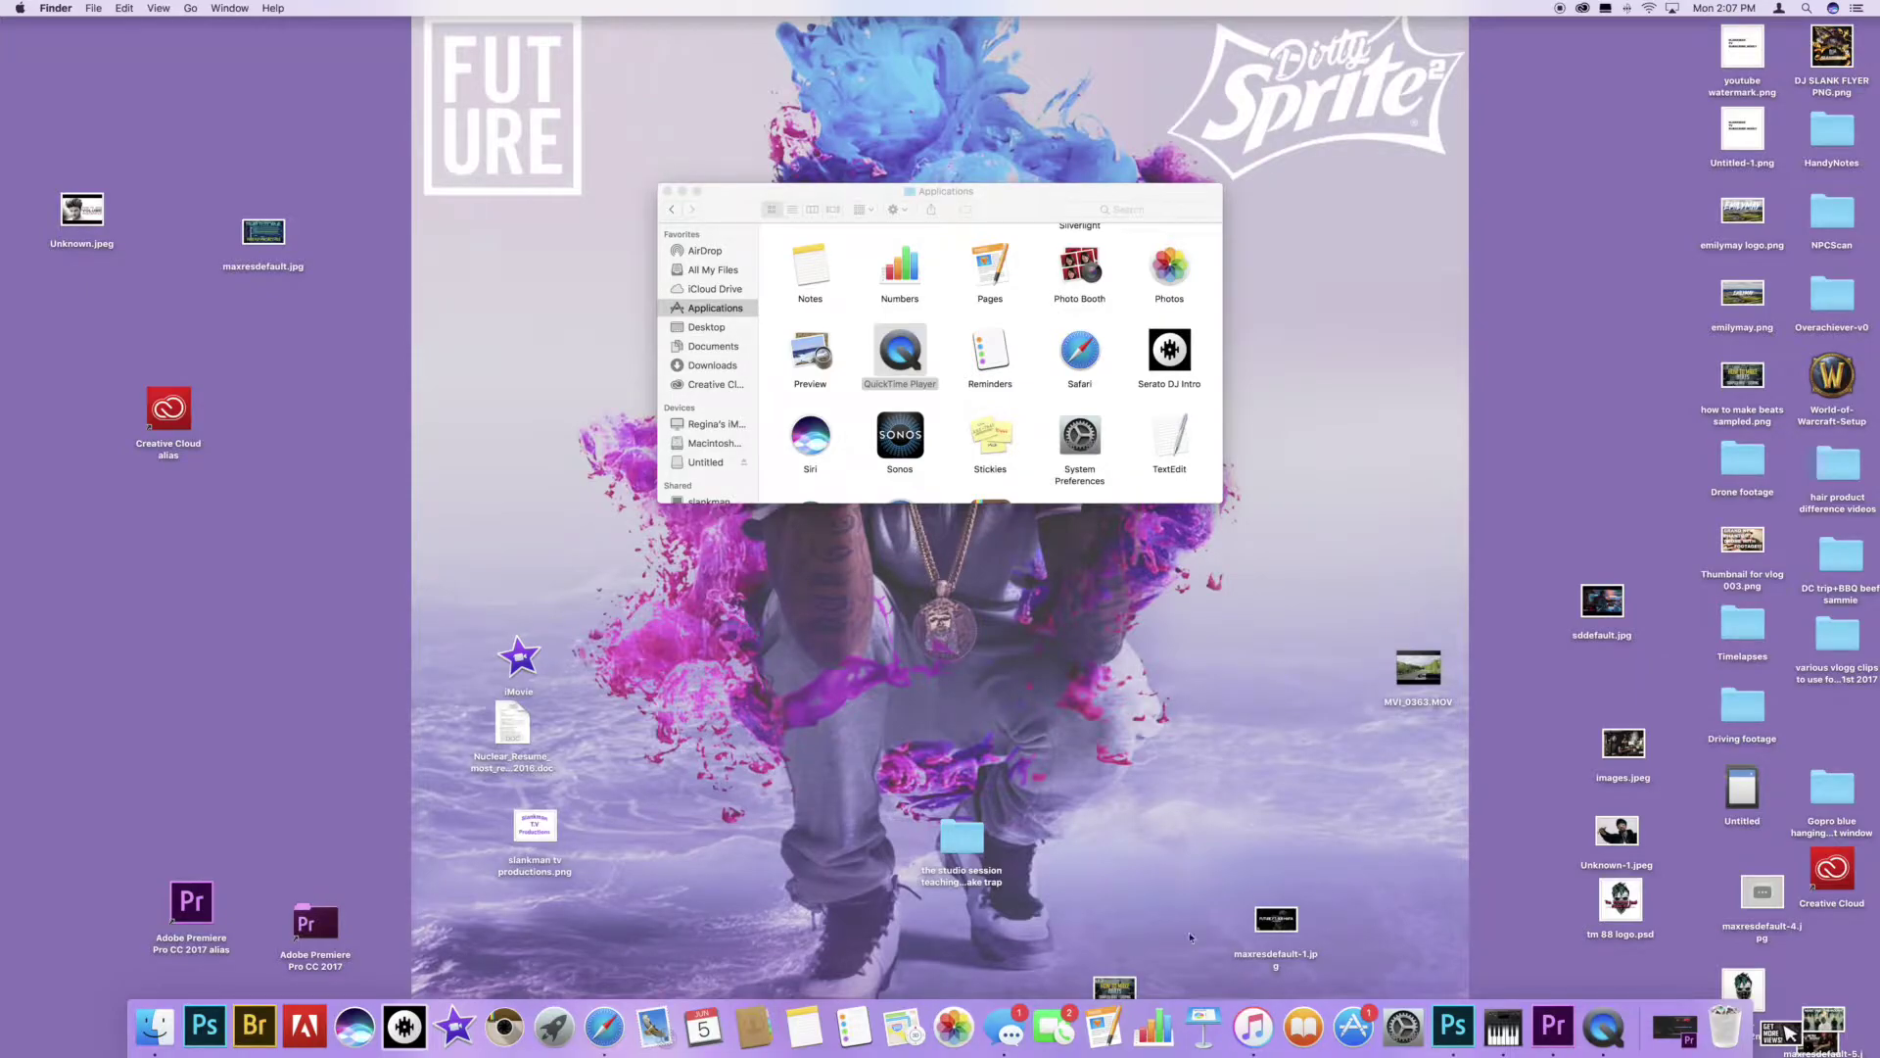
Switch to Premiere Pro and start a new project, saving the changes to the project that is open.
left_click(1557, 1029)
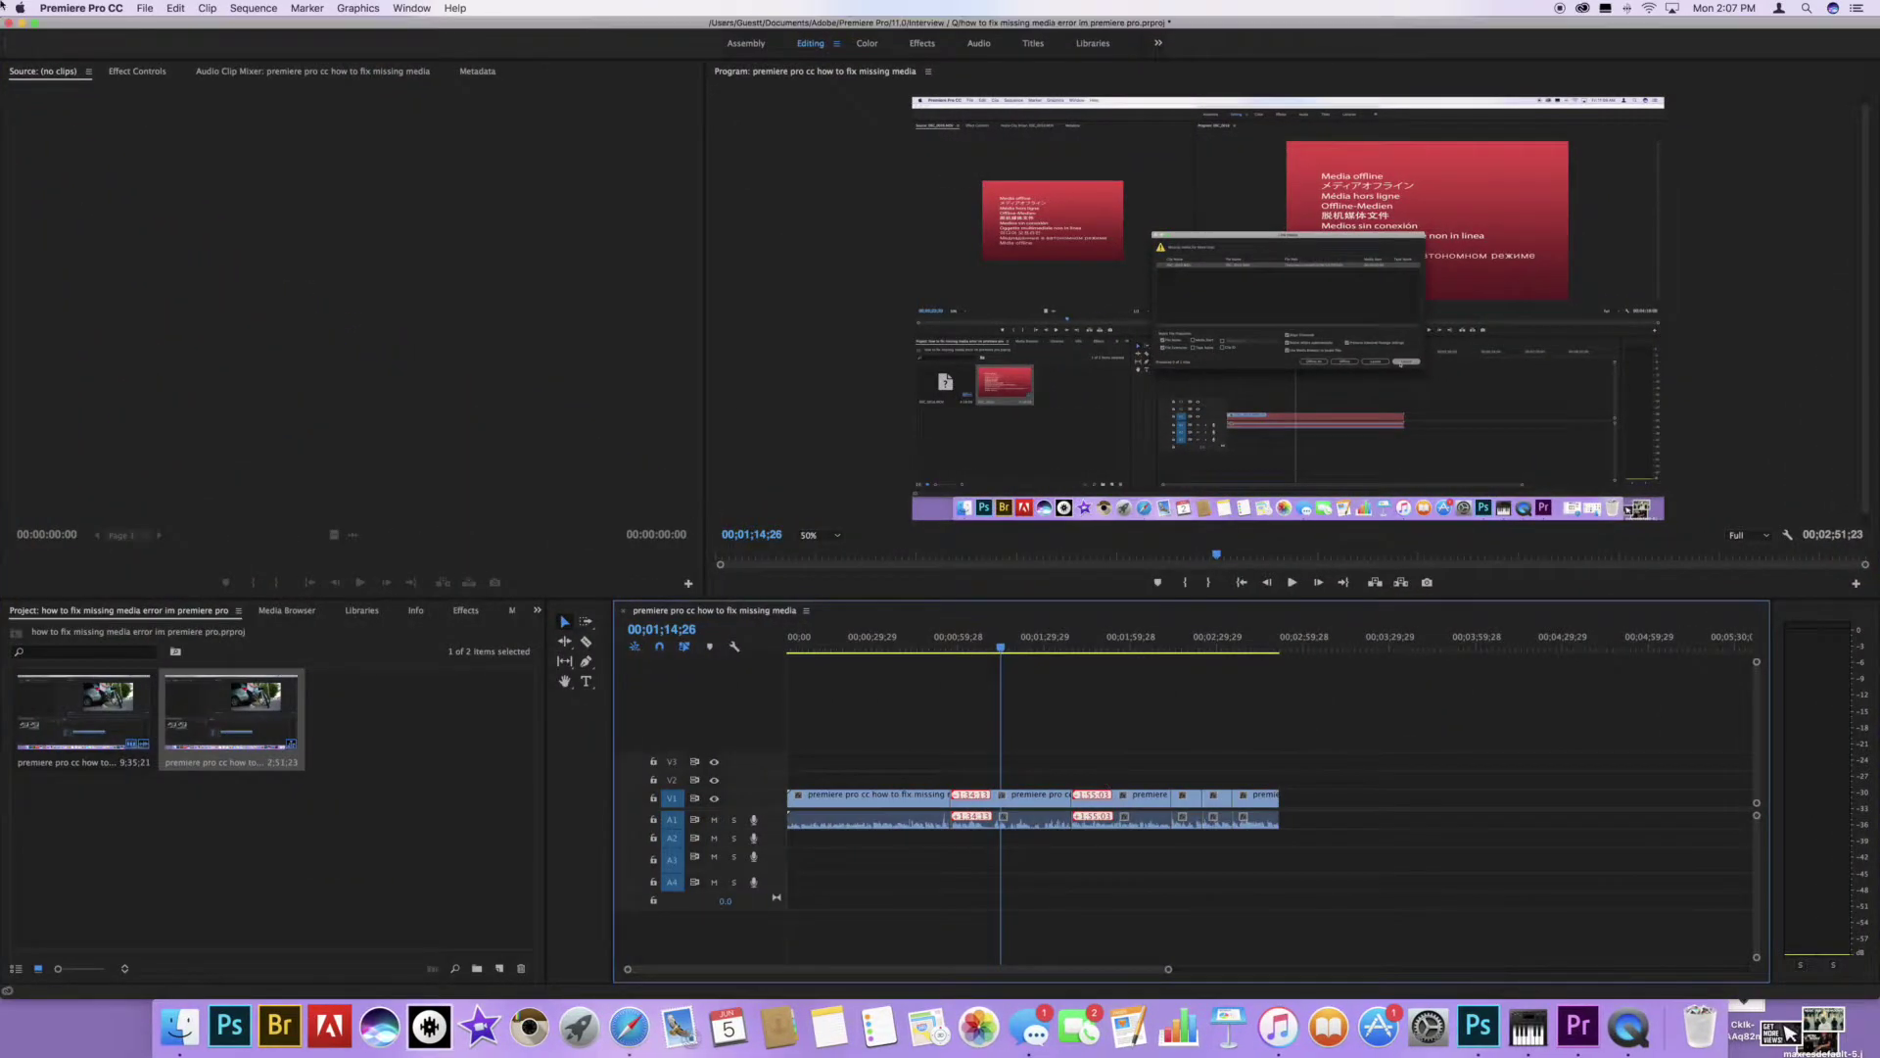
left_click(144, 9)
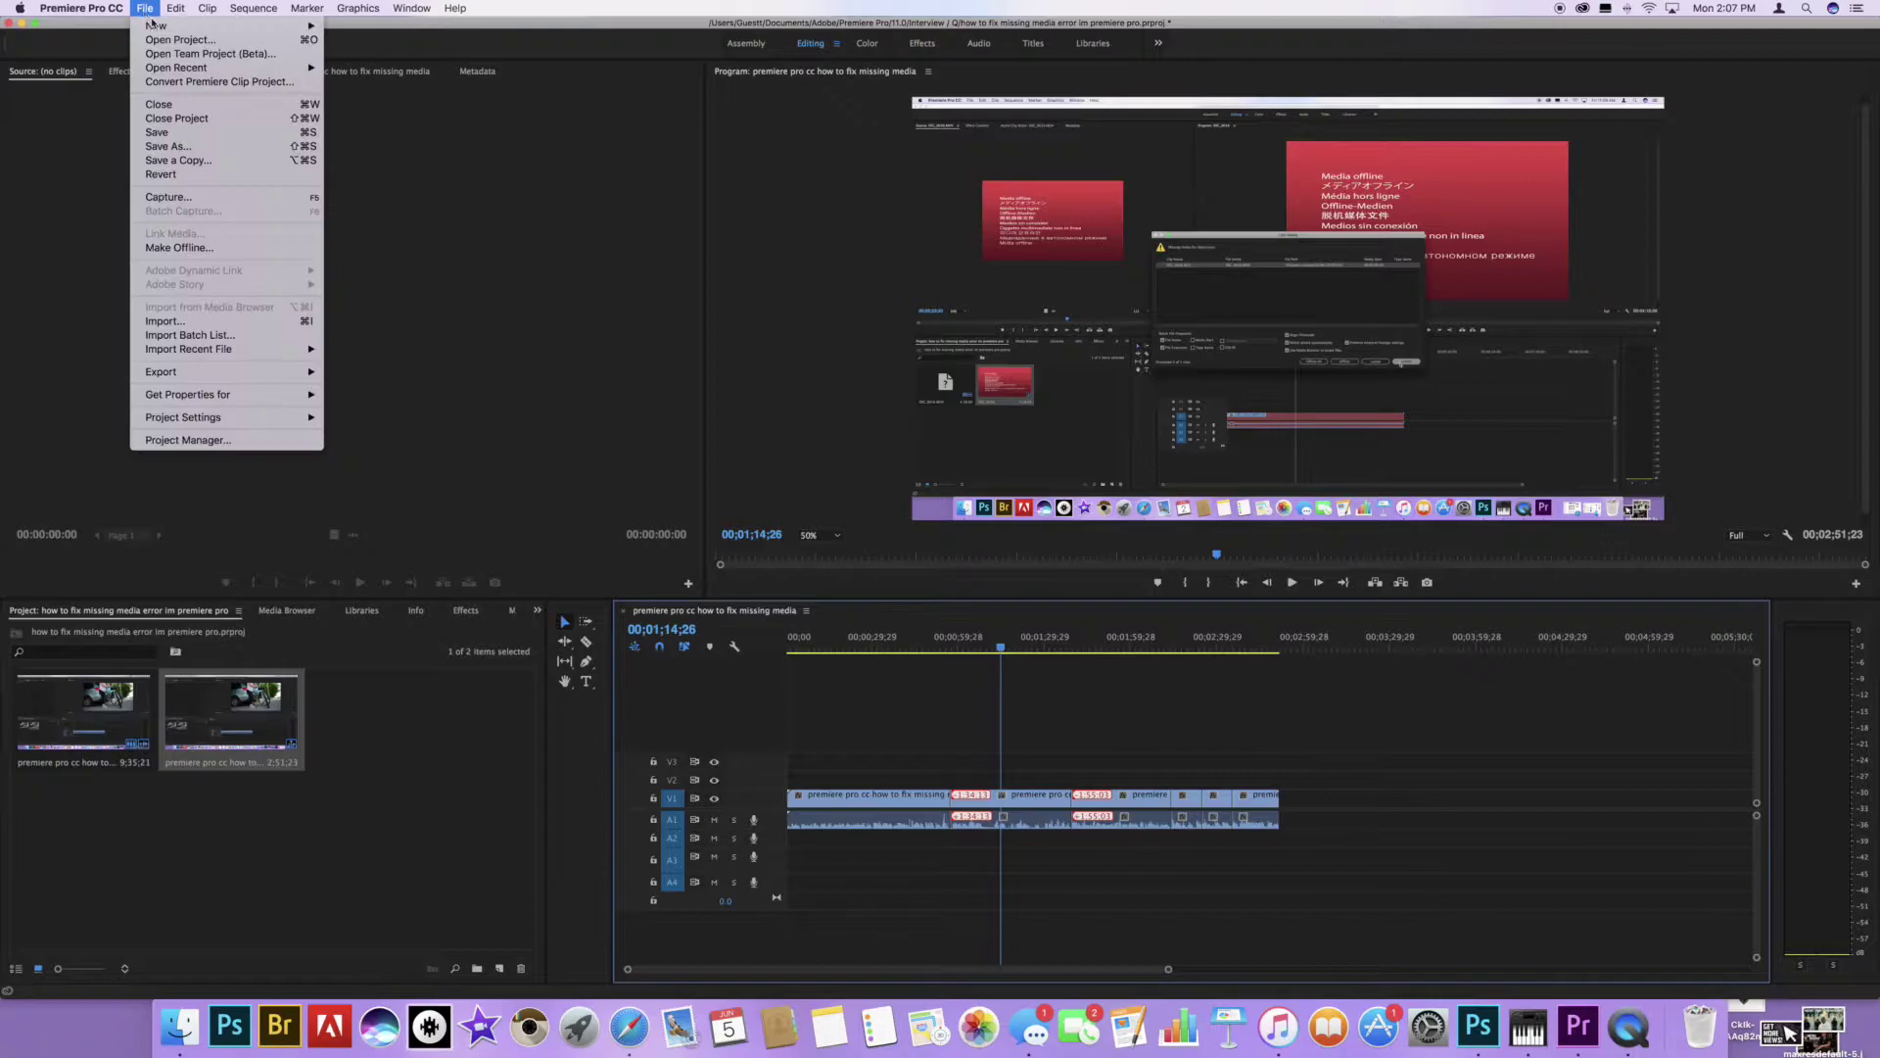
mouse_move(157, 26)
left_click(359, 31)
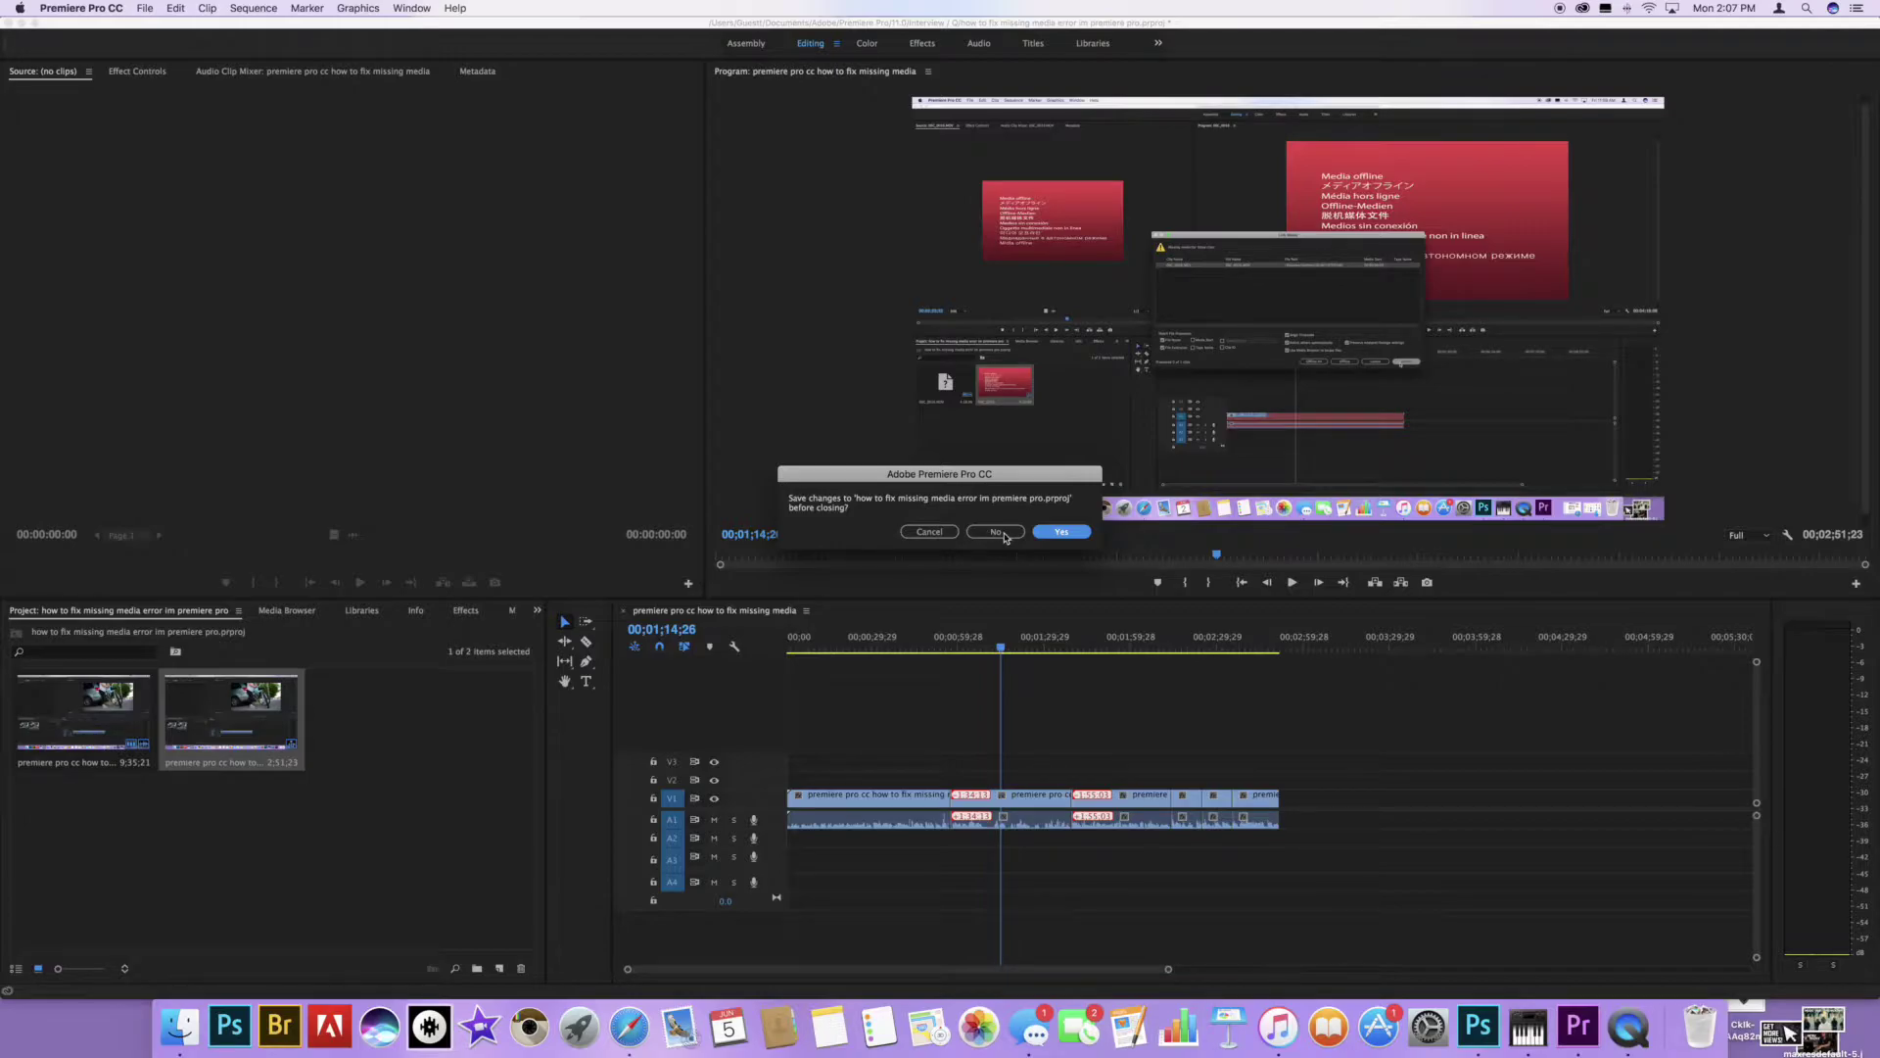
left_click(1059, 534)
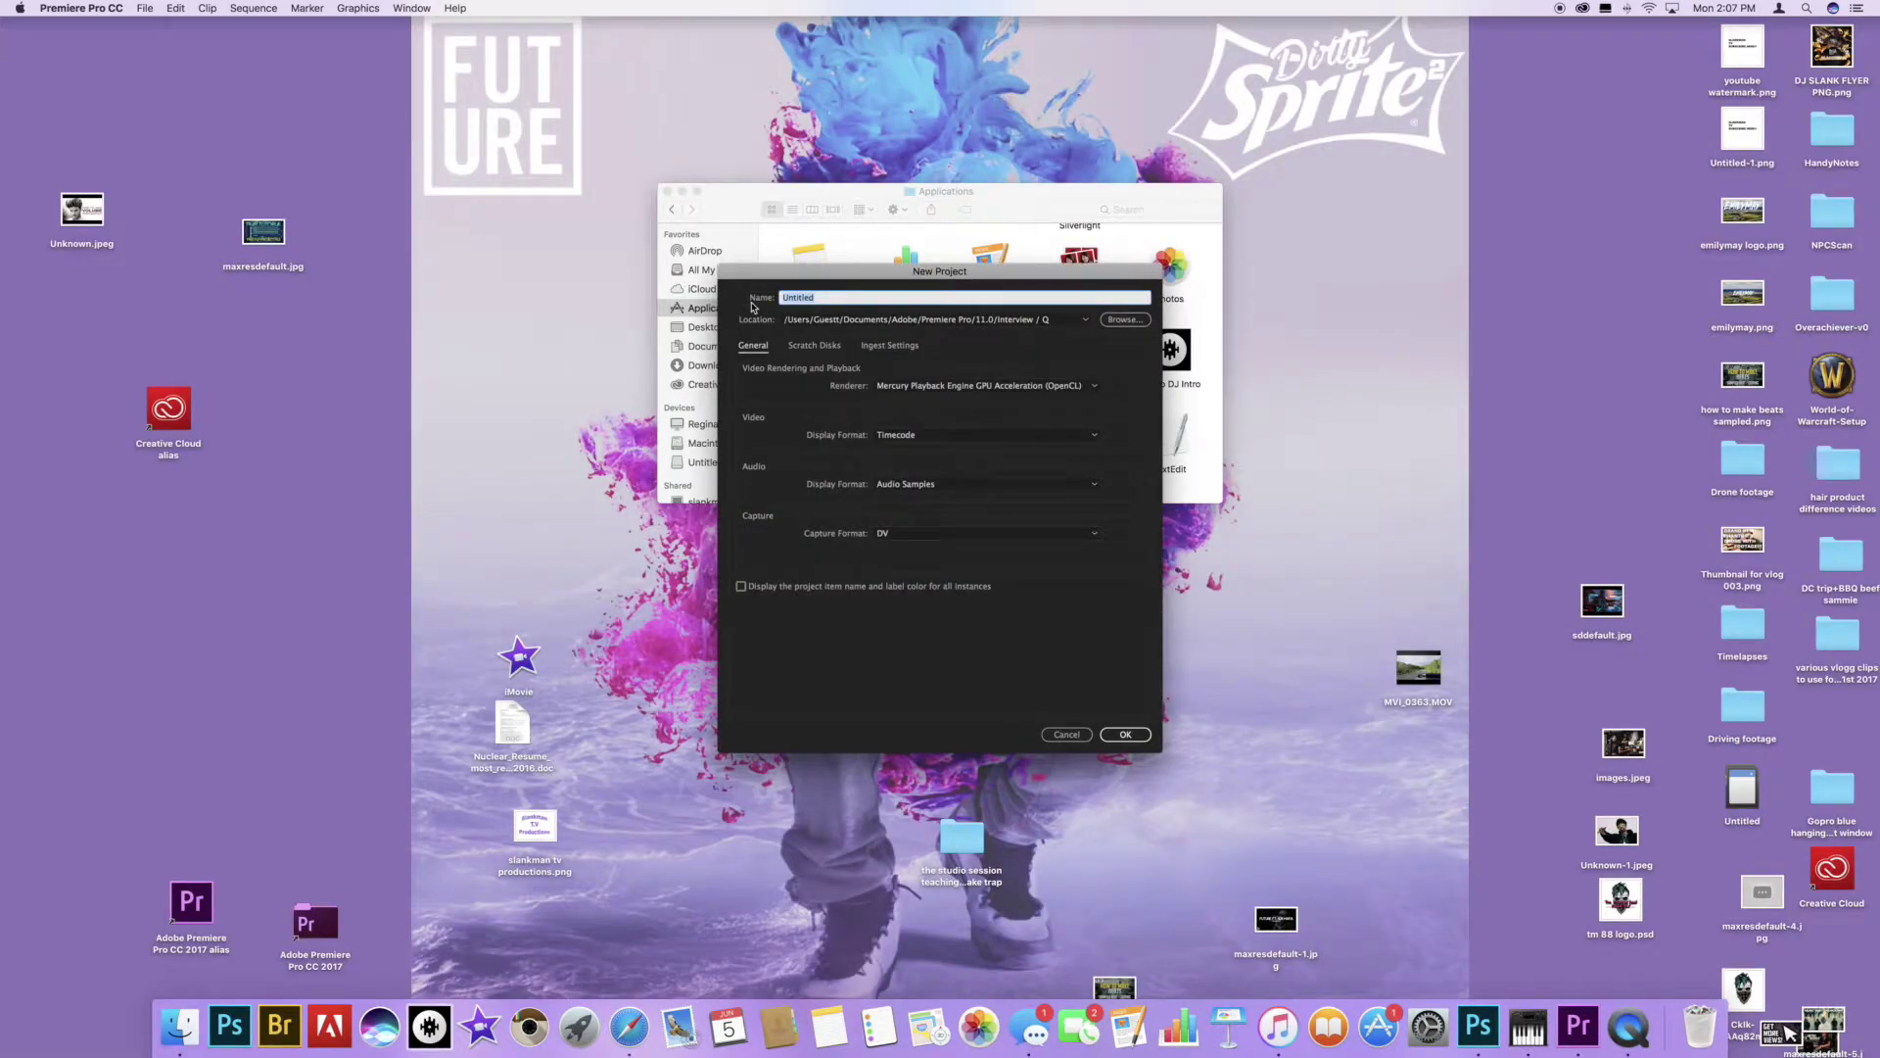
Name the new project "Premiere pro how to begineer" and create it with the default settings.
key("BackSpace")
type("Premiere pro how to begineer")
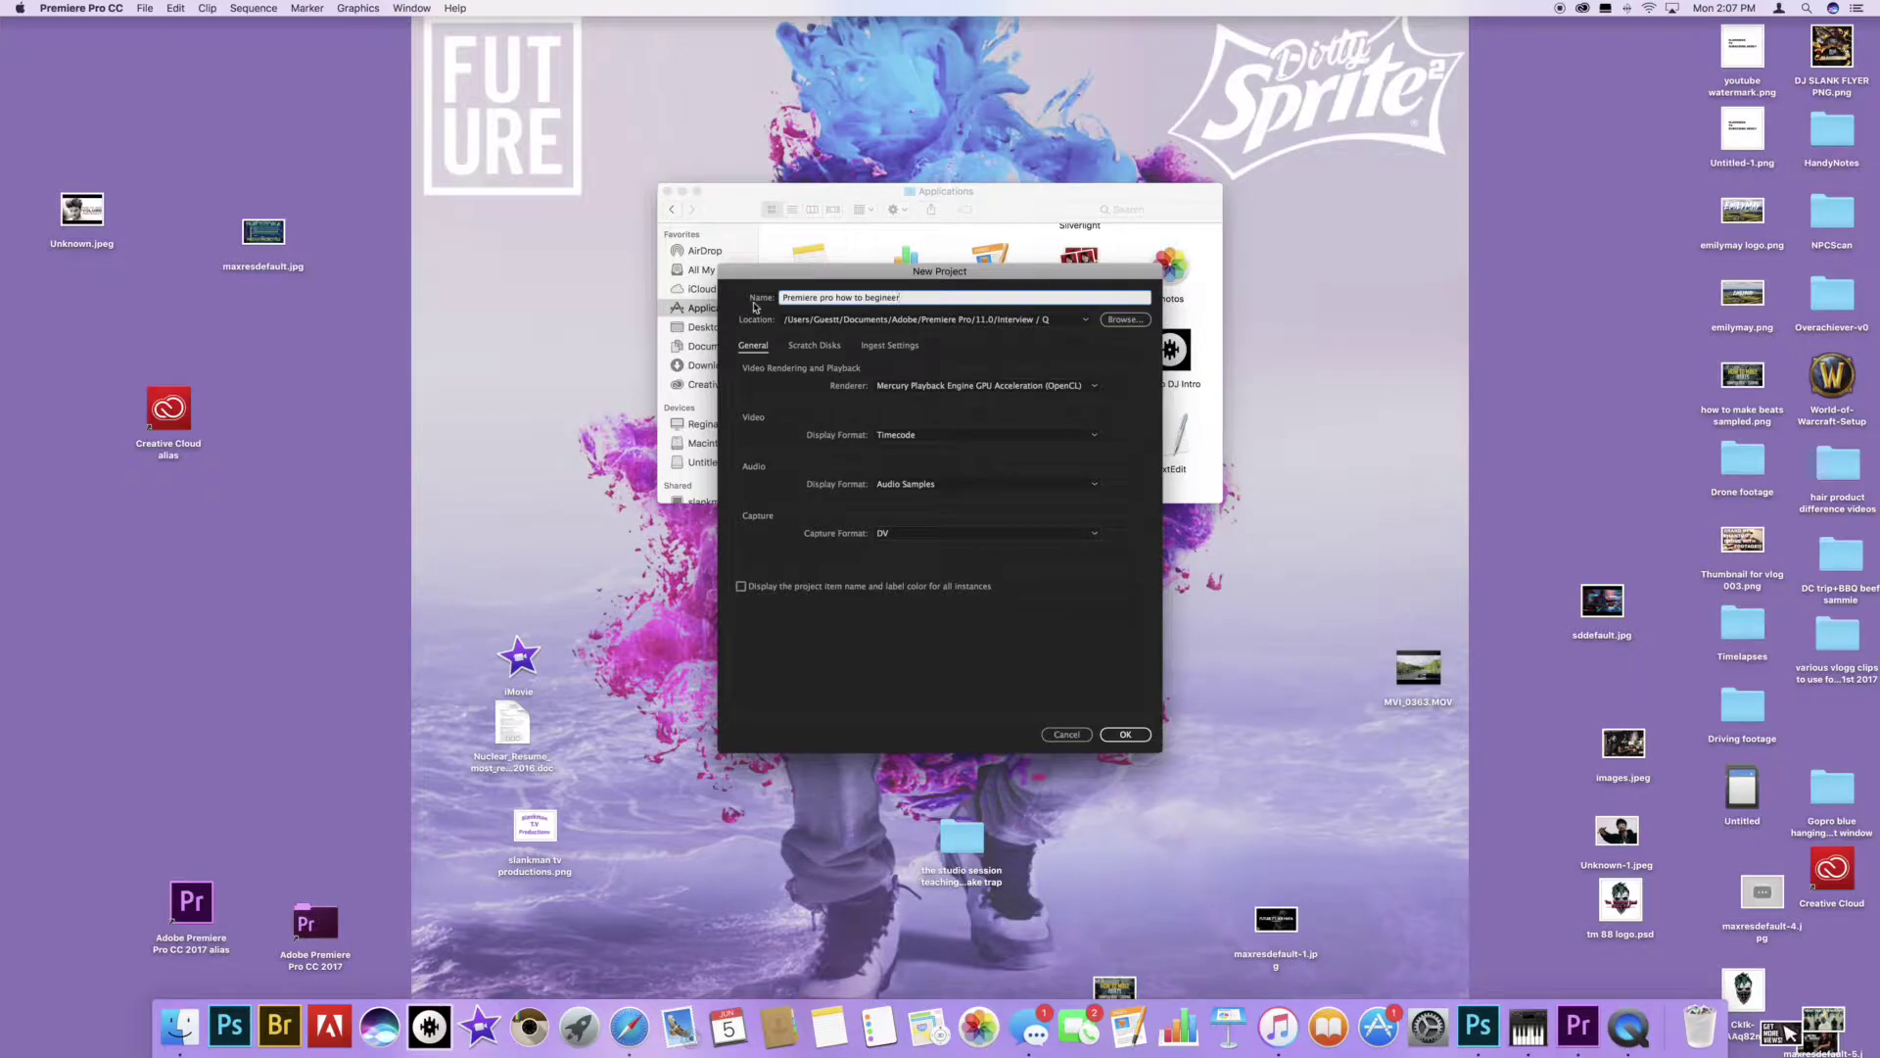
left_click(1123, 736)
left_click(1130, 737)
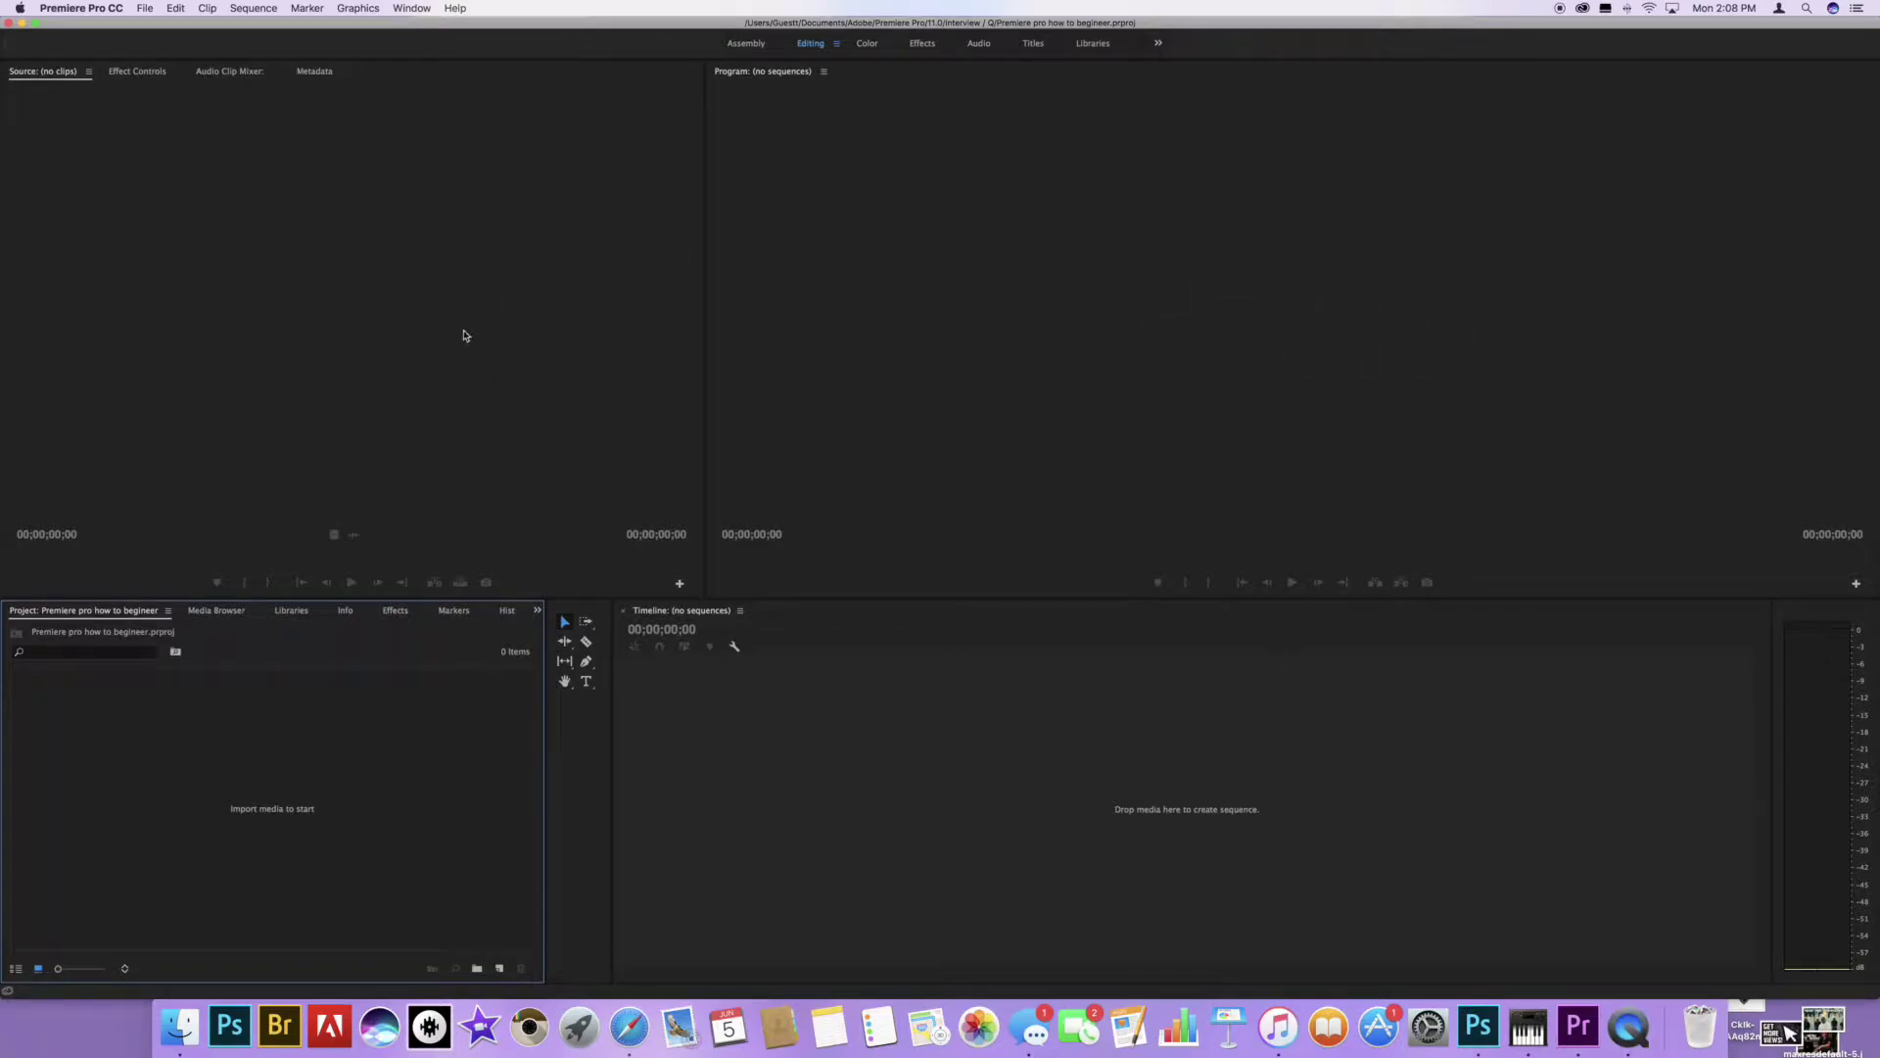
View the Effect Controls, Metadata and Audio Clip Mixer of the empty project.
left_click(137, 73)
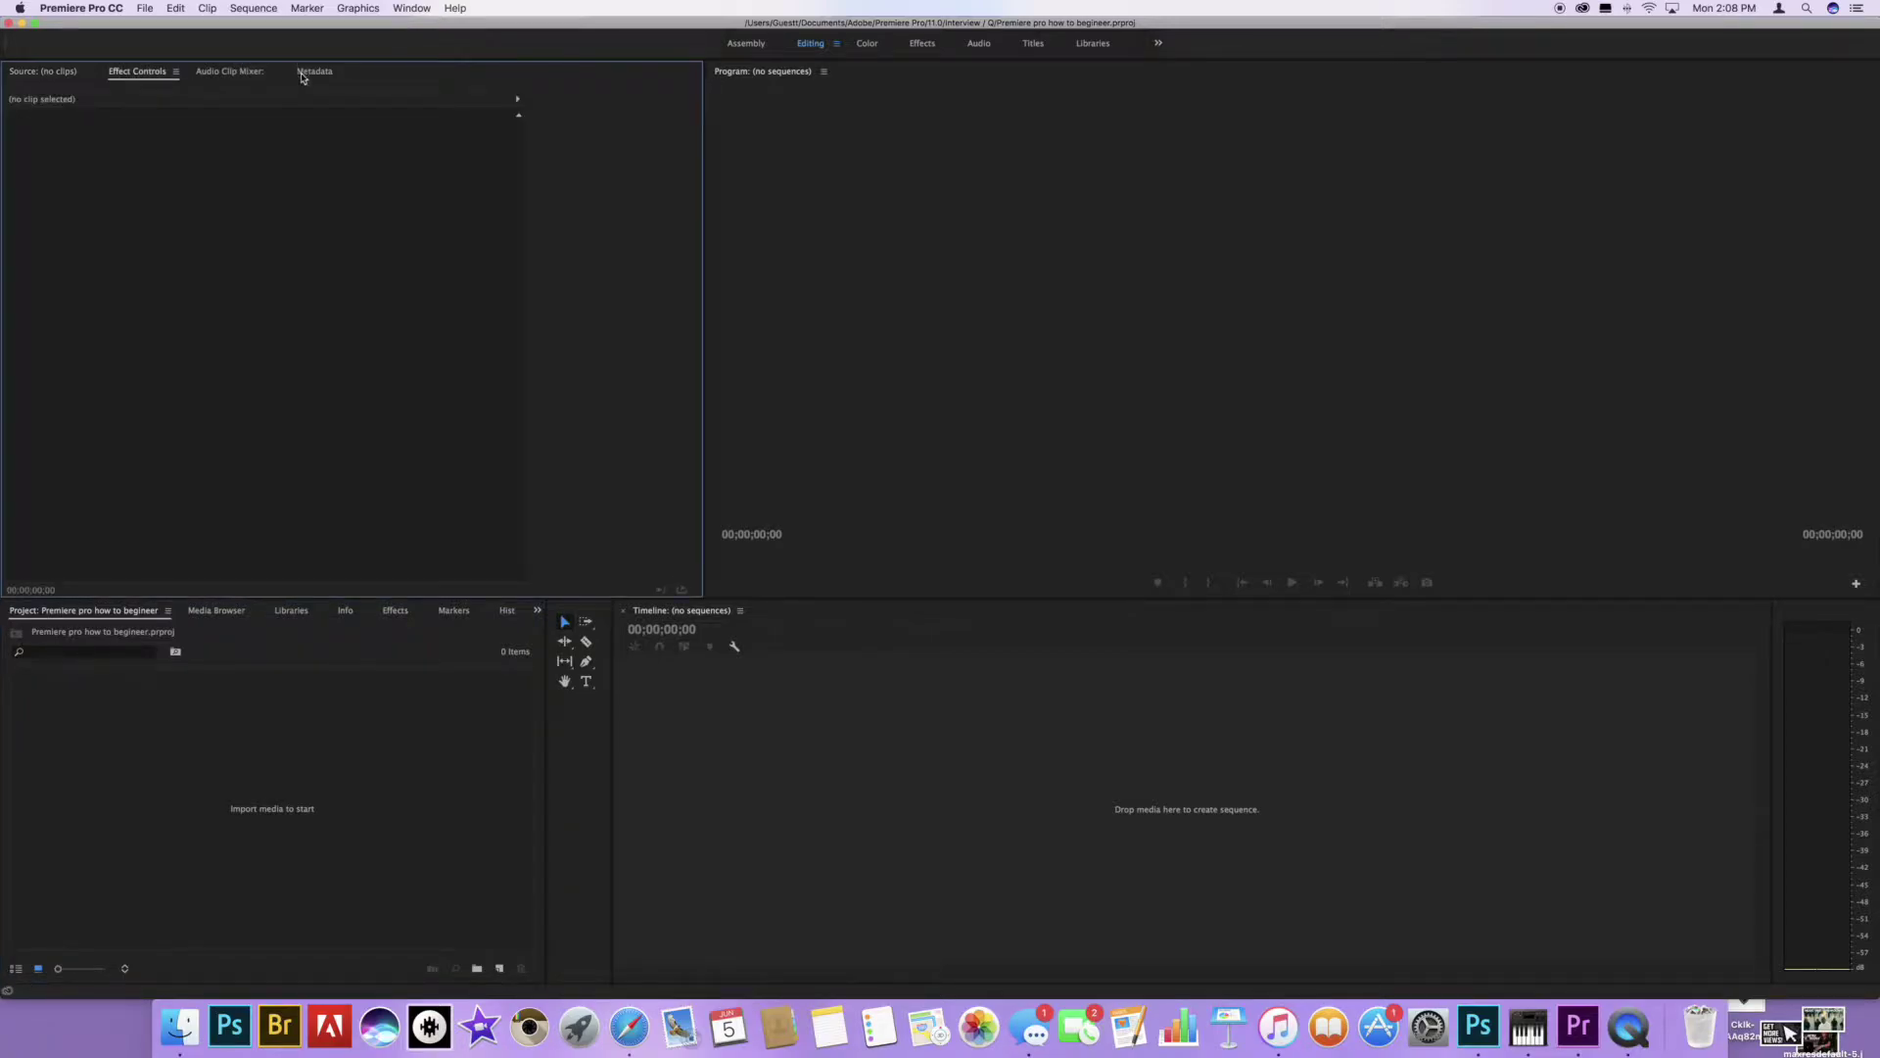
left_click(305, 71)
left_click(225, 76)
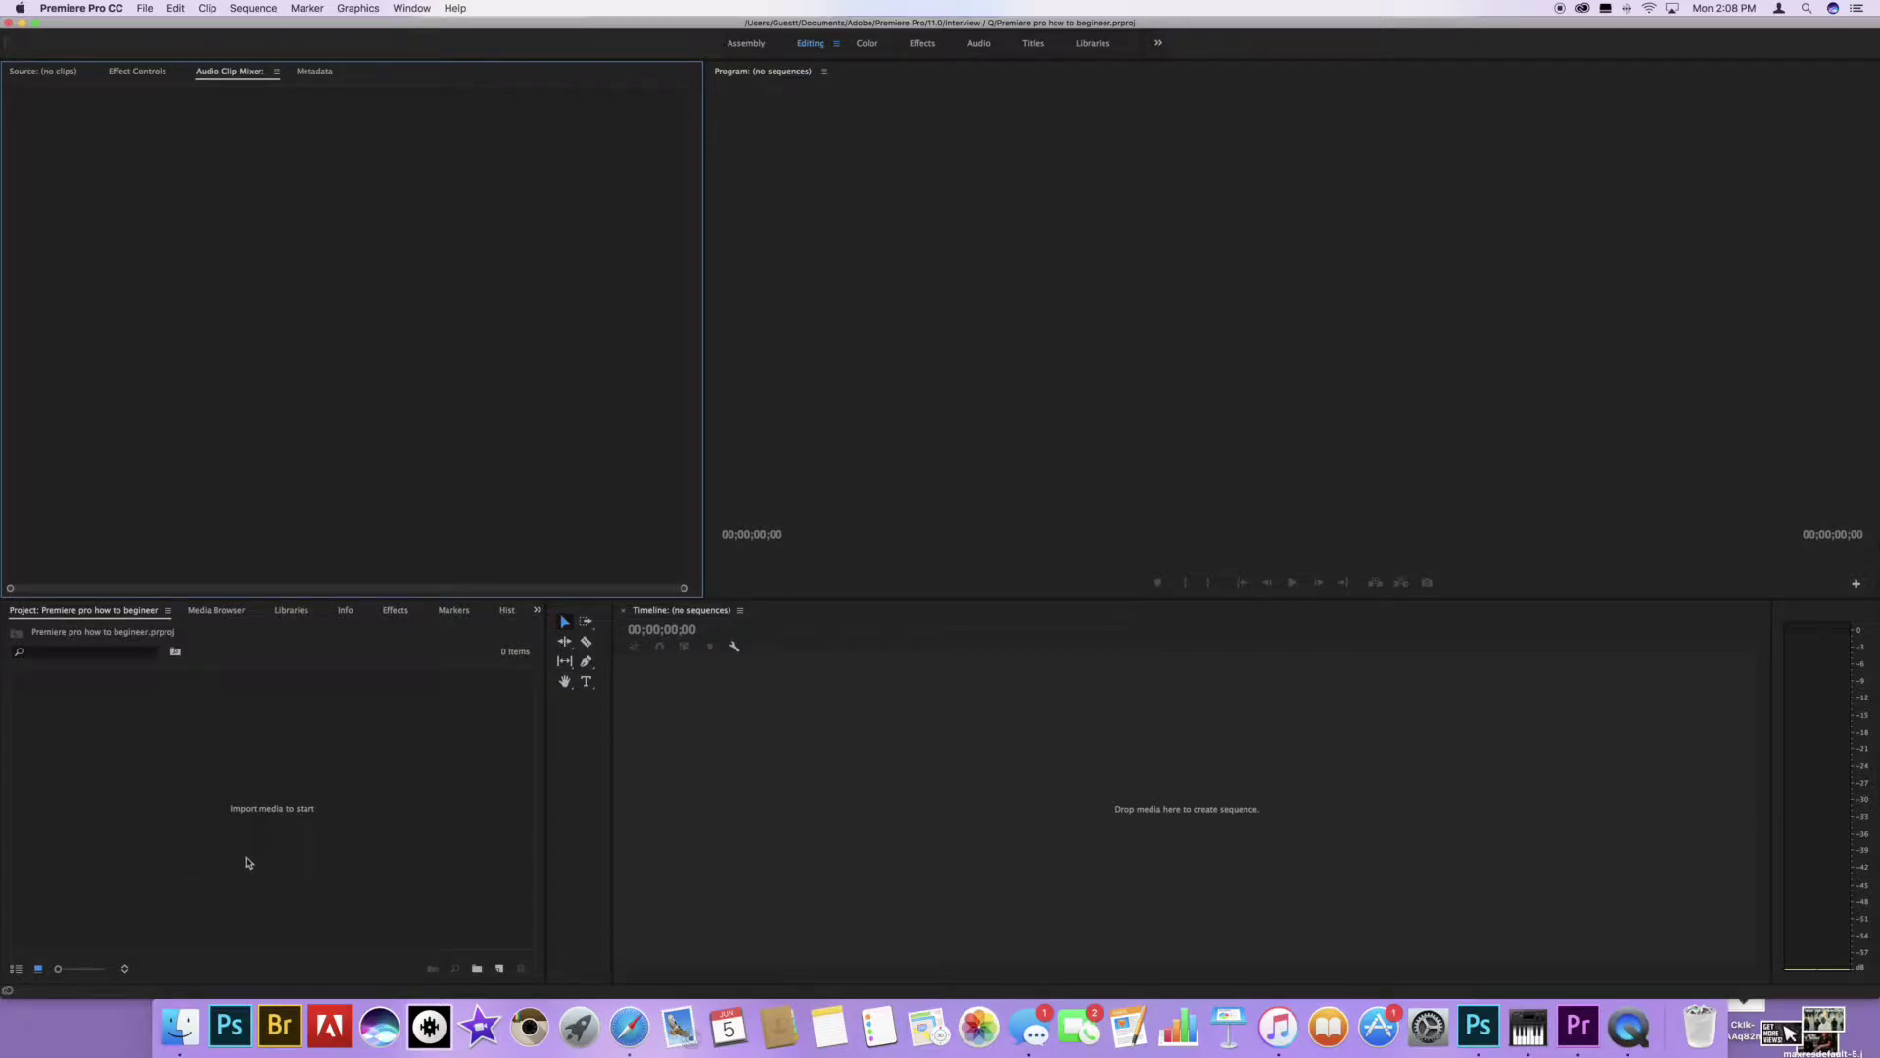
left_click(265, 816)
double_click(265, 817)
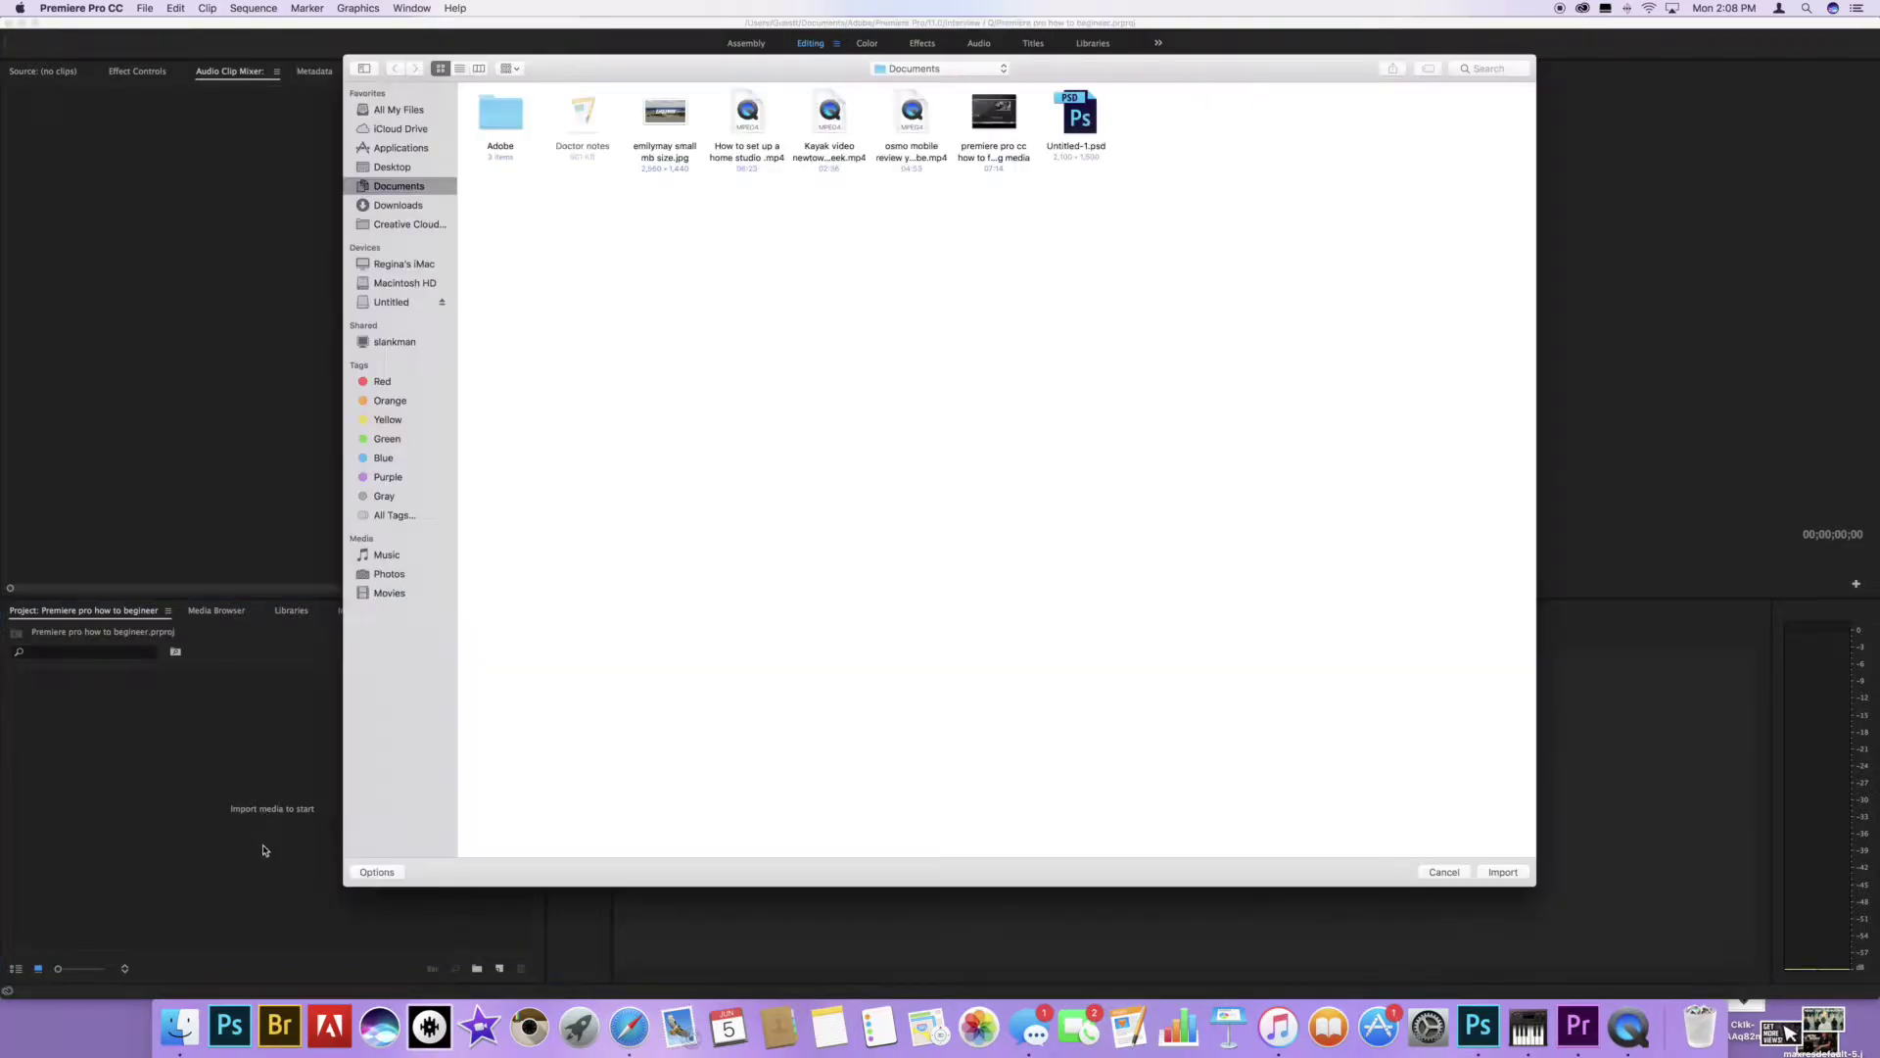
left_click(1460, 868)
Start a media import and look through the clips in the DCIM/107D5500 folder on the Untitled drive.
left_click(142, 10)
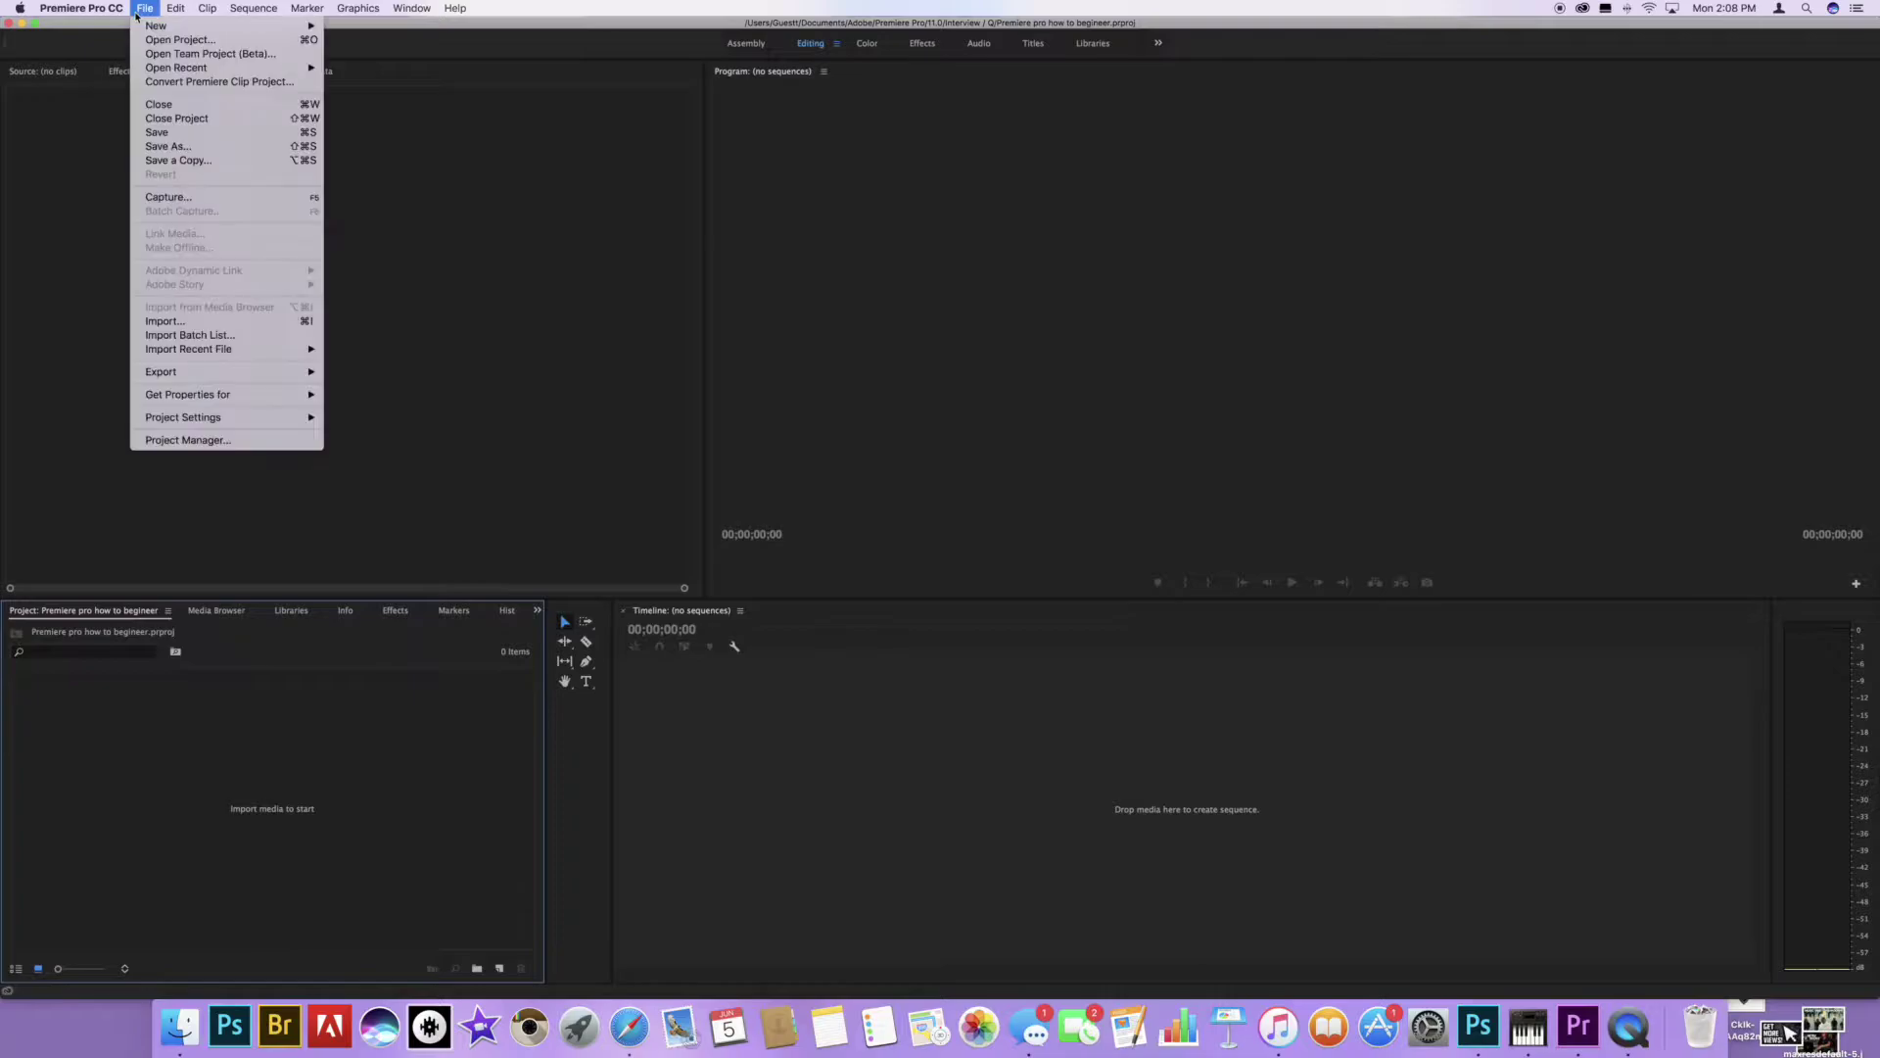
left_click(191, 323)
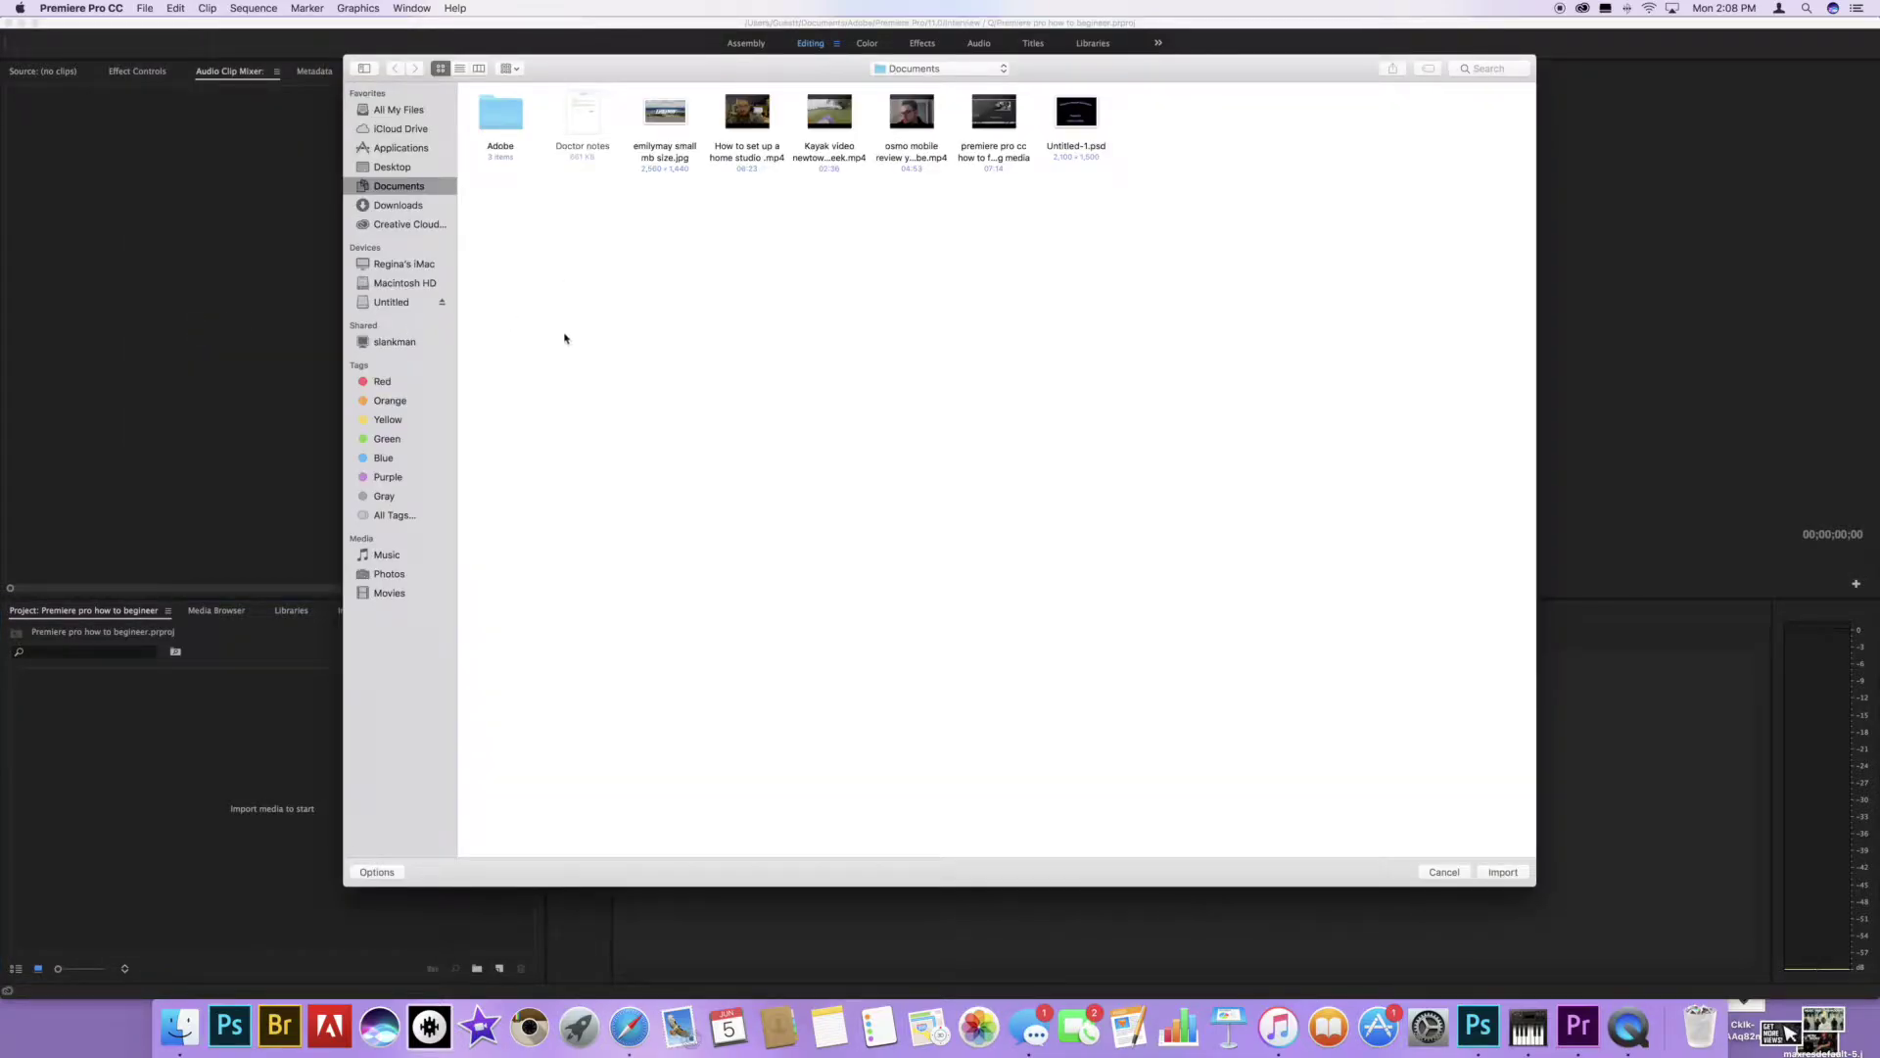
left_click(391, 302)
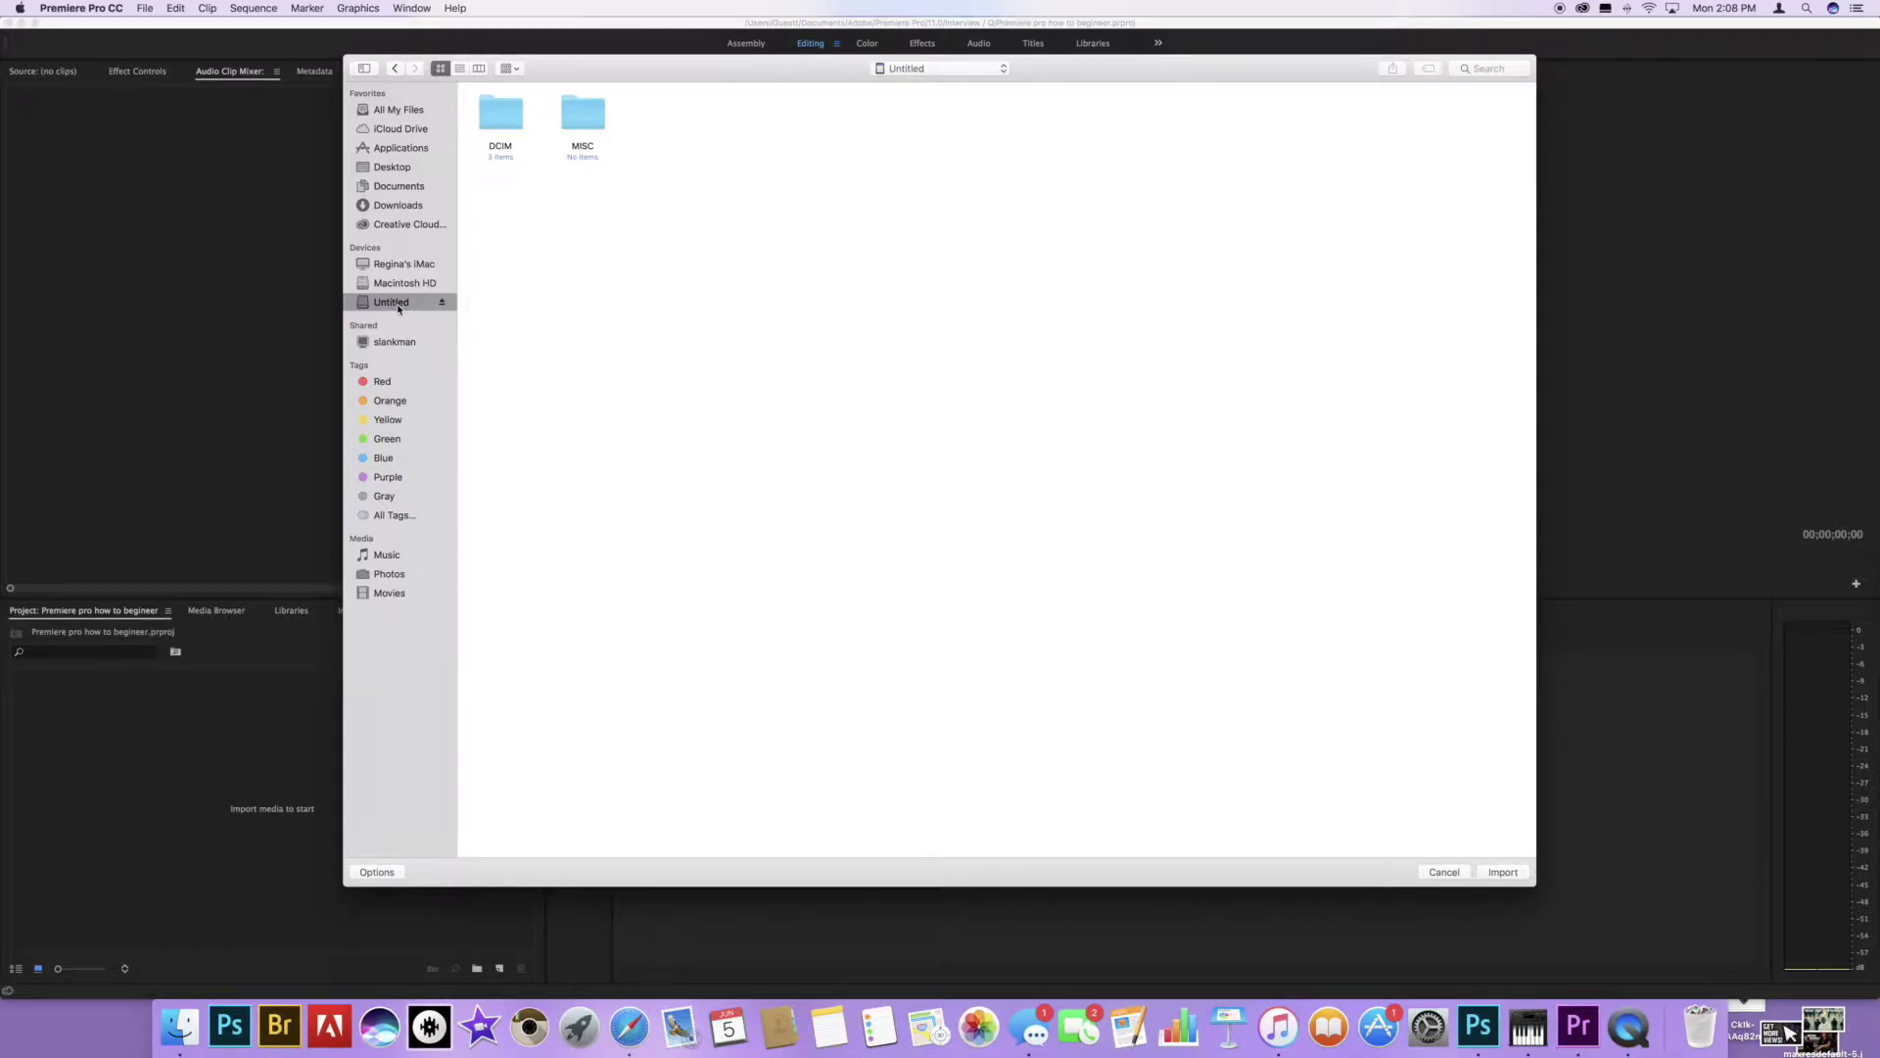
double_click(509, 117)
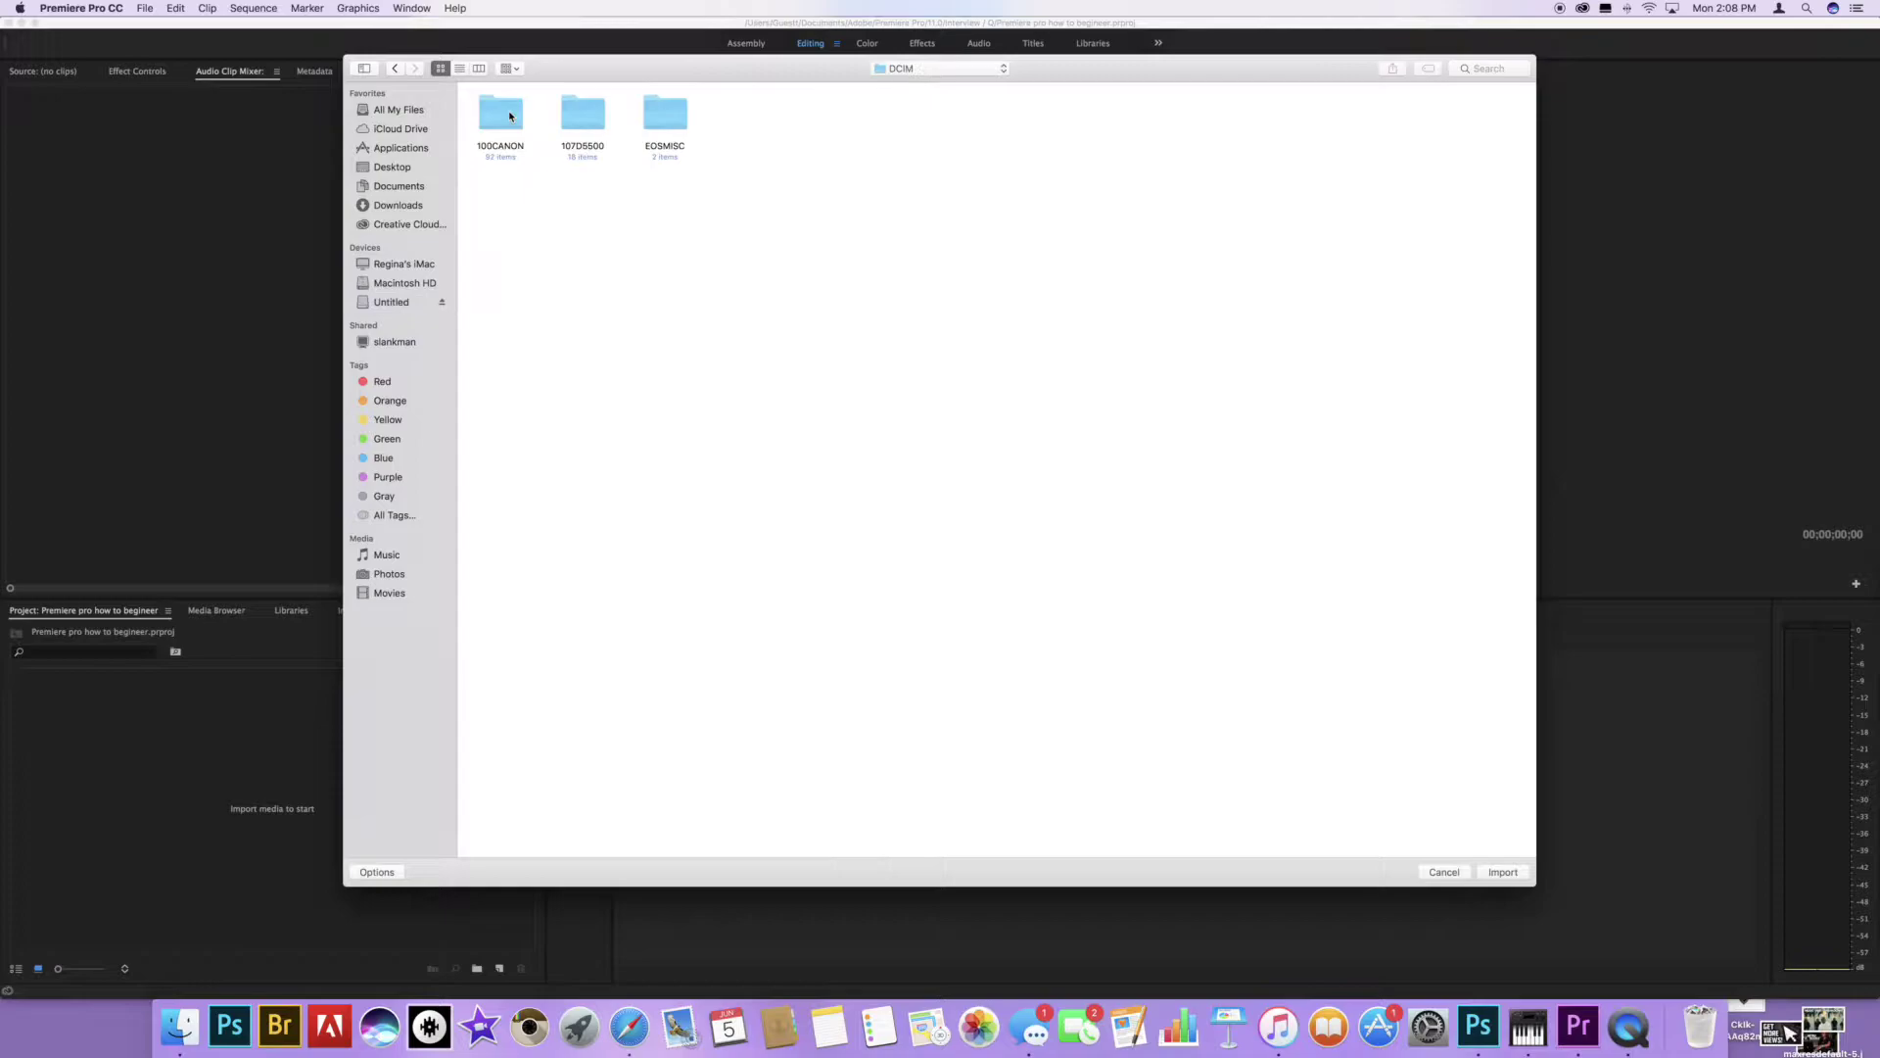
double_click(585, 130)
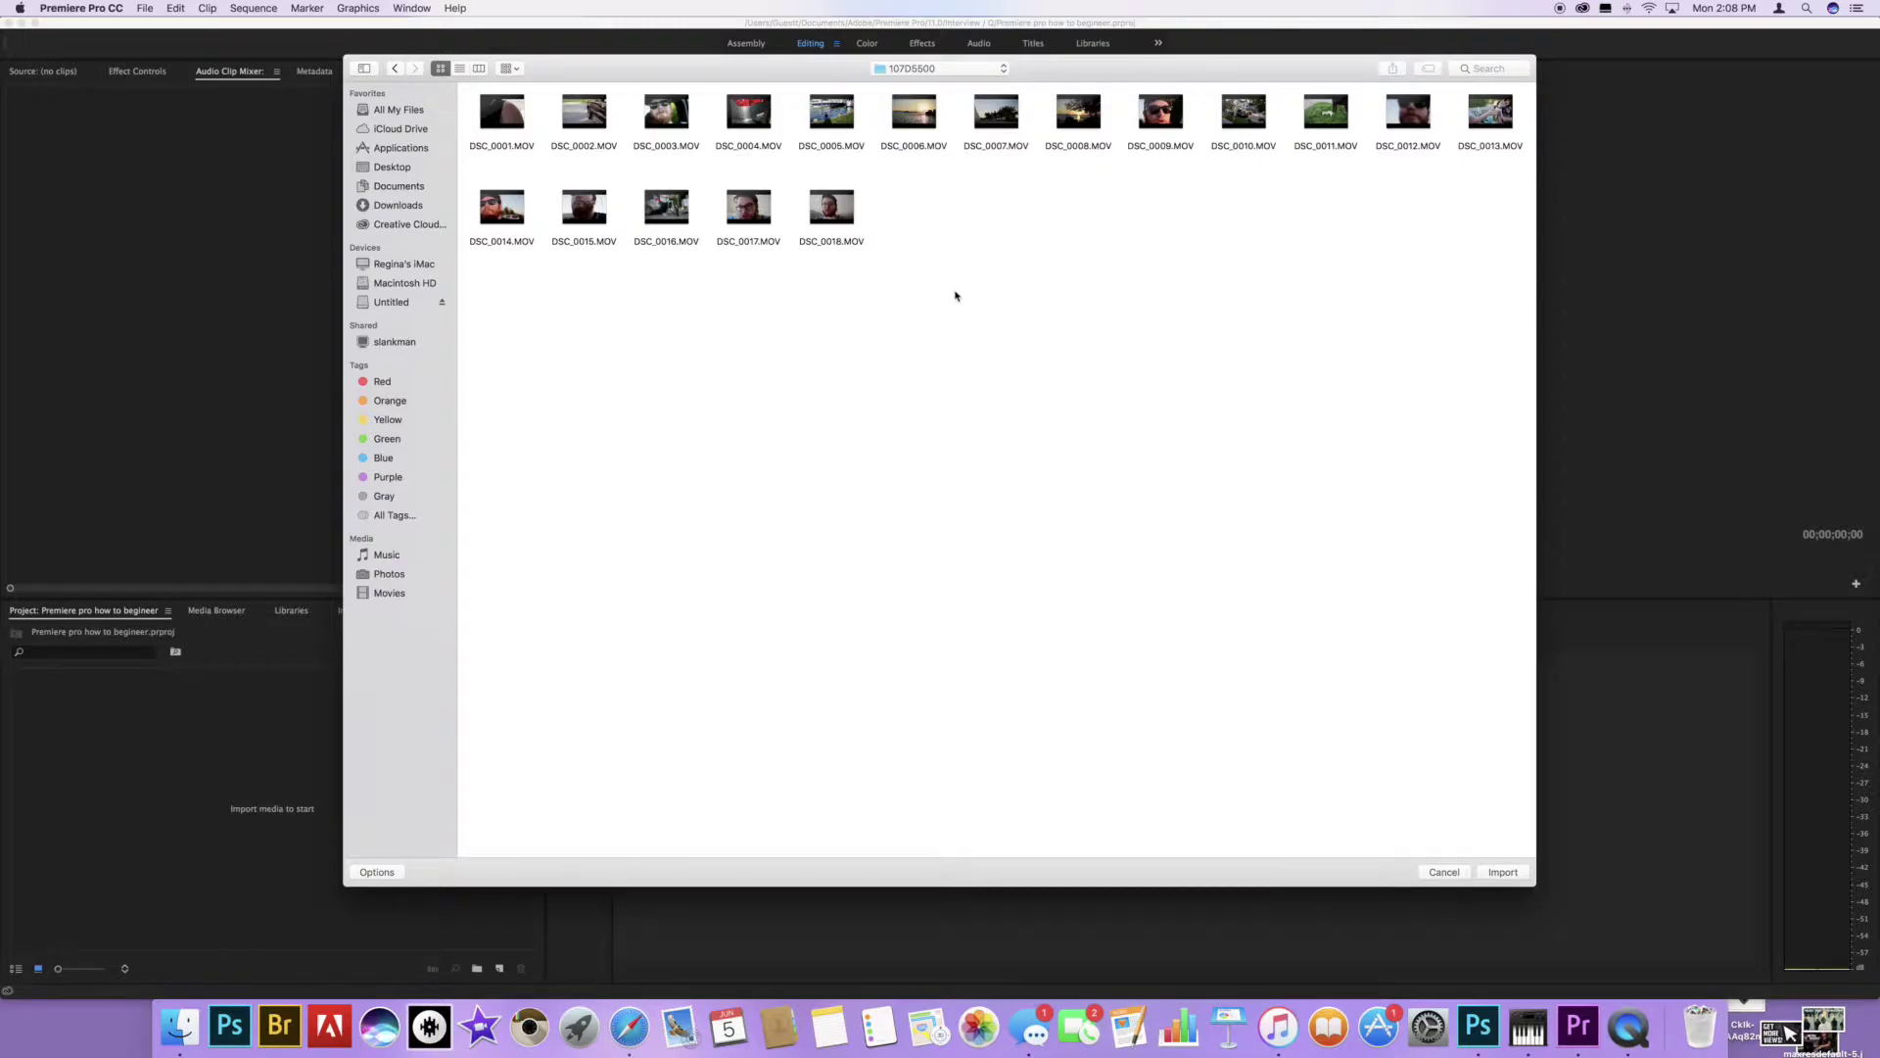
mouse_move(505, 212)
left_click(502, 209)
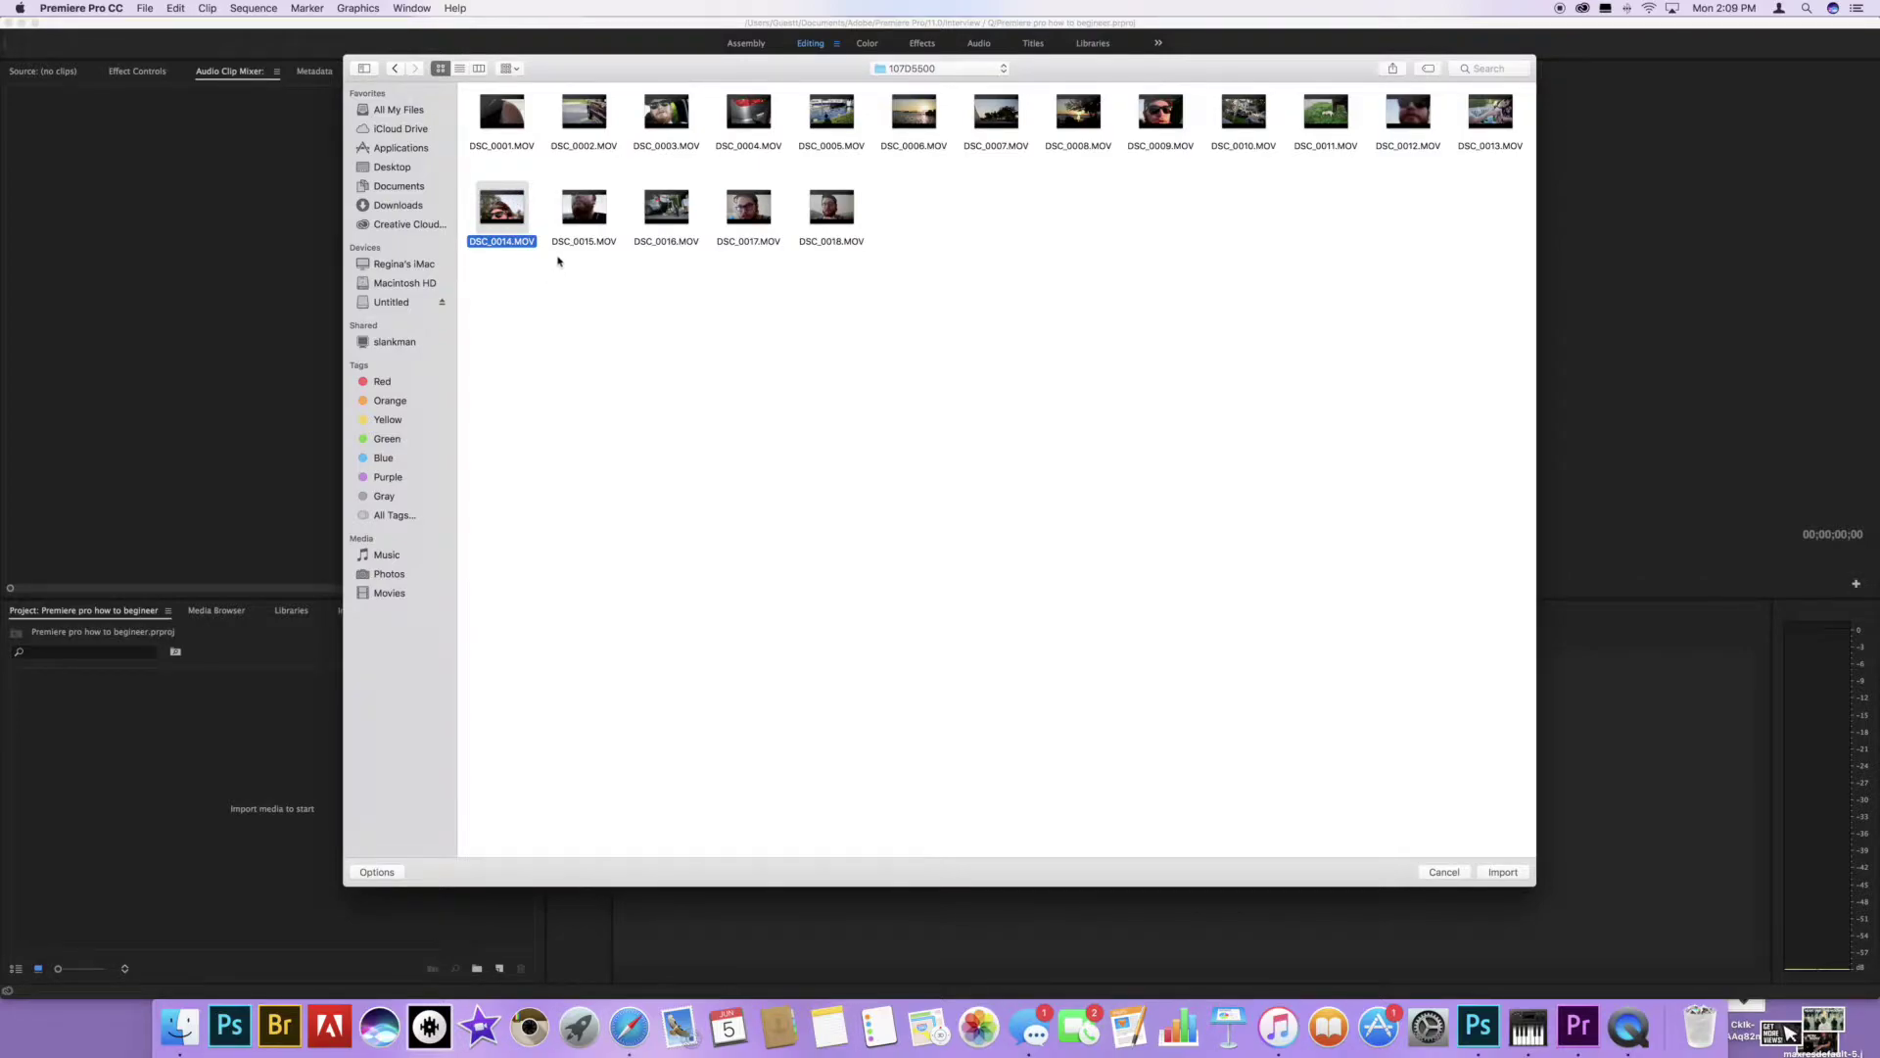
mouse_move(589, 224)
mouse_move(830, 208)
Return to the DCIM folder of the Untitled drive and open its 100CANON folder.
left_click(391, 304)
double_click(516, 124)
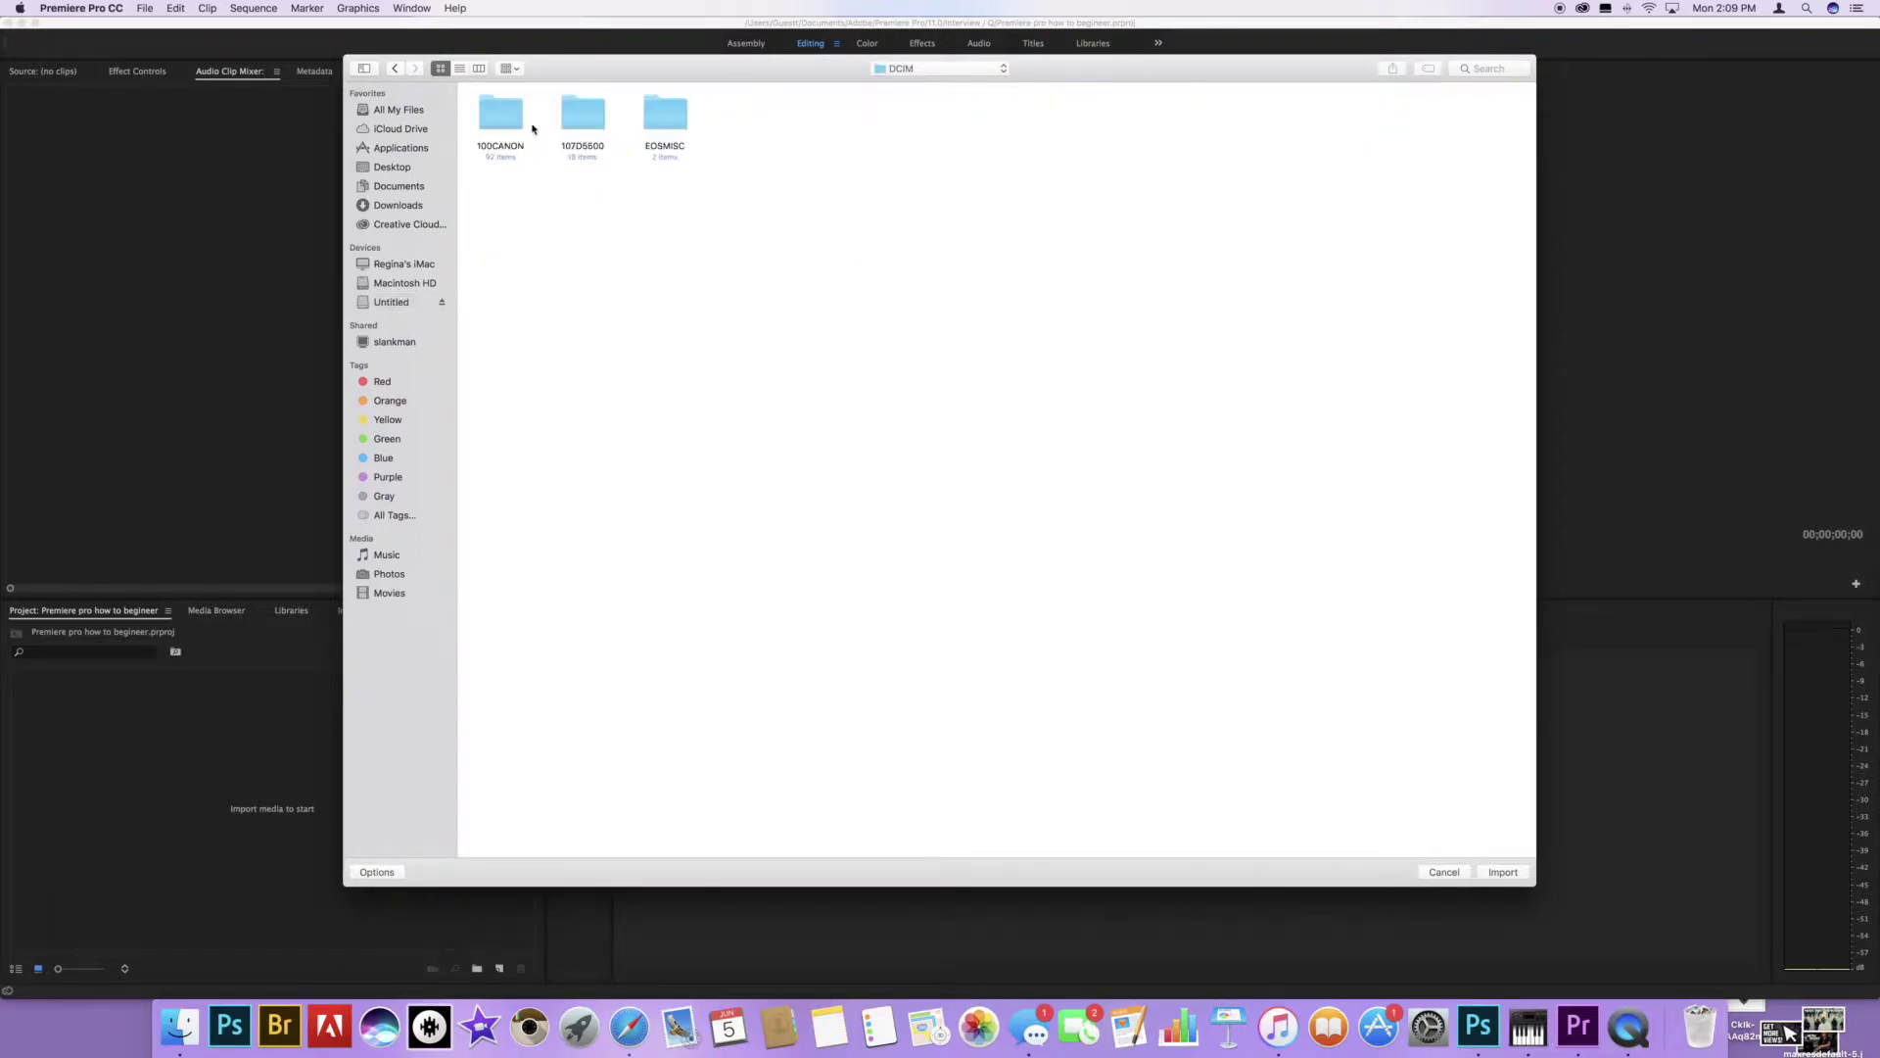
left_click(591, 132)
left_click(546, 132)
left_click(530, 133)
left_click(605, 125)
double_click(605, 126)
left_click(395, 69)
left_click(489, 123)
double_click(489, 122)
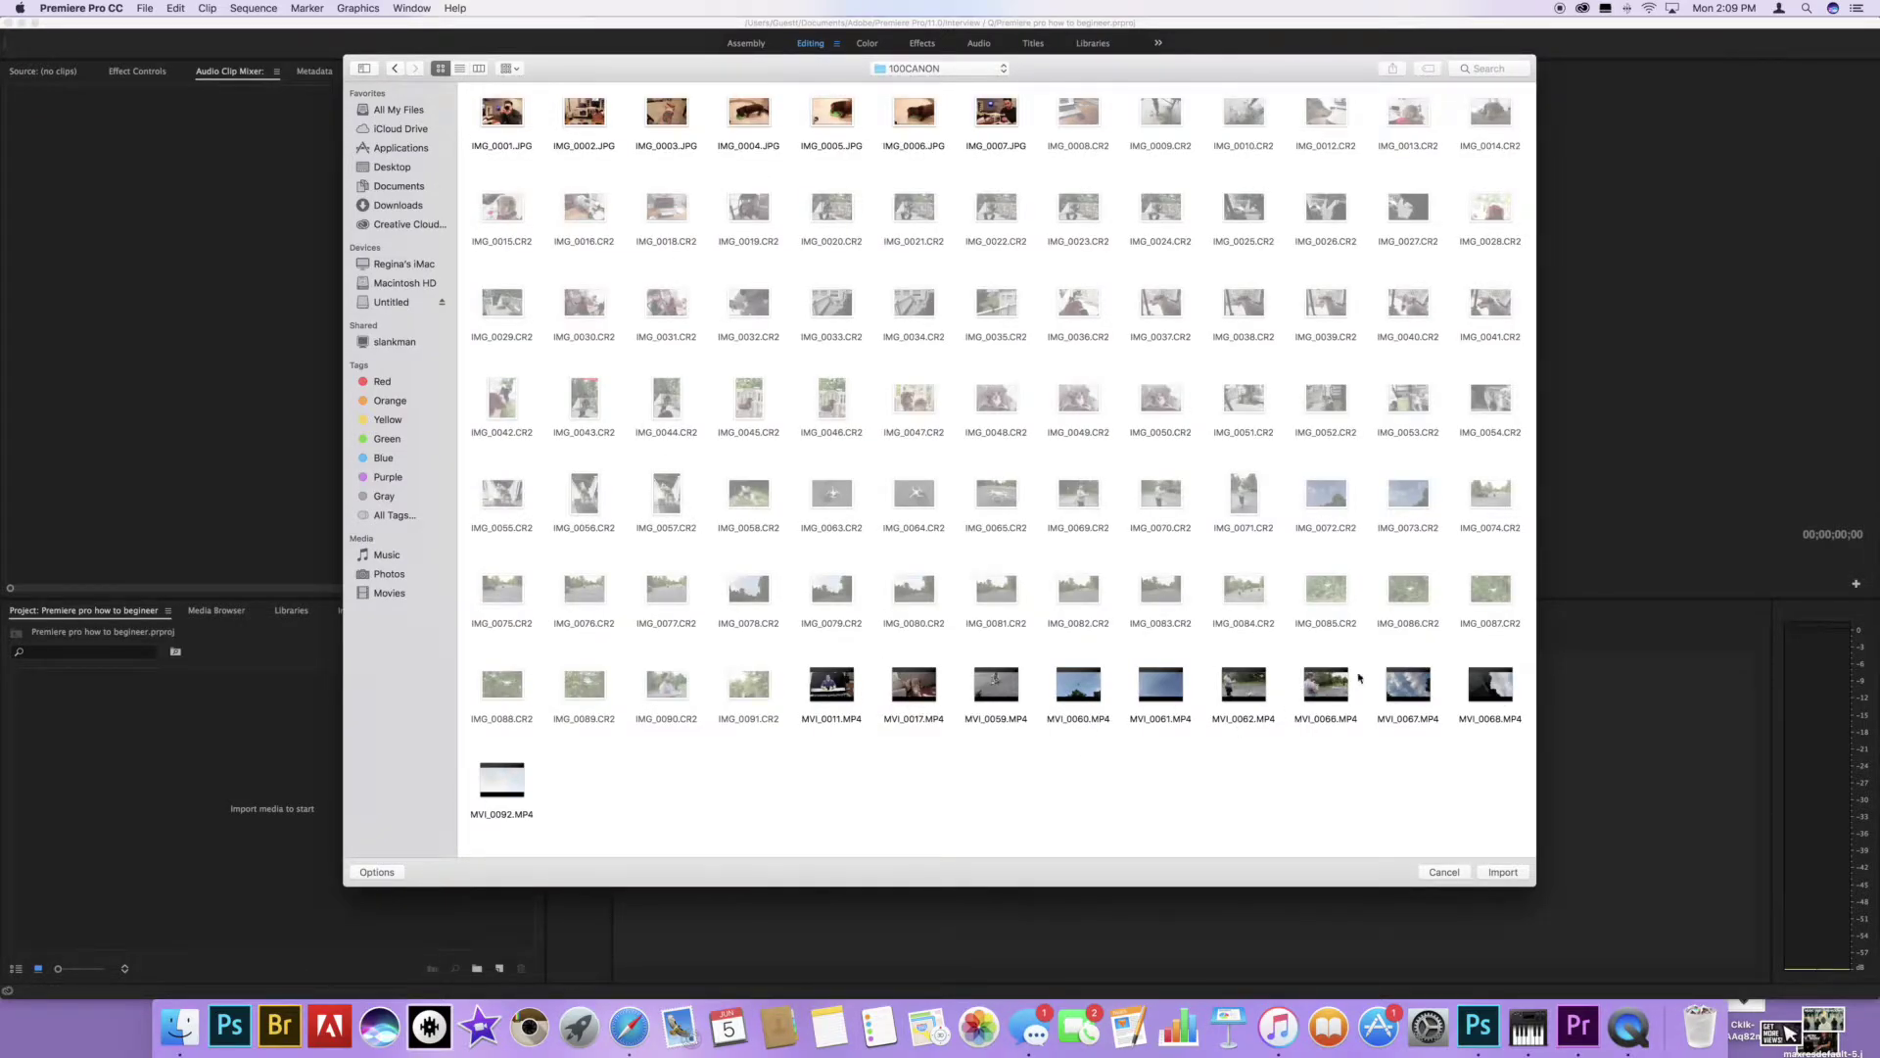
Import the clips MVI_0061.MP4, MVI_0062.MP4 and MVI_0066.MP4 together into the project.
left_click_drag(1371, 662, 1299, 697)
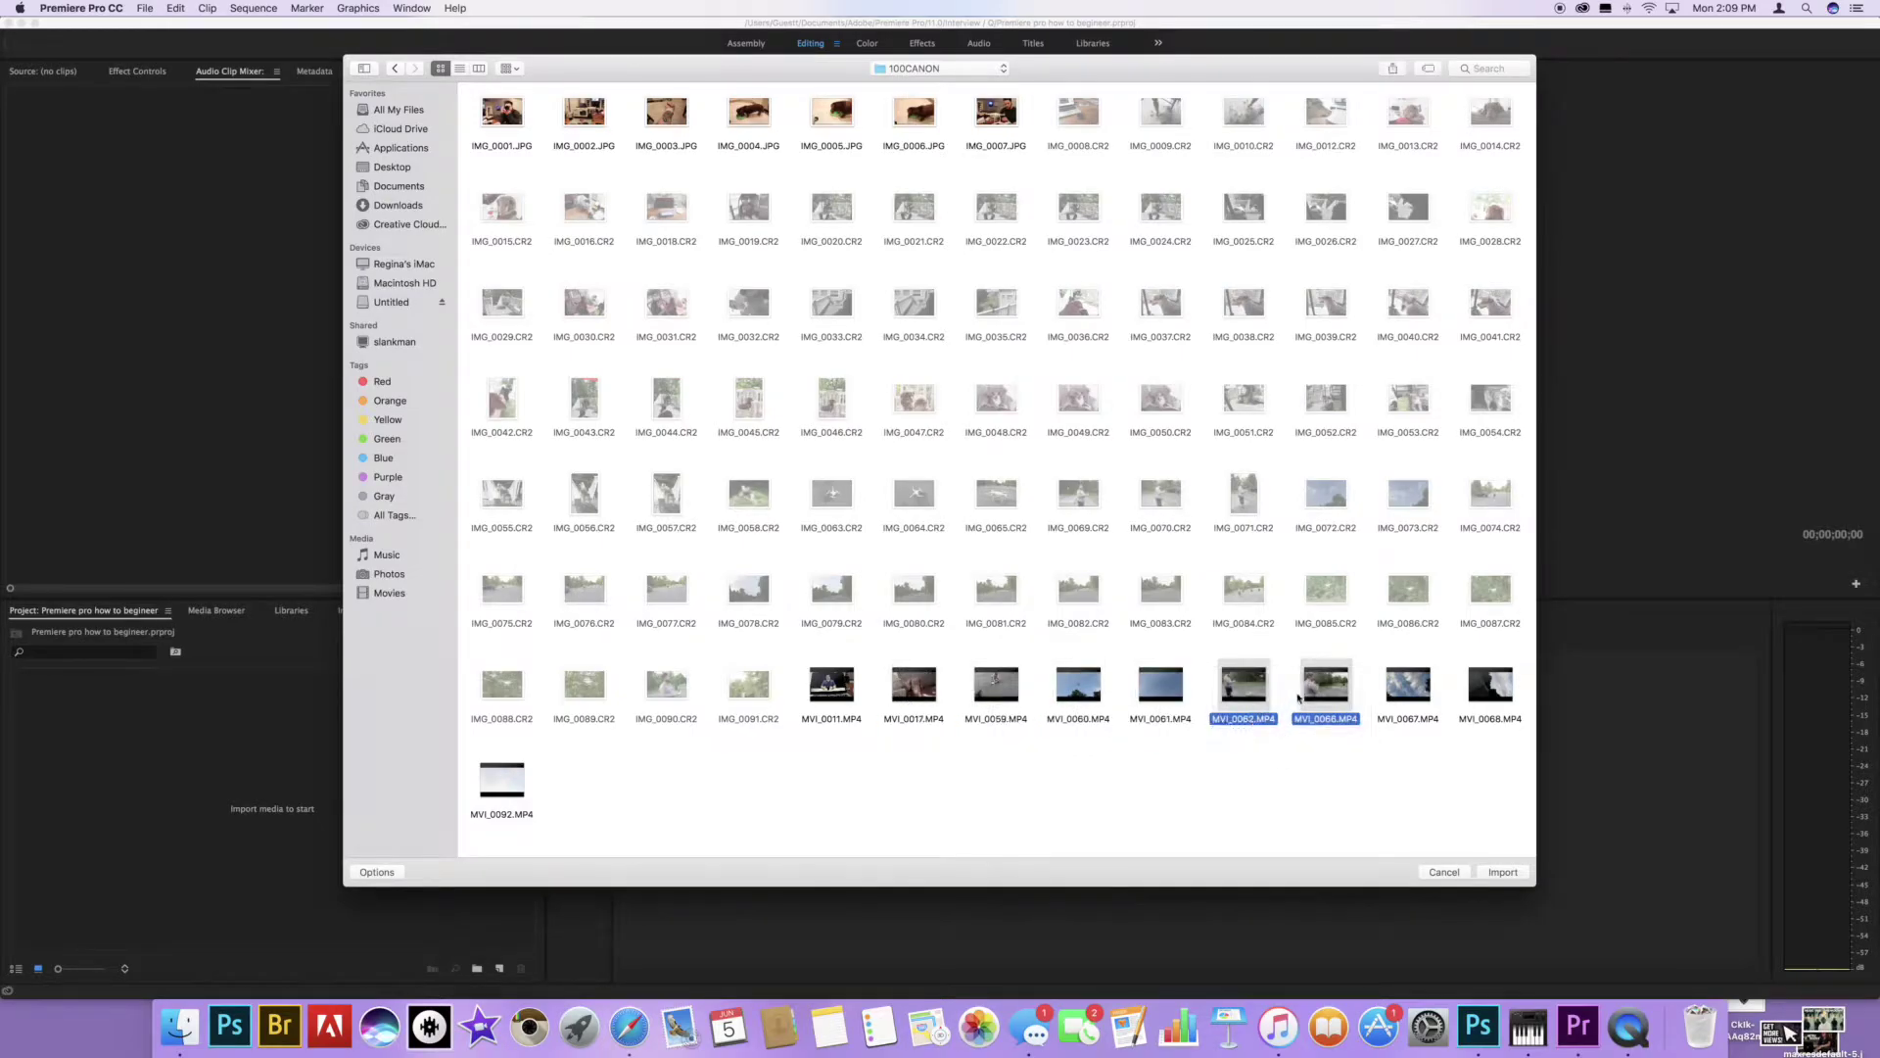
left_click(1420, 826)
left_click_drag(1357, 693, 1187, 705)
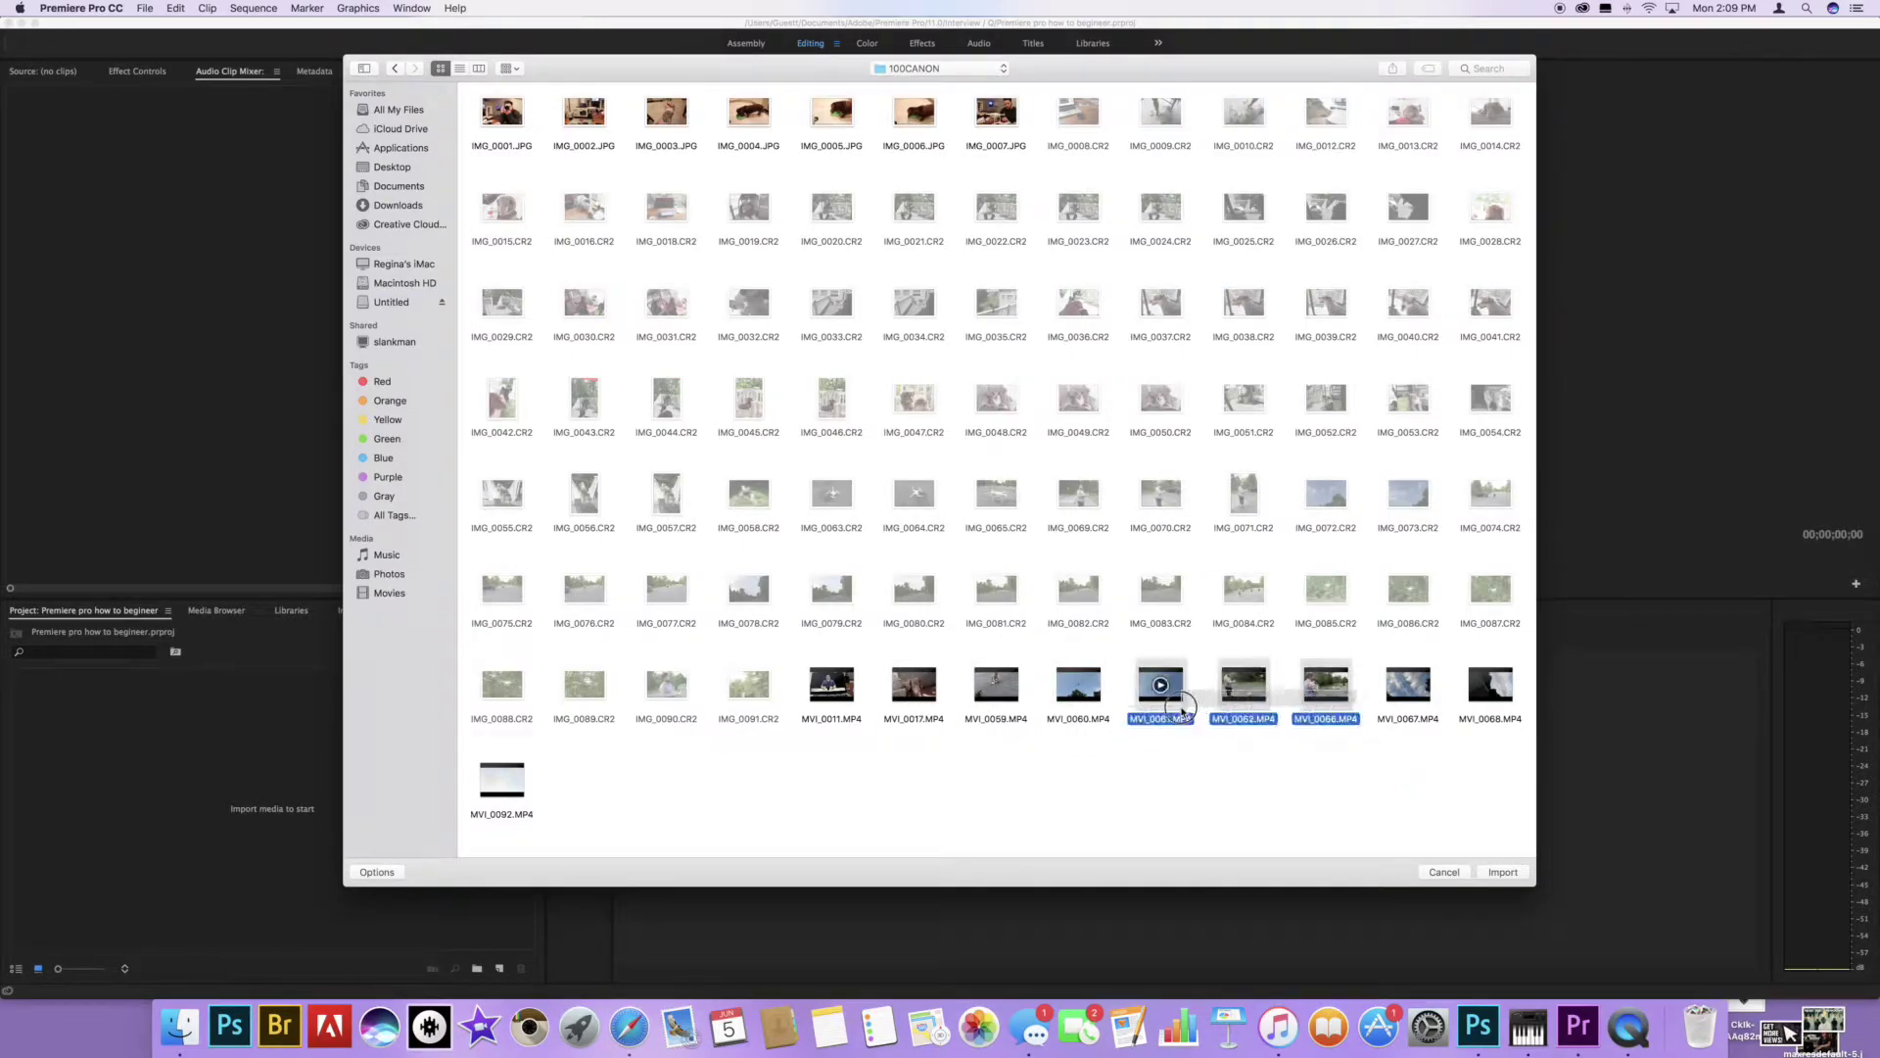
left_click(1492, 876)
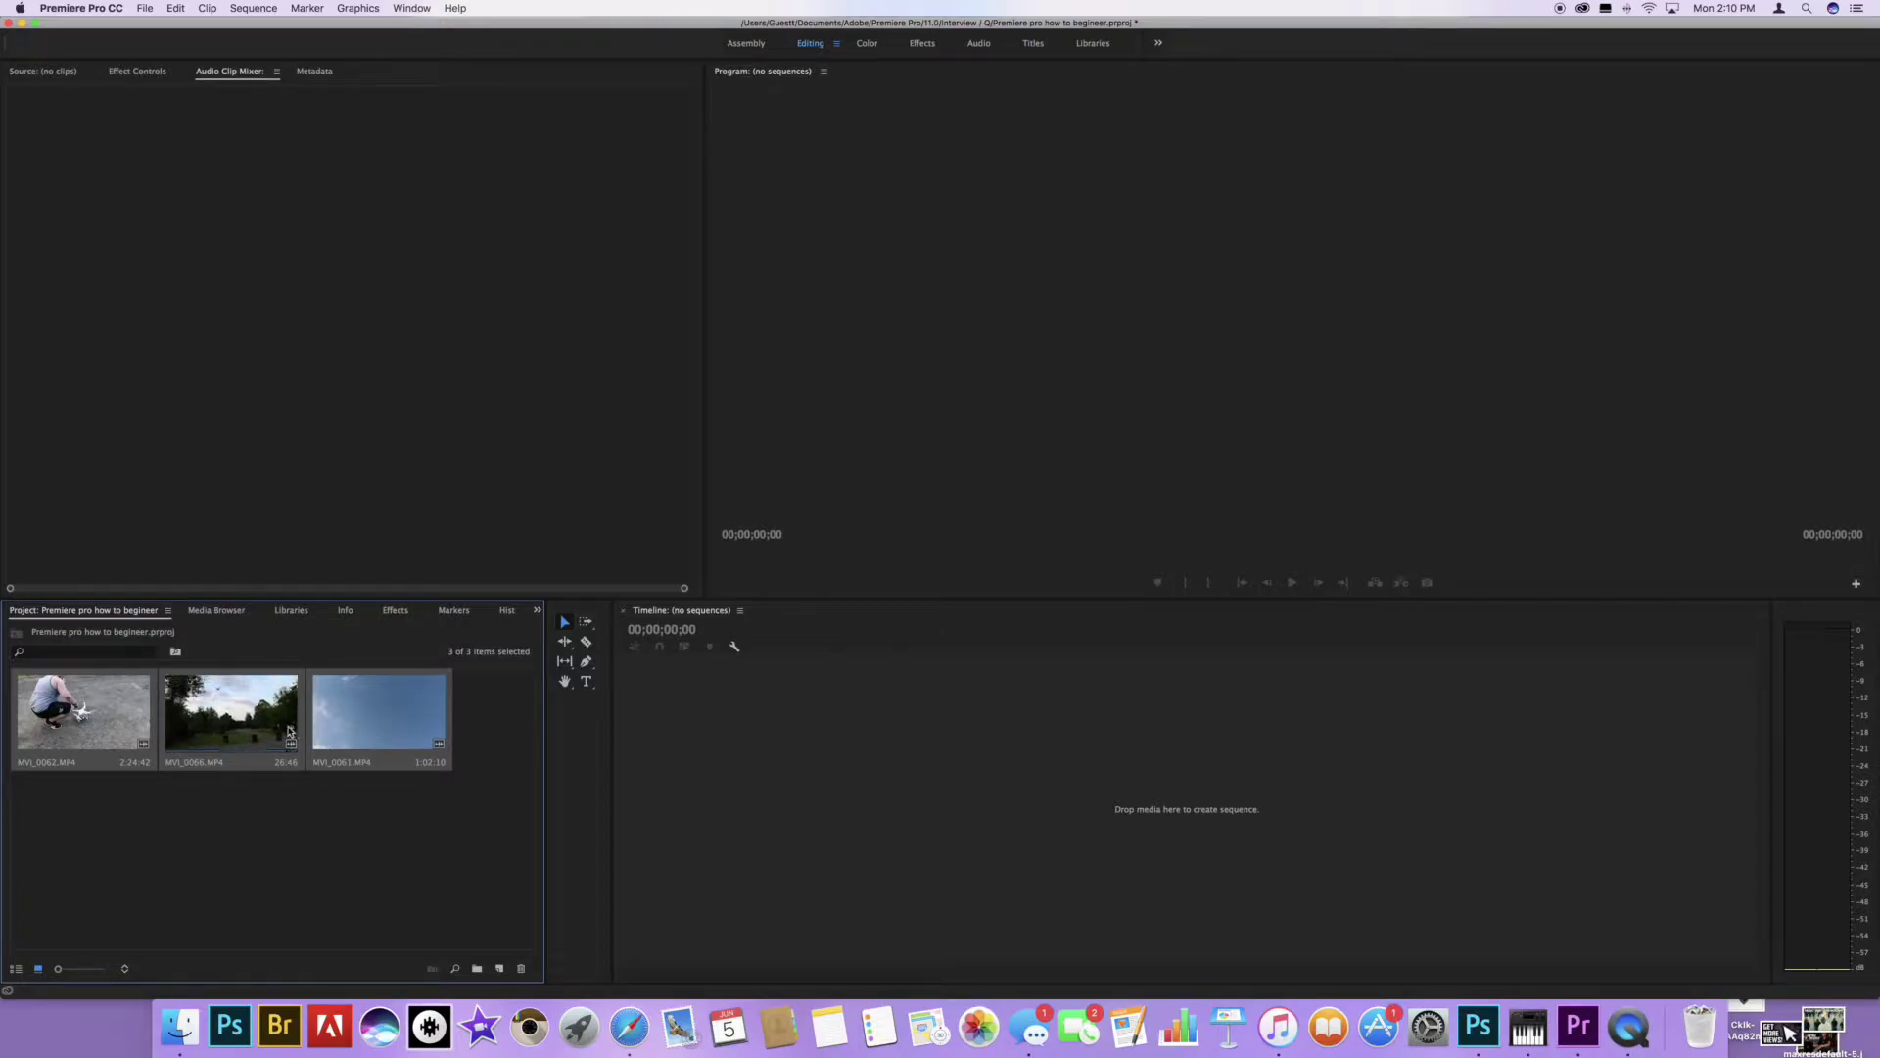
Load MVI_0066.MP4 into the Source monitor and preview it by starting and stopping playback.
left_click(258, 723)
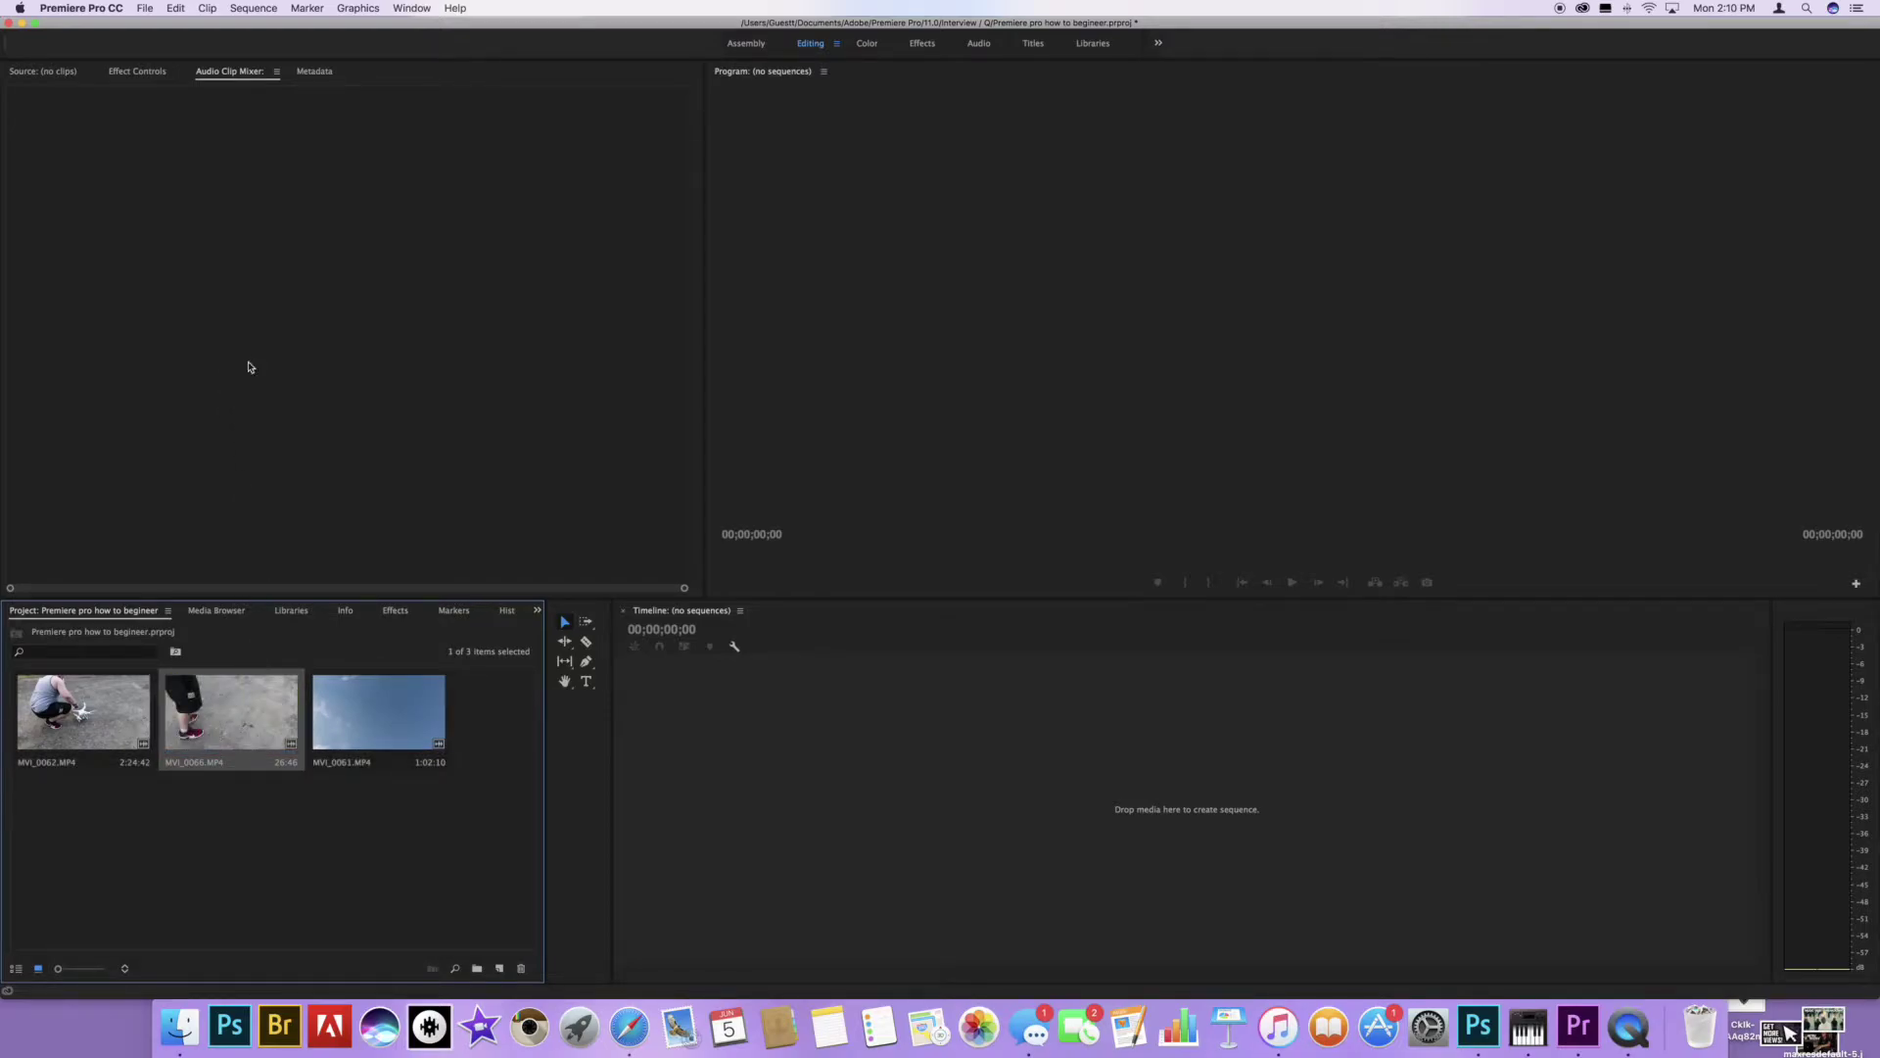
double_click(252, 702)
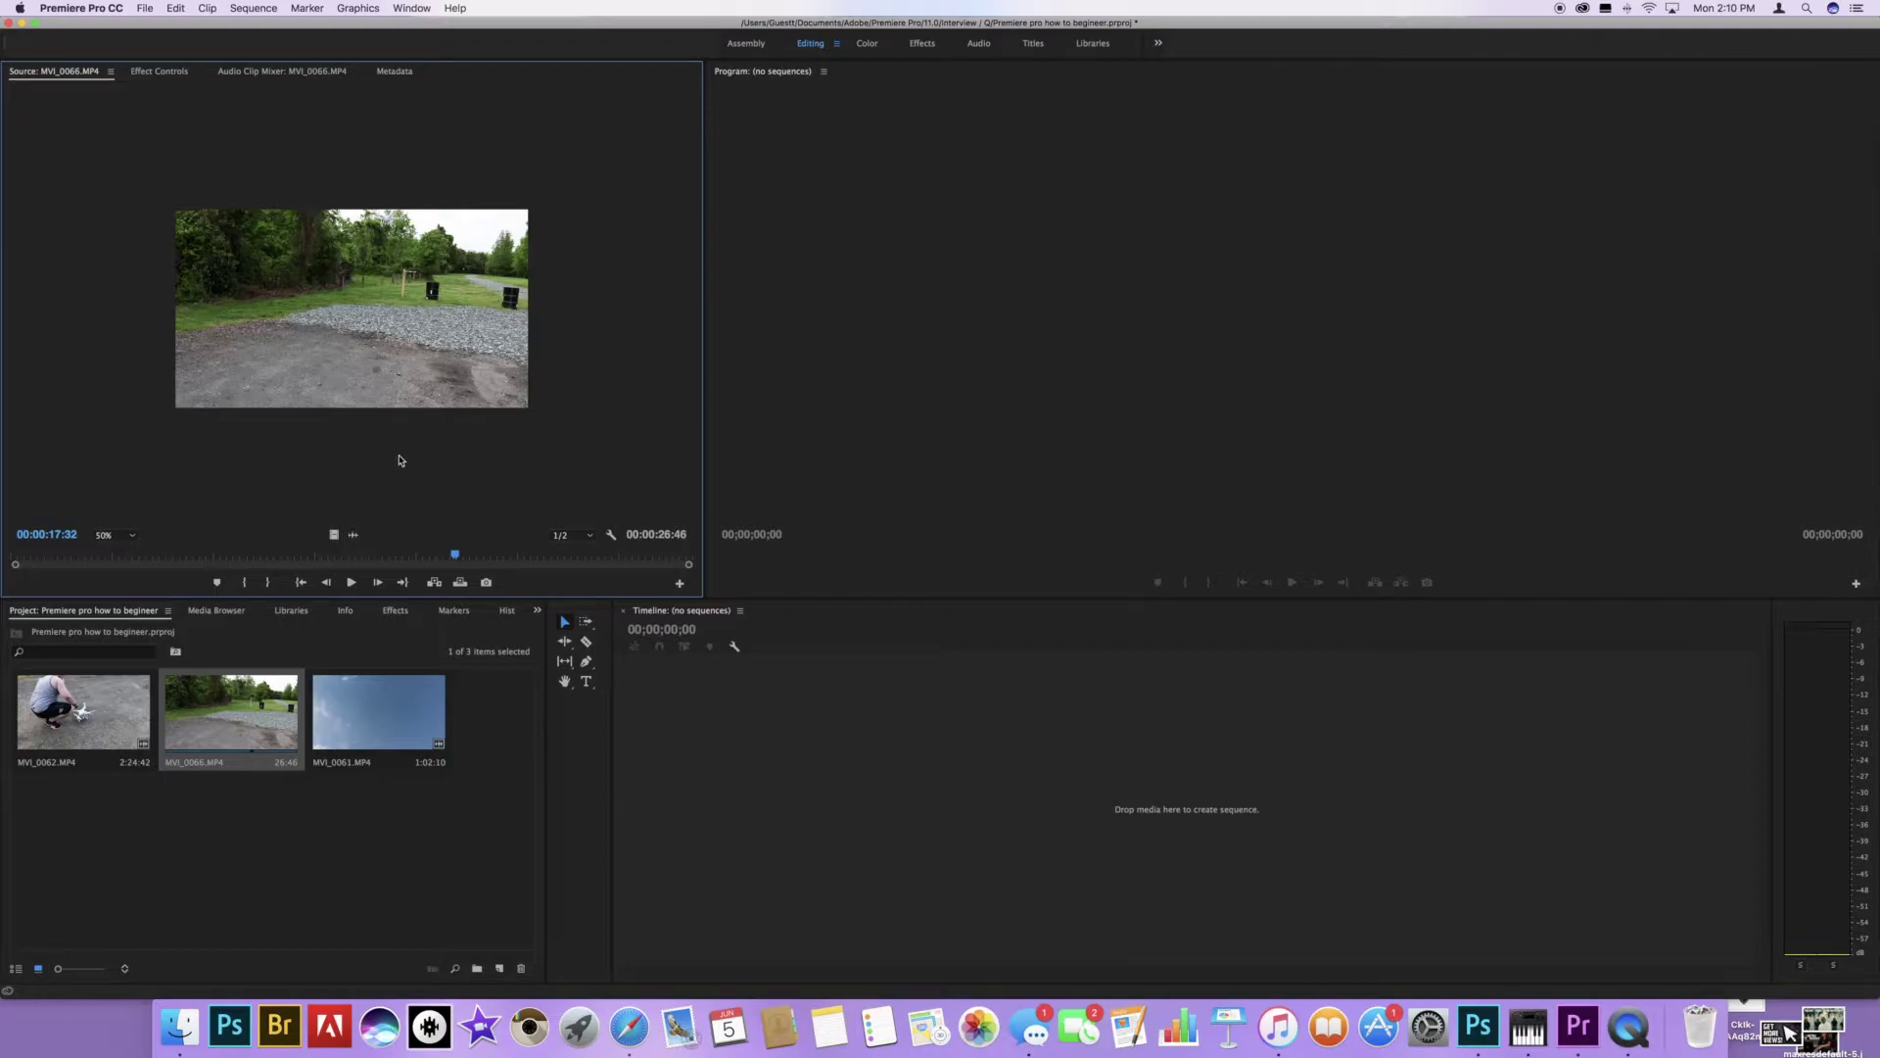
left_click(352, 583)
left_click(351, 582)
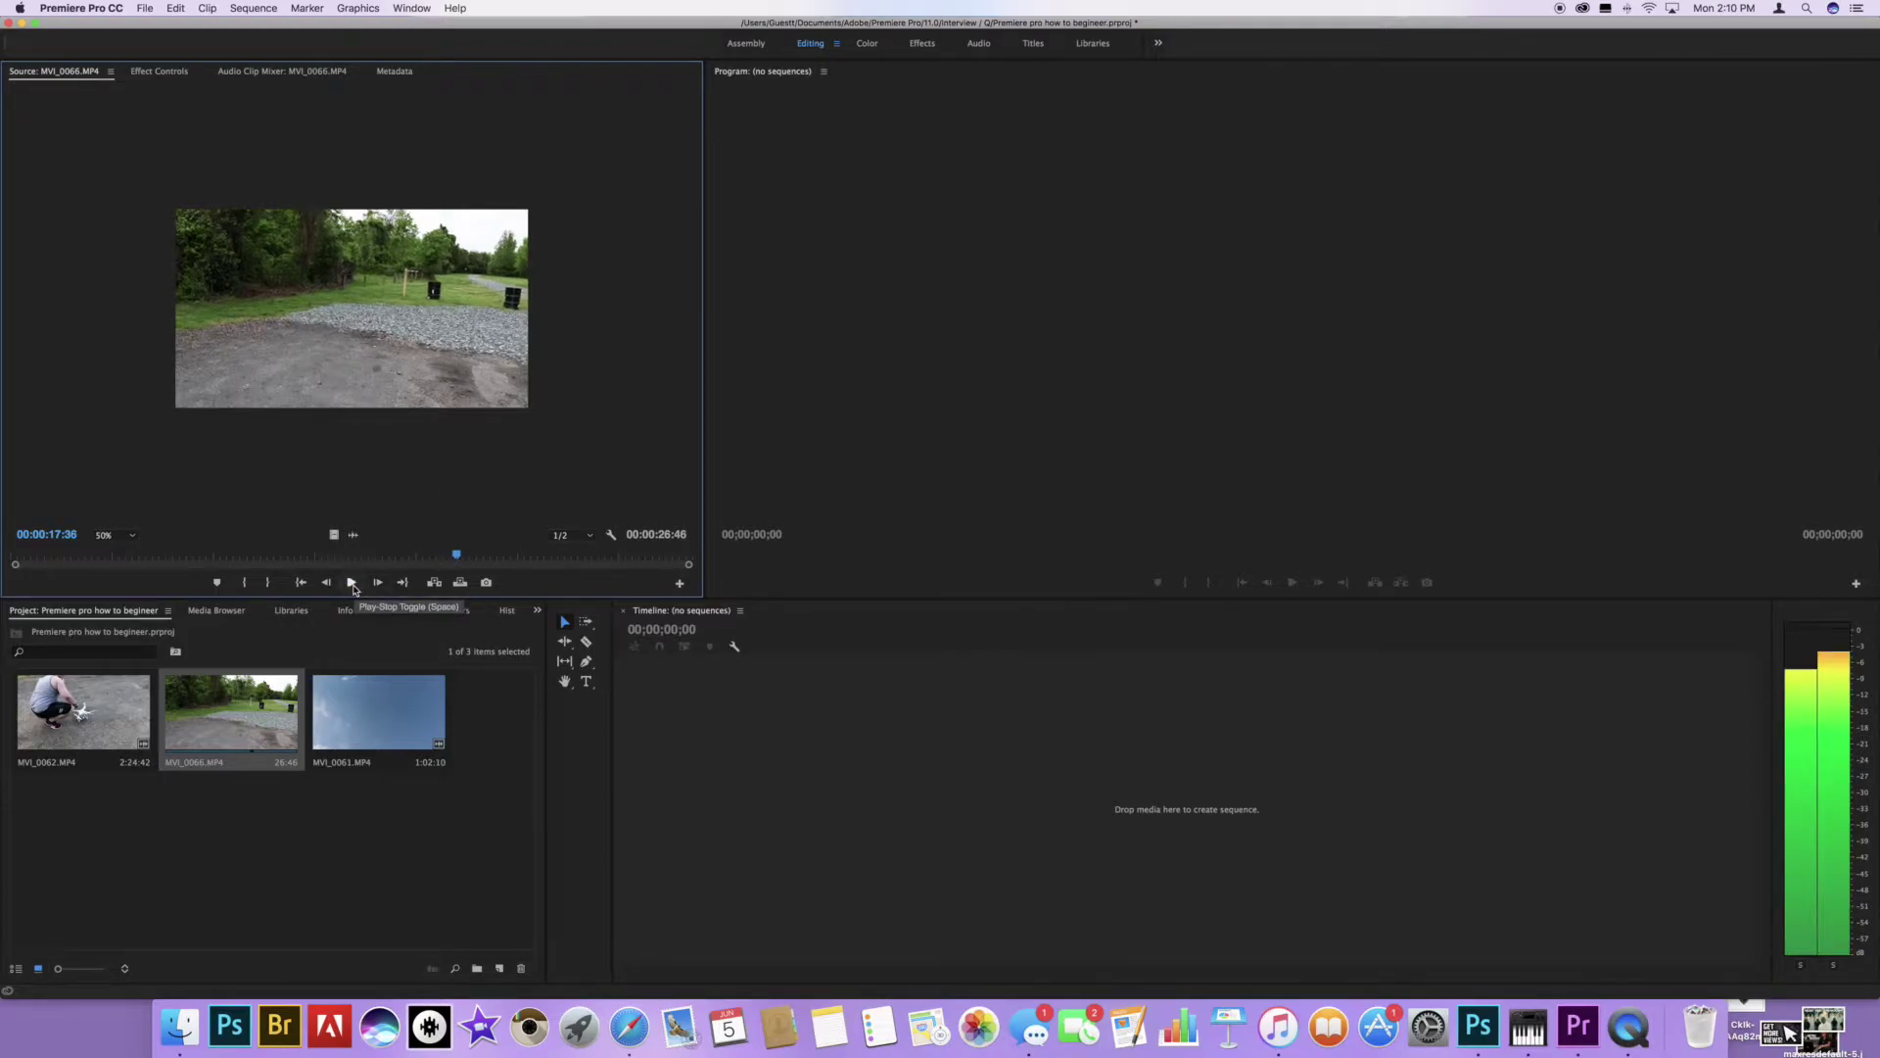
left_click(351, 583)
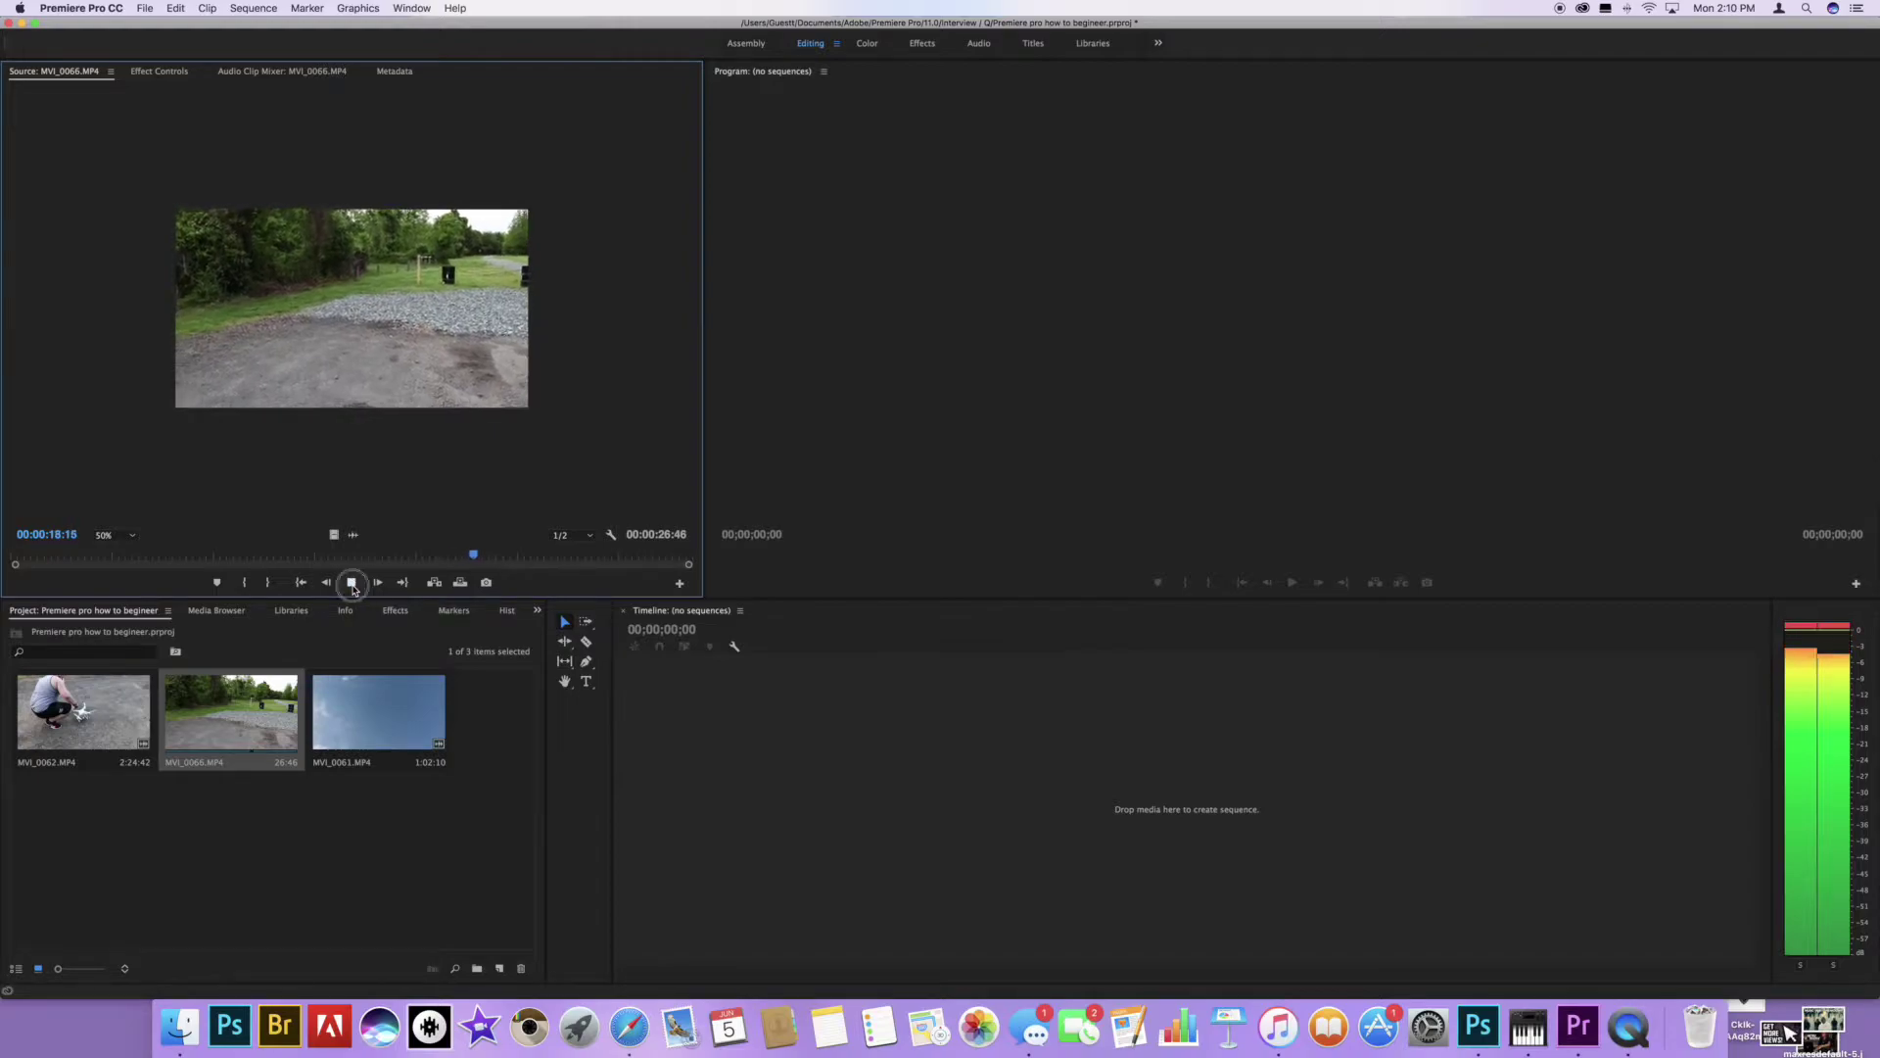
left_click(352, 583)
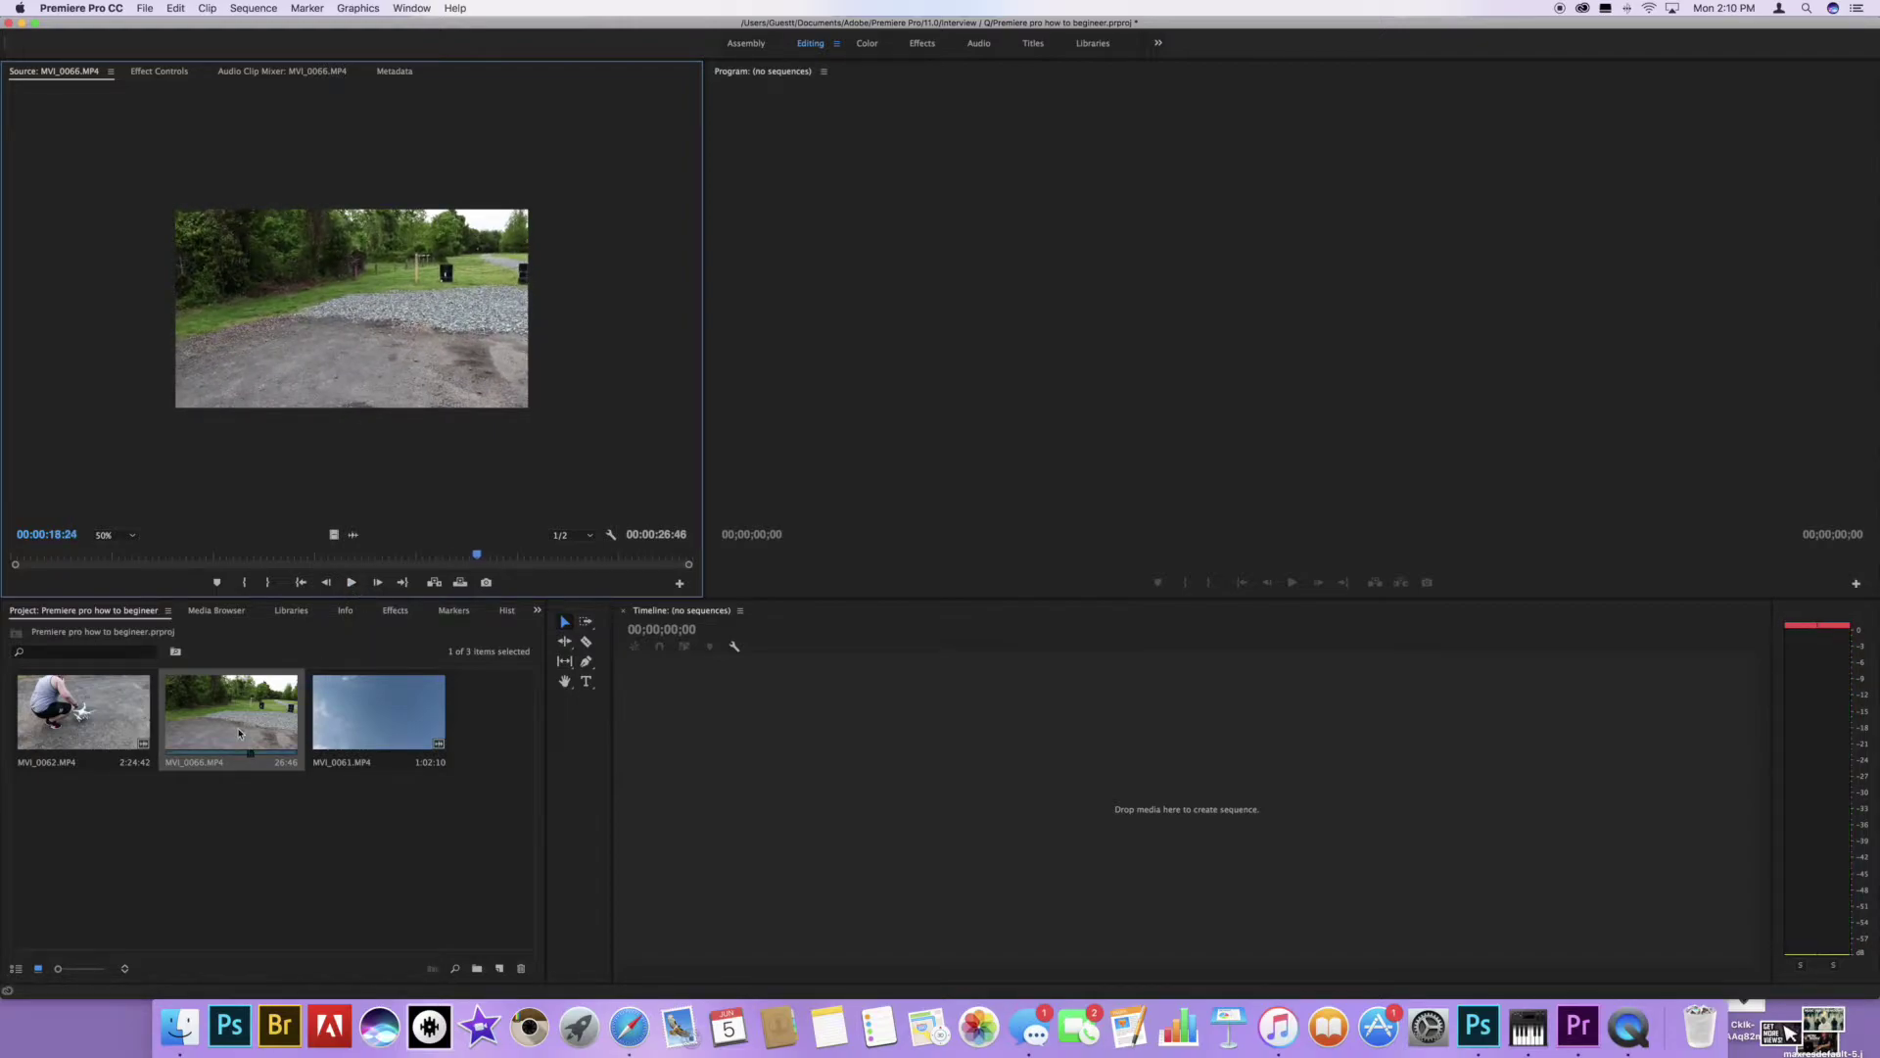
Create a sequence from MVI_0066.MP4 and trim about 11 seconds off the clip's start, closing the gap.
left_click_drag(243, 731, 903, 811)
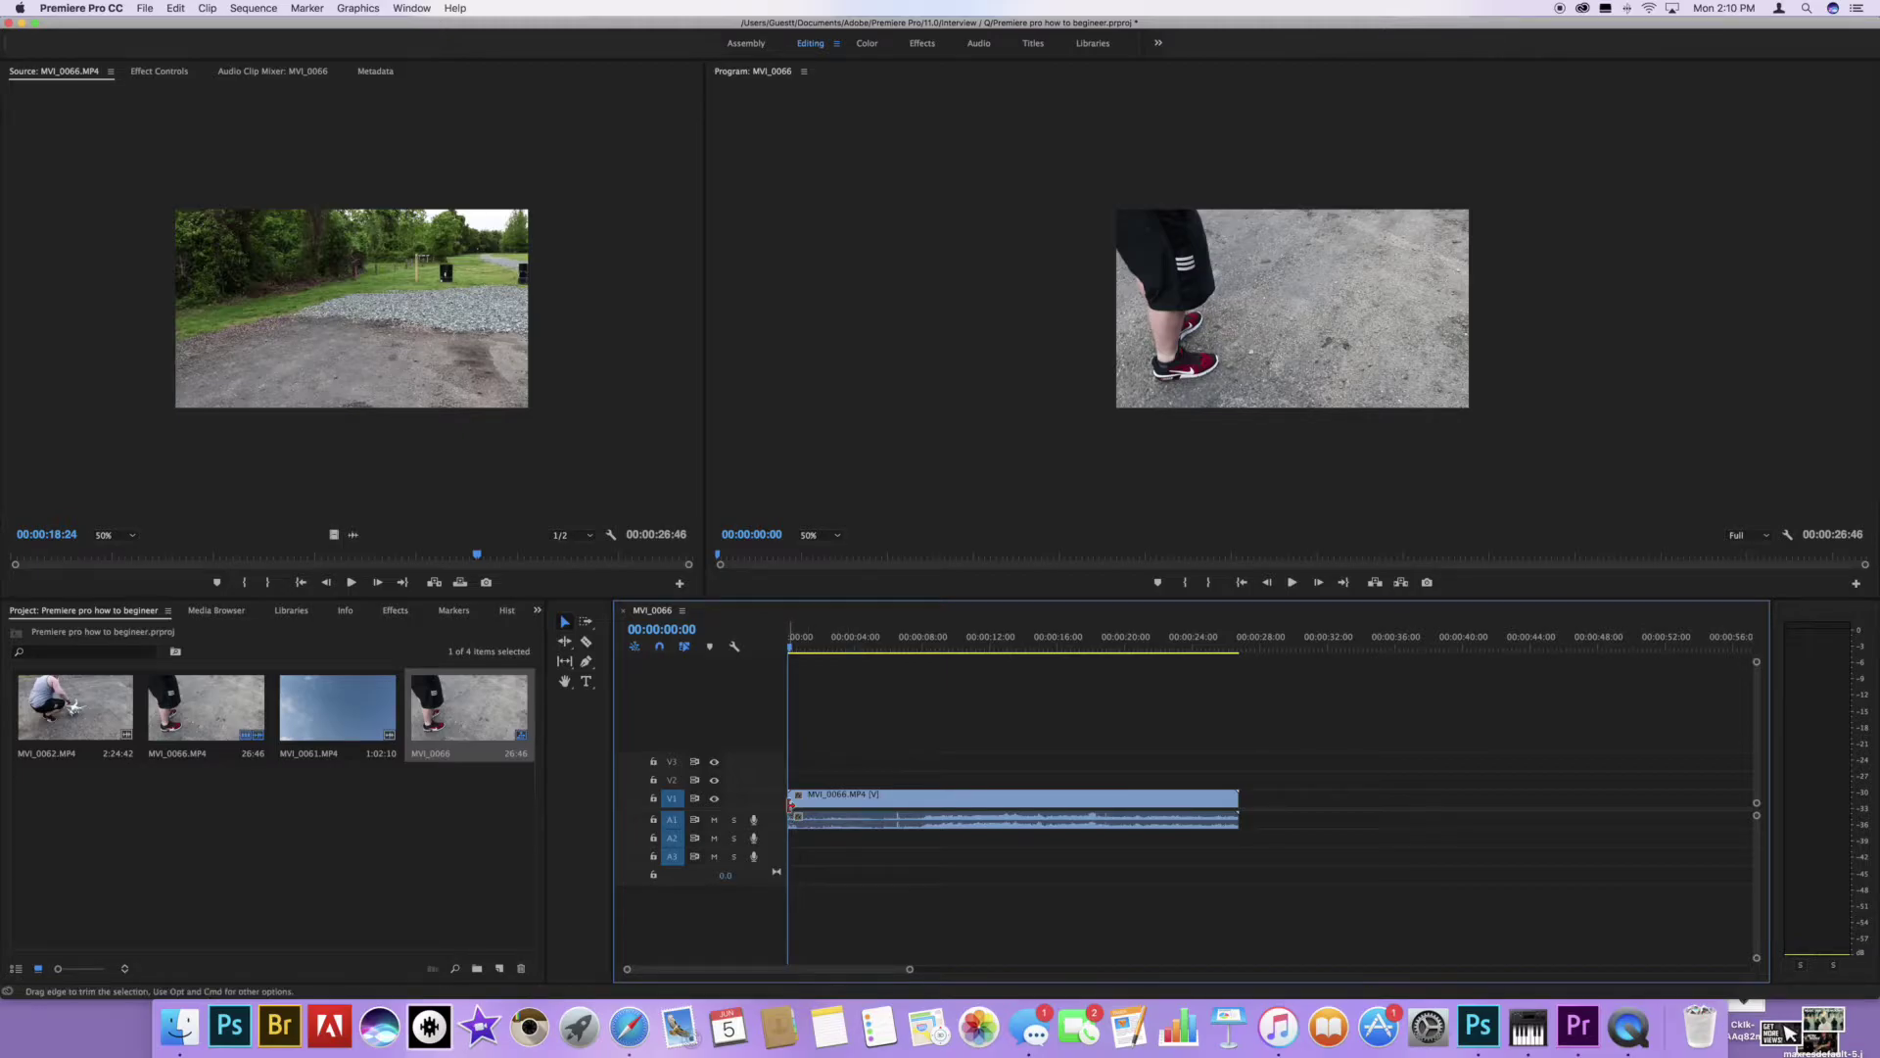
left_click_drag(790, 805, 976, 805)
left_click(872, 806)
key("Delete")
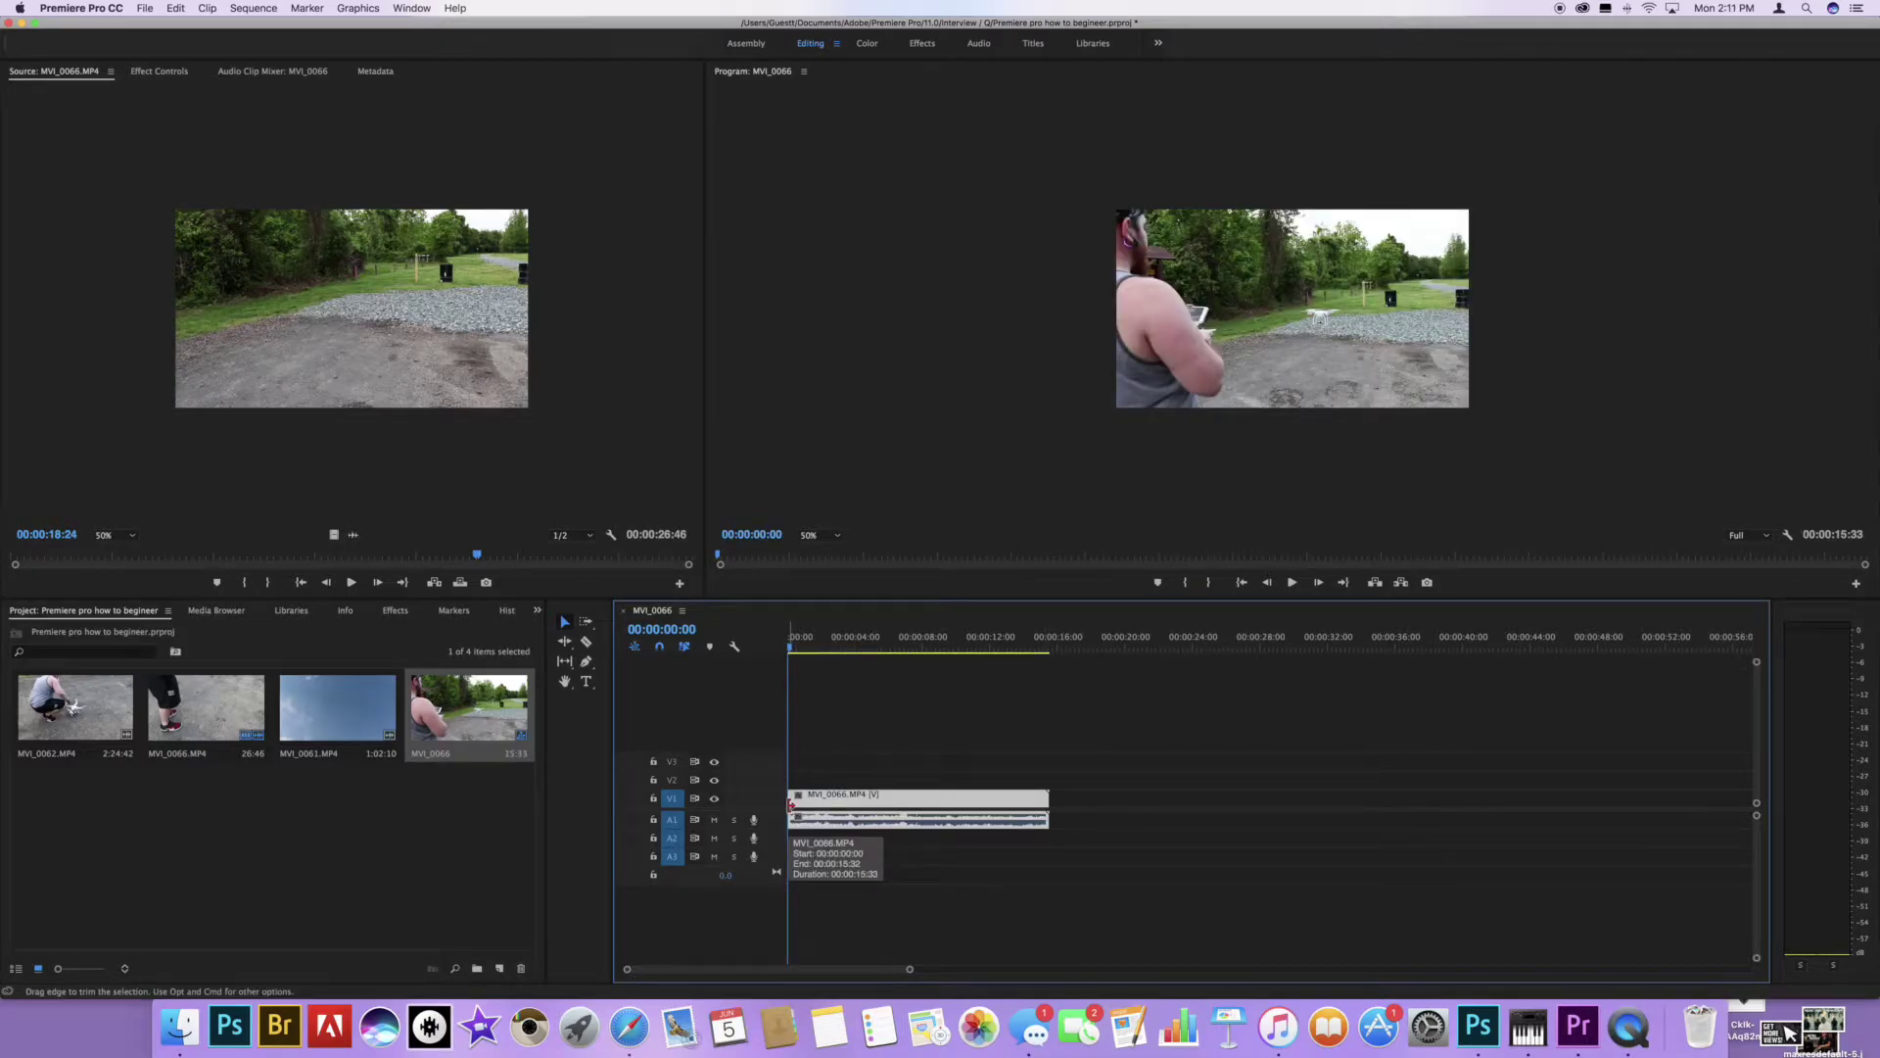
Trim about 3.7 more seconds off the clip's start and close the gap at the sequence beginning.
left_click_drag(791, 805, 854, 805)
left_click(823, 806)
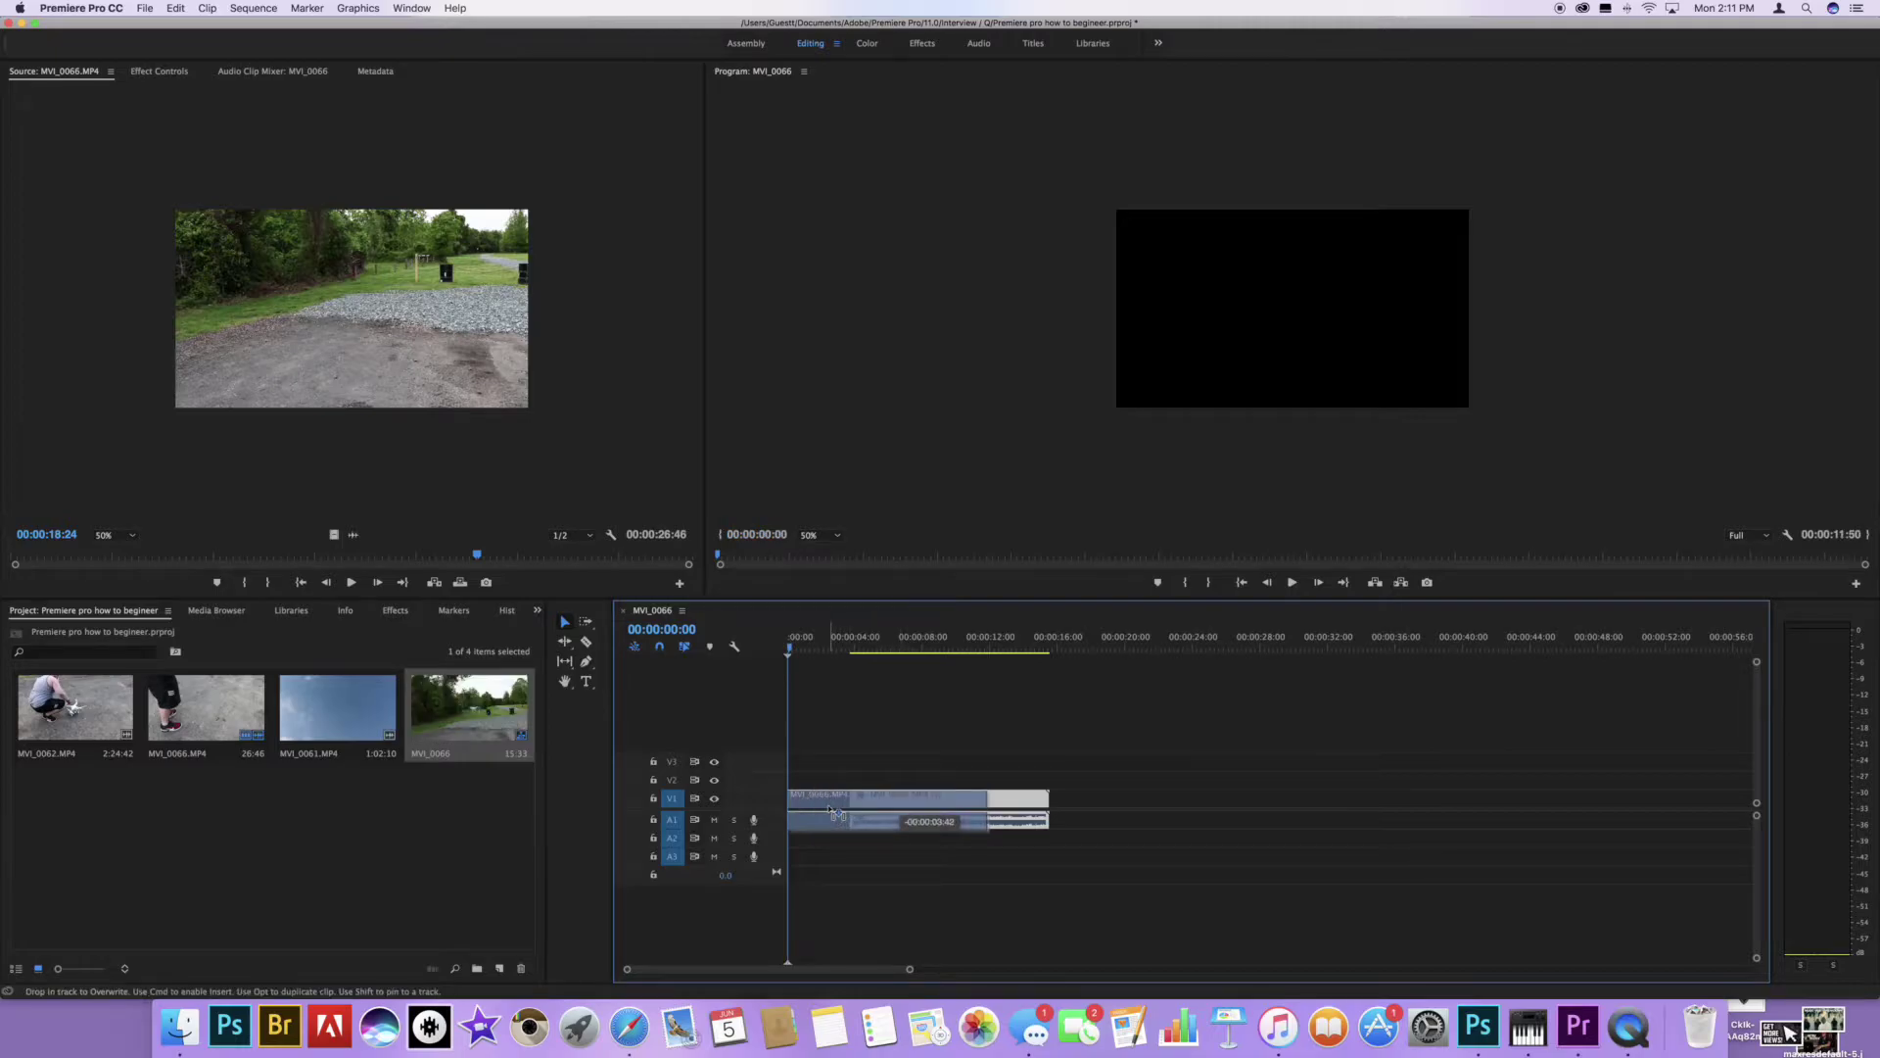
key("Delete")
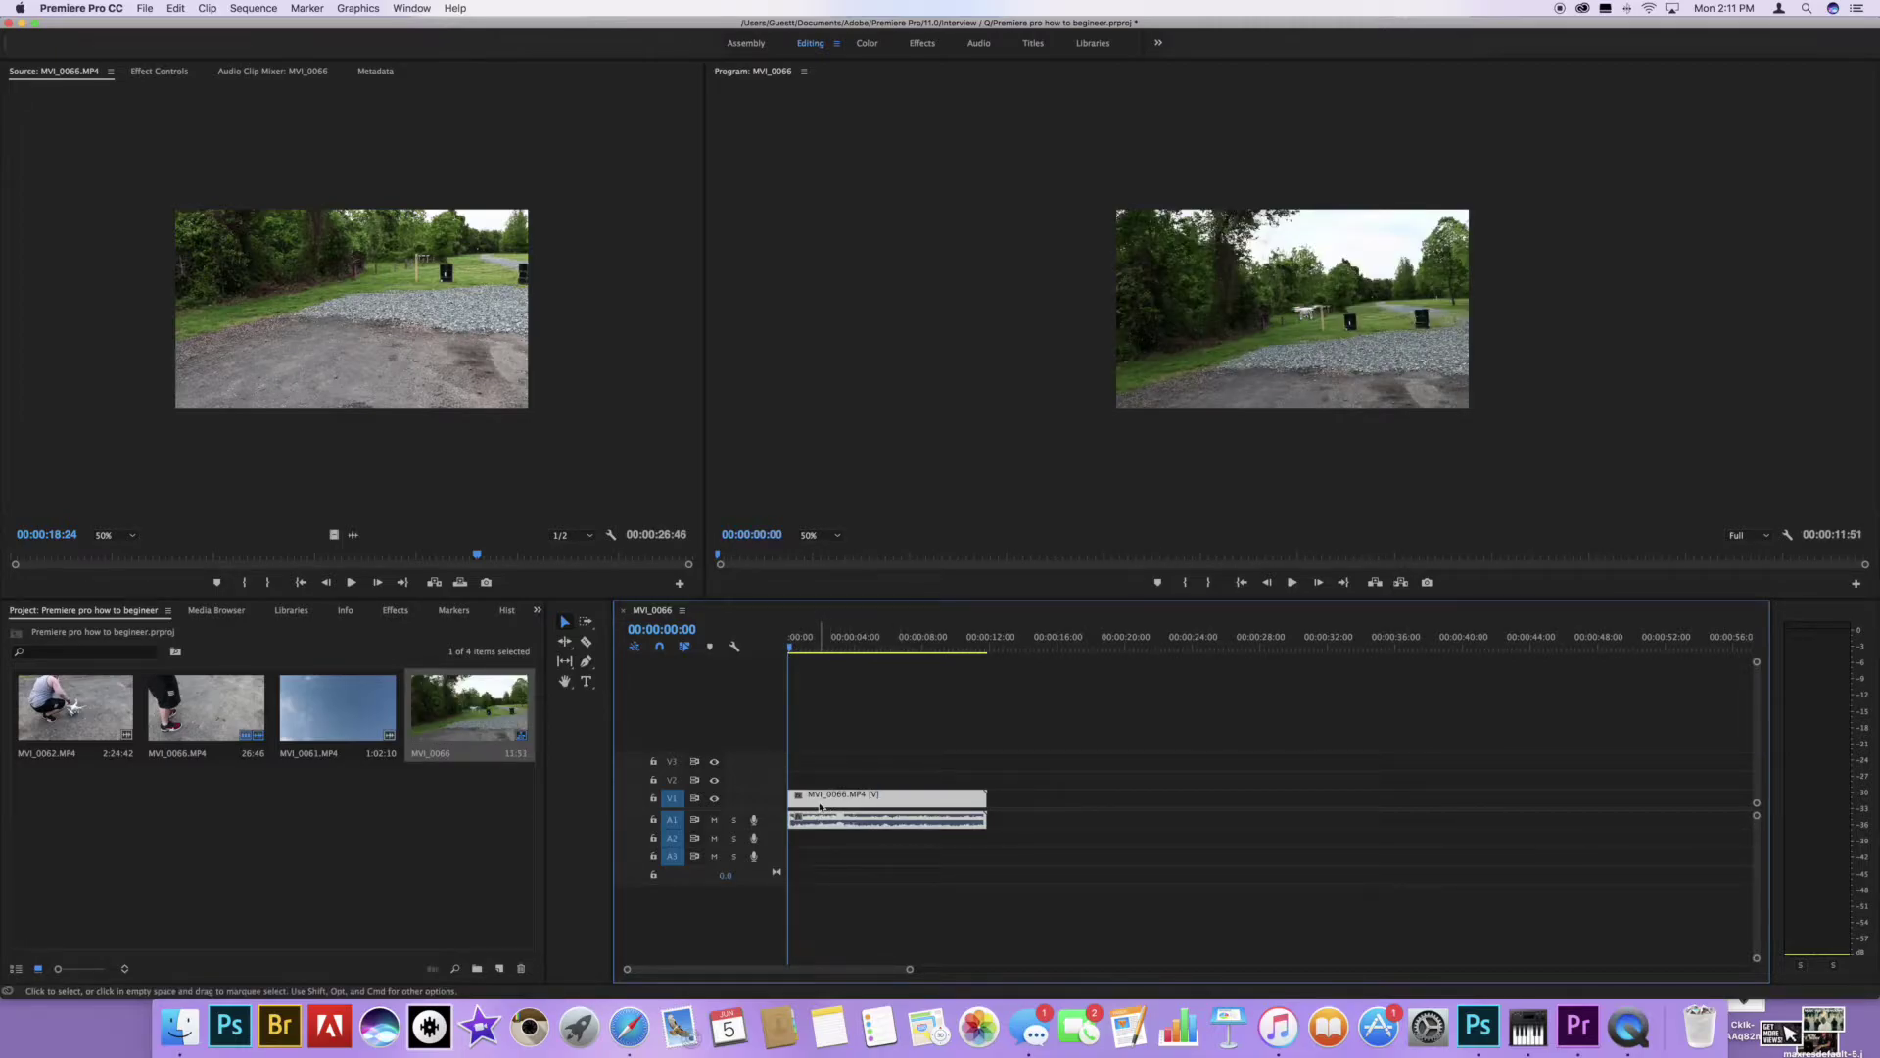
Play the trimmed clip briefly and add the full MVI_0066.MP4 clip directly after it on V1 and A1.
key("space")
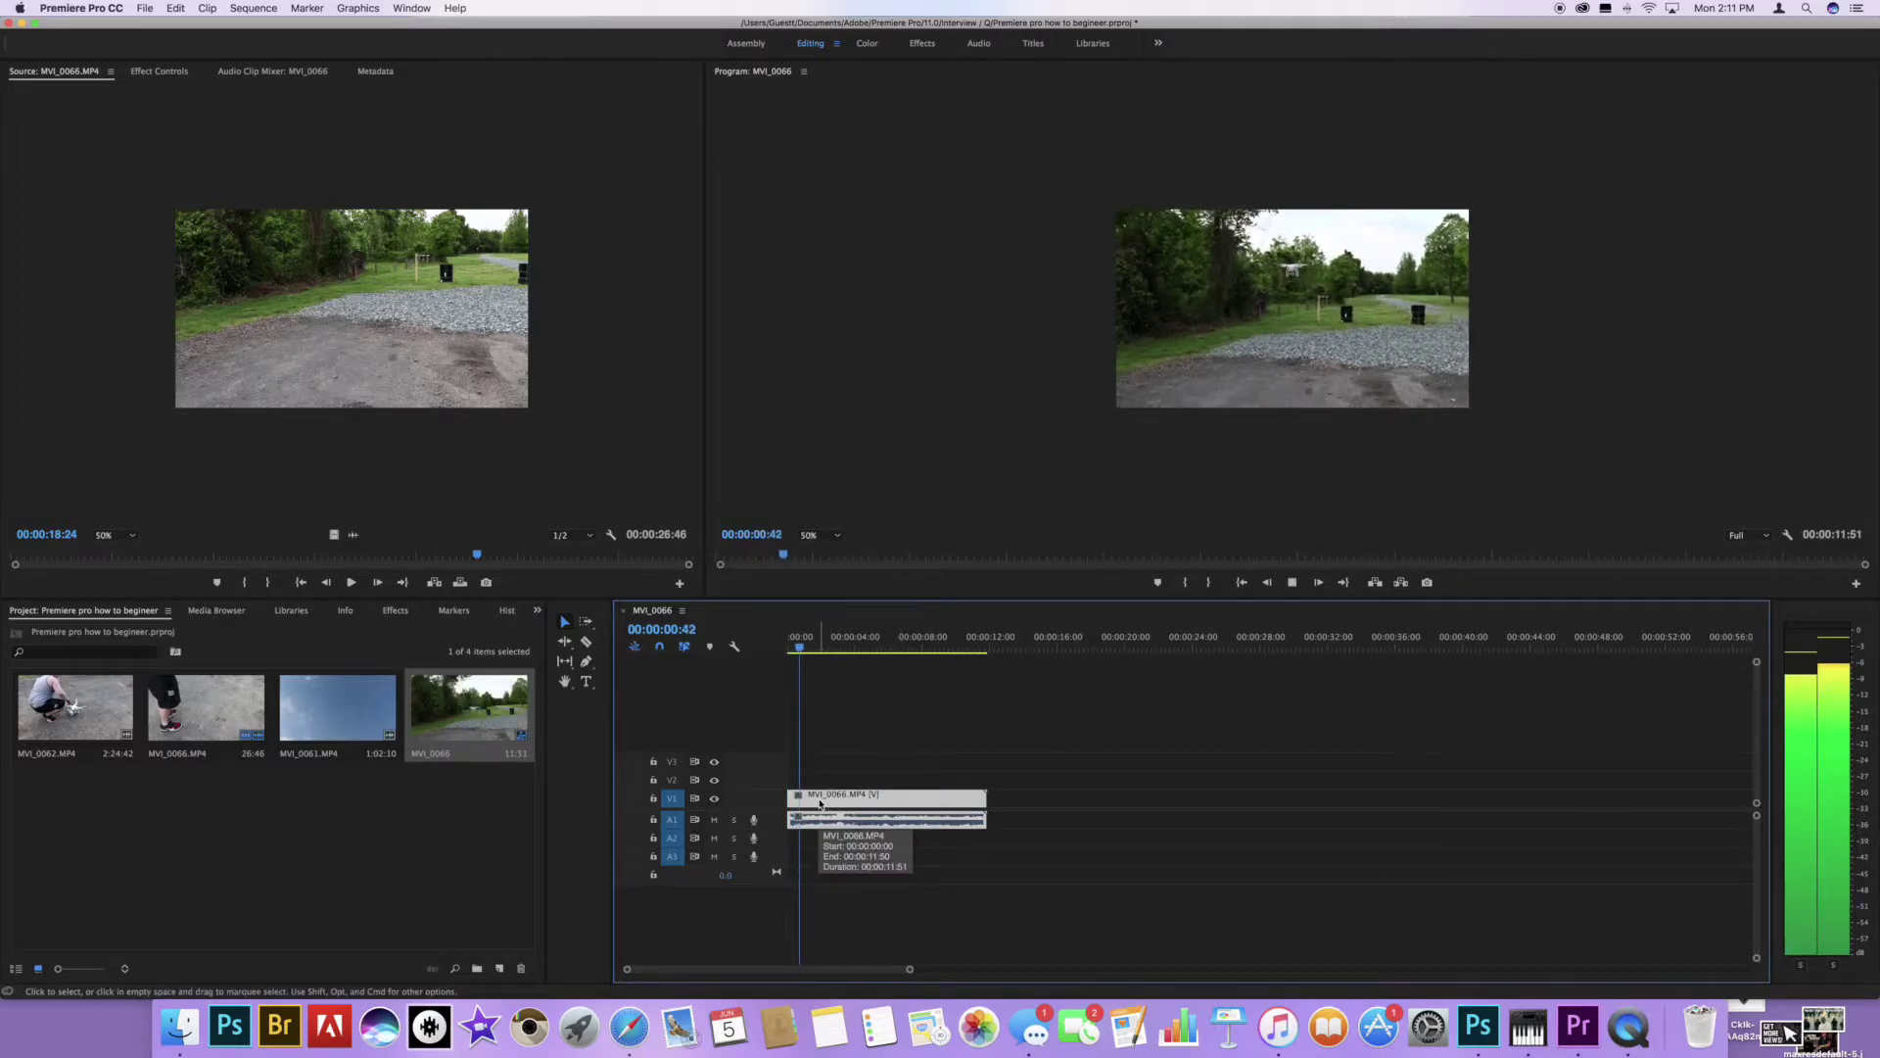
key("space")
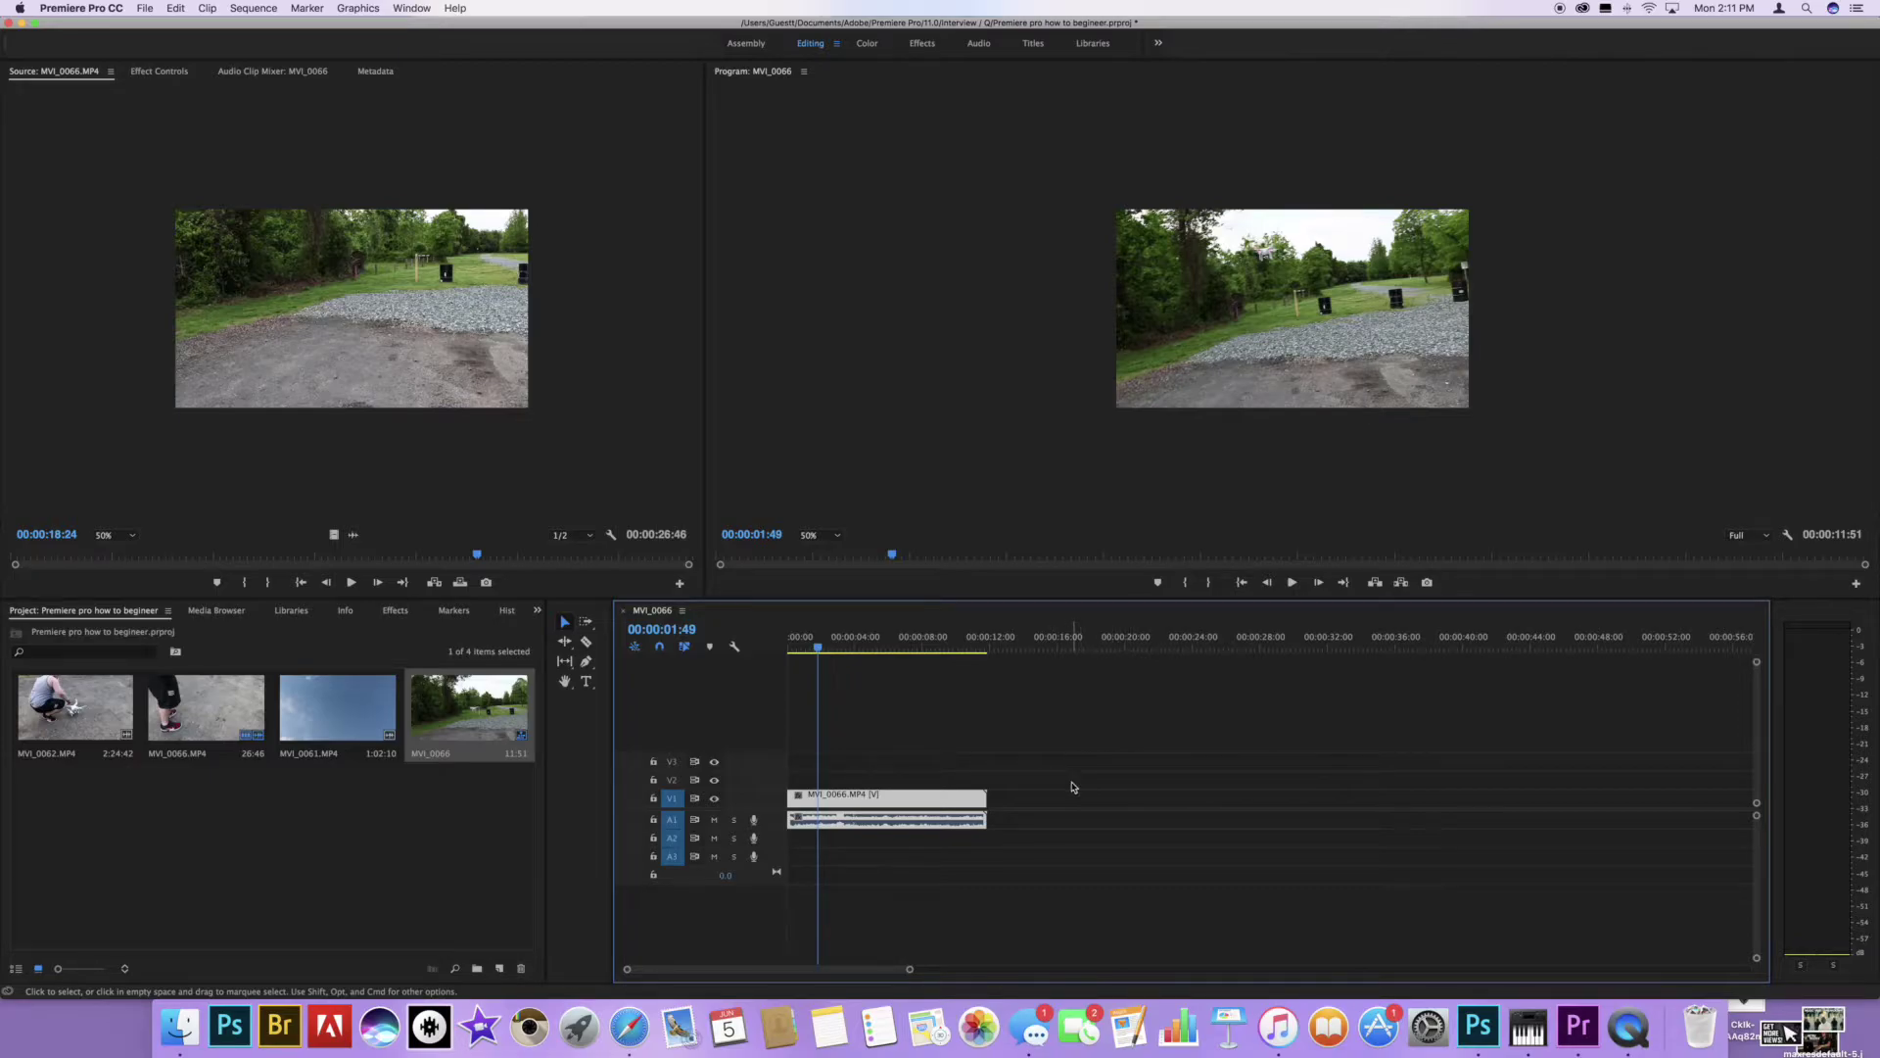
left_click(269, 795)
left_click_drag(206, 705, 1001, 814)
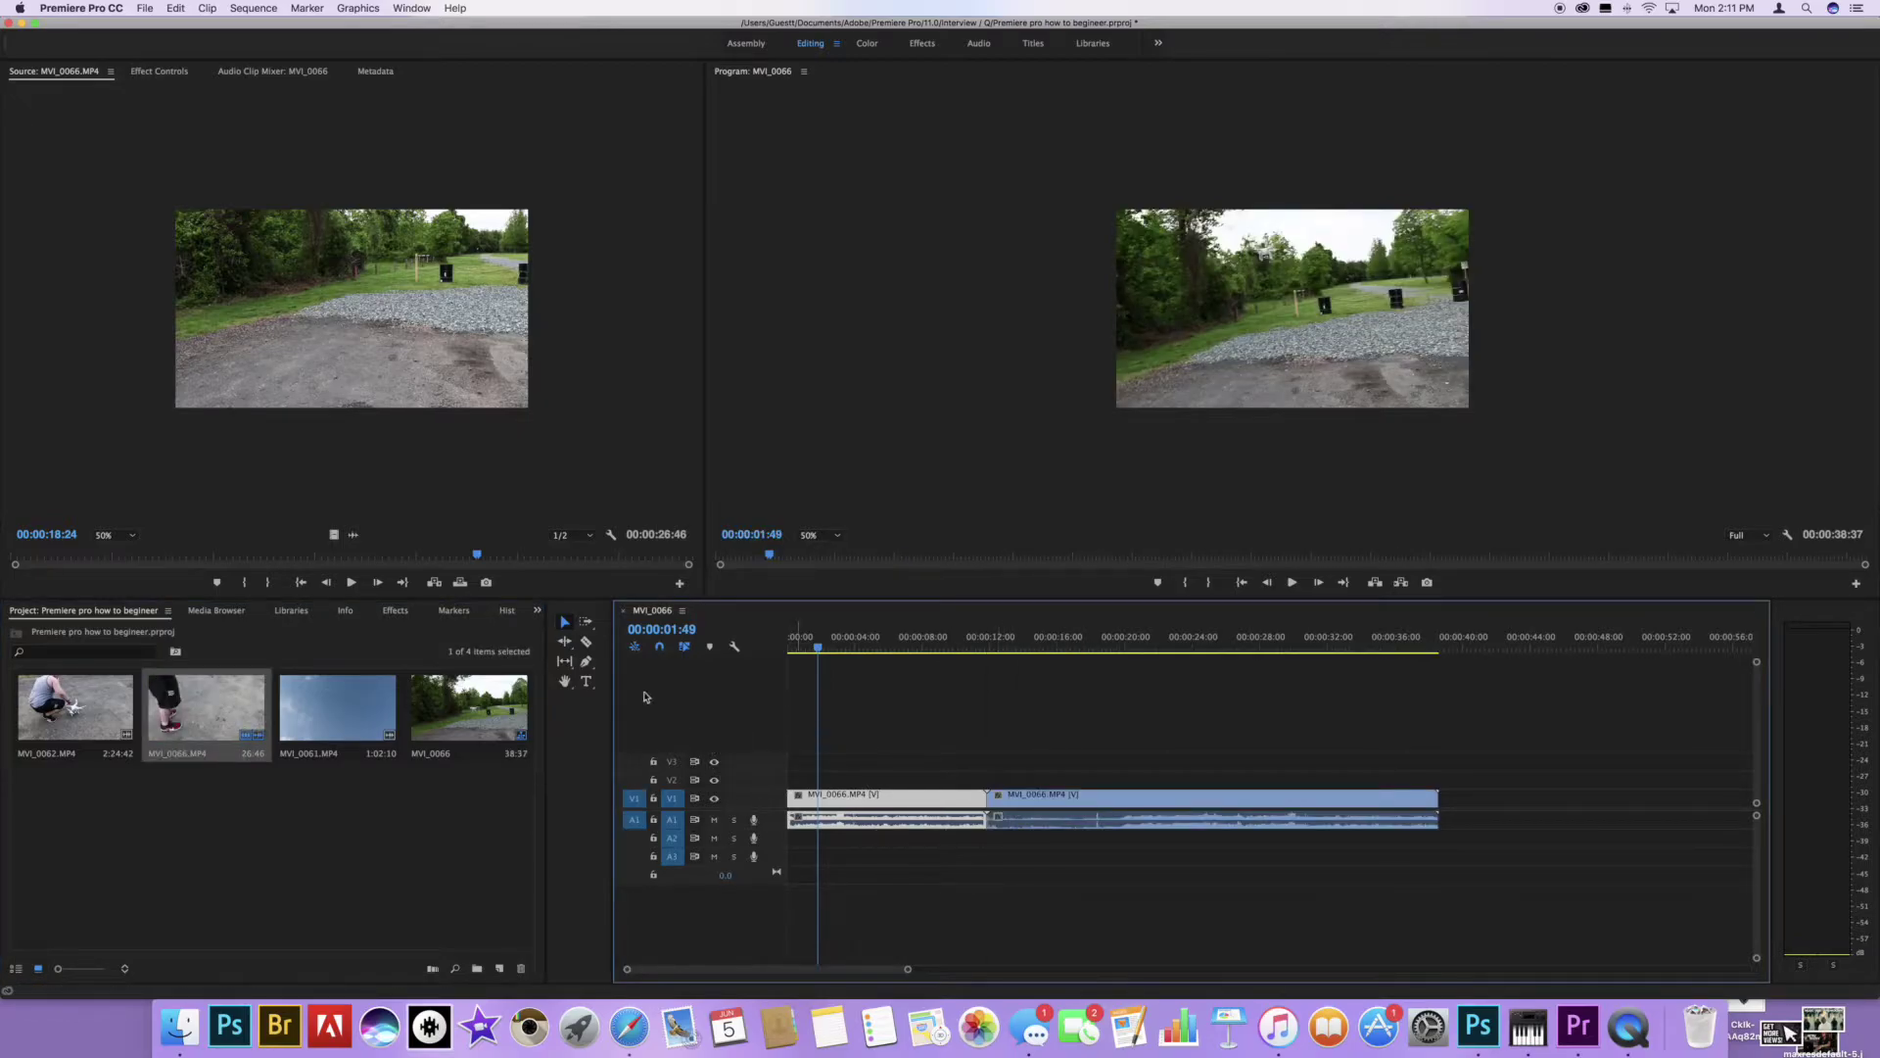
Split the first timeline clip with the Razor tool at four points between about 3 and 9 seconds, and return to the Selection tool.
left_click(588, 645)
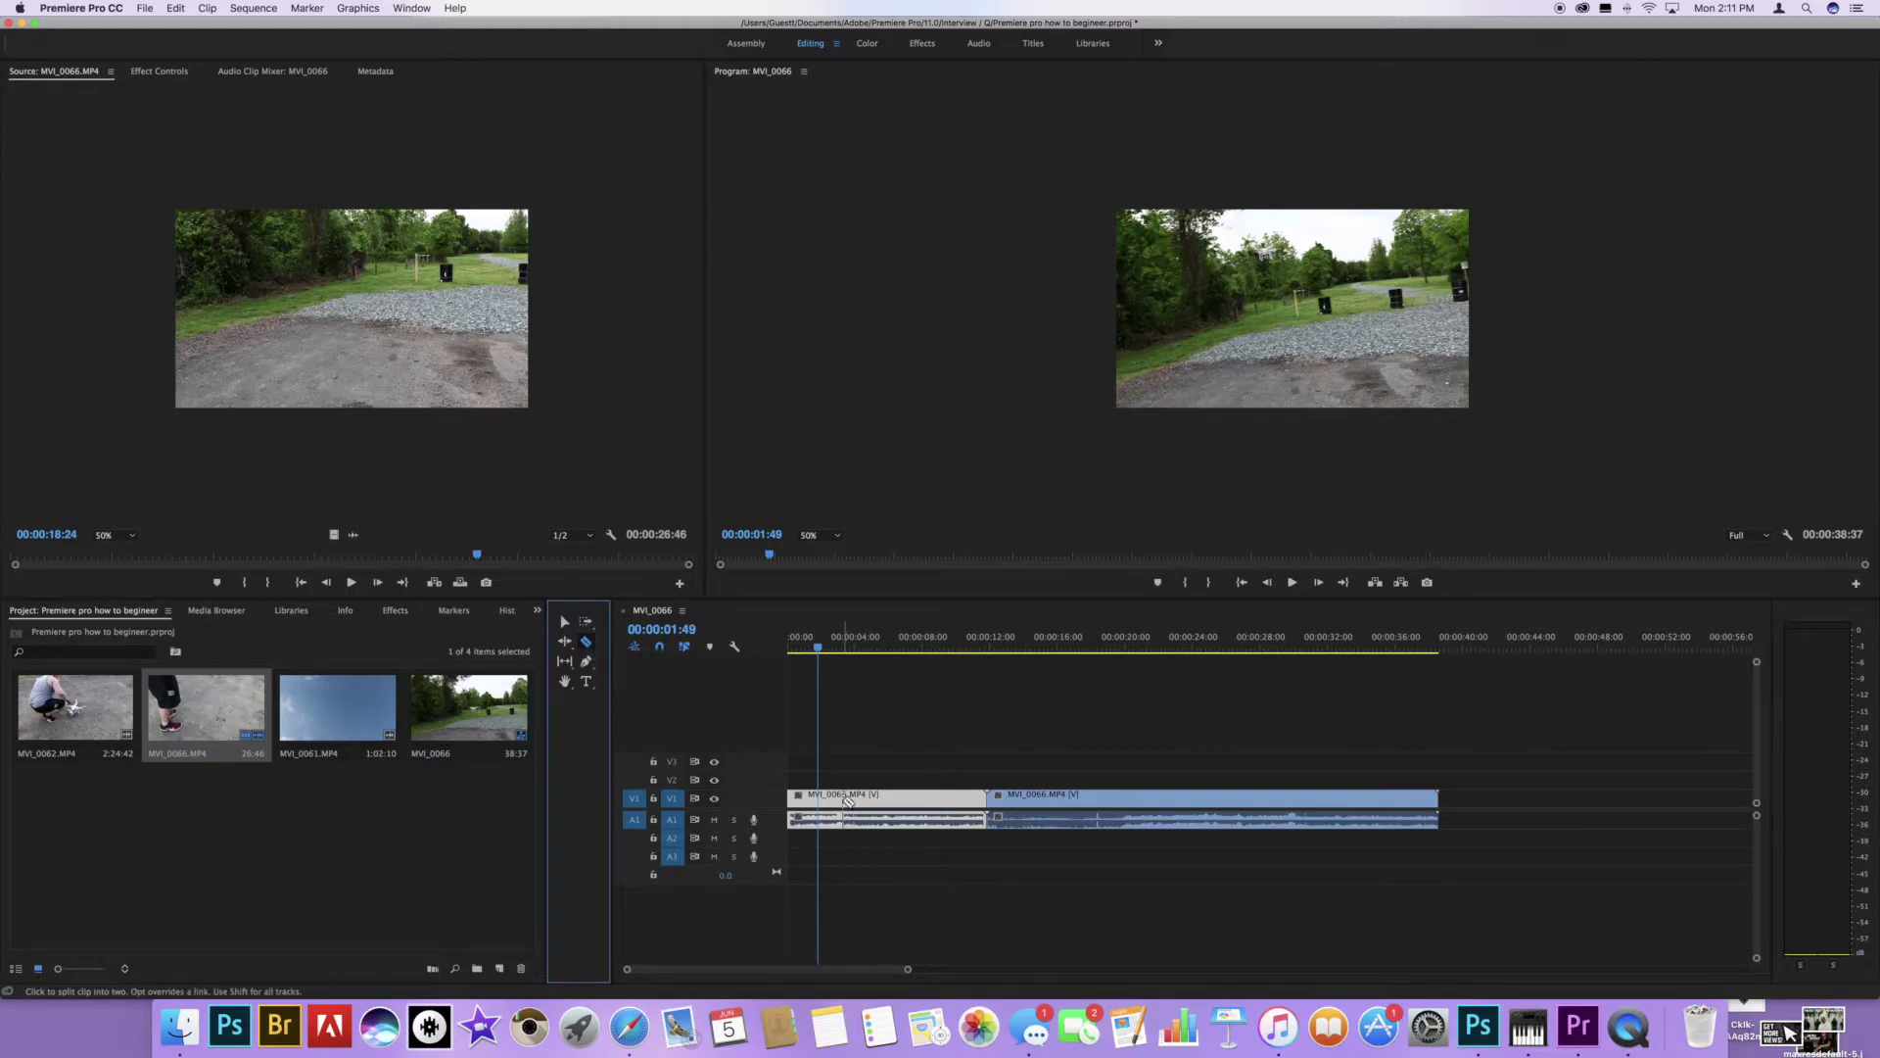
left_click(848, 798)
left_click(868, 798)
left_click(912, 798)
left_click(947, 798)
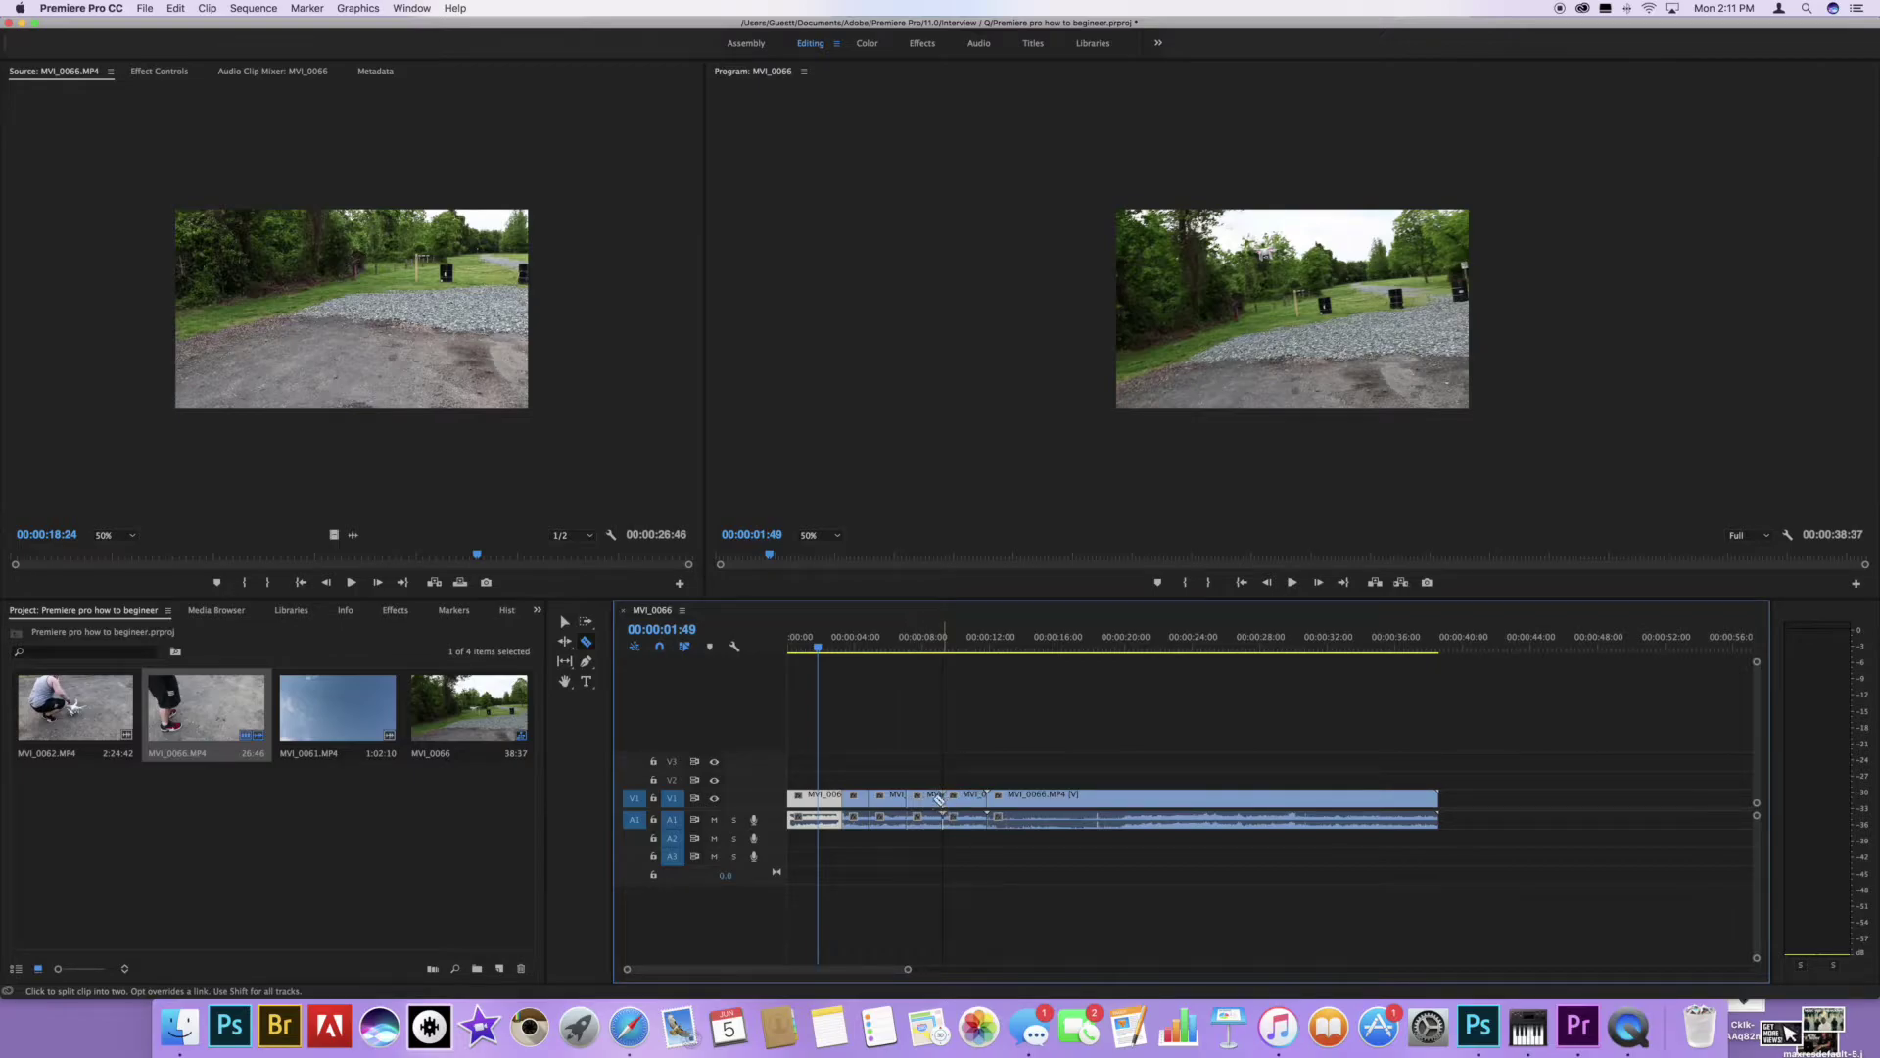
left_click(564, 621)
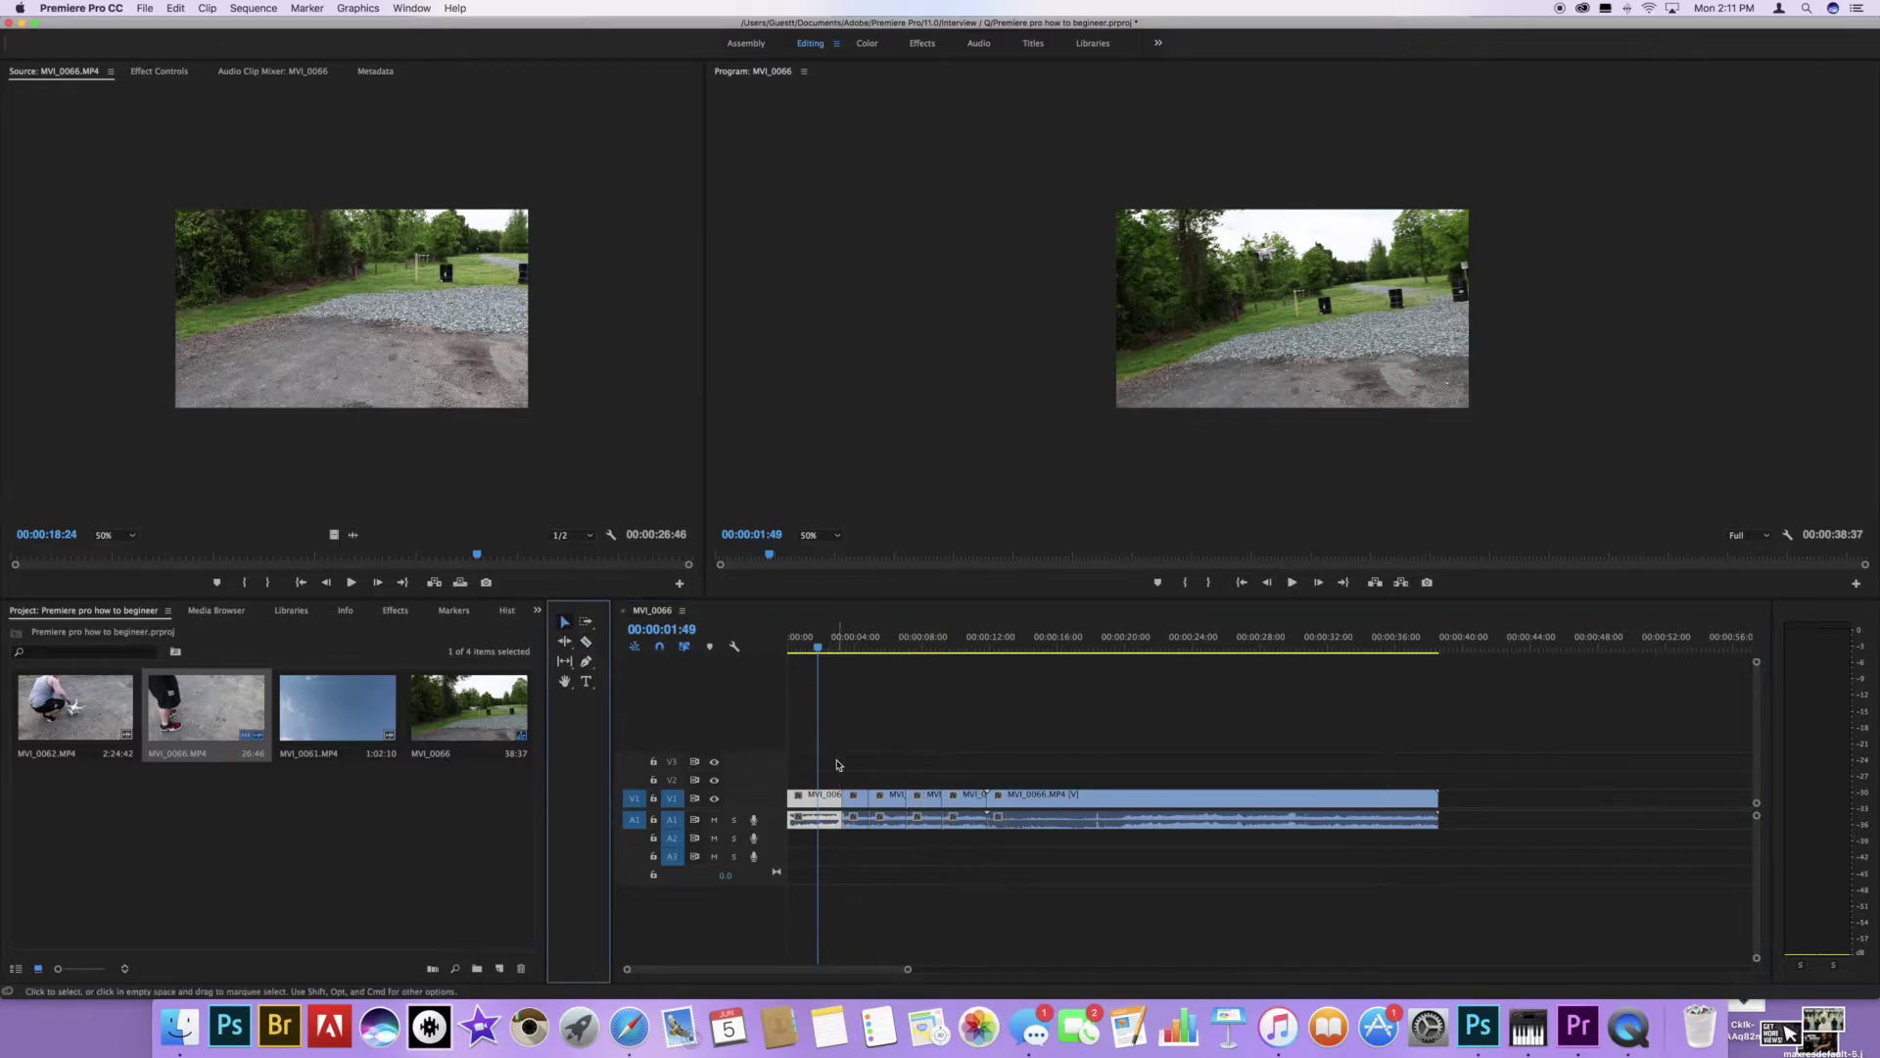
Remove the second short piece of the first timeline clip and move all following clips earlier to close the gap.
left_click_drag(851, 799, 868, 801)
left_click_drag(1449, 775, 867, 886)
left_click_drag(1048, 806, 1021, 810)
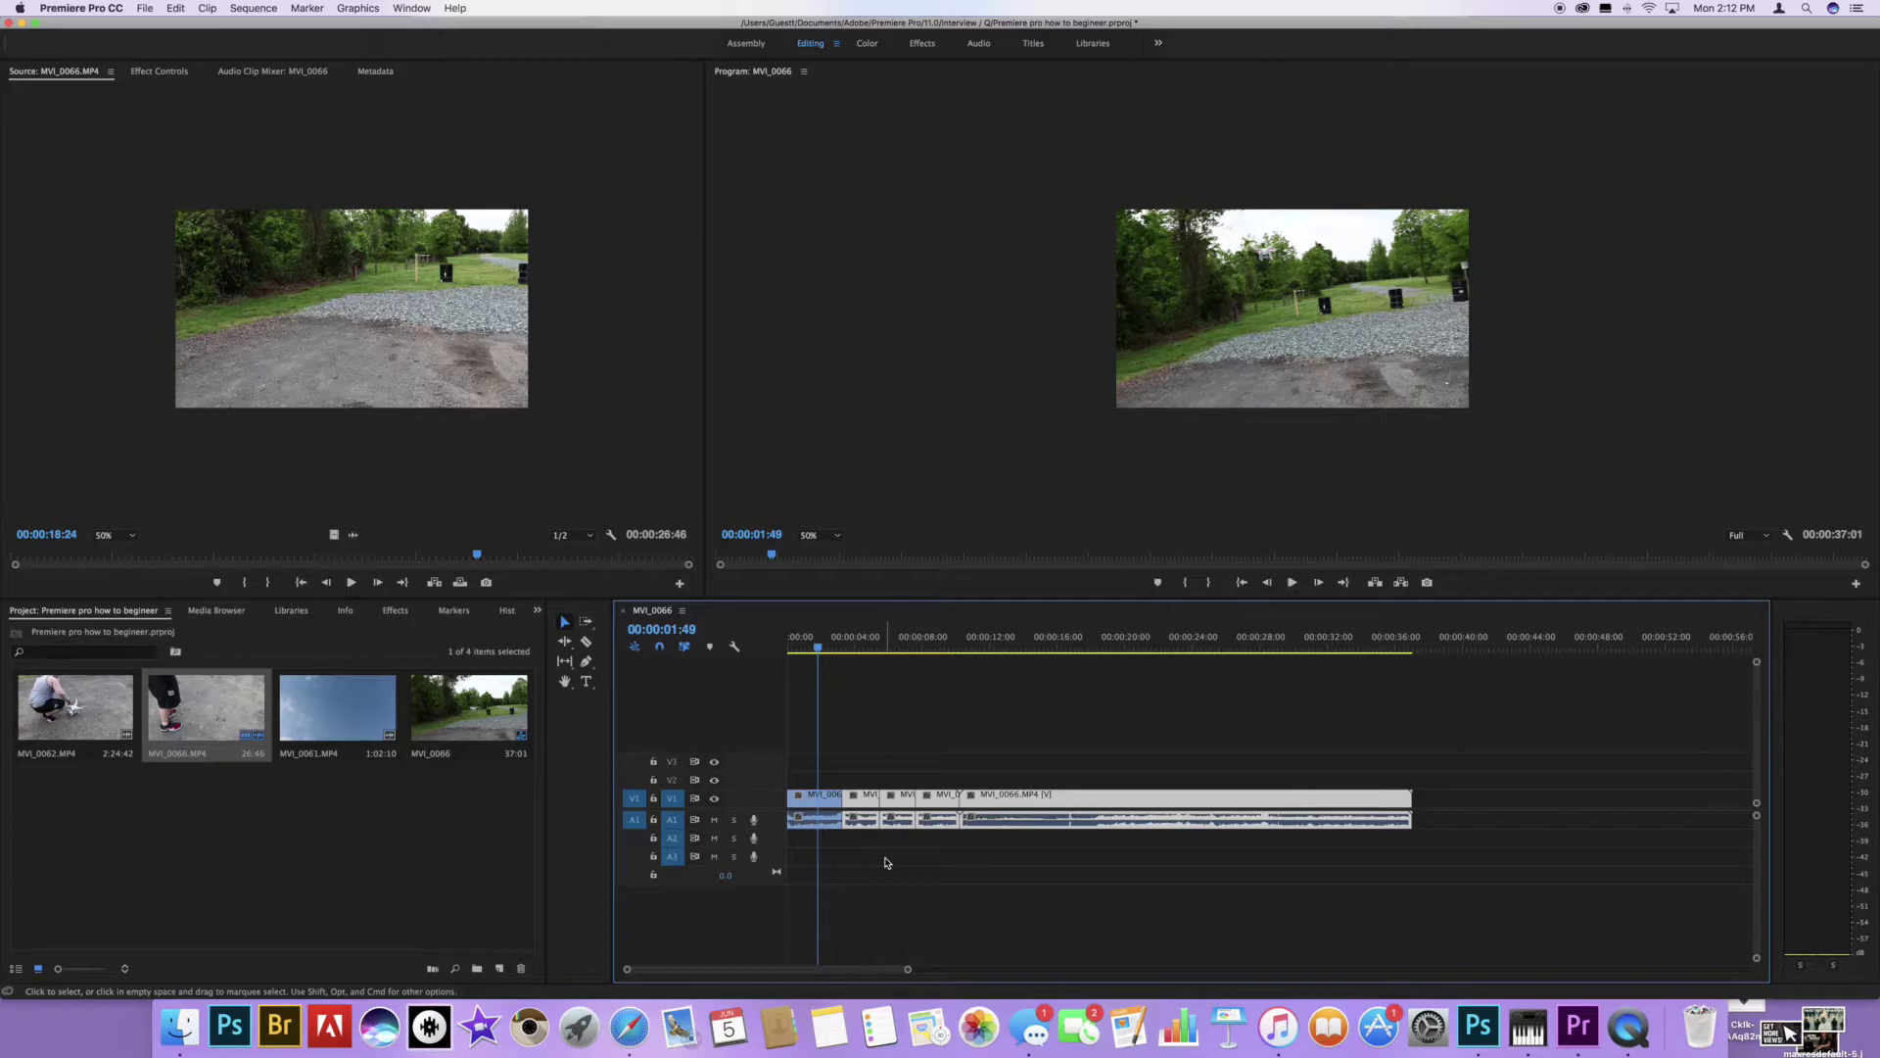
Move the second clip piece's audio alone from A1 to A2 at the same time position and mute track A2.
left_click(819, 650)
left_click_drag(821, 655, 844, 660)
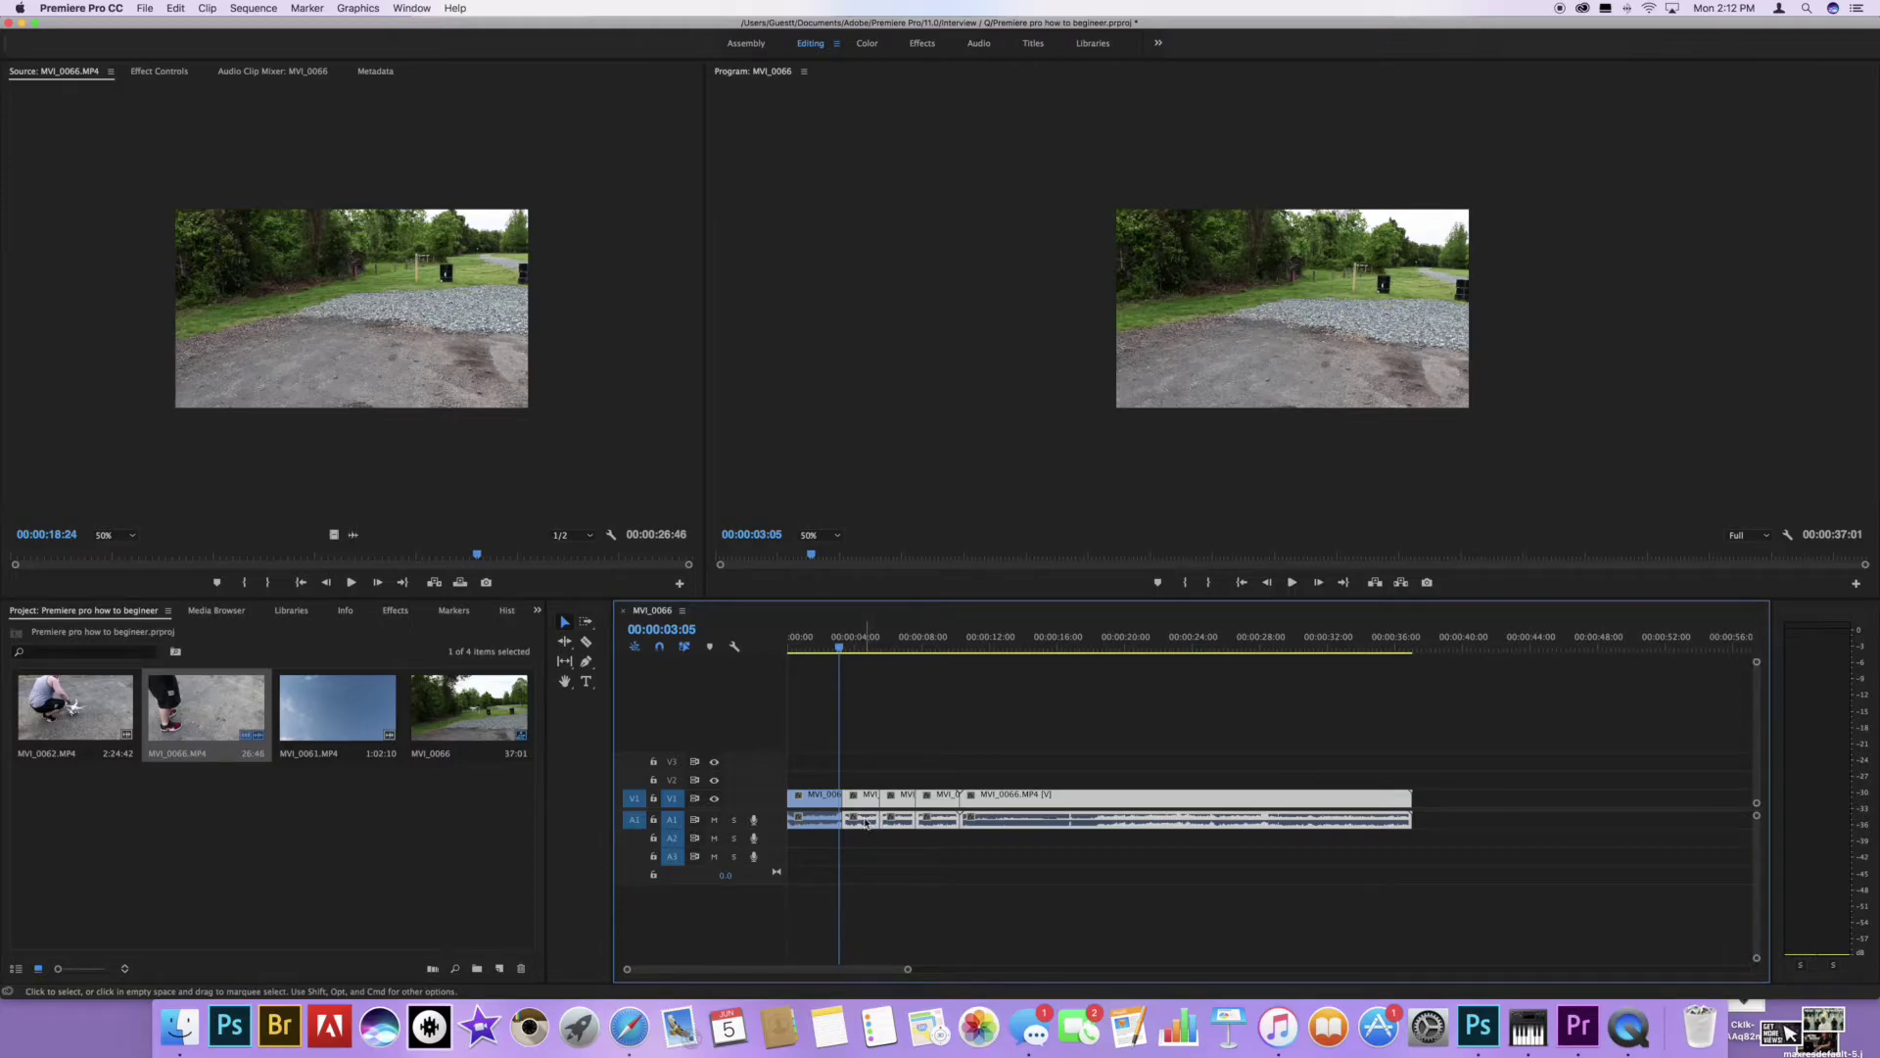
left_click(875, 752)
left_click(862, 820)
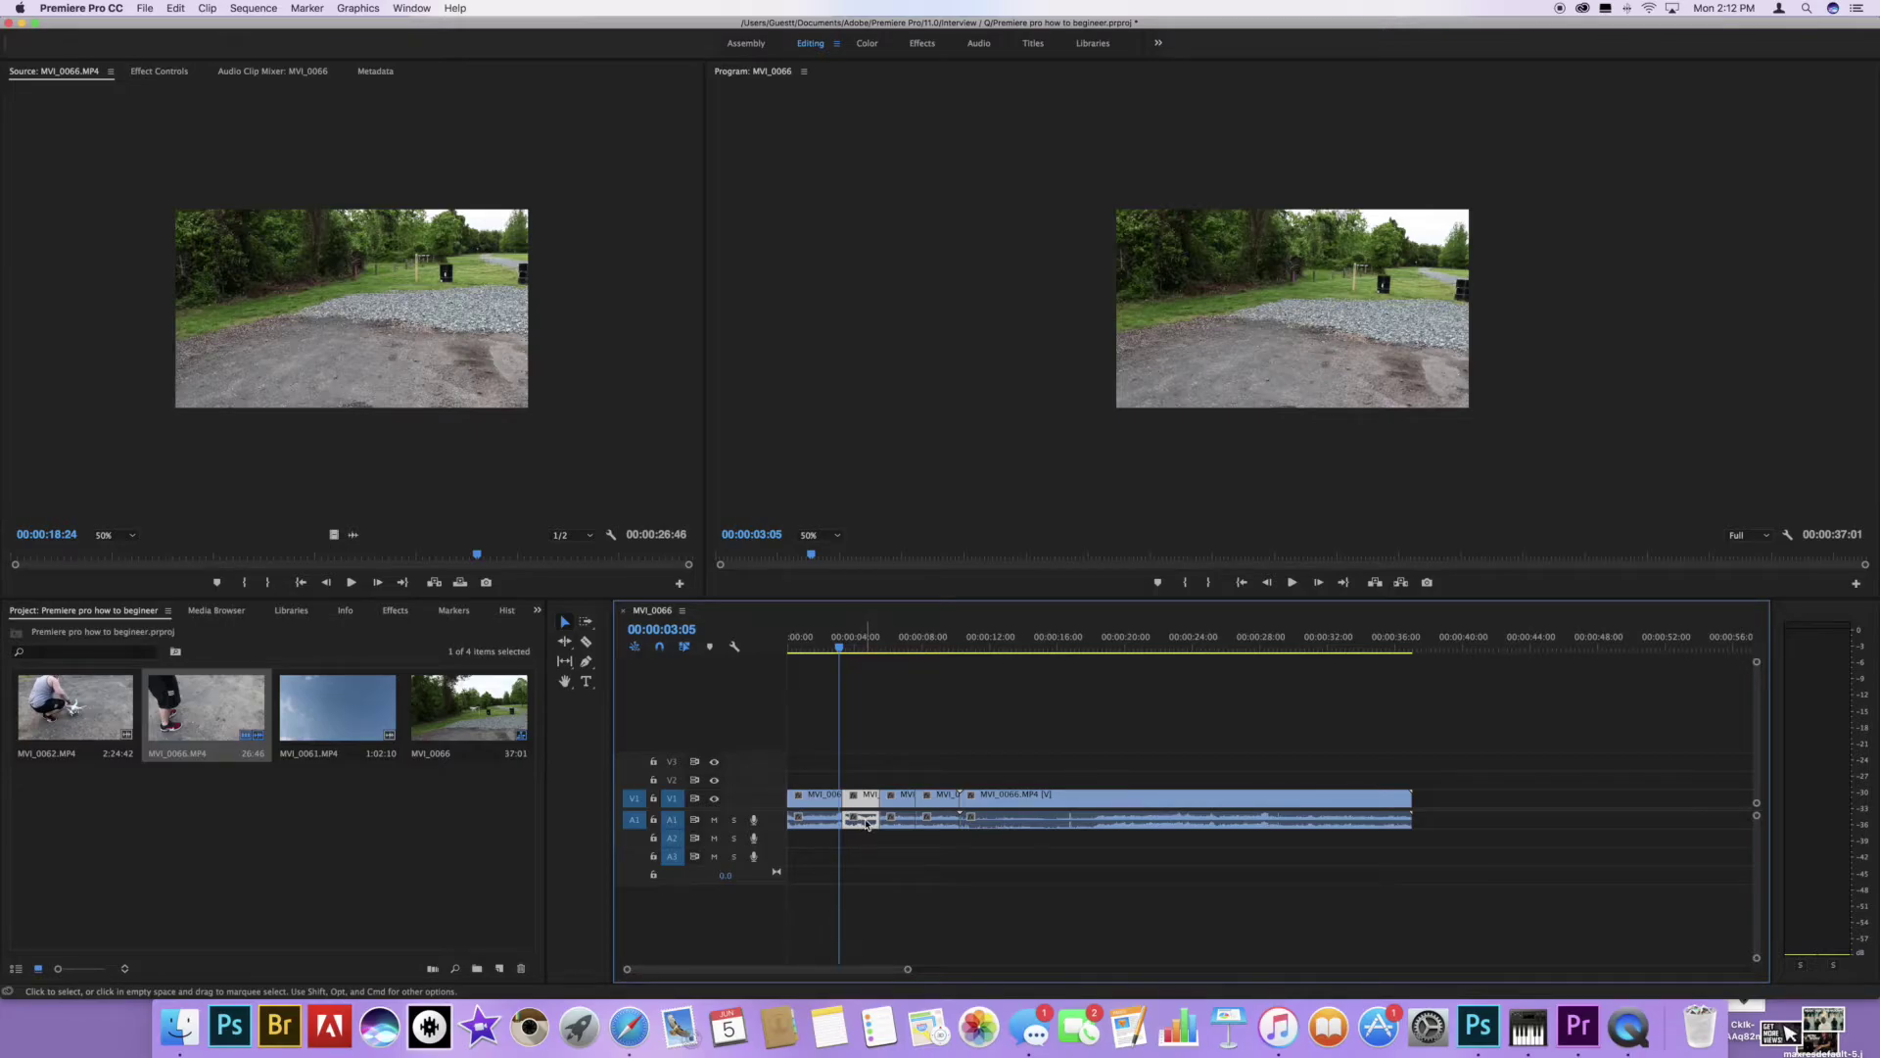
left_click(866, 823)
left_click_drag(866, 824, 868, 842)
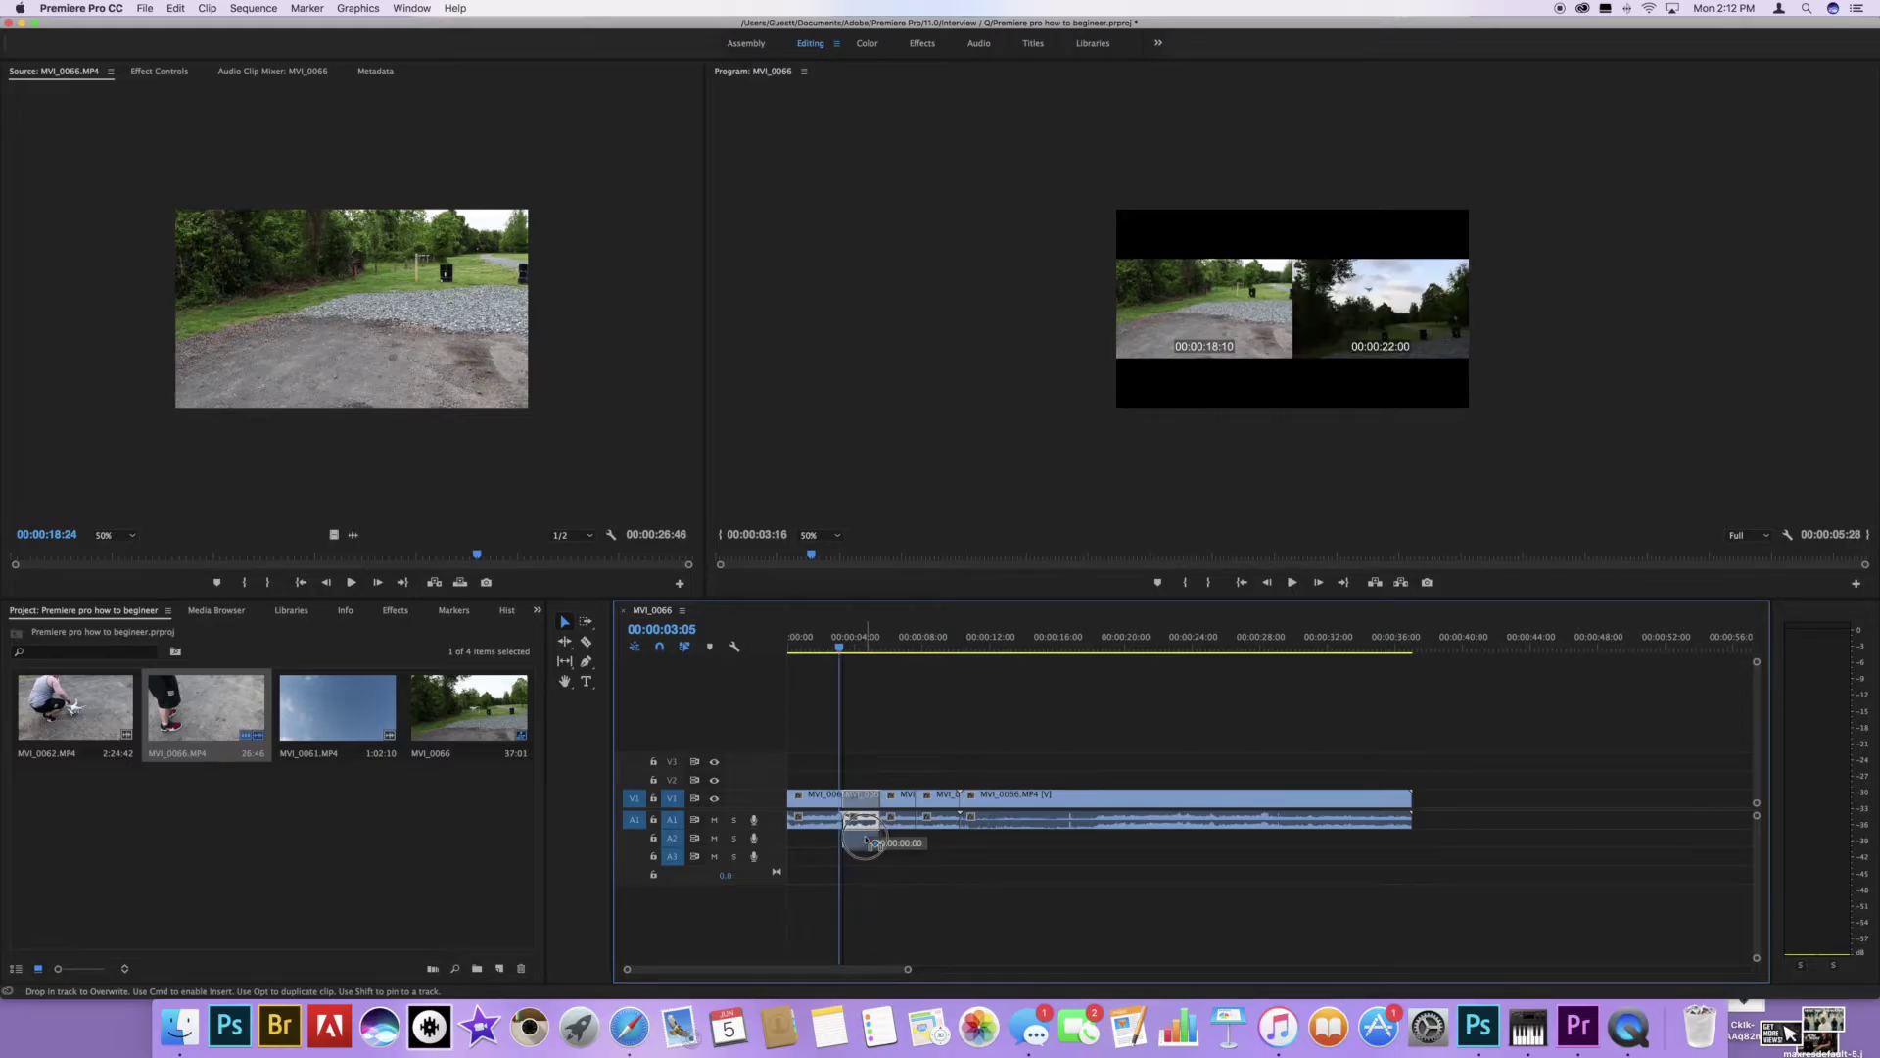
left_click_drag(869, 842, 866, 848)
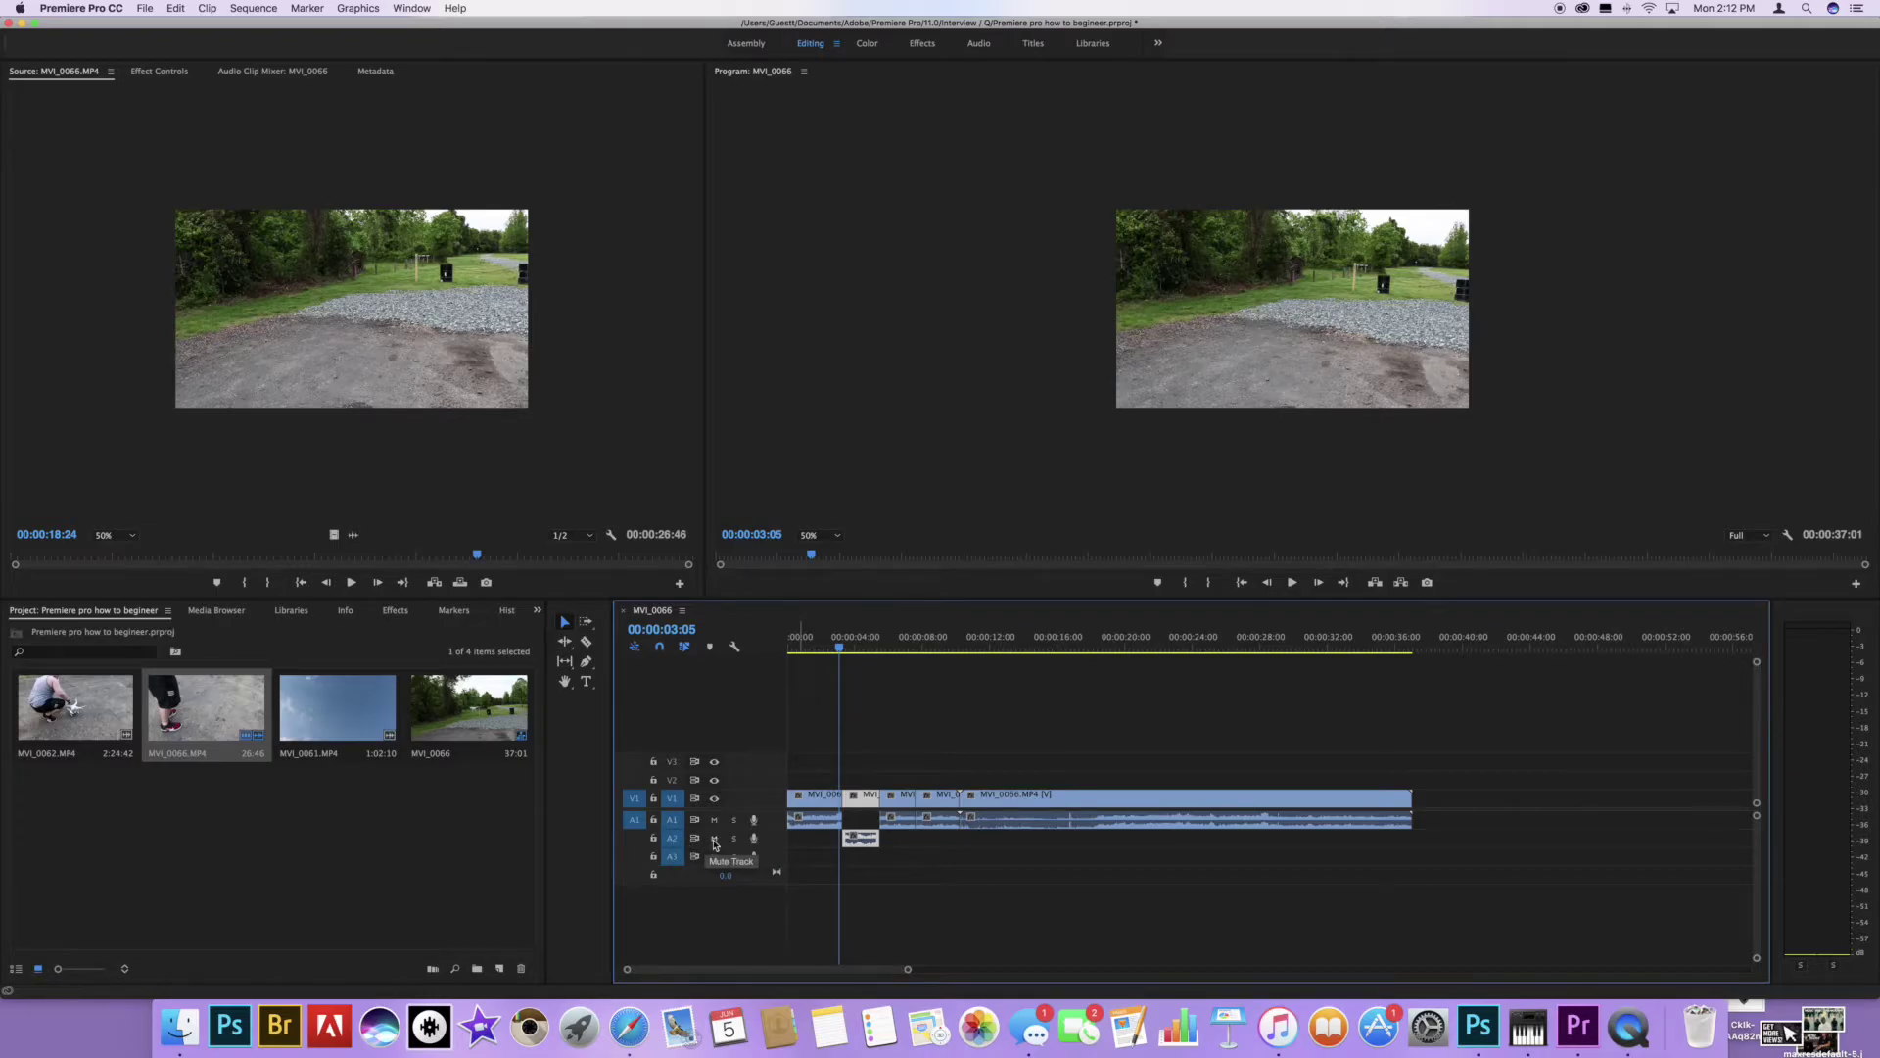
left_click(715, 839)
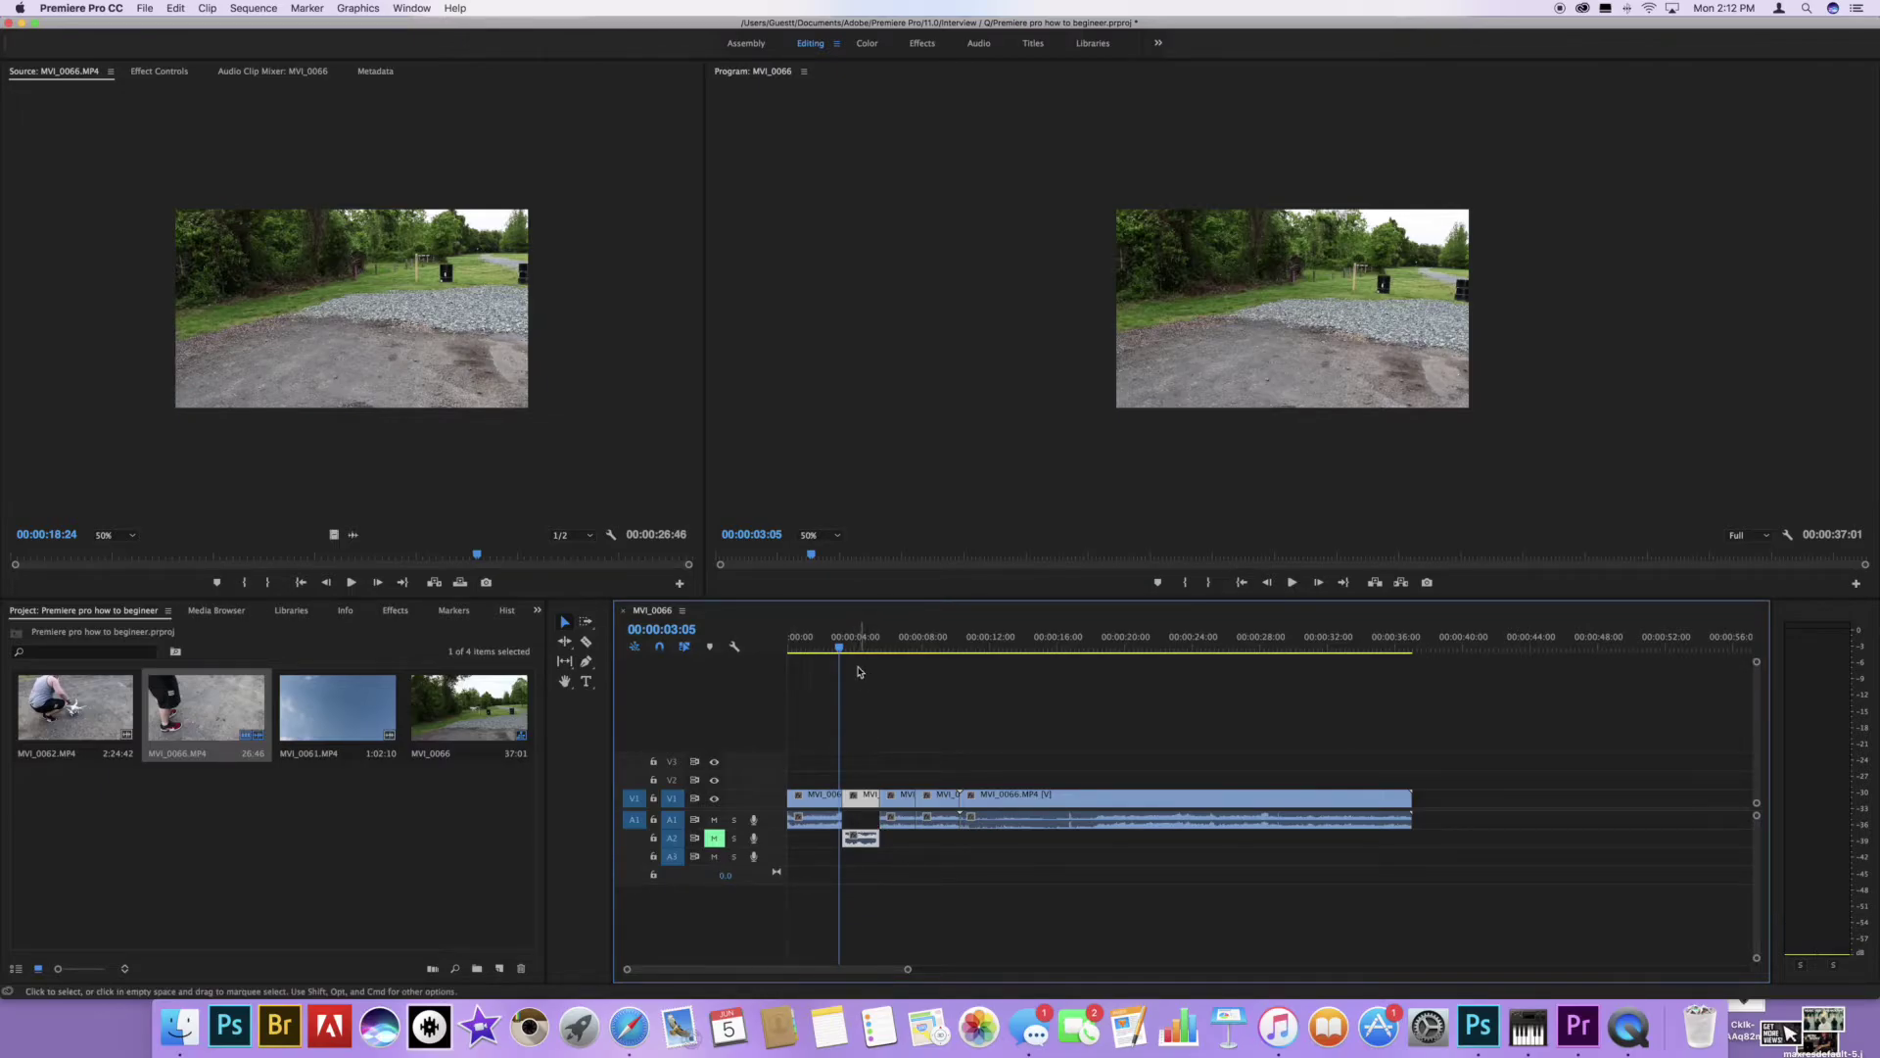
Play the sequence from about 2 seconds through the muted section, and move the third piece's audio to A2 as well.
key("j")
key("k")
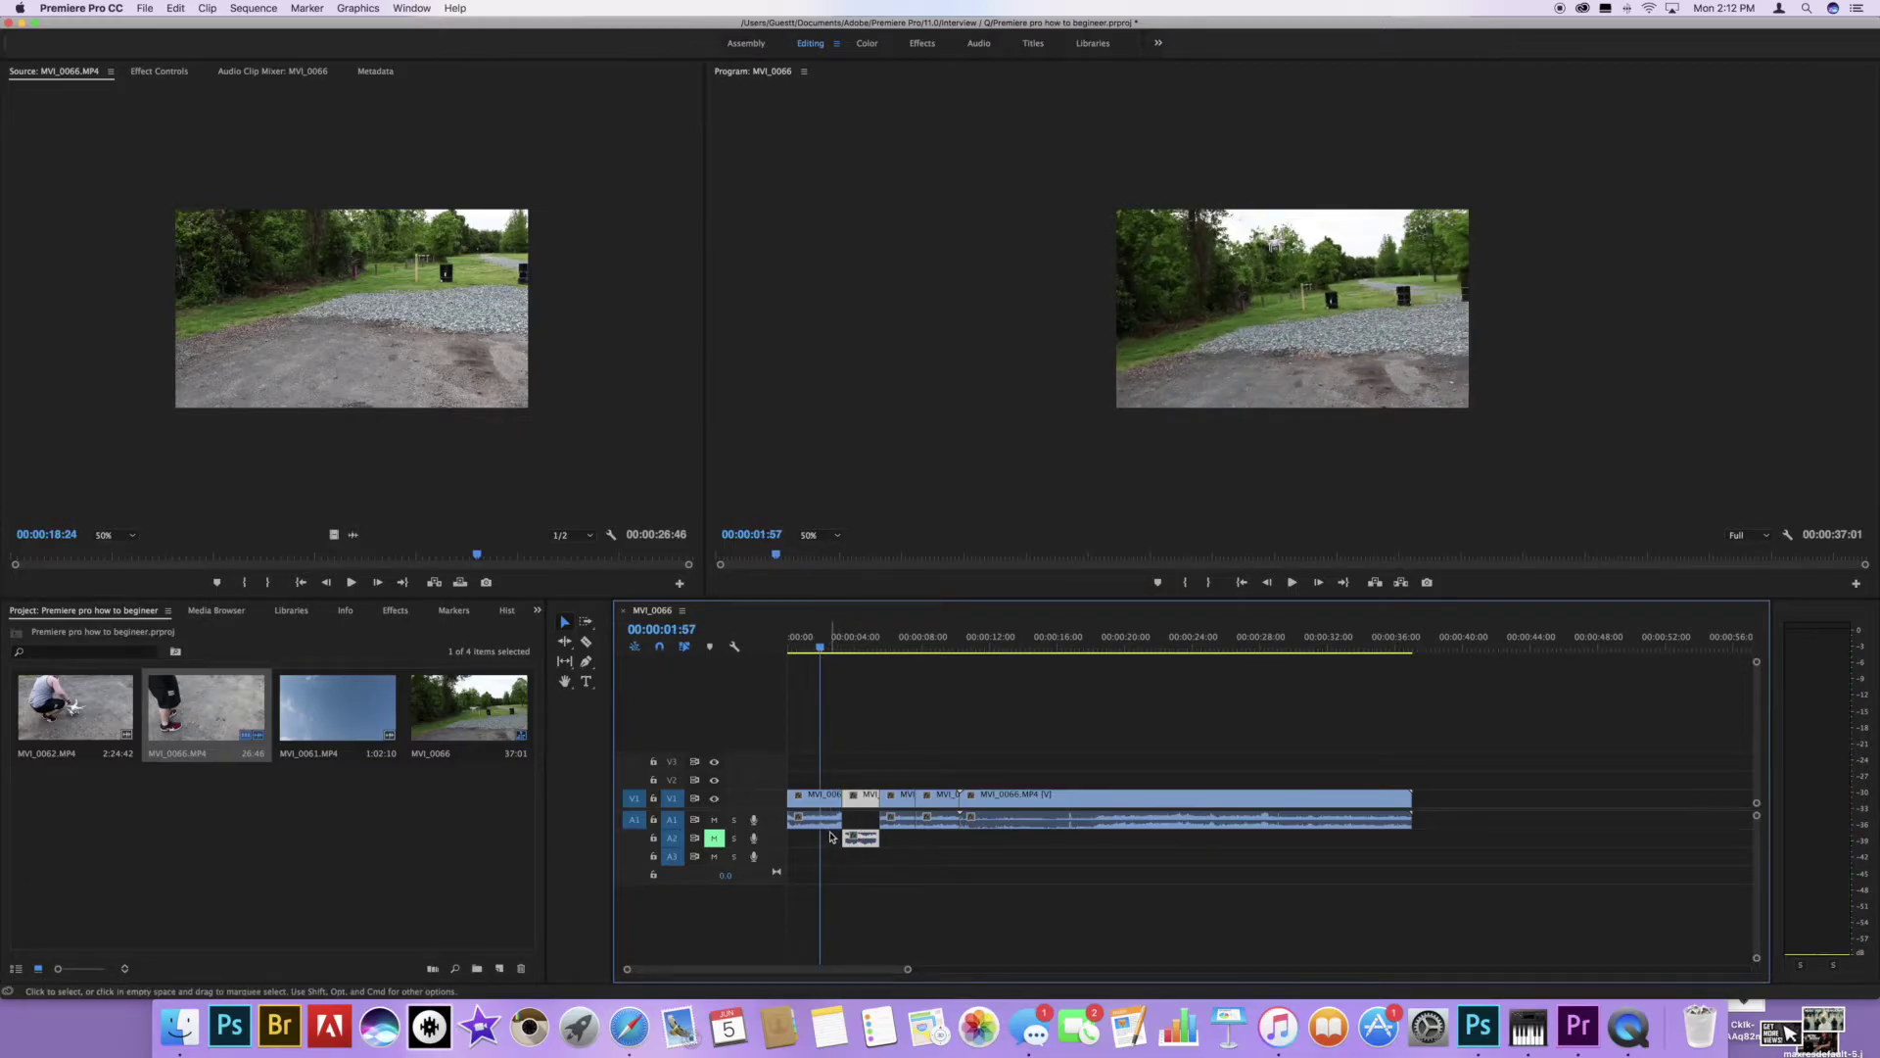
key("l")
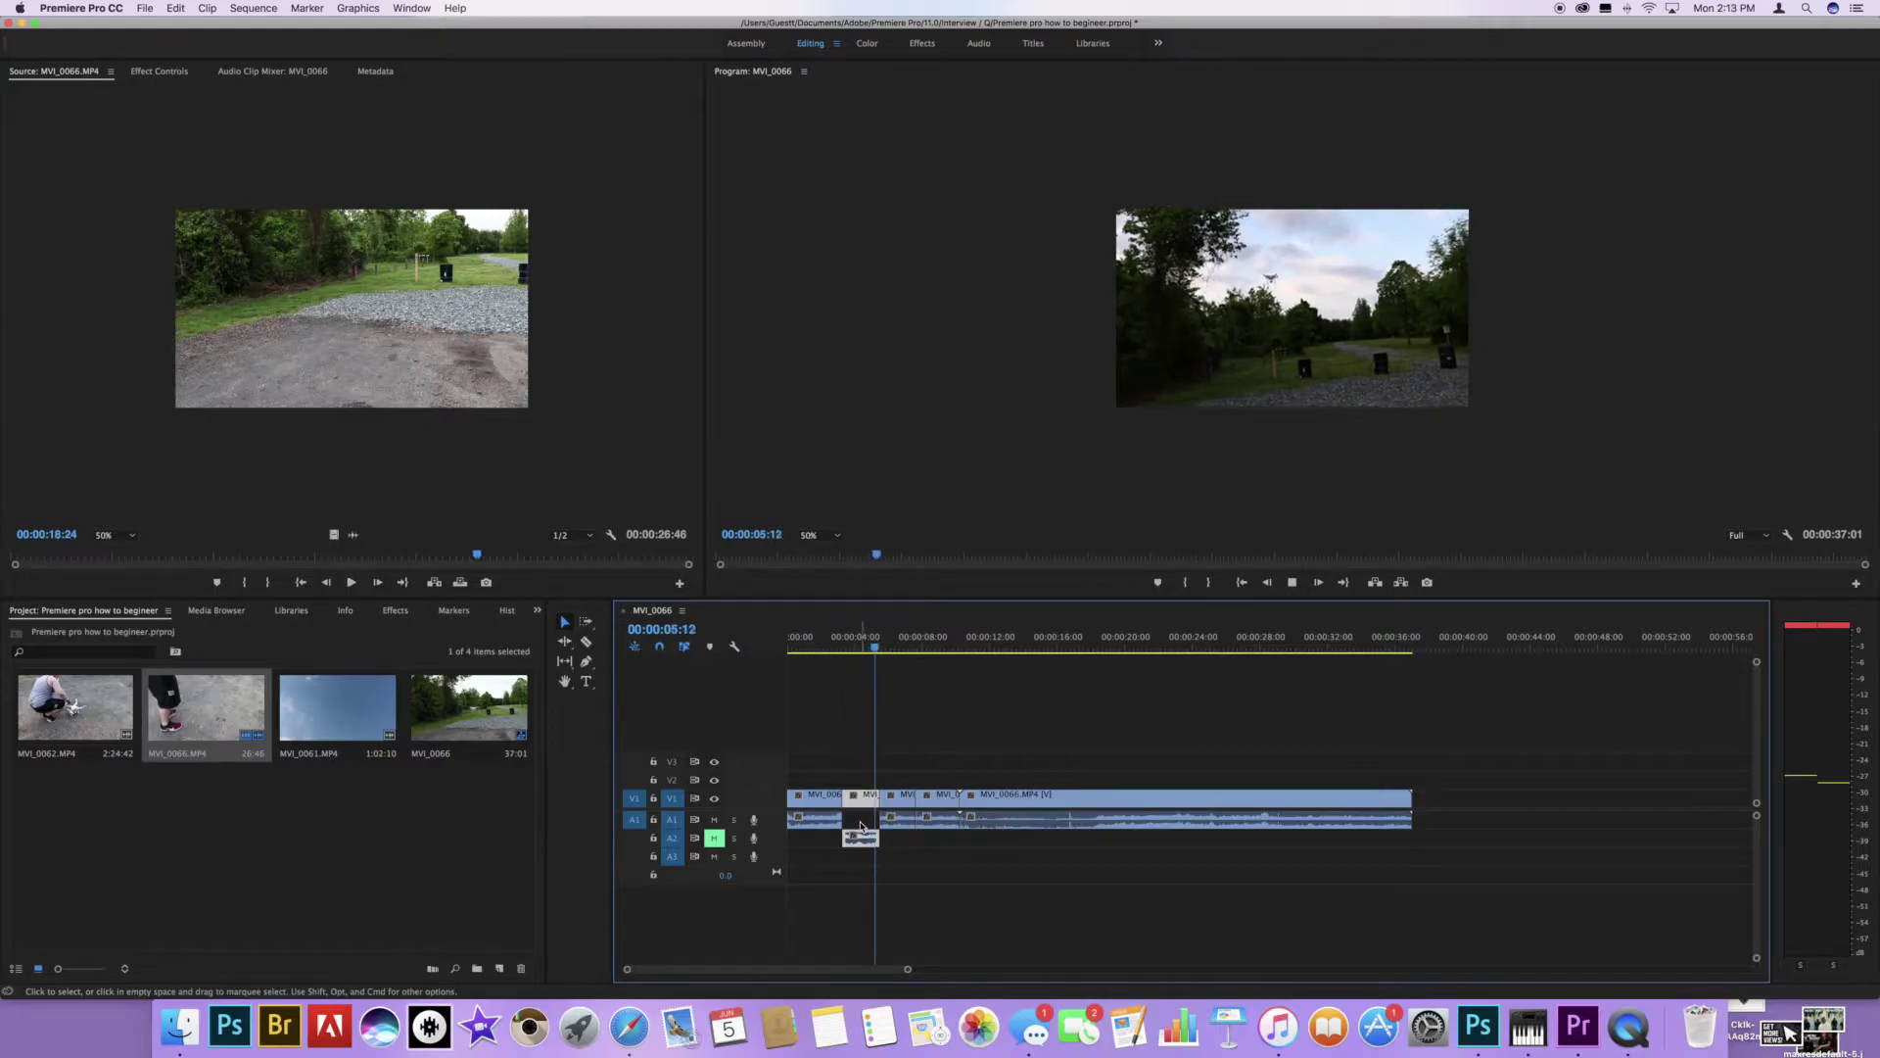
key("k")
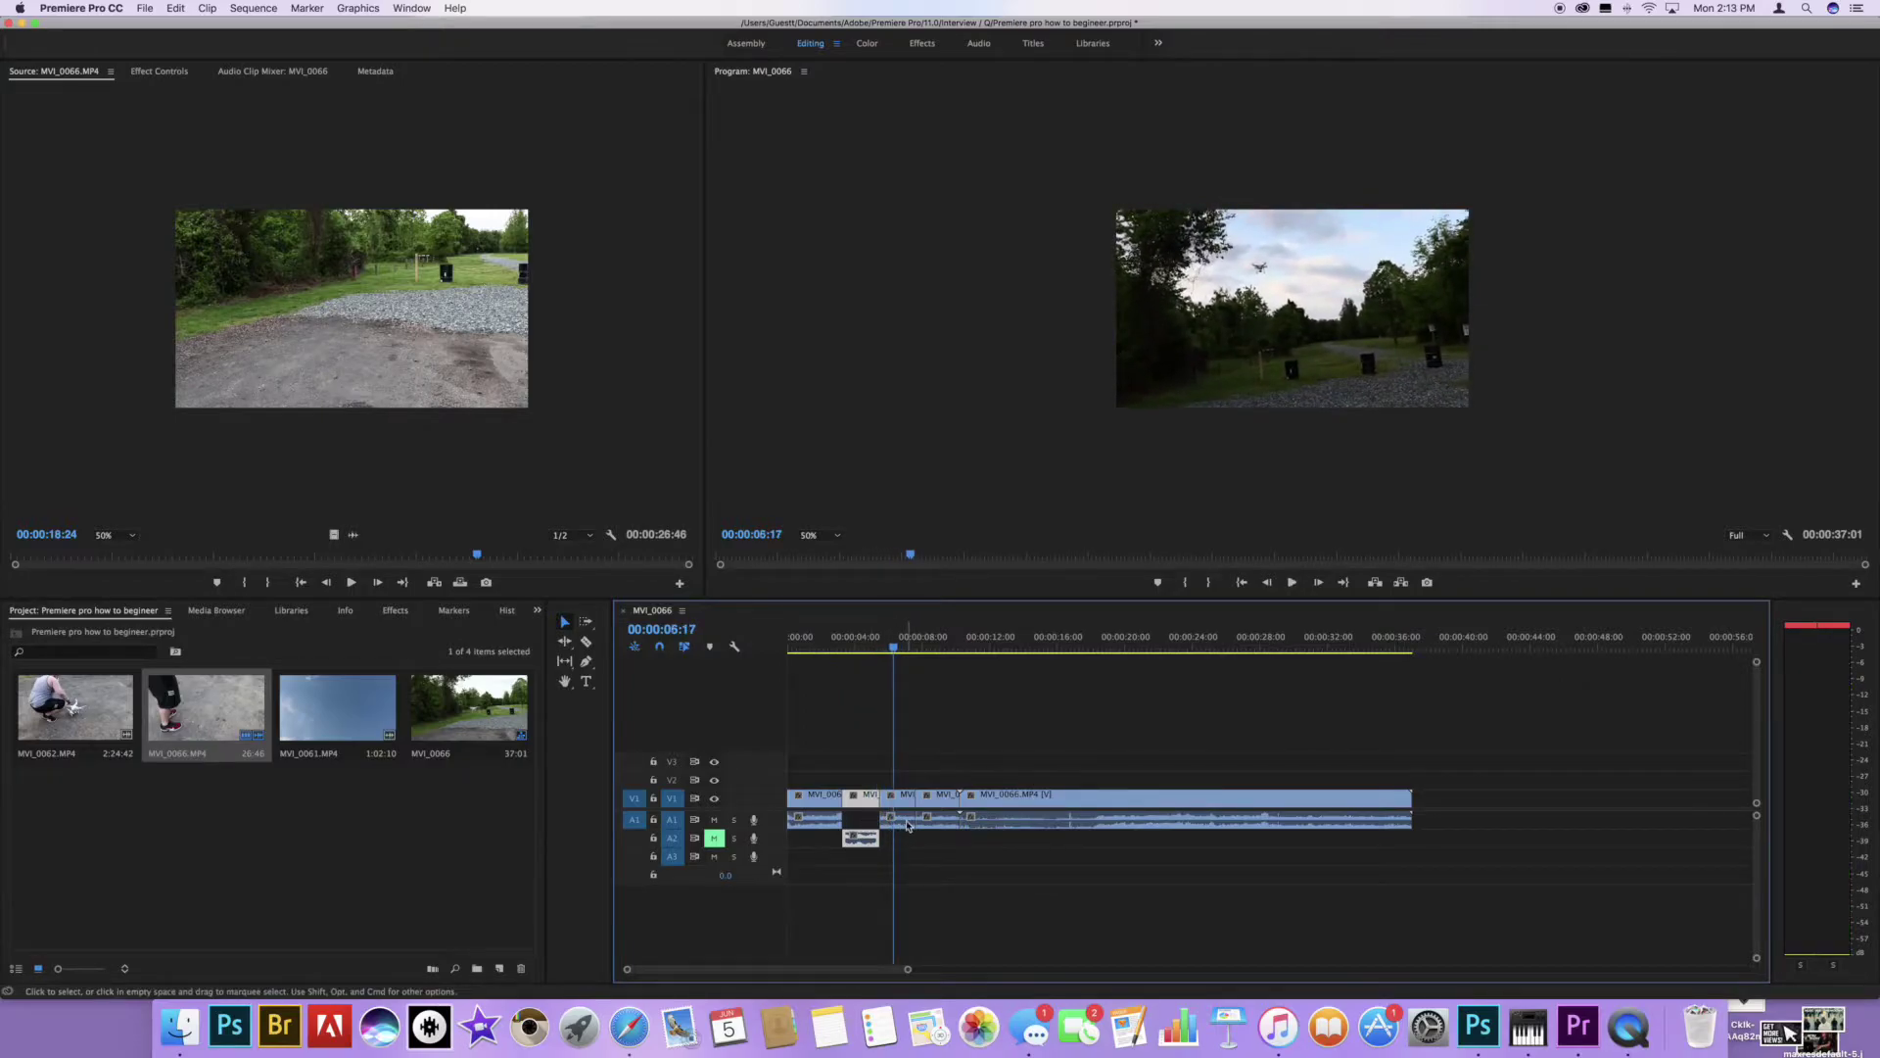
left_click_drag(907, 826, 907, 837)
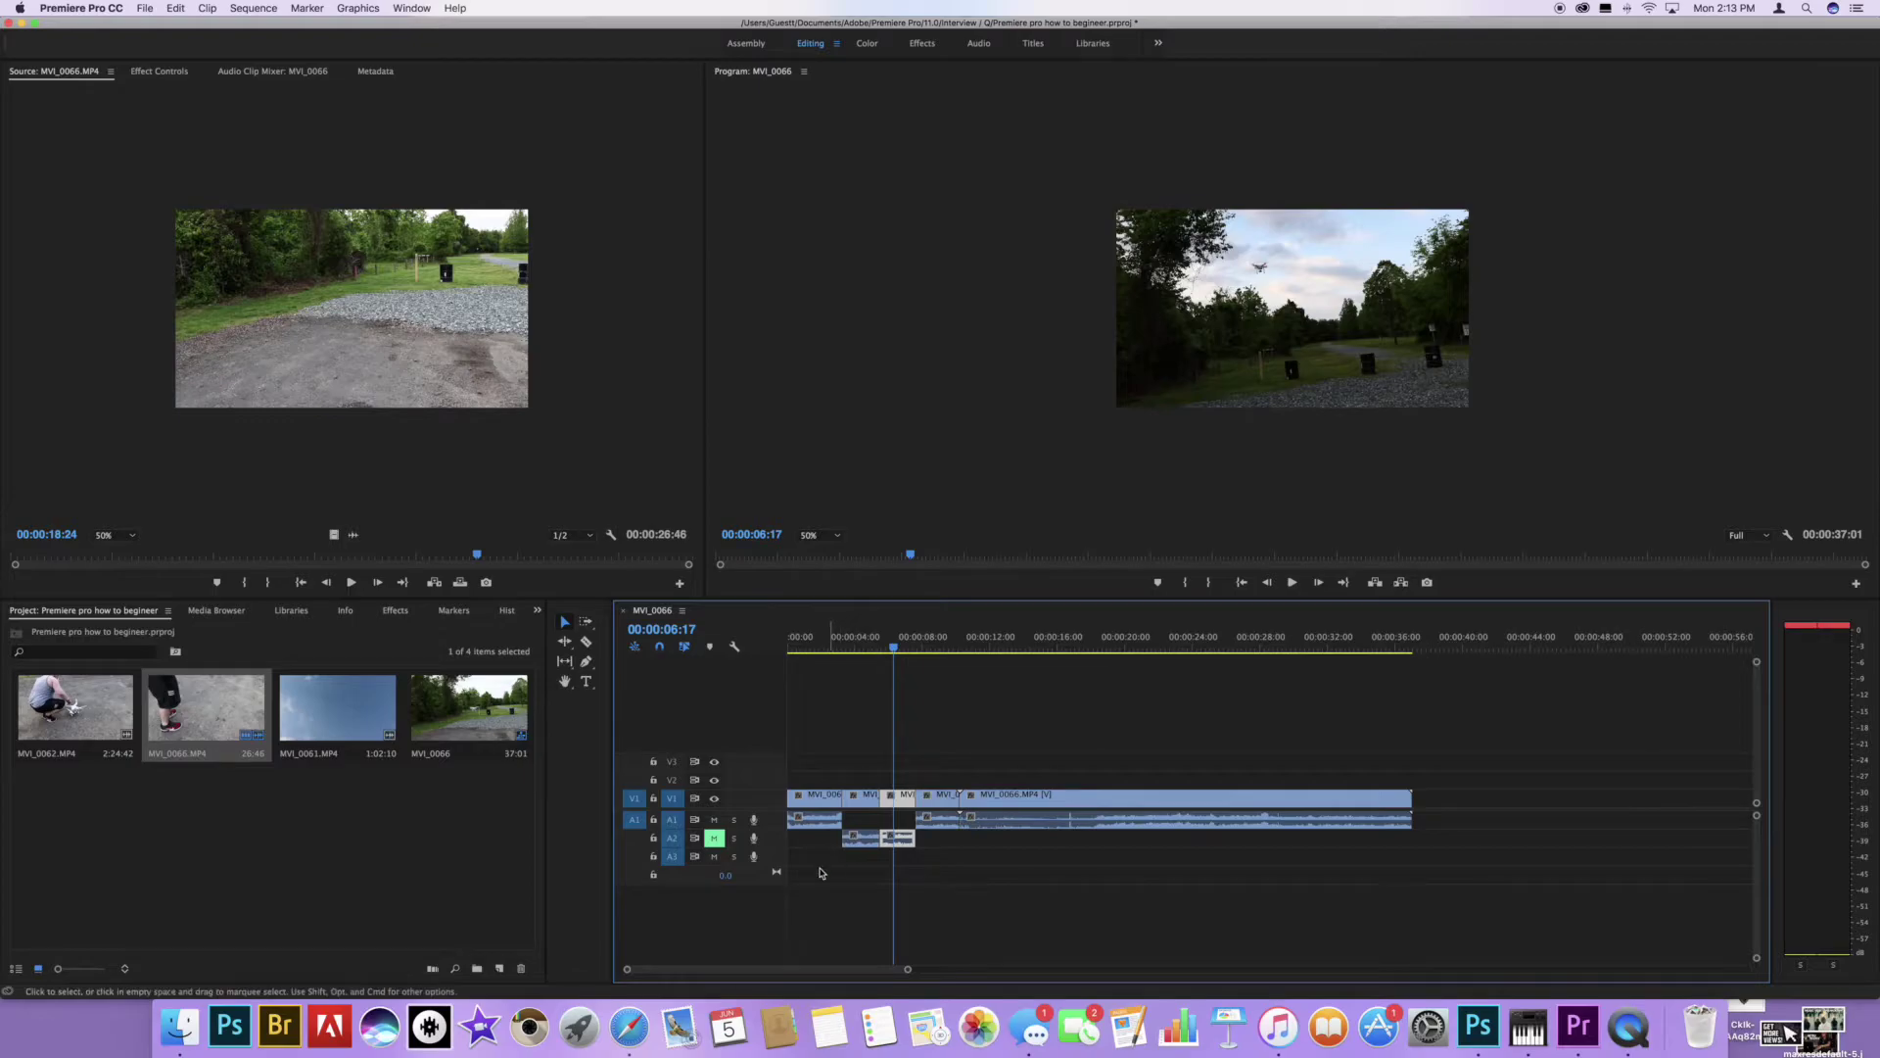
Add one video track after Video 3 and one standard audio track after Audio 3 to the sequence.
right_click(686, 879)
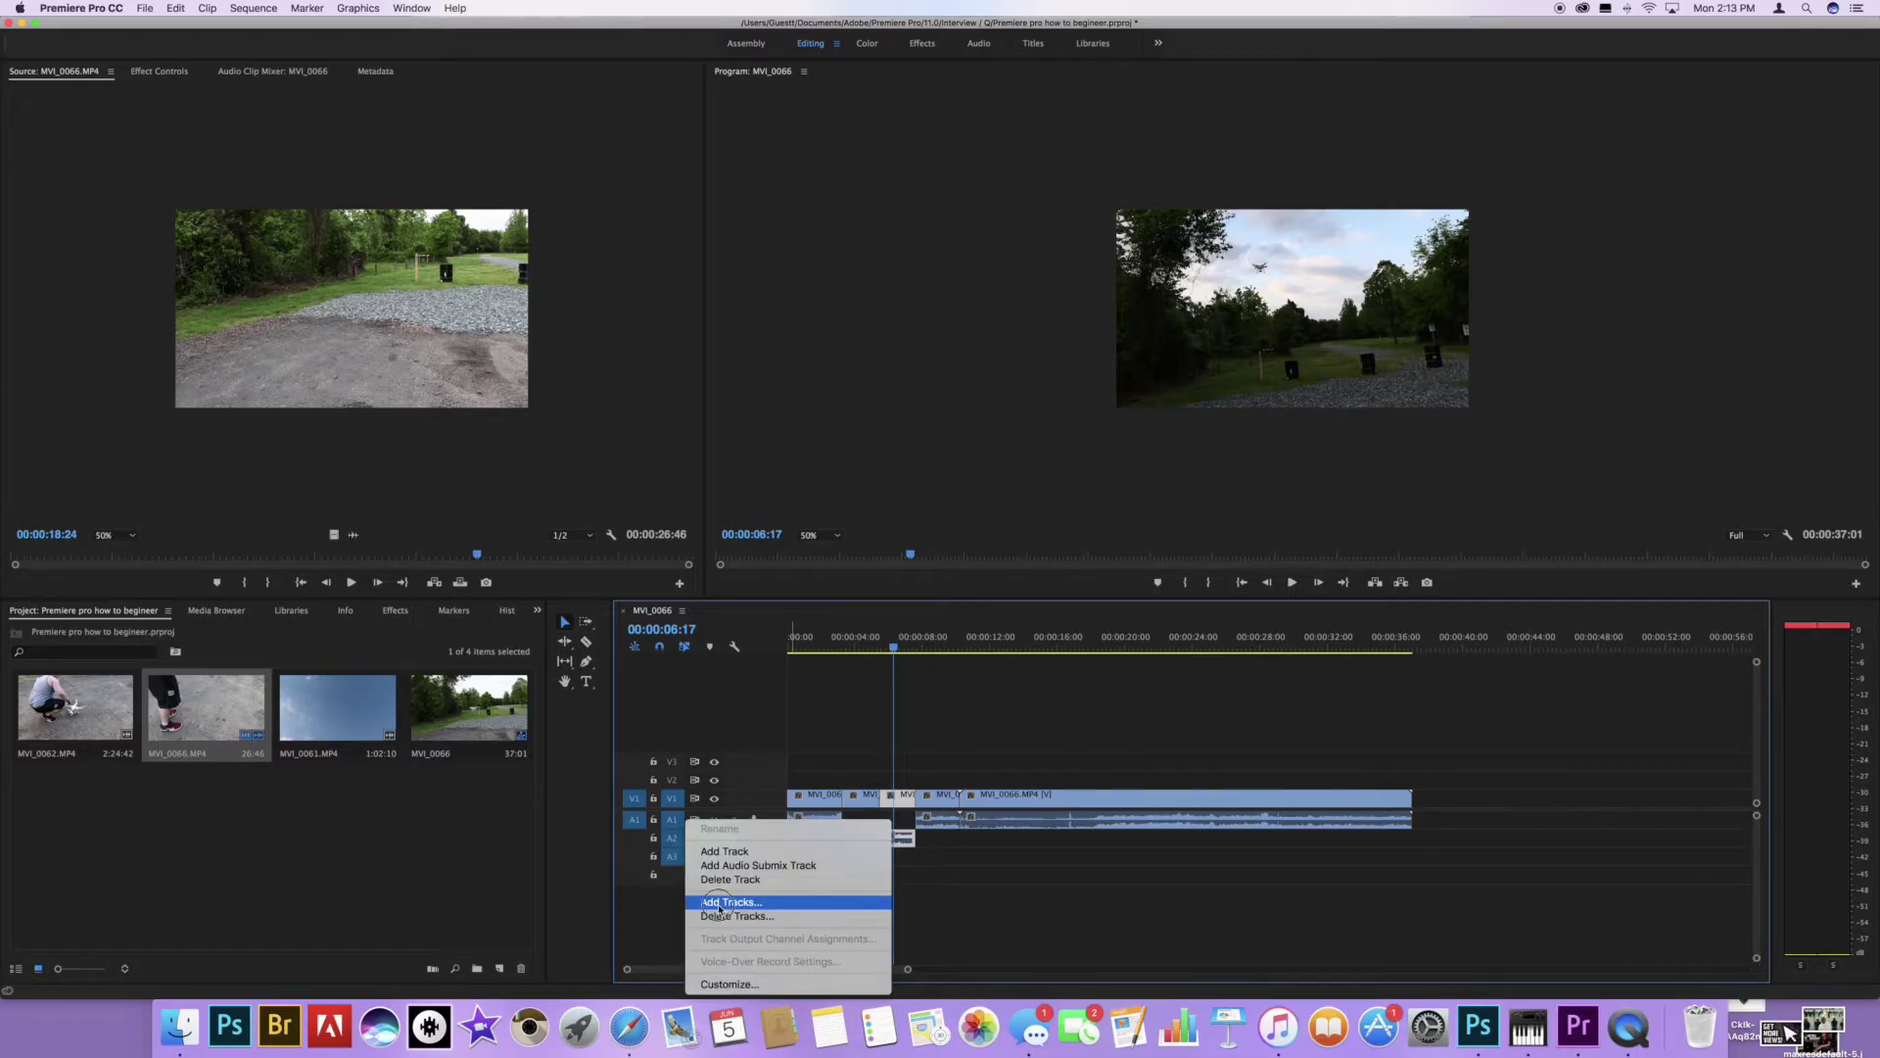
left_click(725, 901)
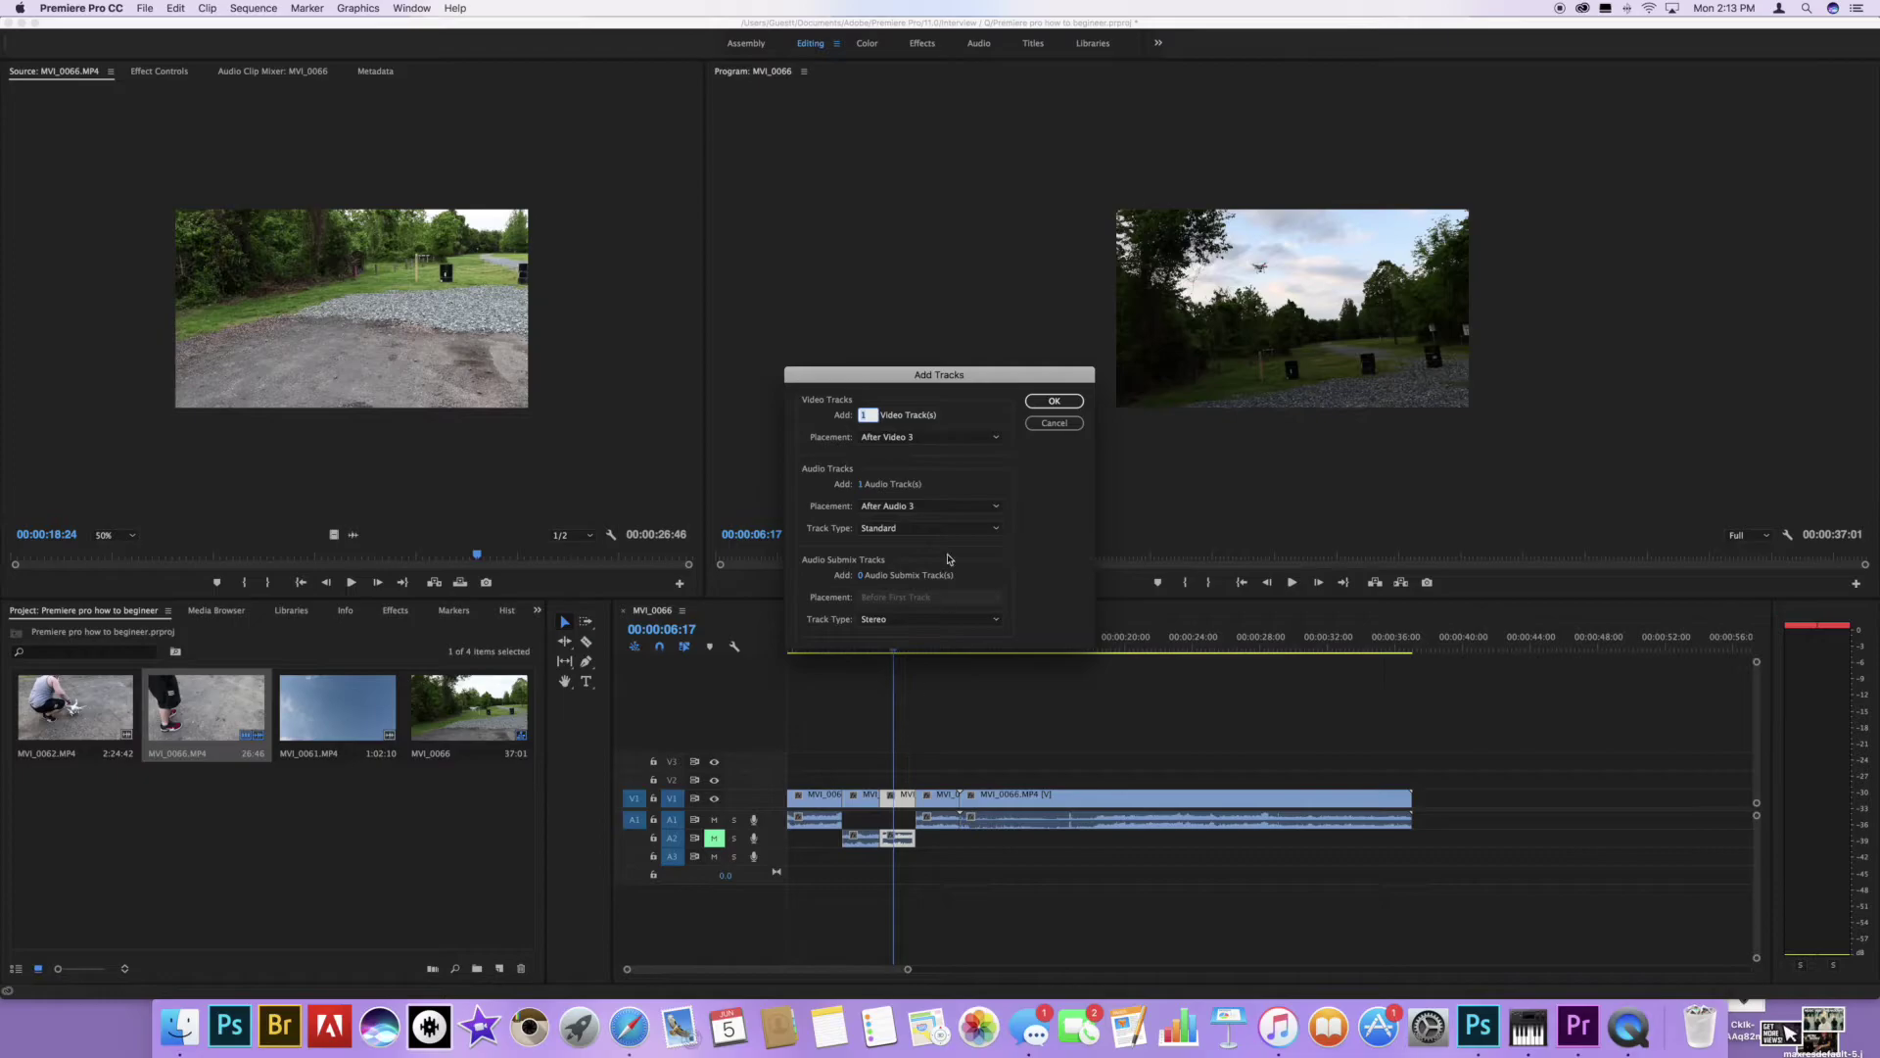
left_click(1054, 400)
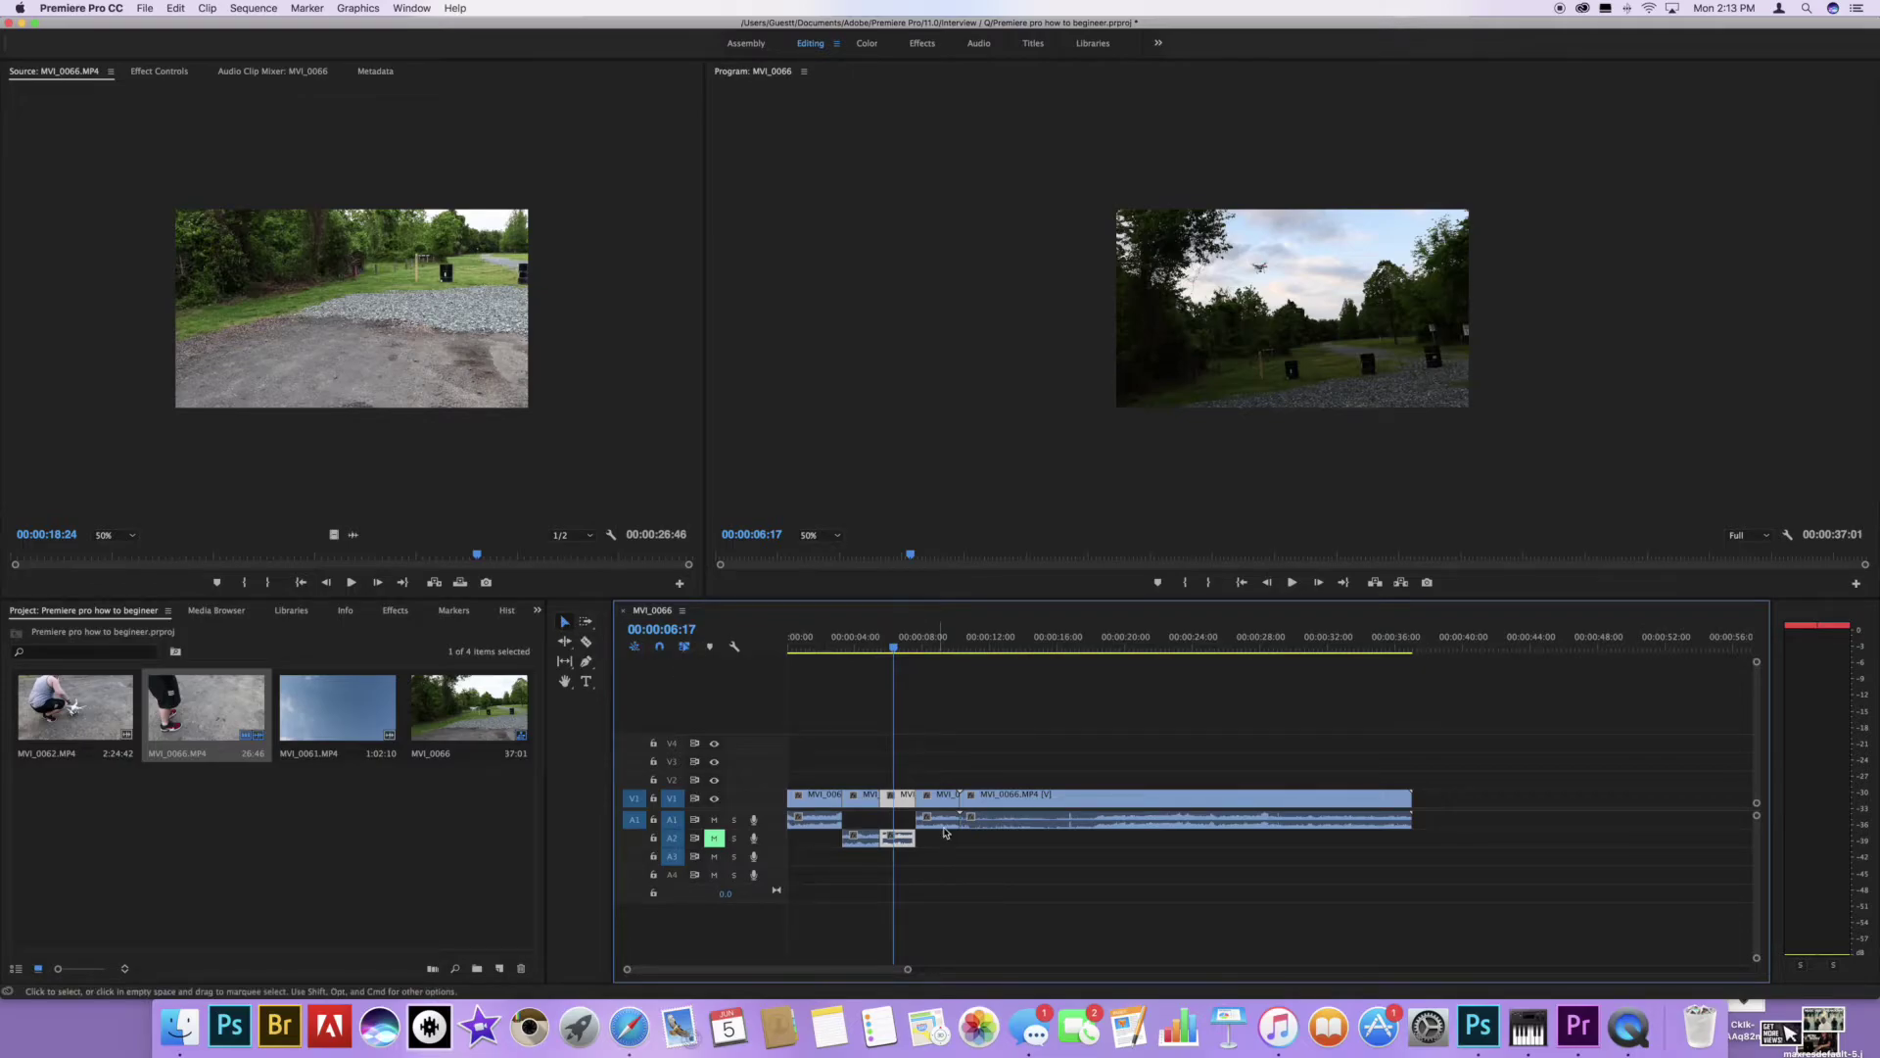
left_click_drag(965, 801, 1085, 803)
left_click_drag(1050, 803, 972, 798)
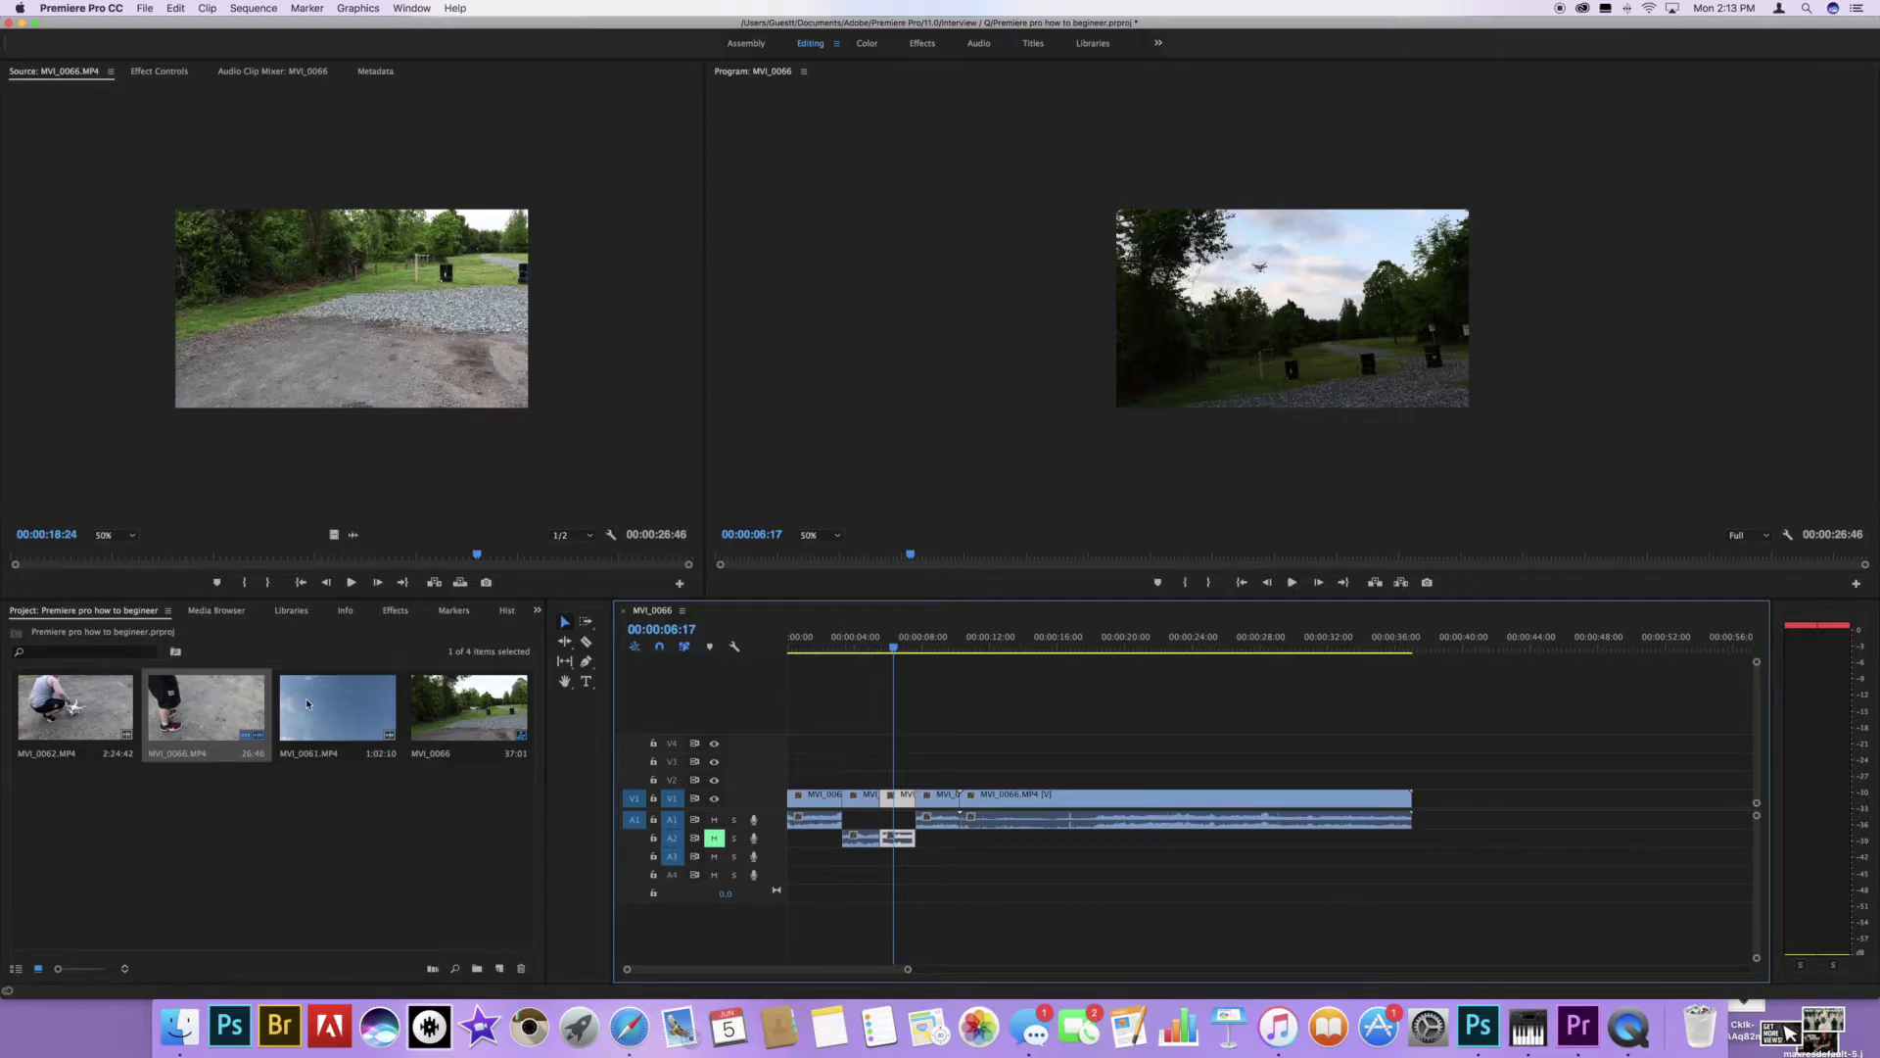
Load the MVI_0066 sequence in the Source Monitor and mark an In point at 00:00:11:59 and an Out point at about 20 seconds.
left_click(466, 716)
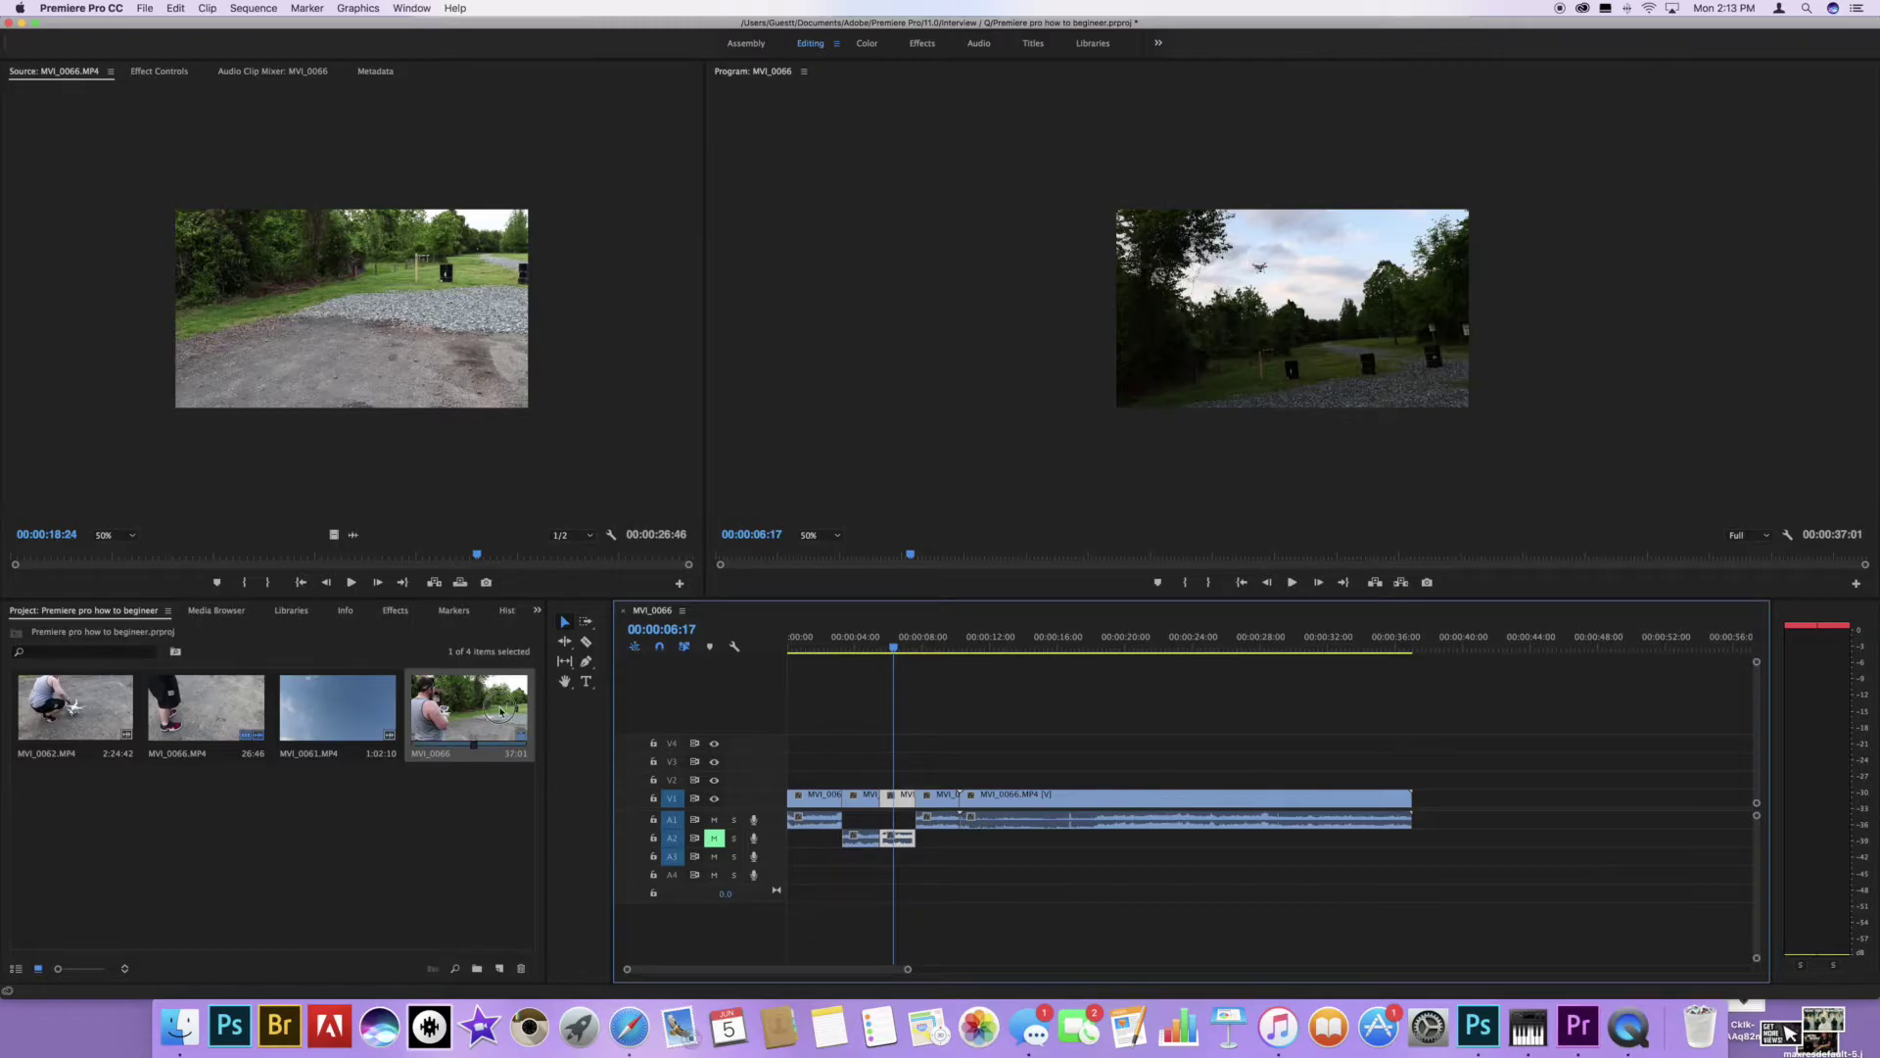
left_click_drag(489, 697, 362, 298)
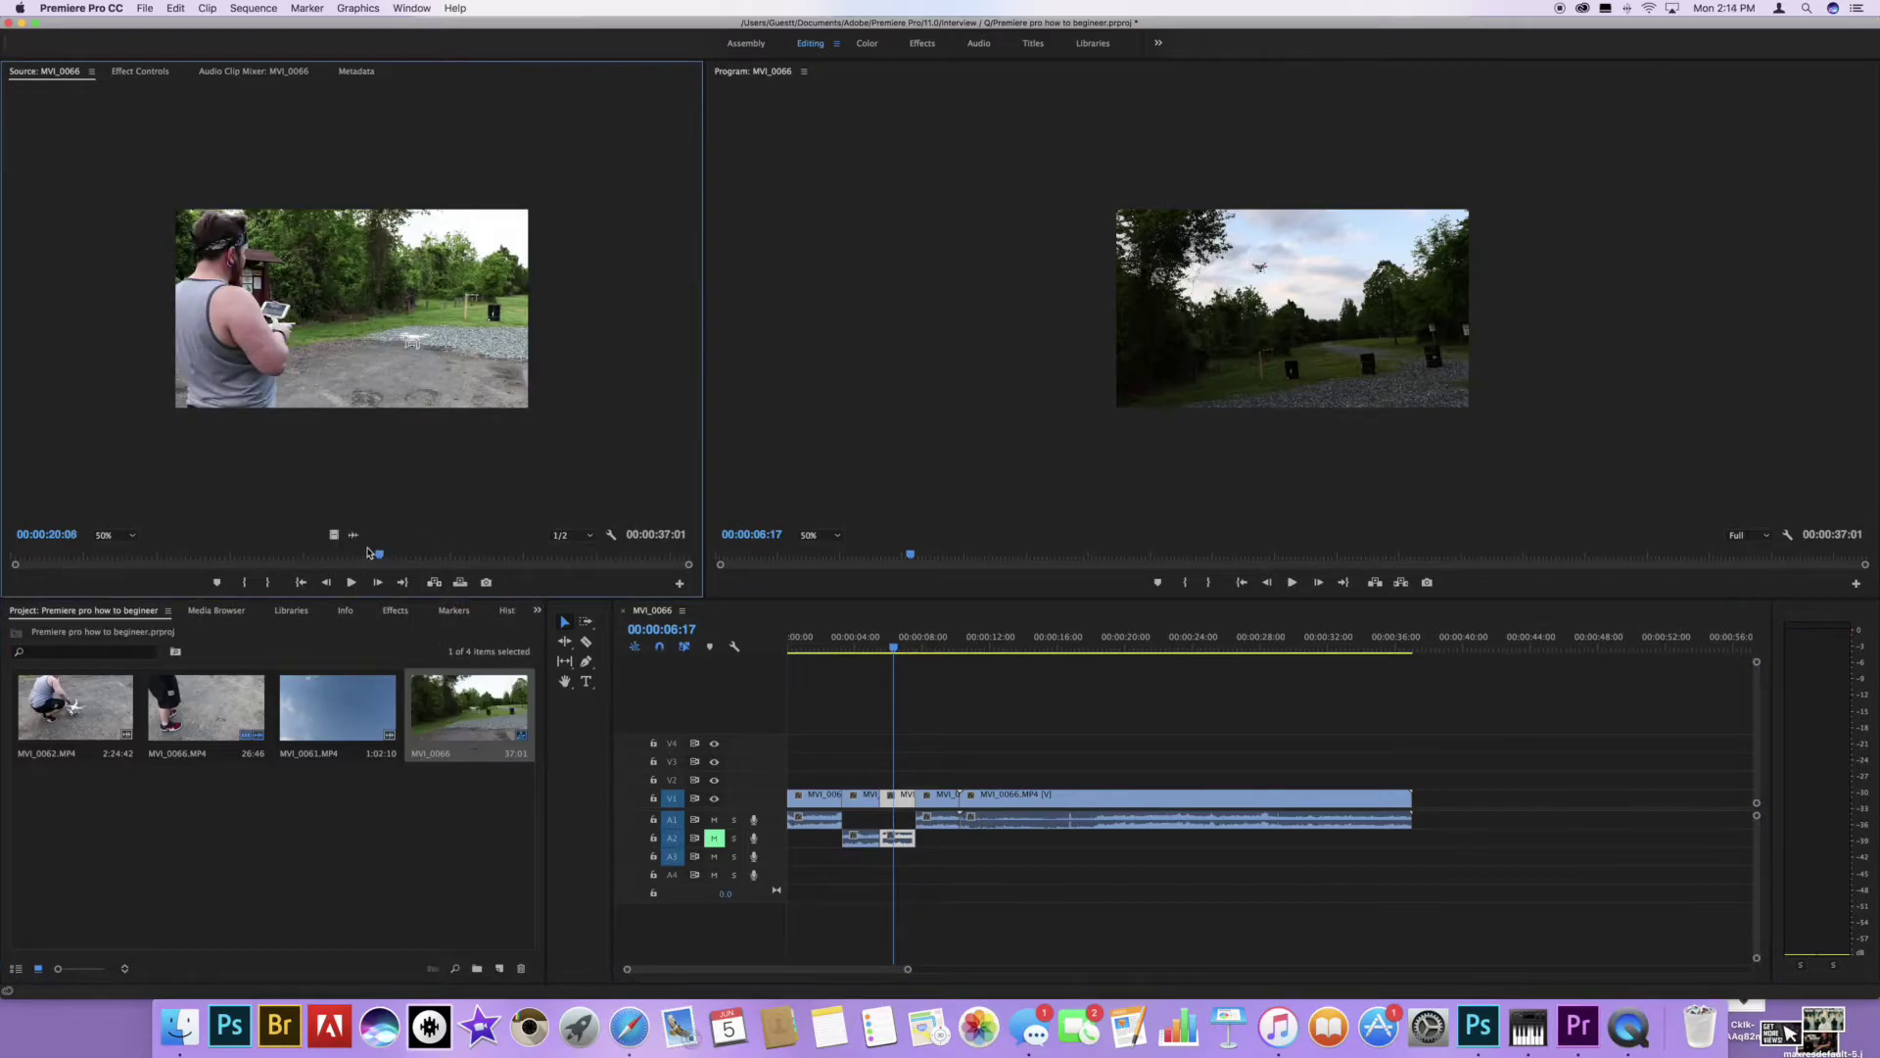
left_click_drag(377, 558, 229, 569)
key("i")
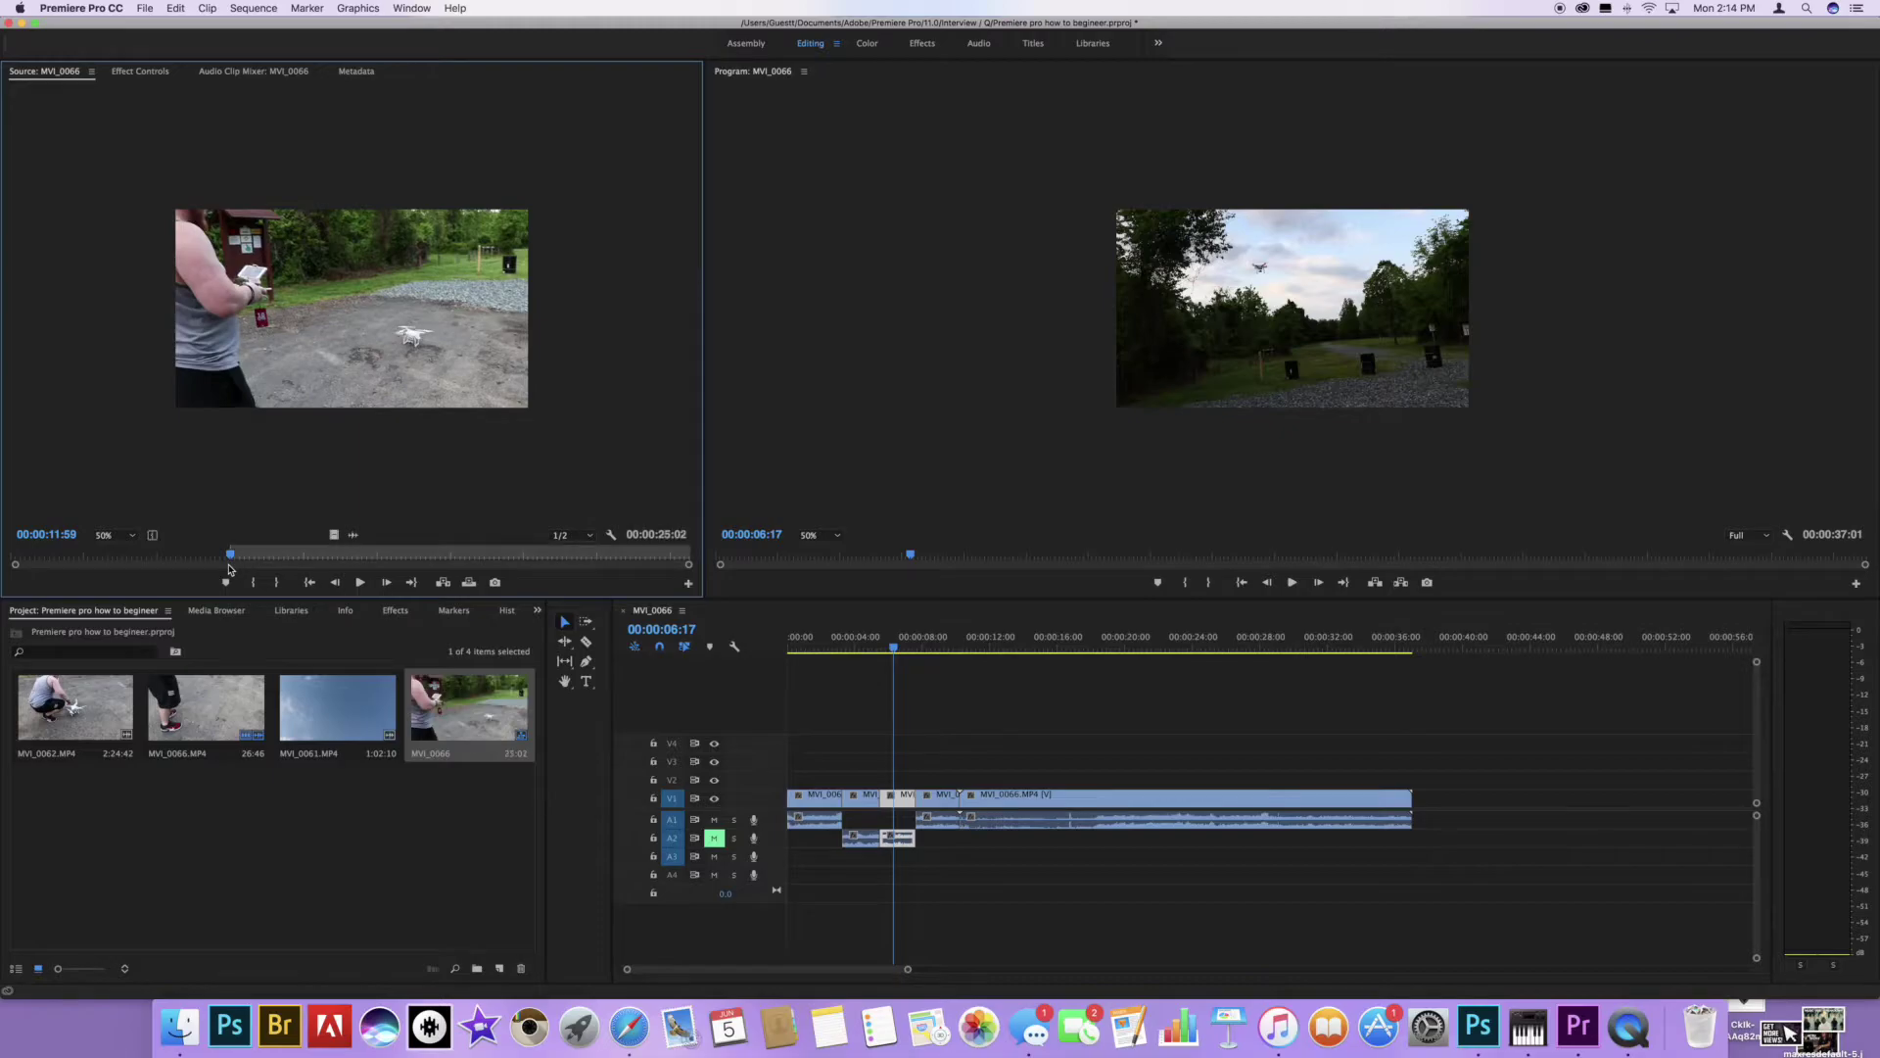
left_click(378, 560)
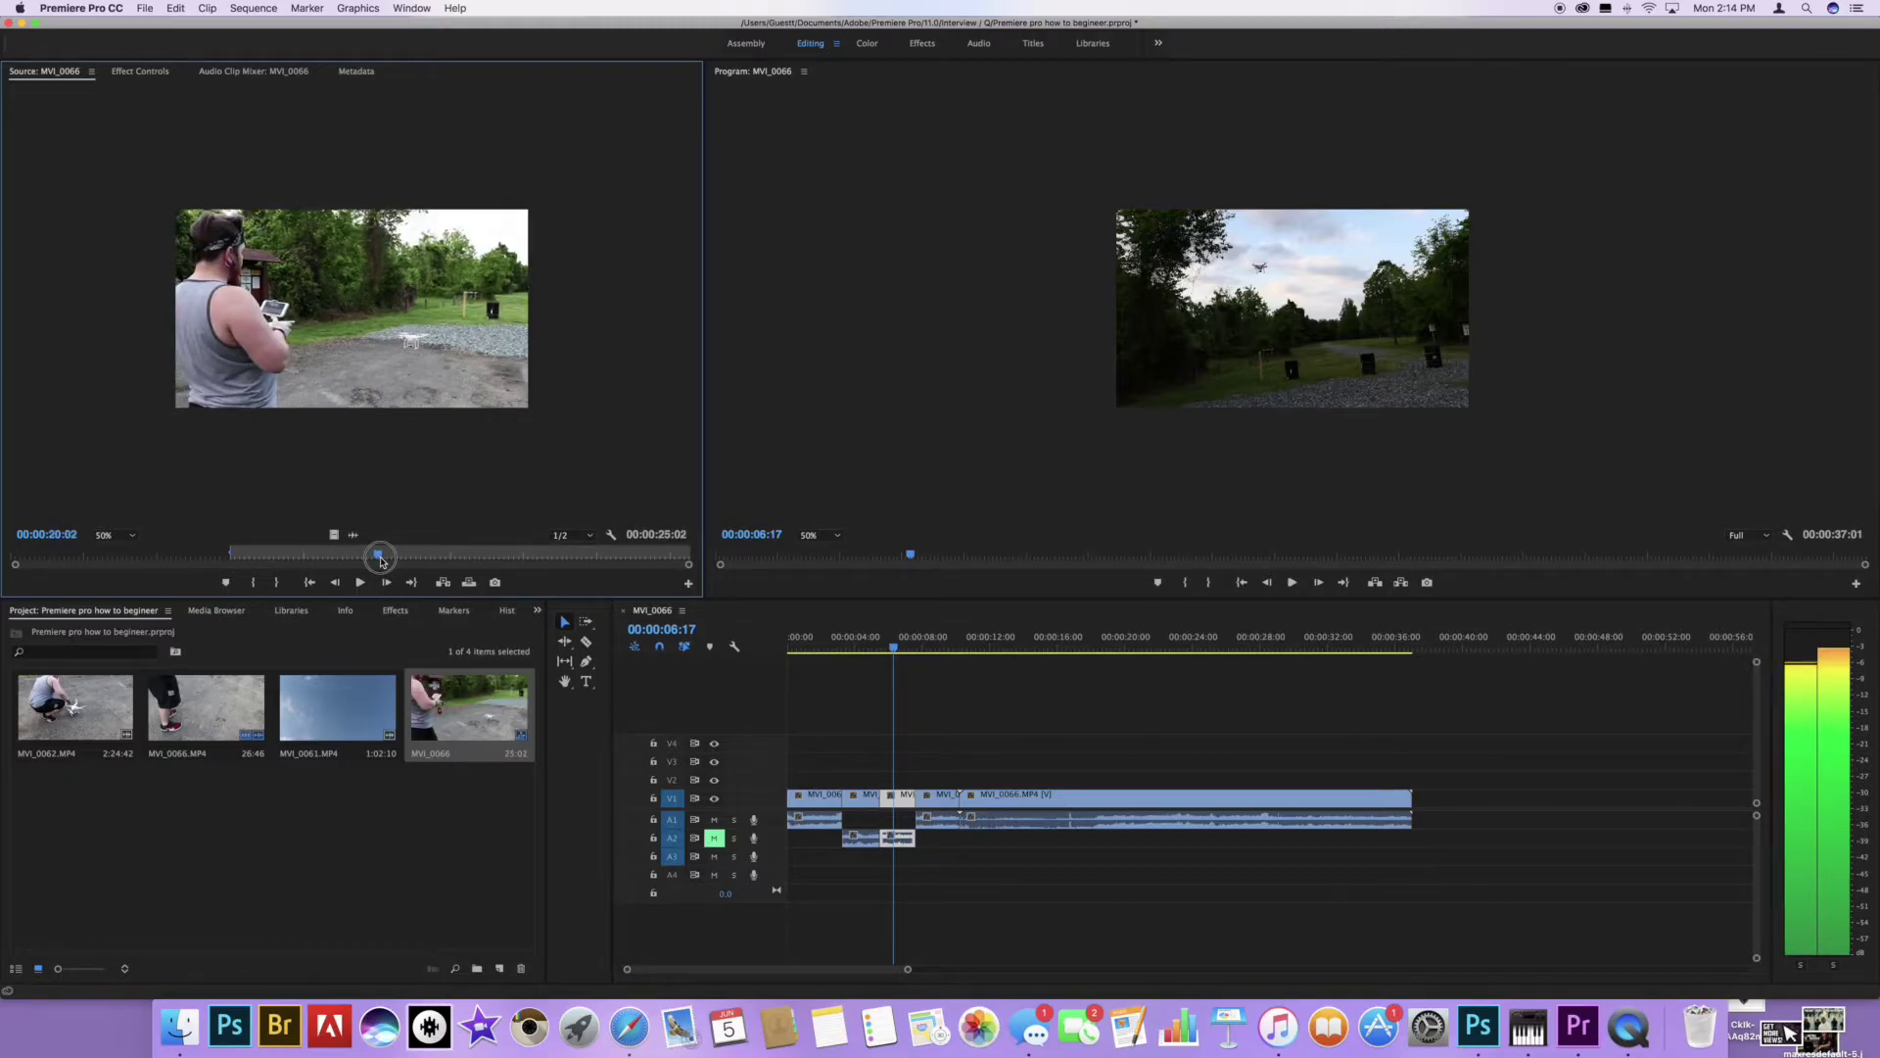
key("o")
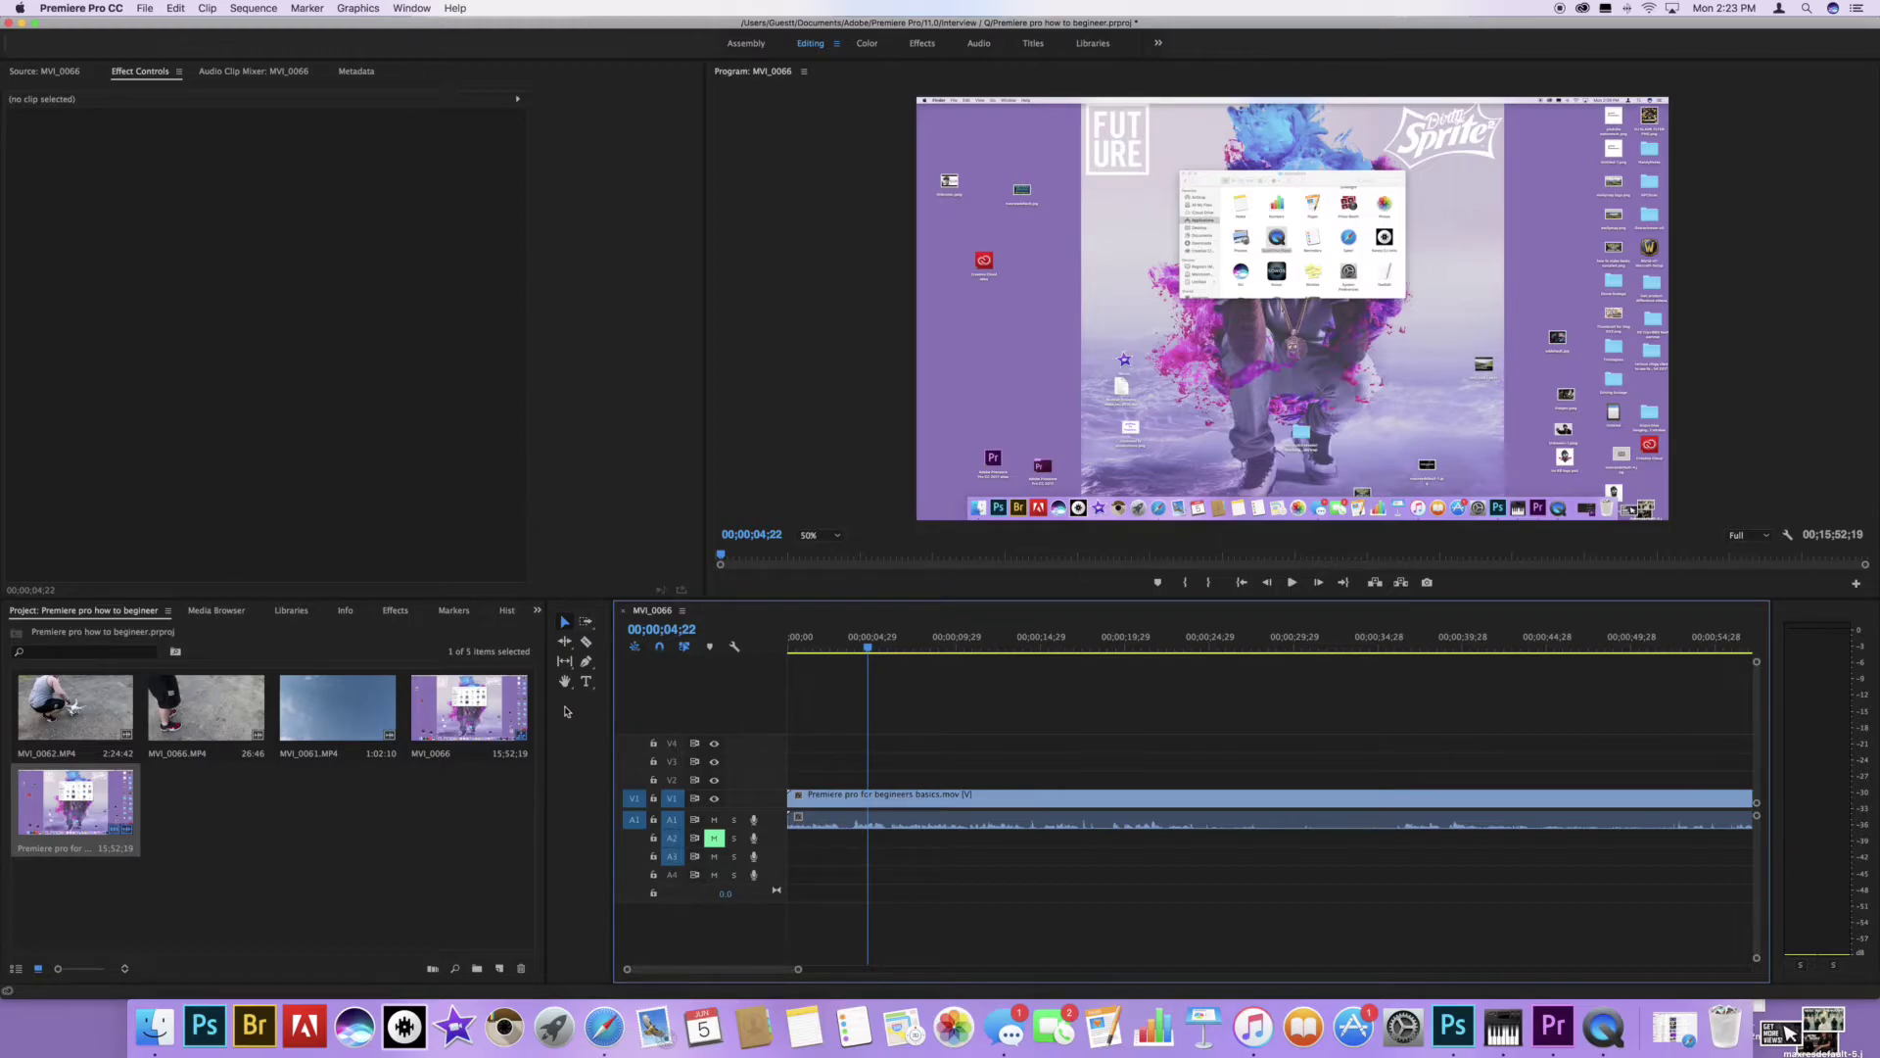
Add the text "dfdhjsdkjhfkjsdf" near the frame's upper-left corner with the Type tool and play it for about two seconds.
left_click(588, 686)
left_click(937, 189)
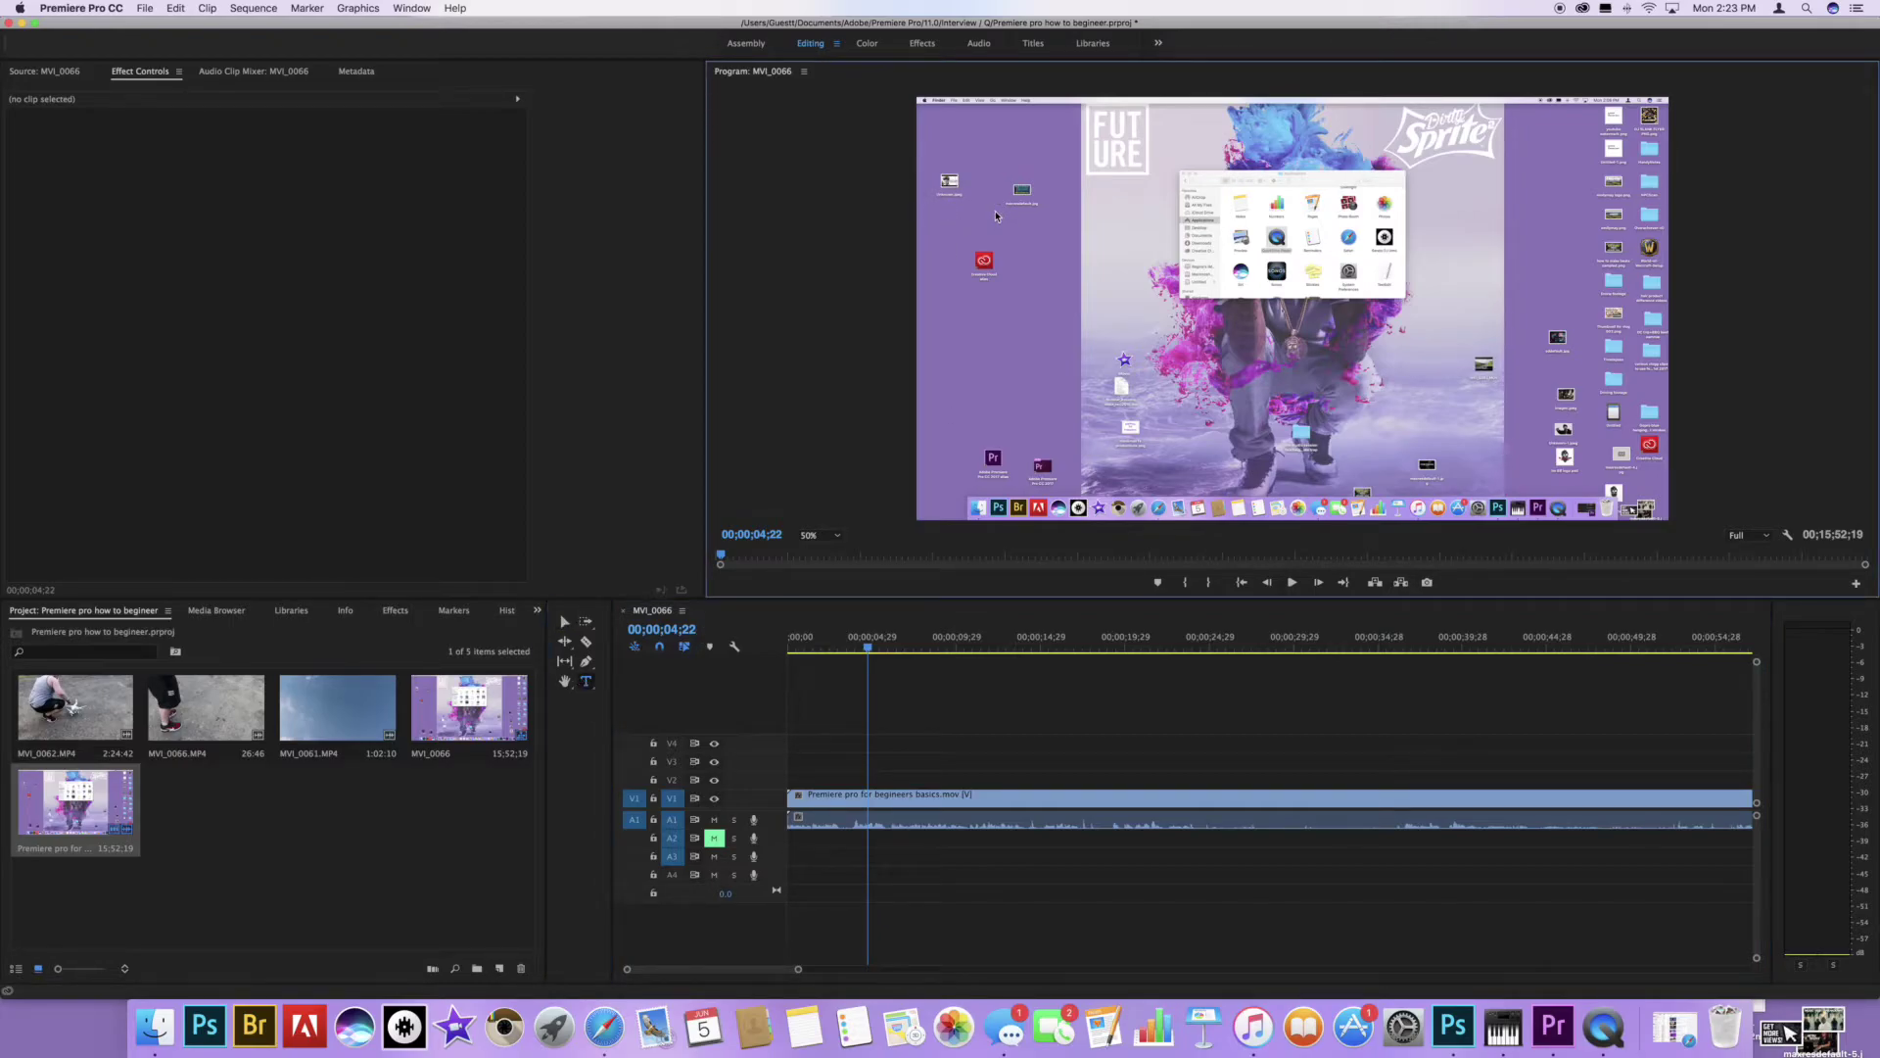
left_click(969, 204)
type("dfs")
type("hjsdkjhfkjsdf")
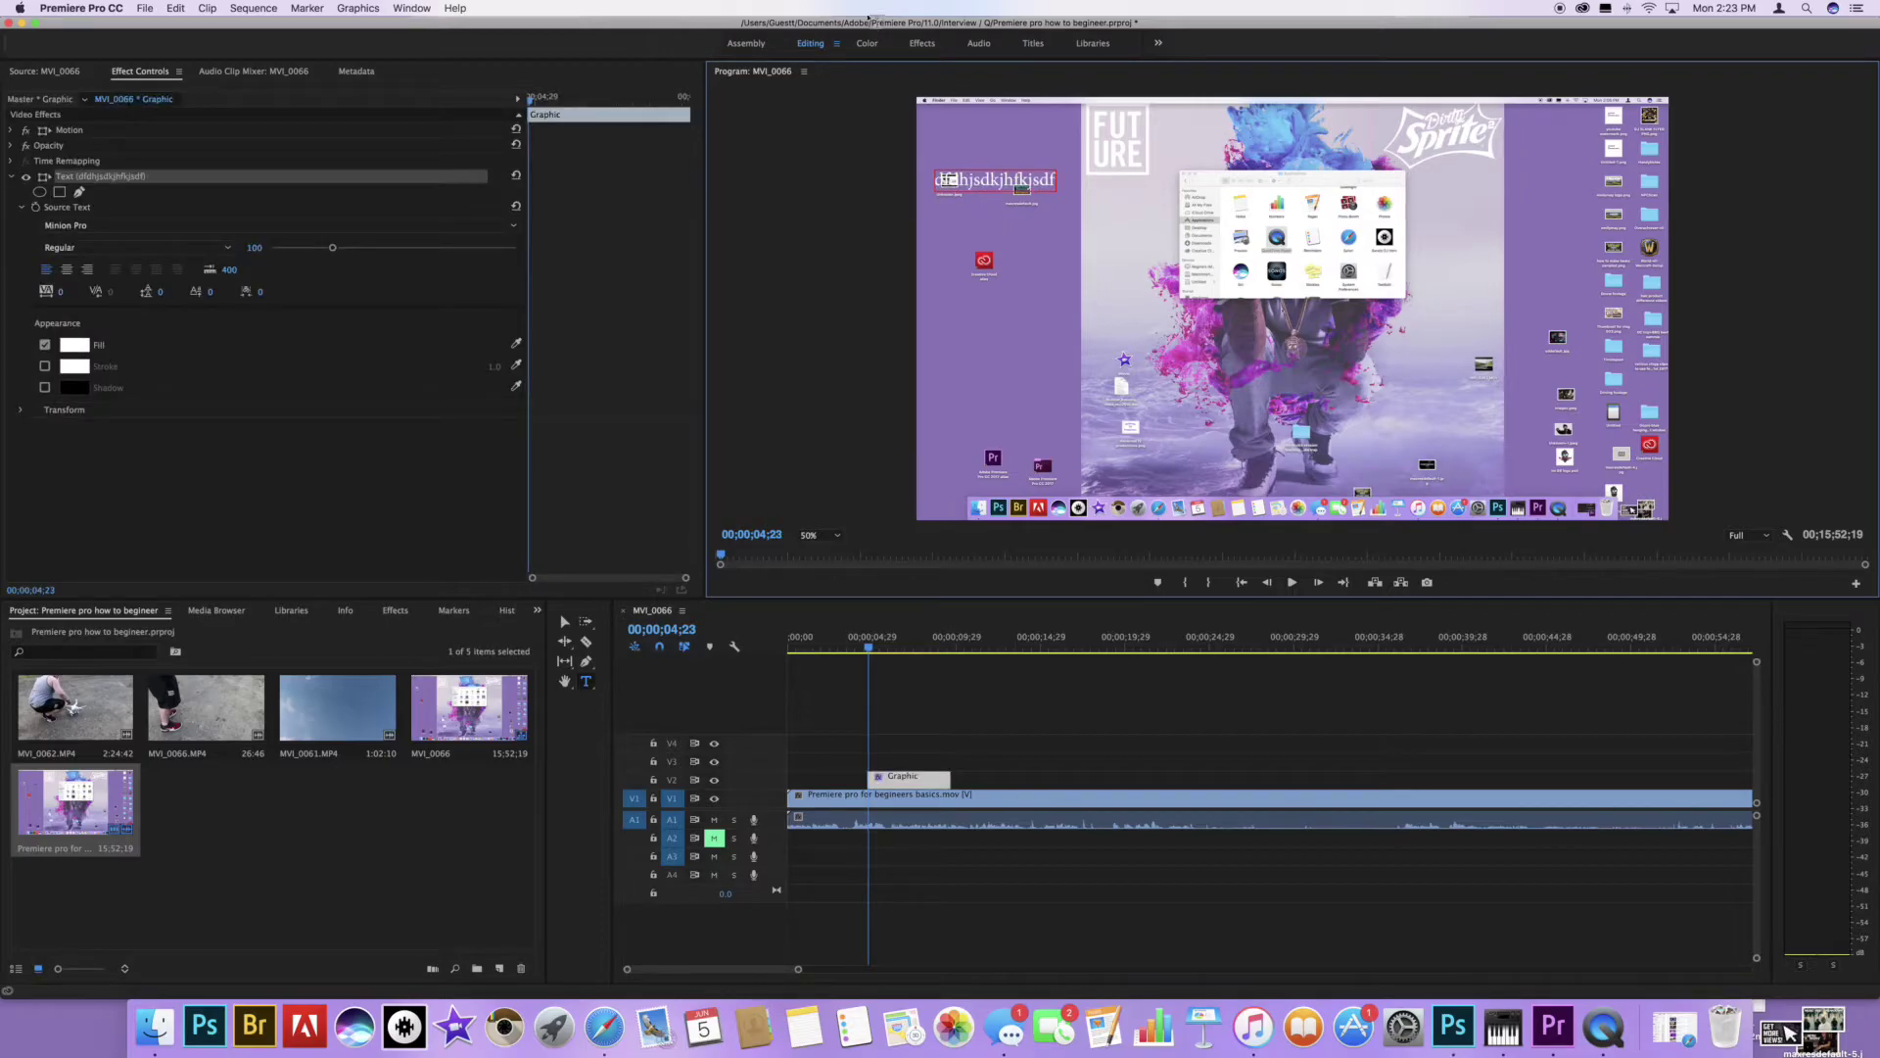
key("space")
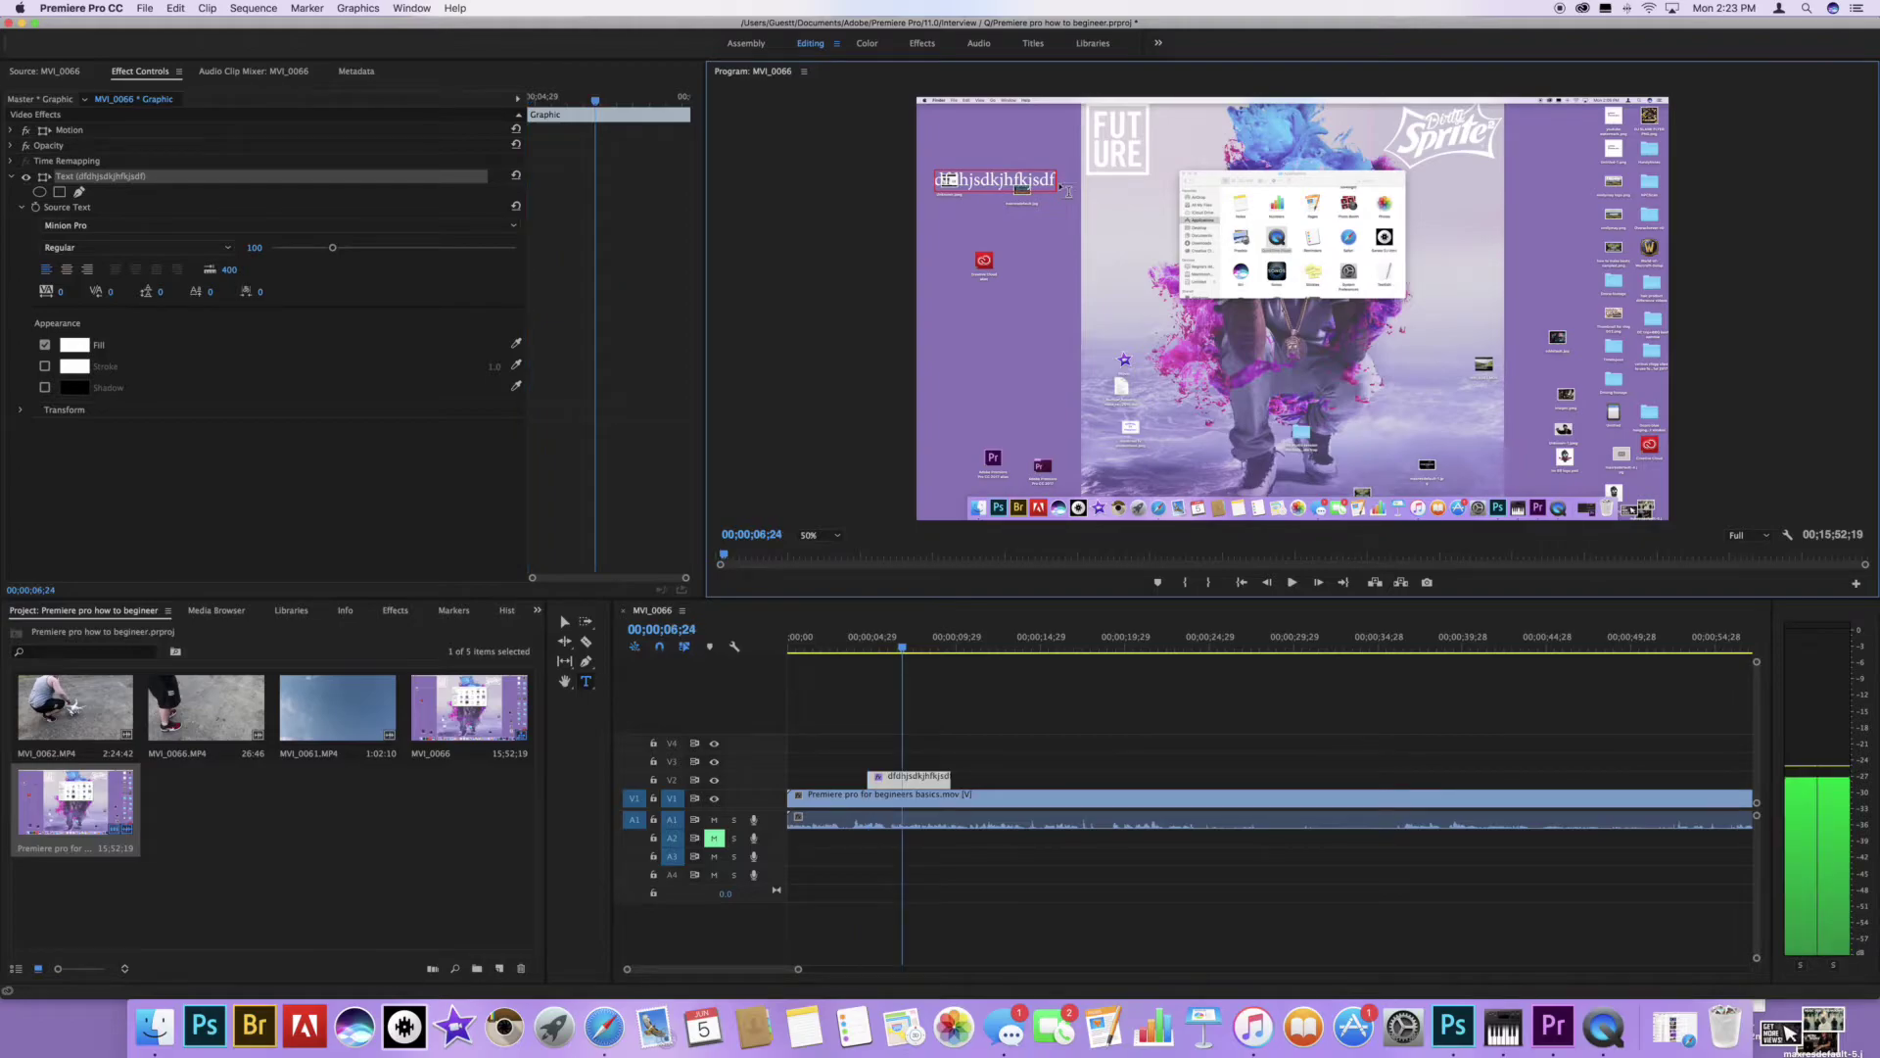
Select all characters of the "dfdhjsdkjhfkjsdf" text and set the font size to 310.
left_click(1063, 188)
left_click(1059, 184)
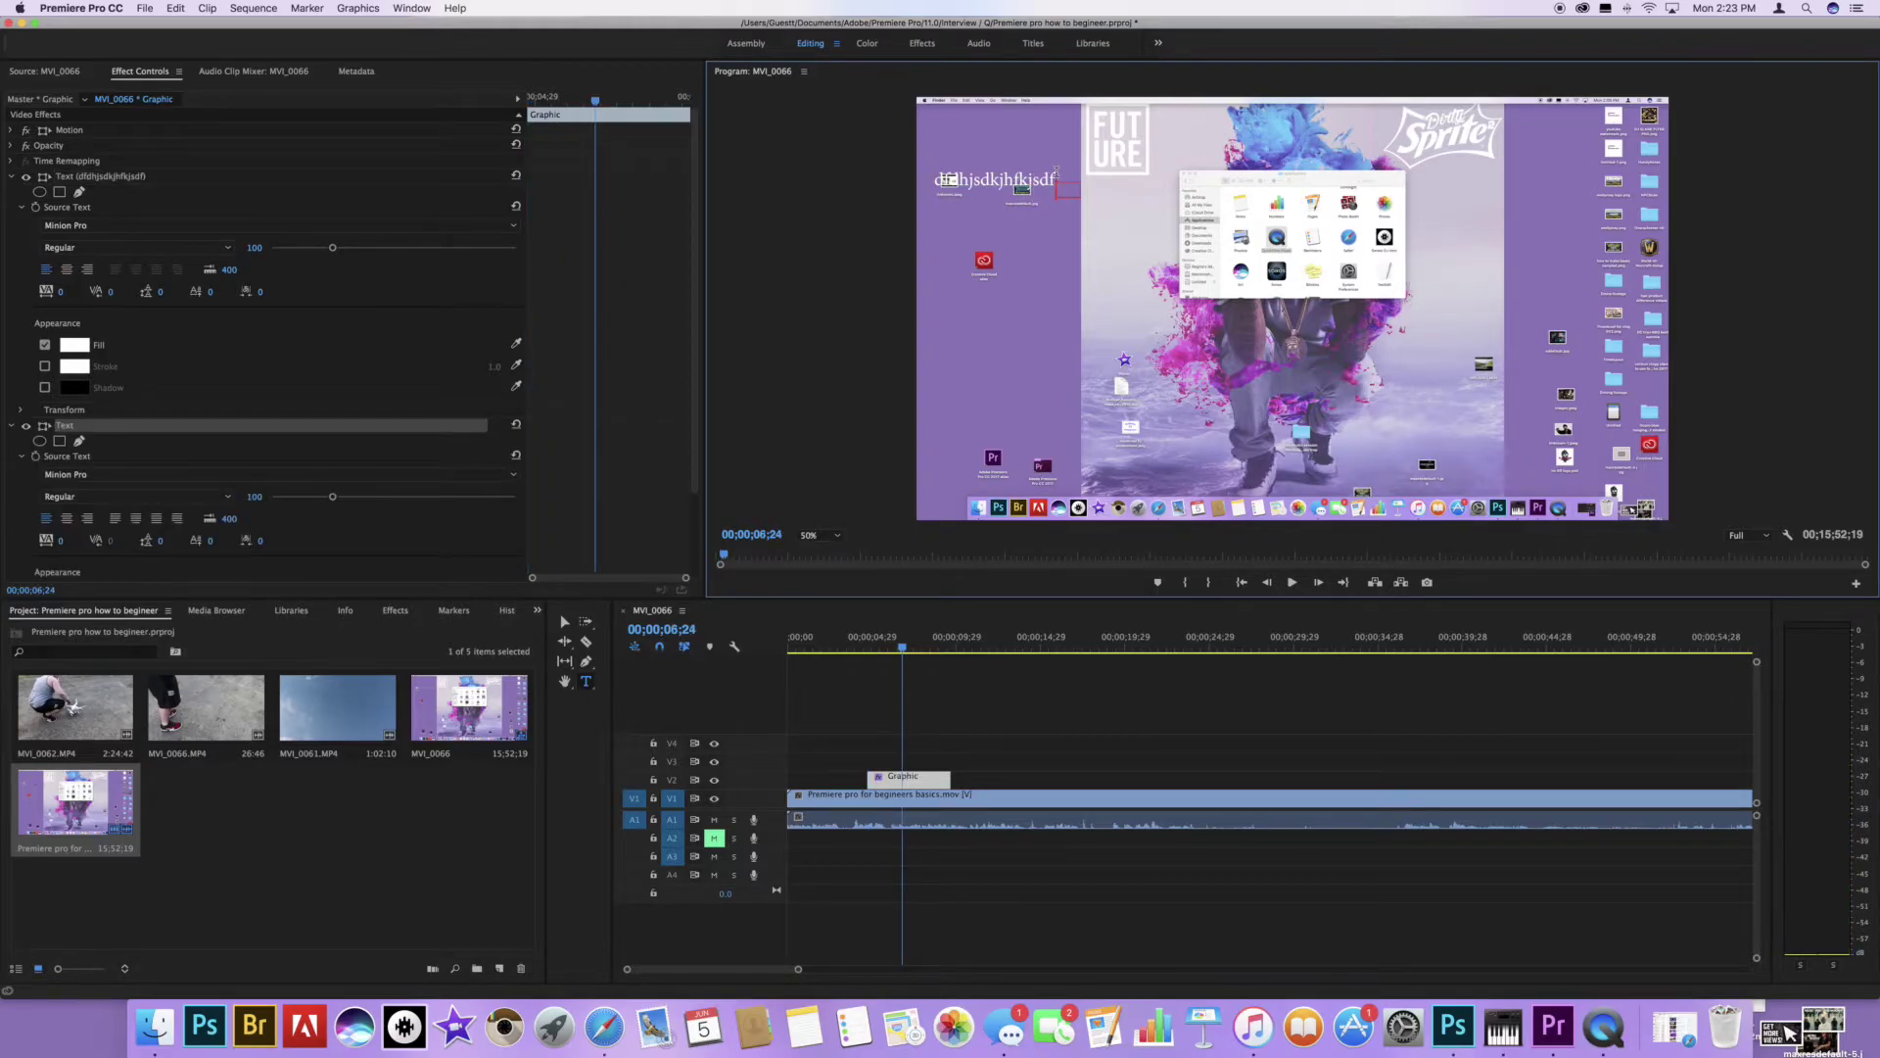
left_click(1076, 194)
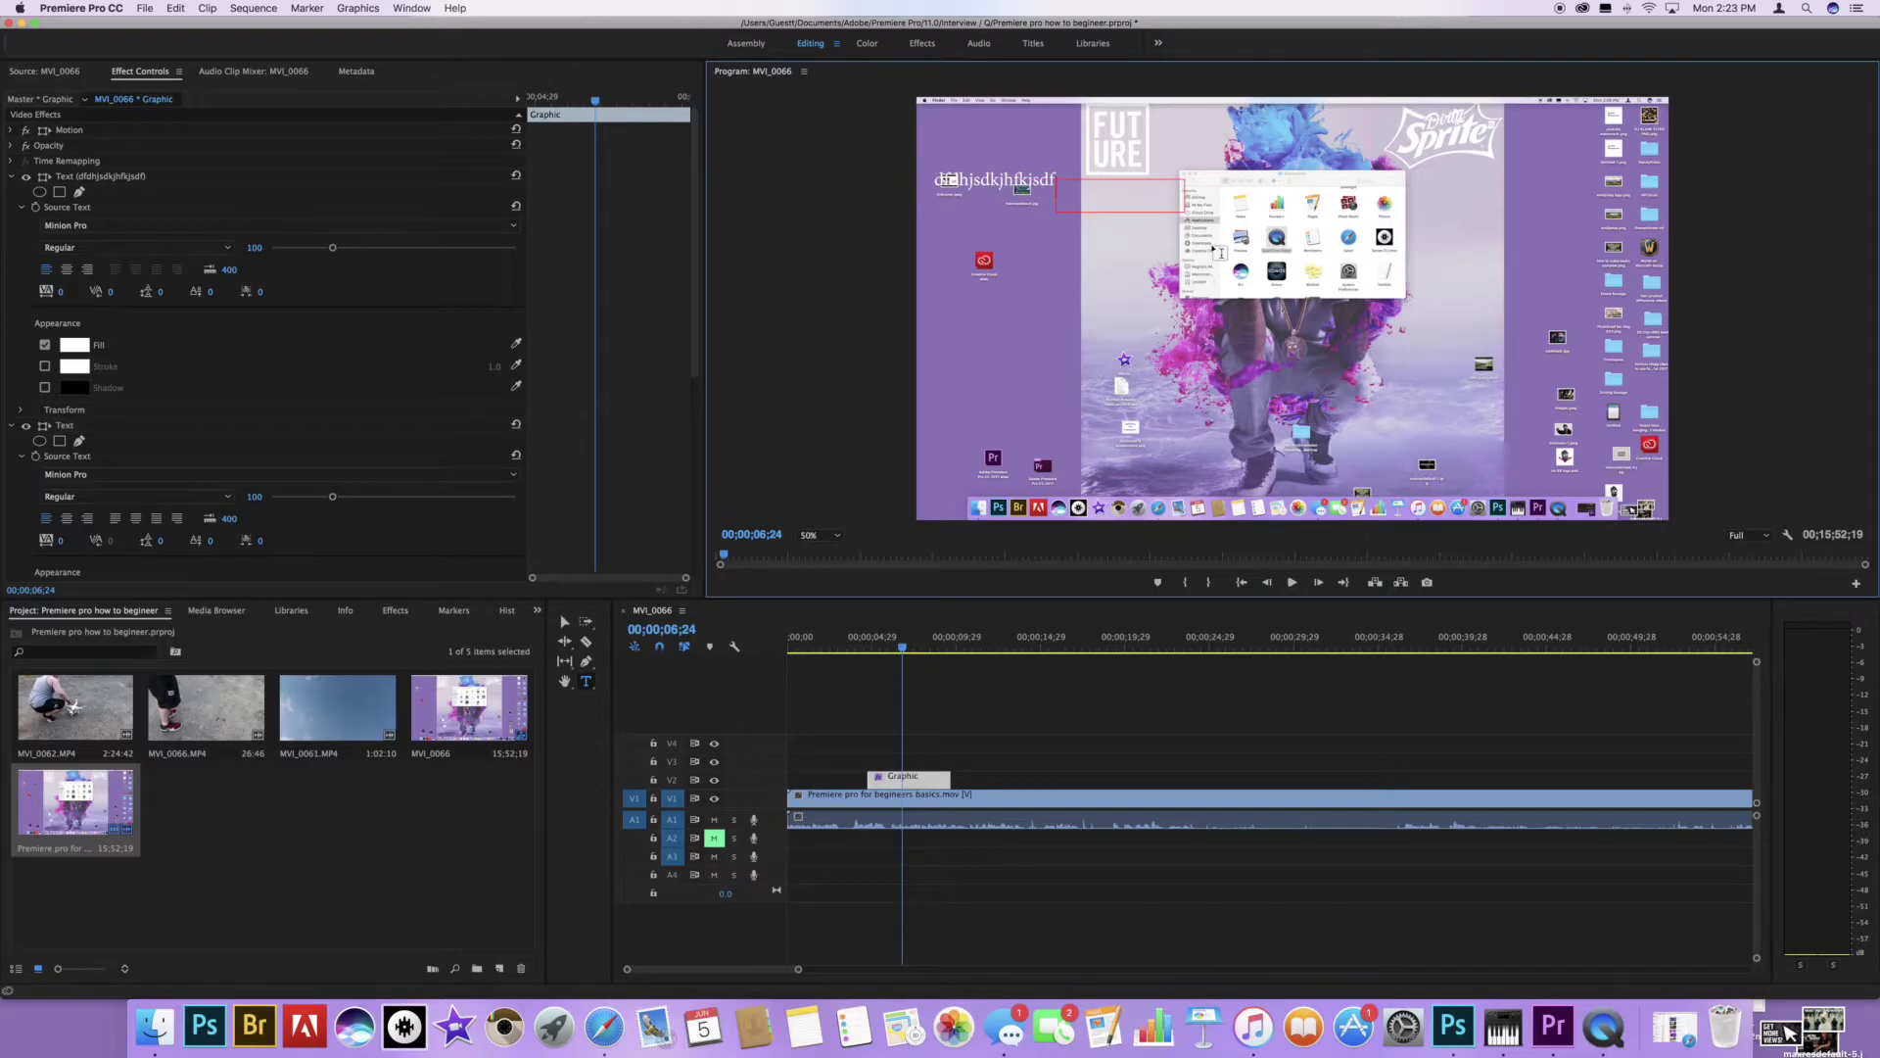
left_click(1059, 184)
left_click(946, 180)
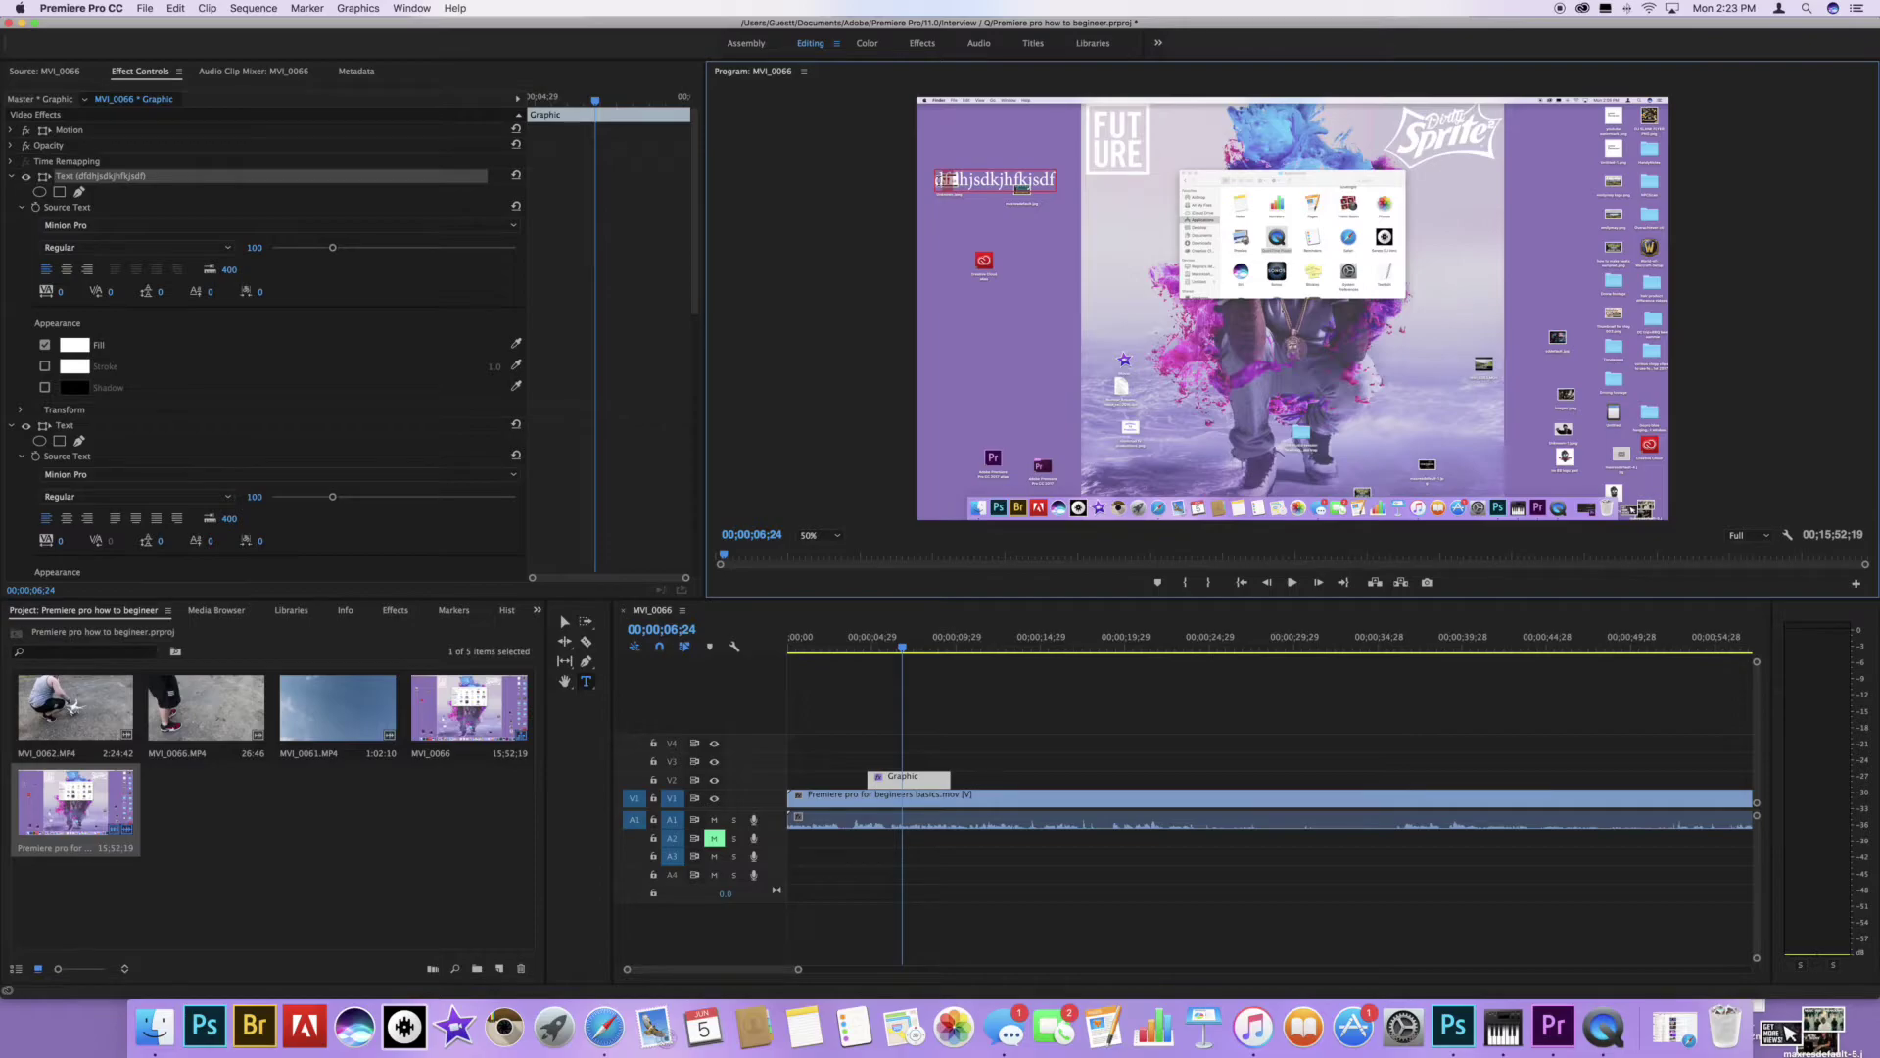
left_click_drag(946, 180, 1054, 184)
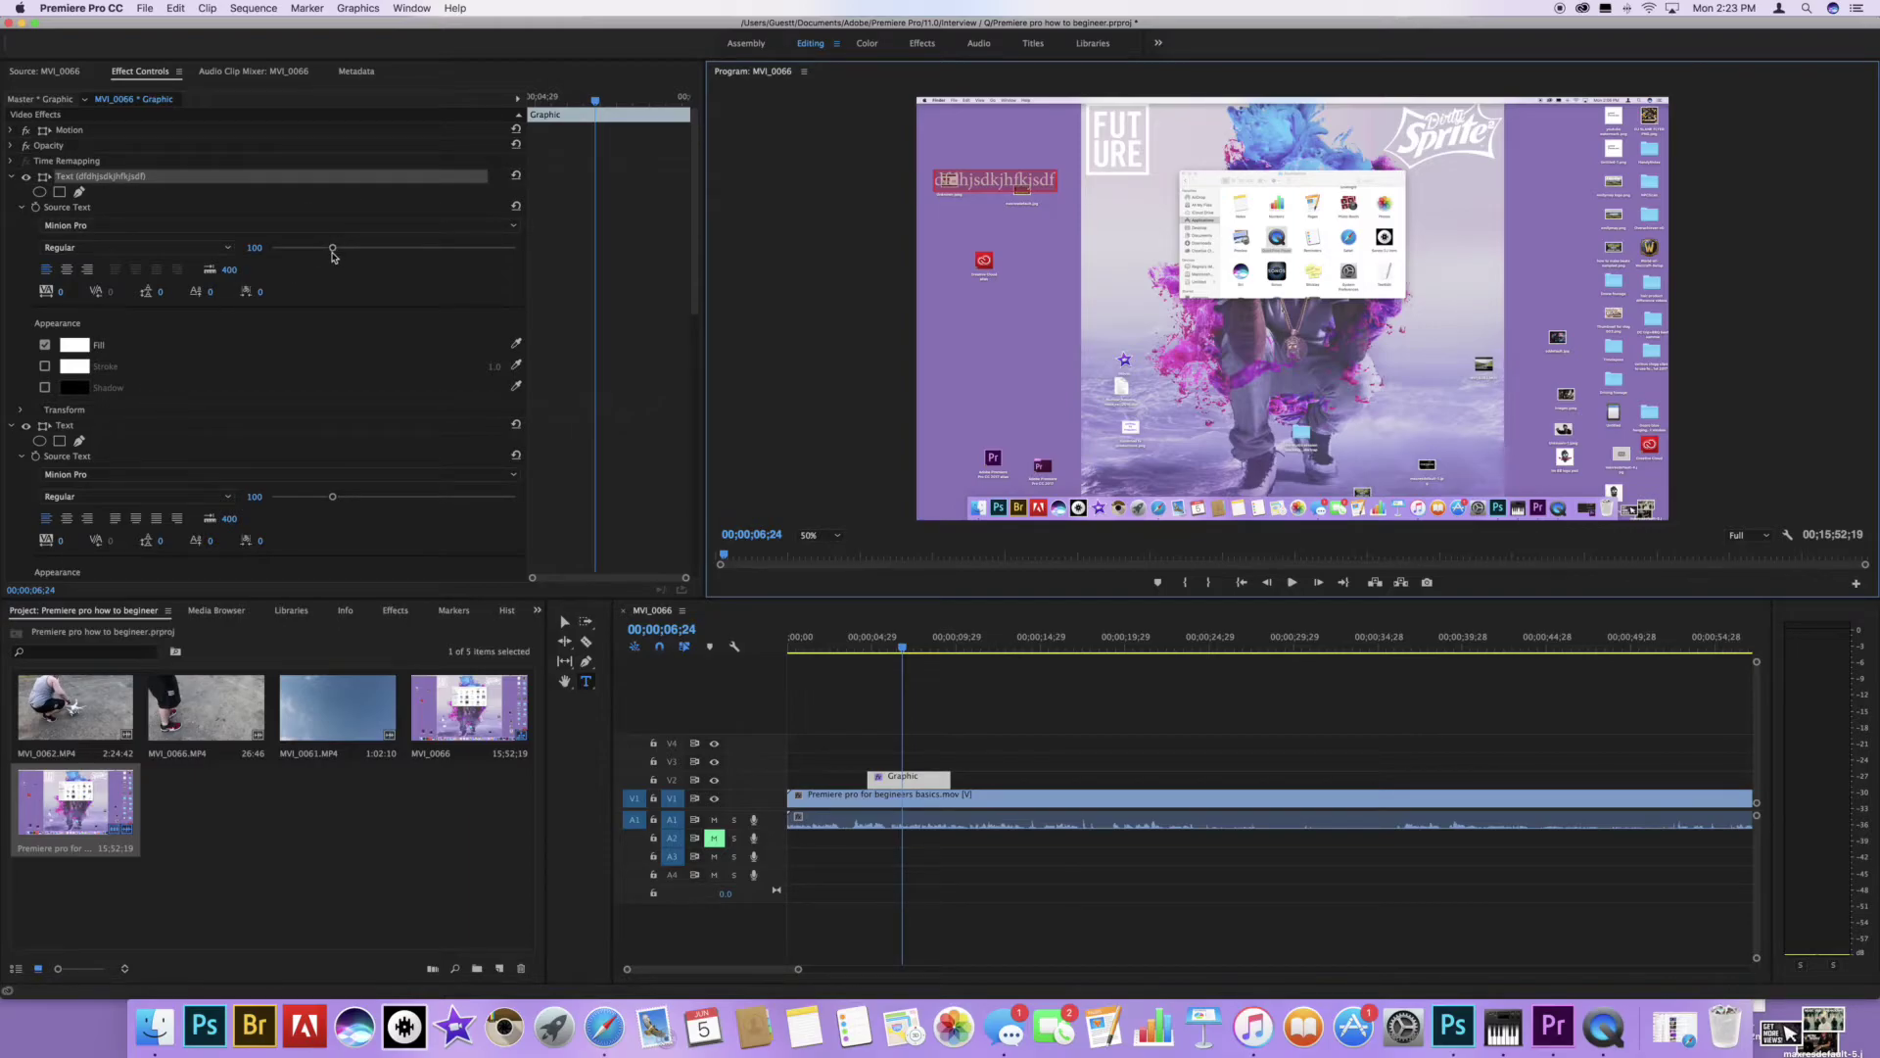
left_click_drag(333, 252, 460, 266)
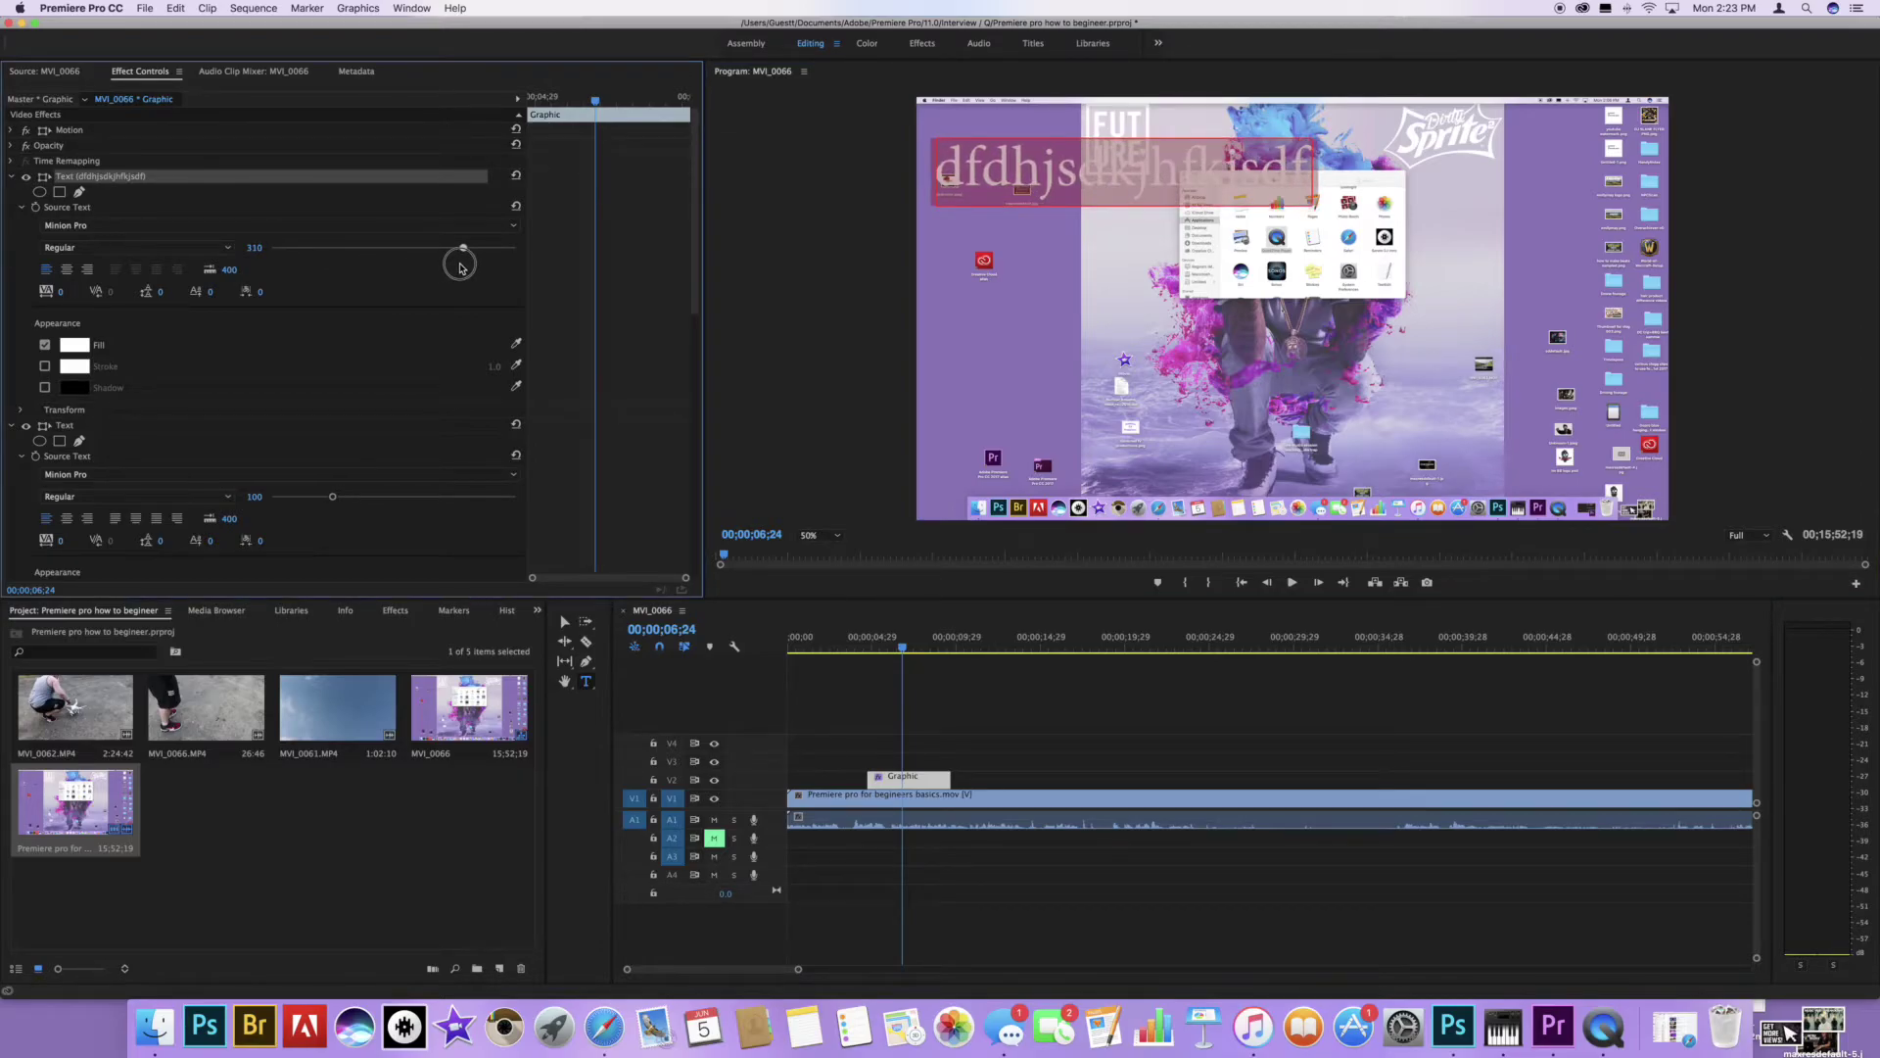
Change the selected text's fill colour to black (000000).
left_click(73, 345)
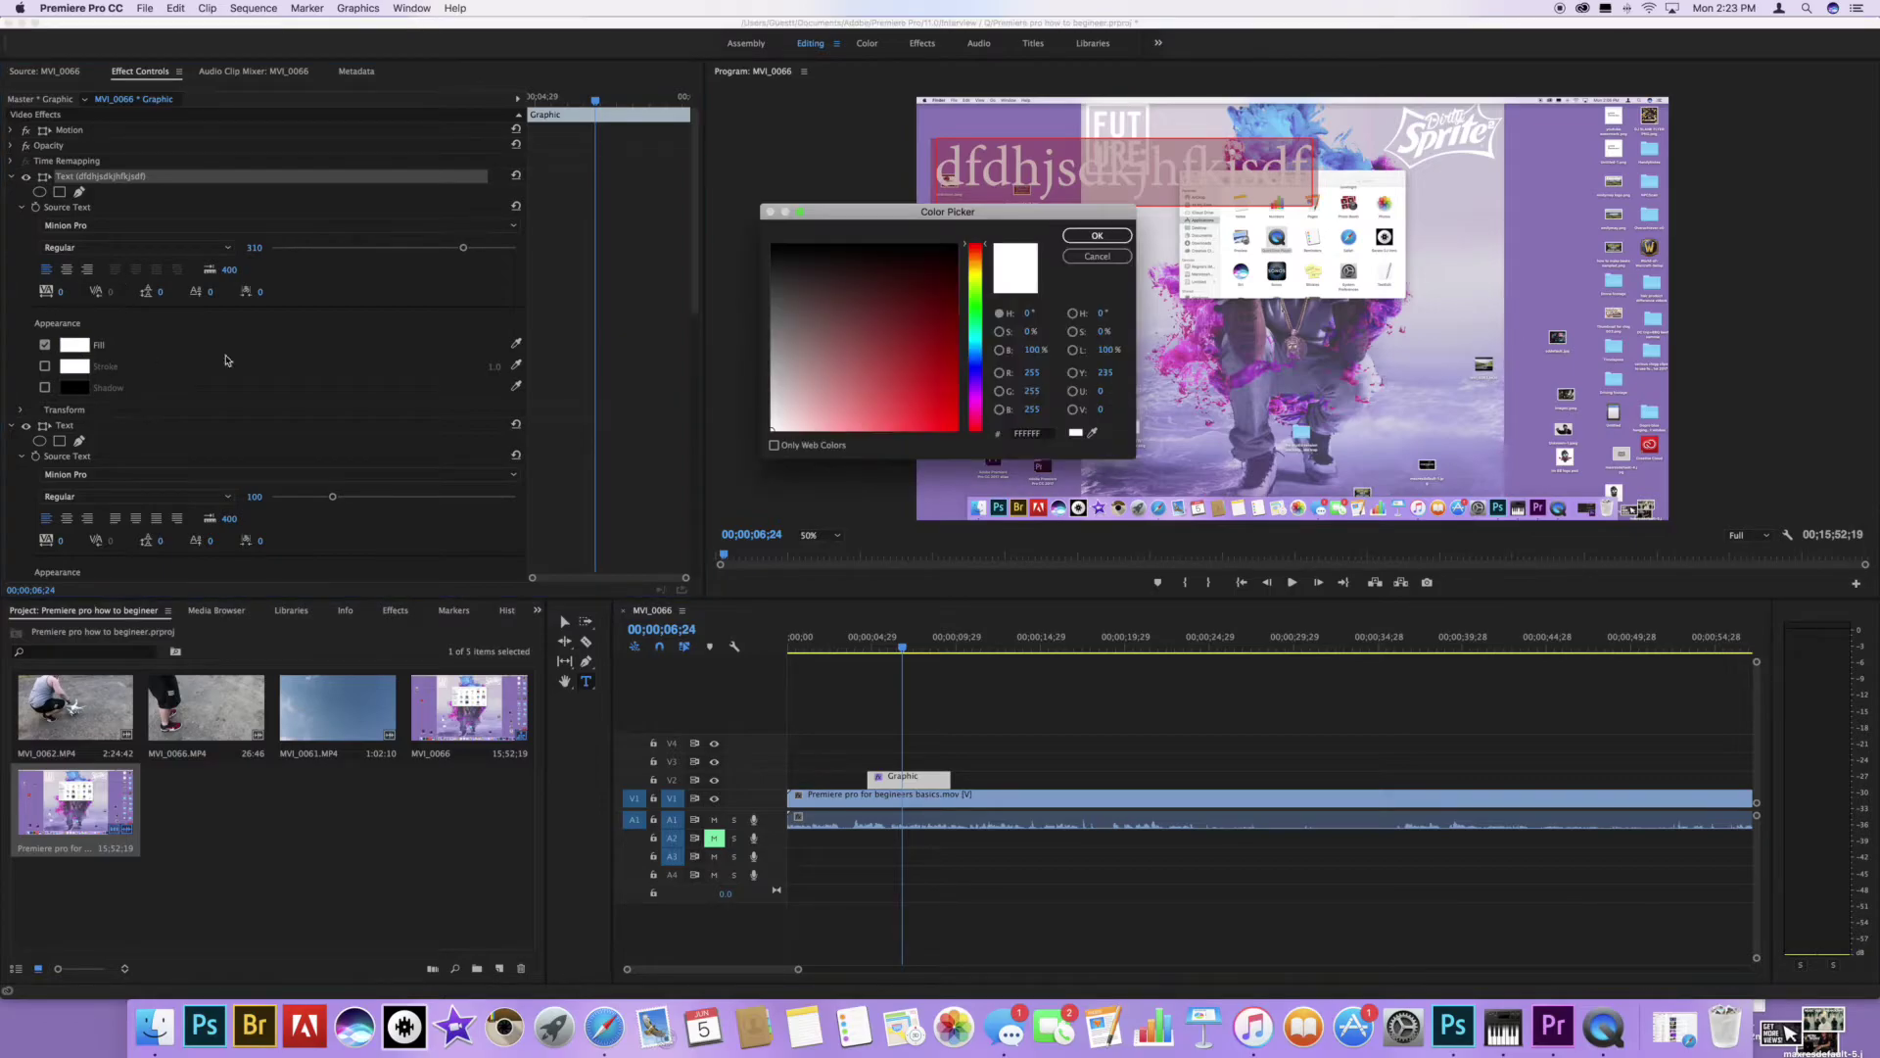
left_click(772, 244)
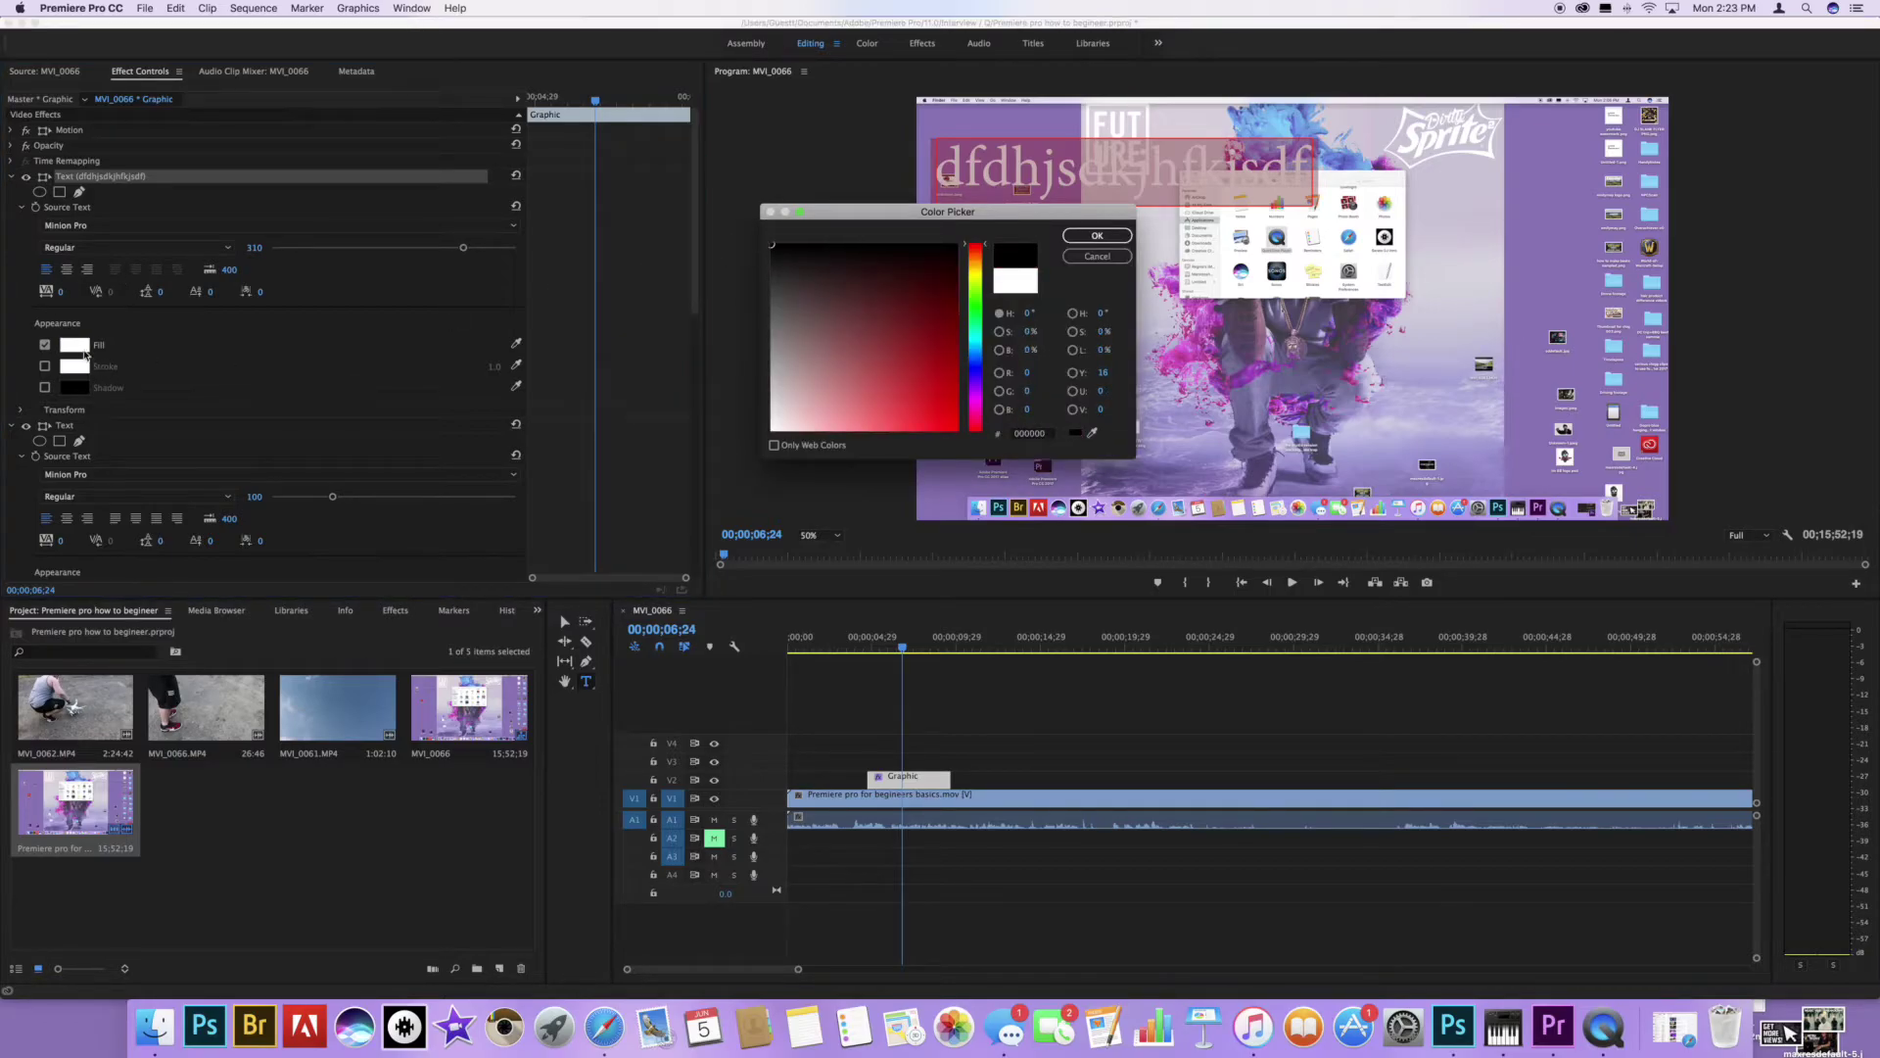
left_click(1119, 237)
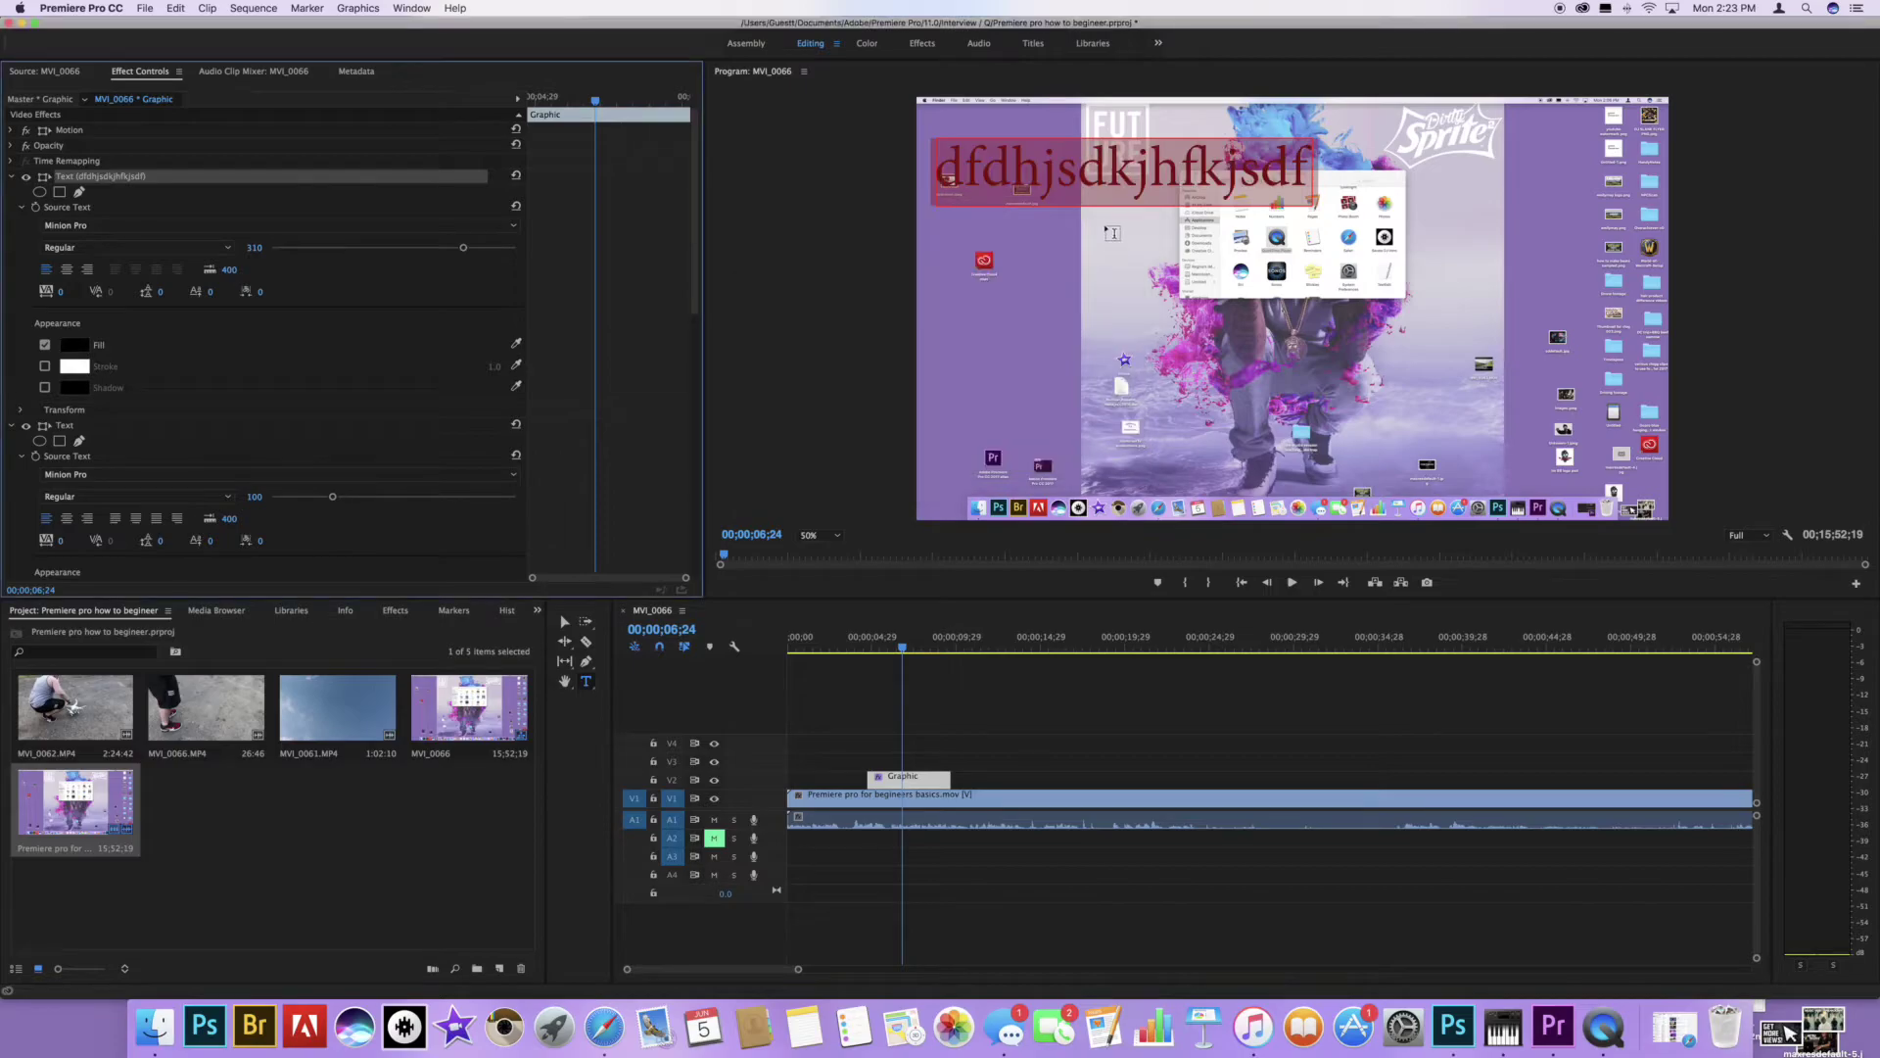
Try the Bold Cond style on the text, set its font to Arial Black, and return to the Selection tool.
left_click(131, 252)
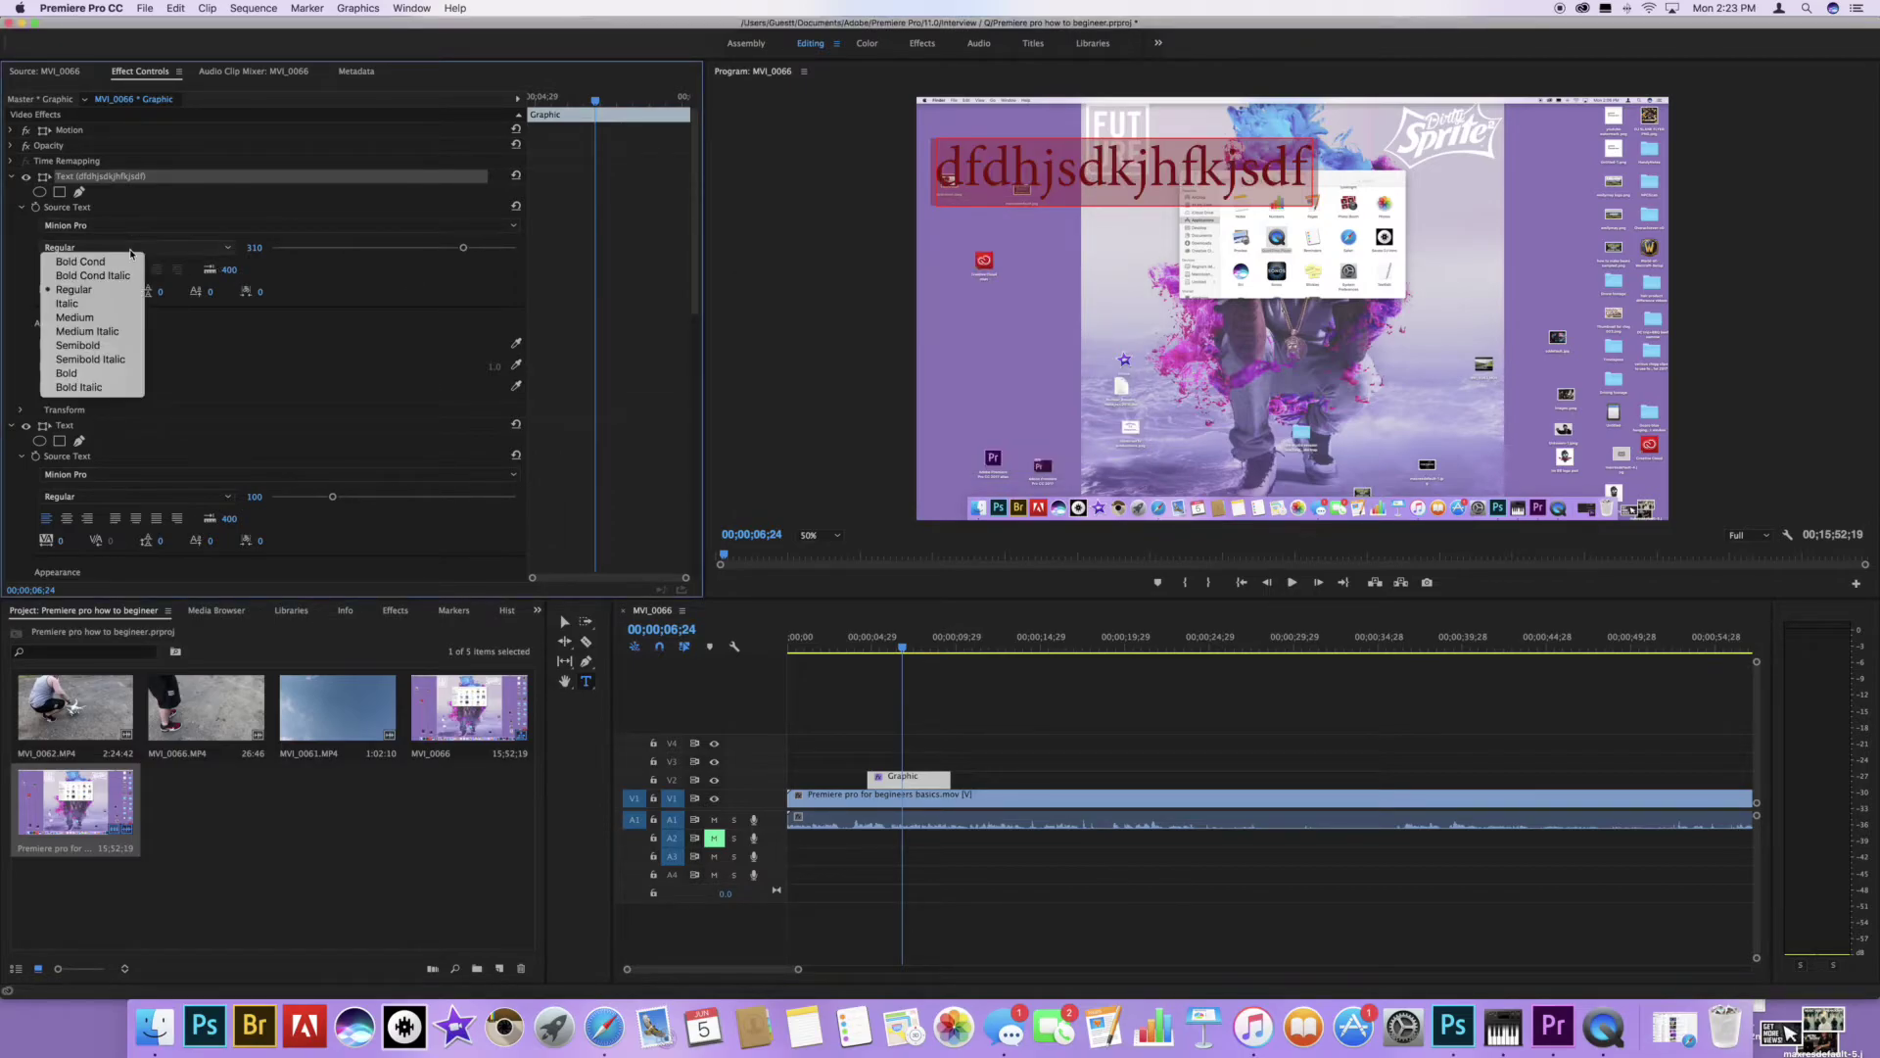
left_click(110, 265)
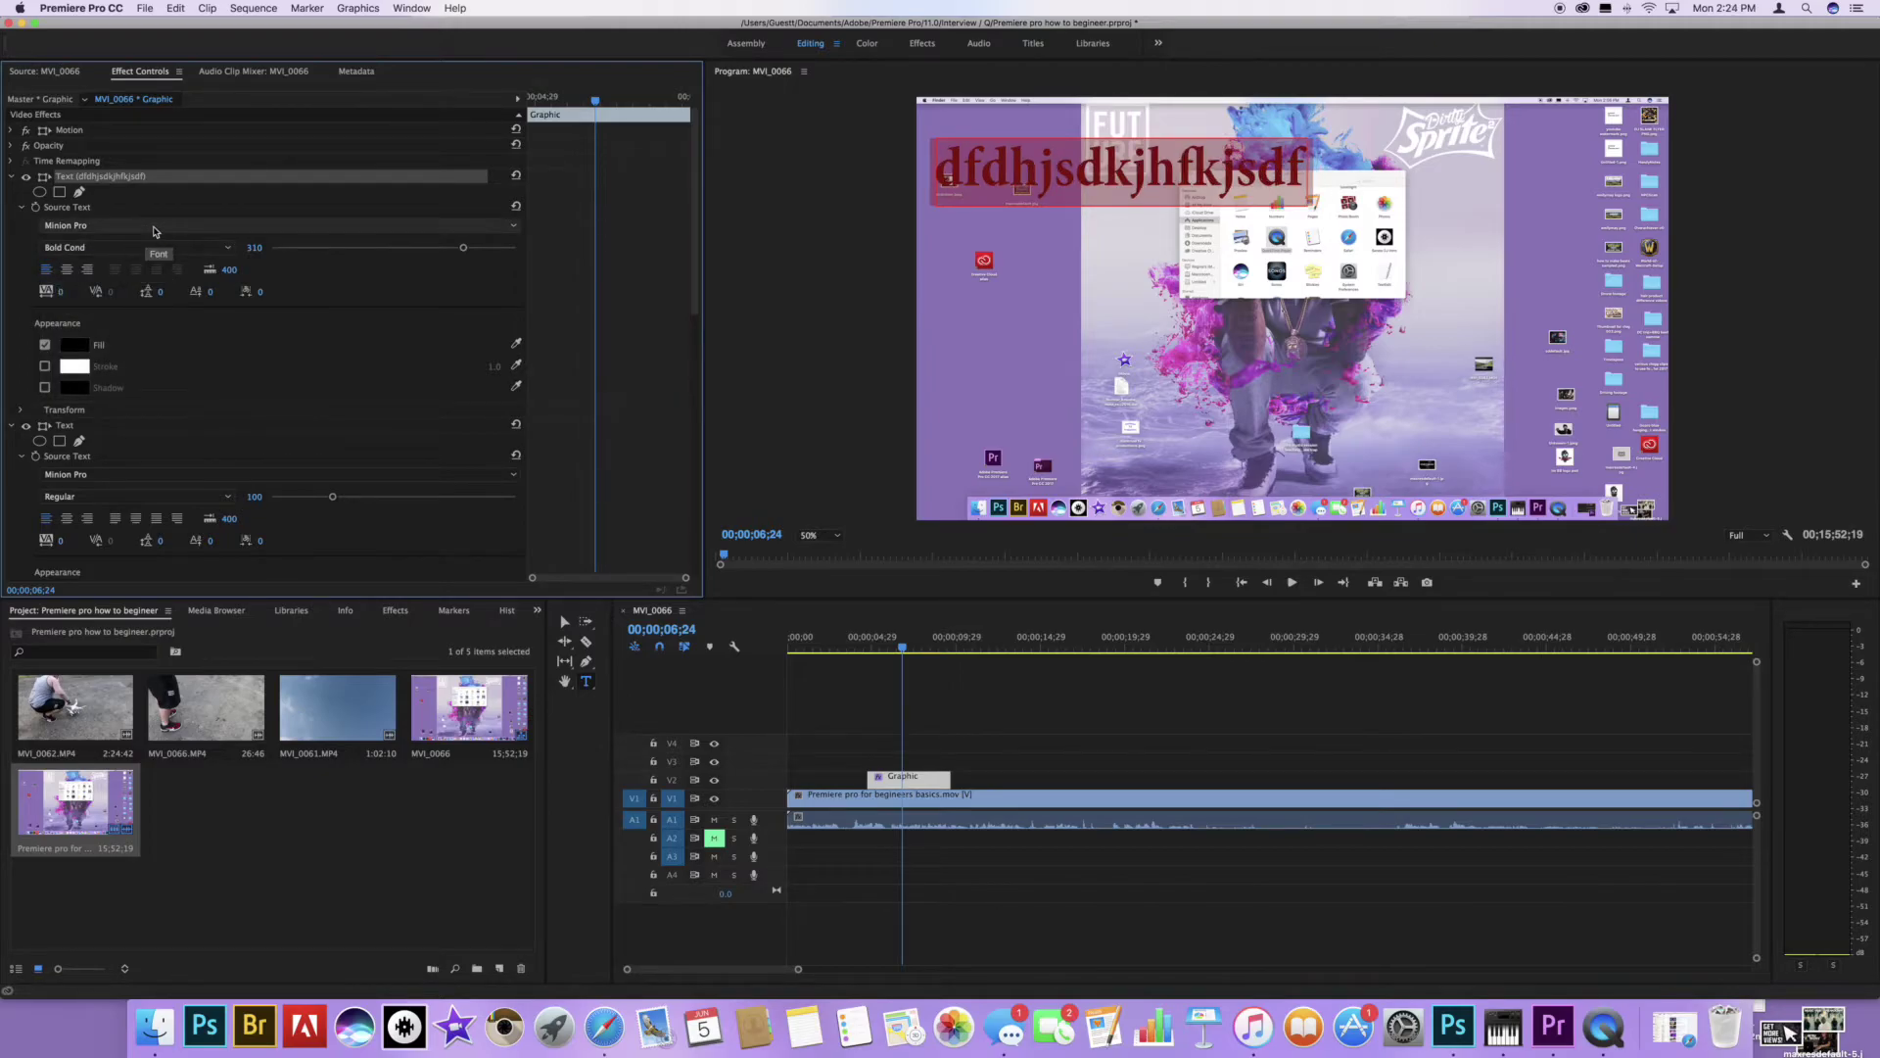
left_click(147, 225)
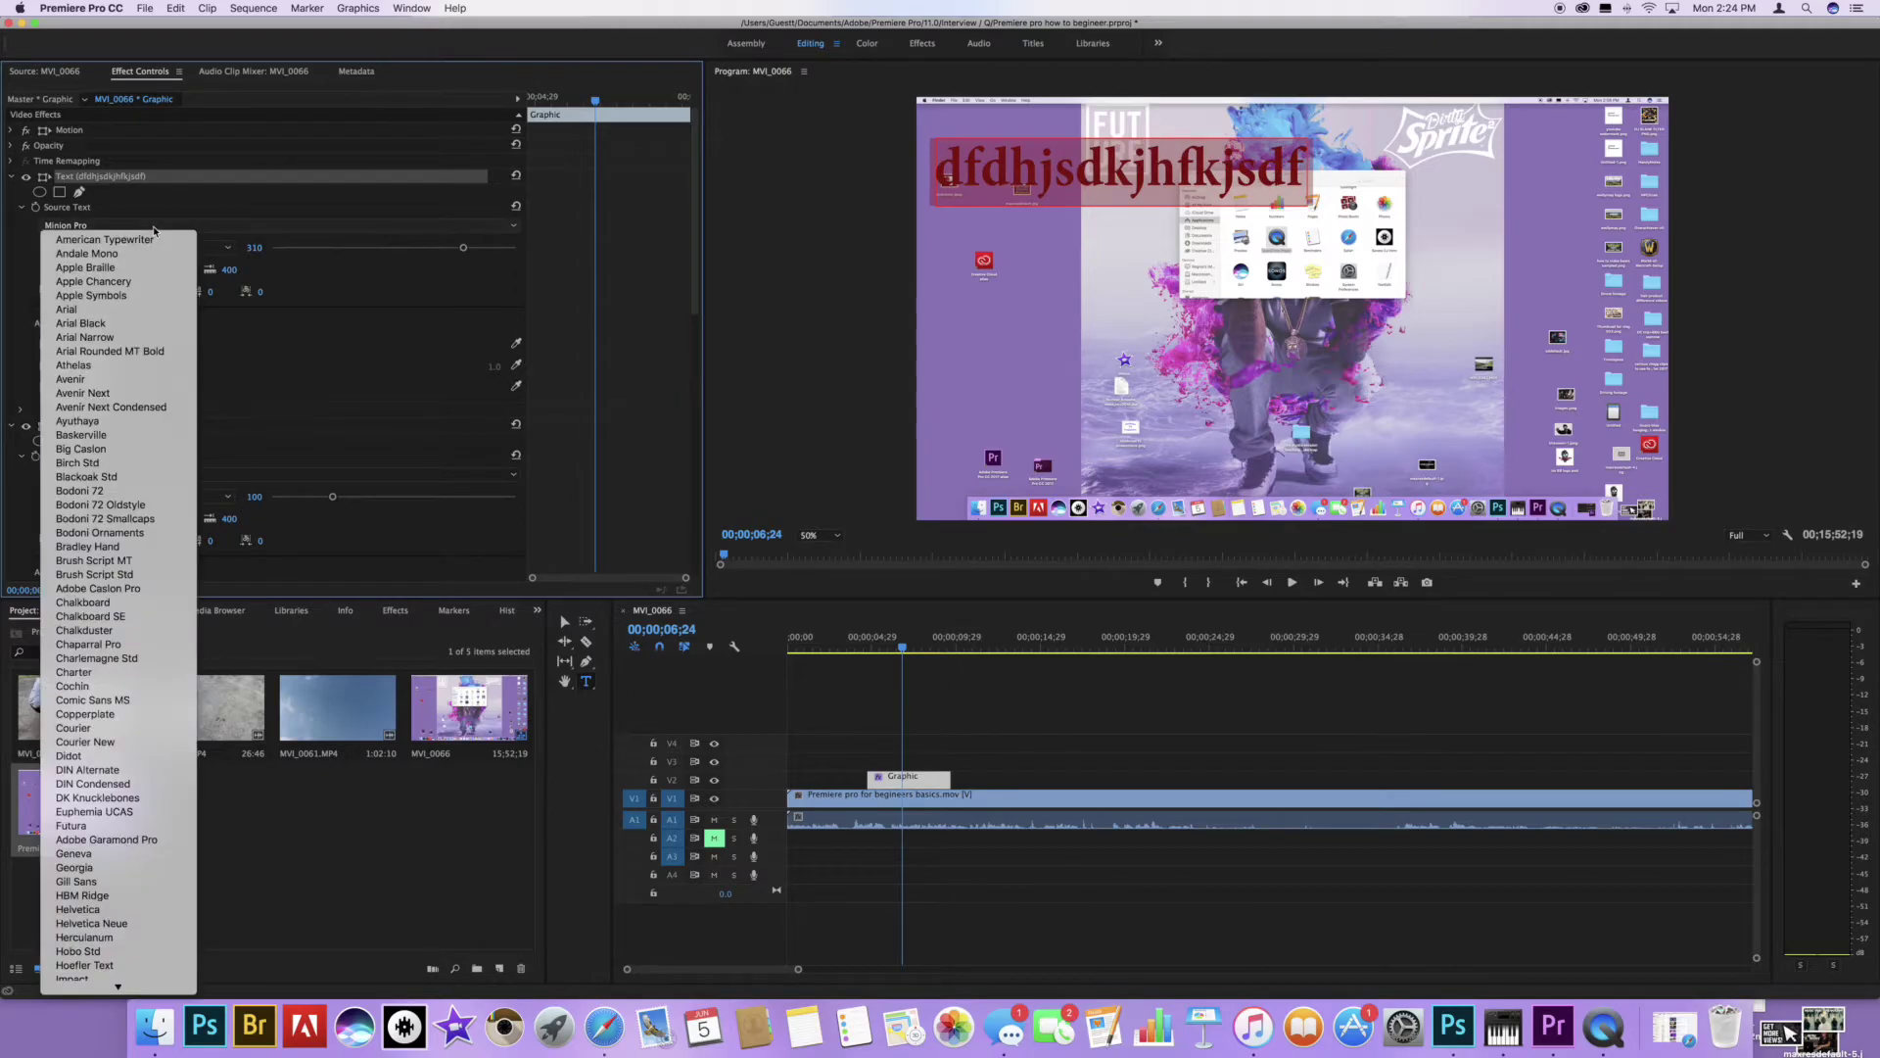
left_click(107, 328)
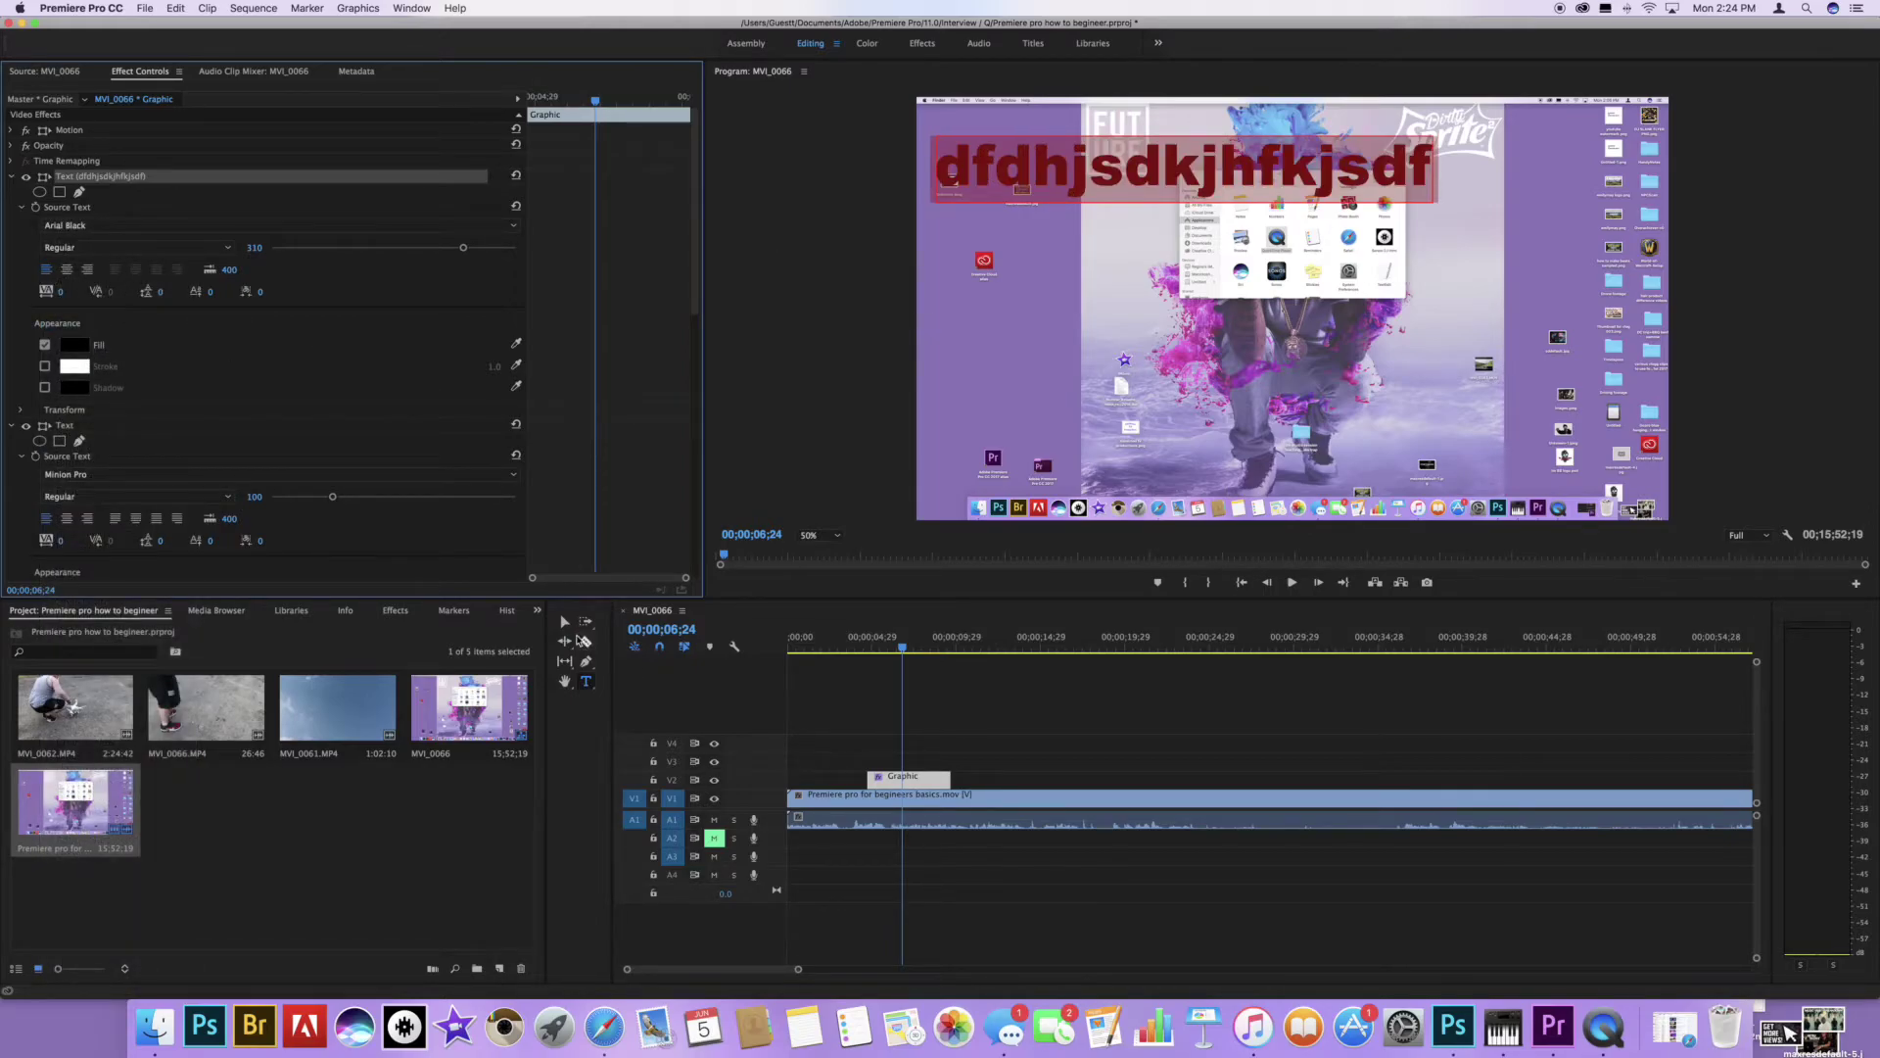
left_click(567, 627)
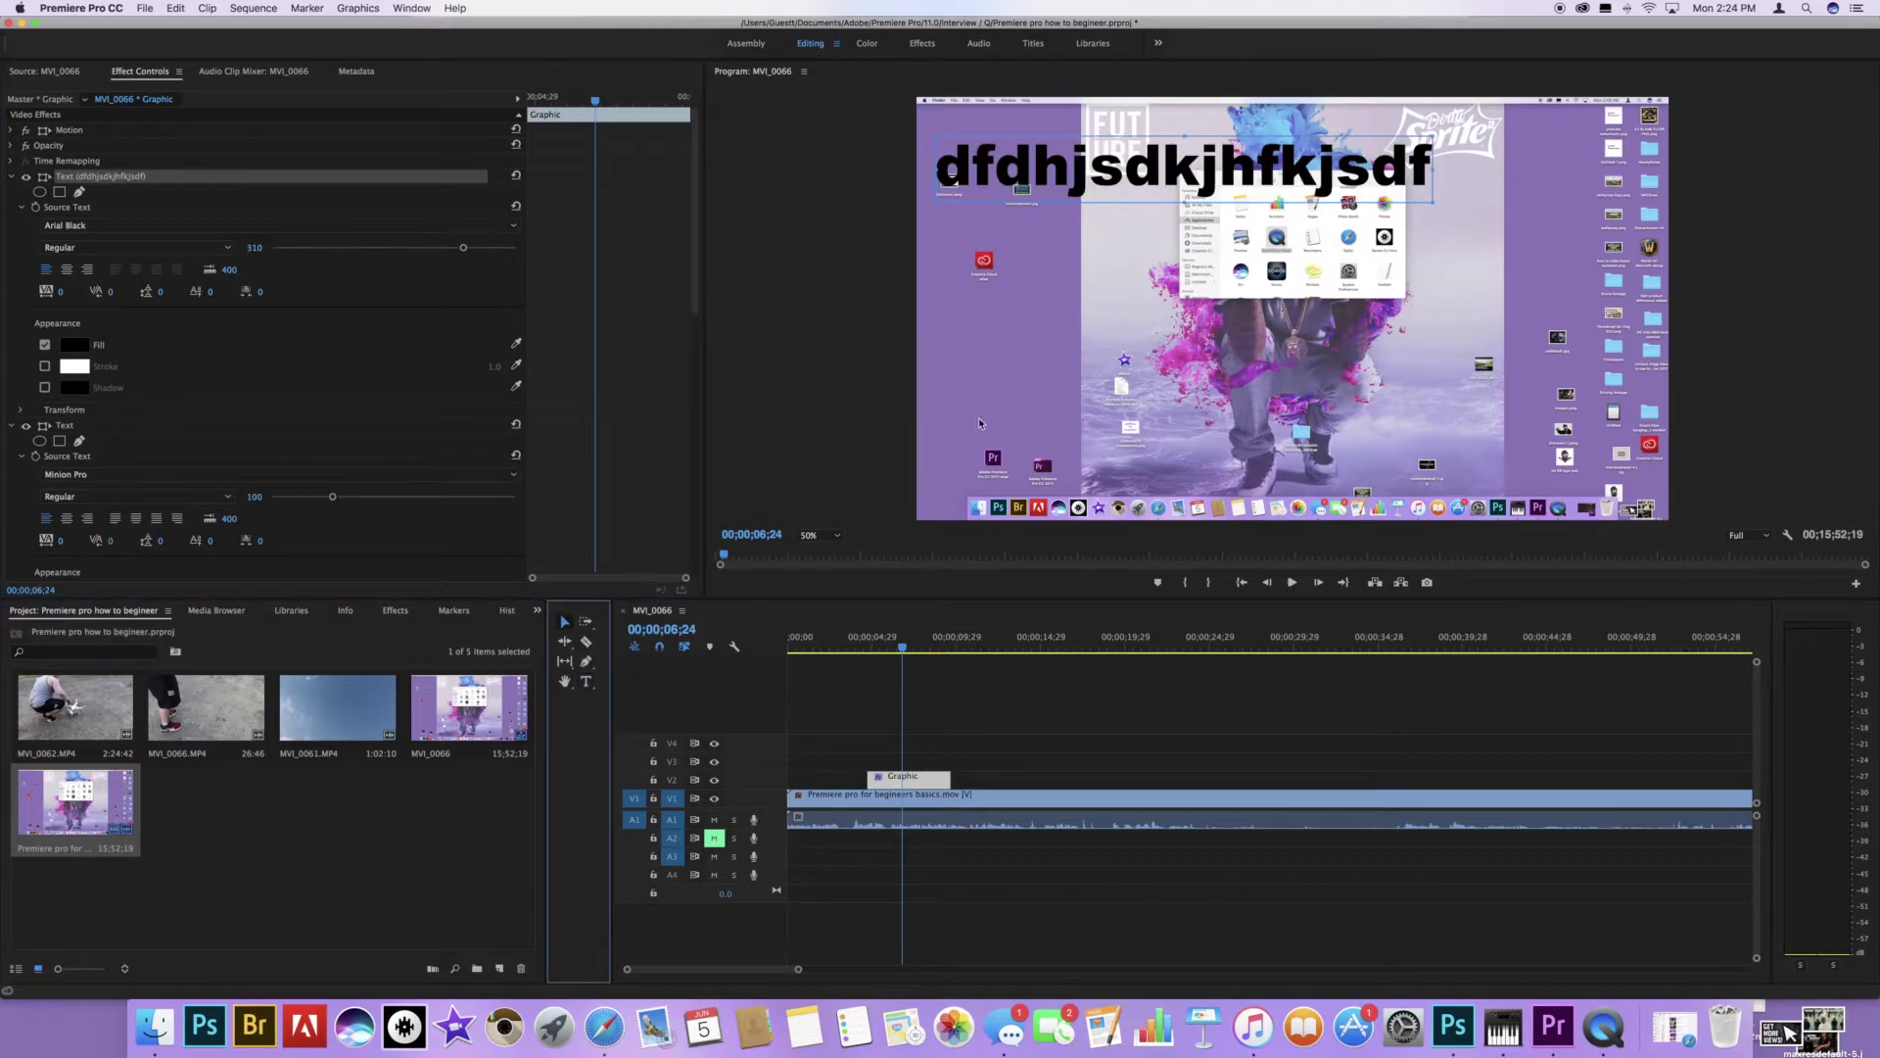
Move the title text to the upper centre of the frame and shift the Graphic clip to the start of the sequence.
left_click_drag(1063, 183, 1179, 186)
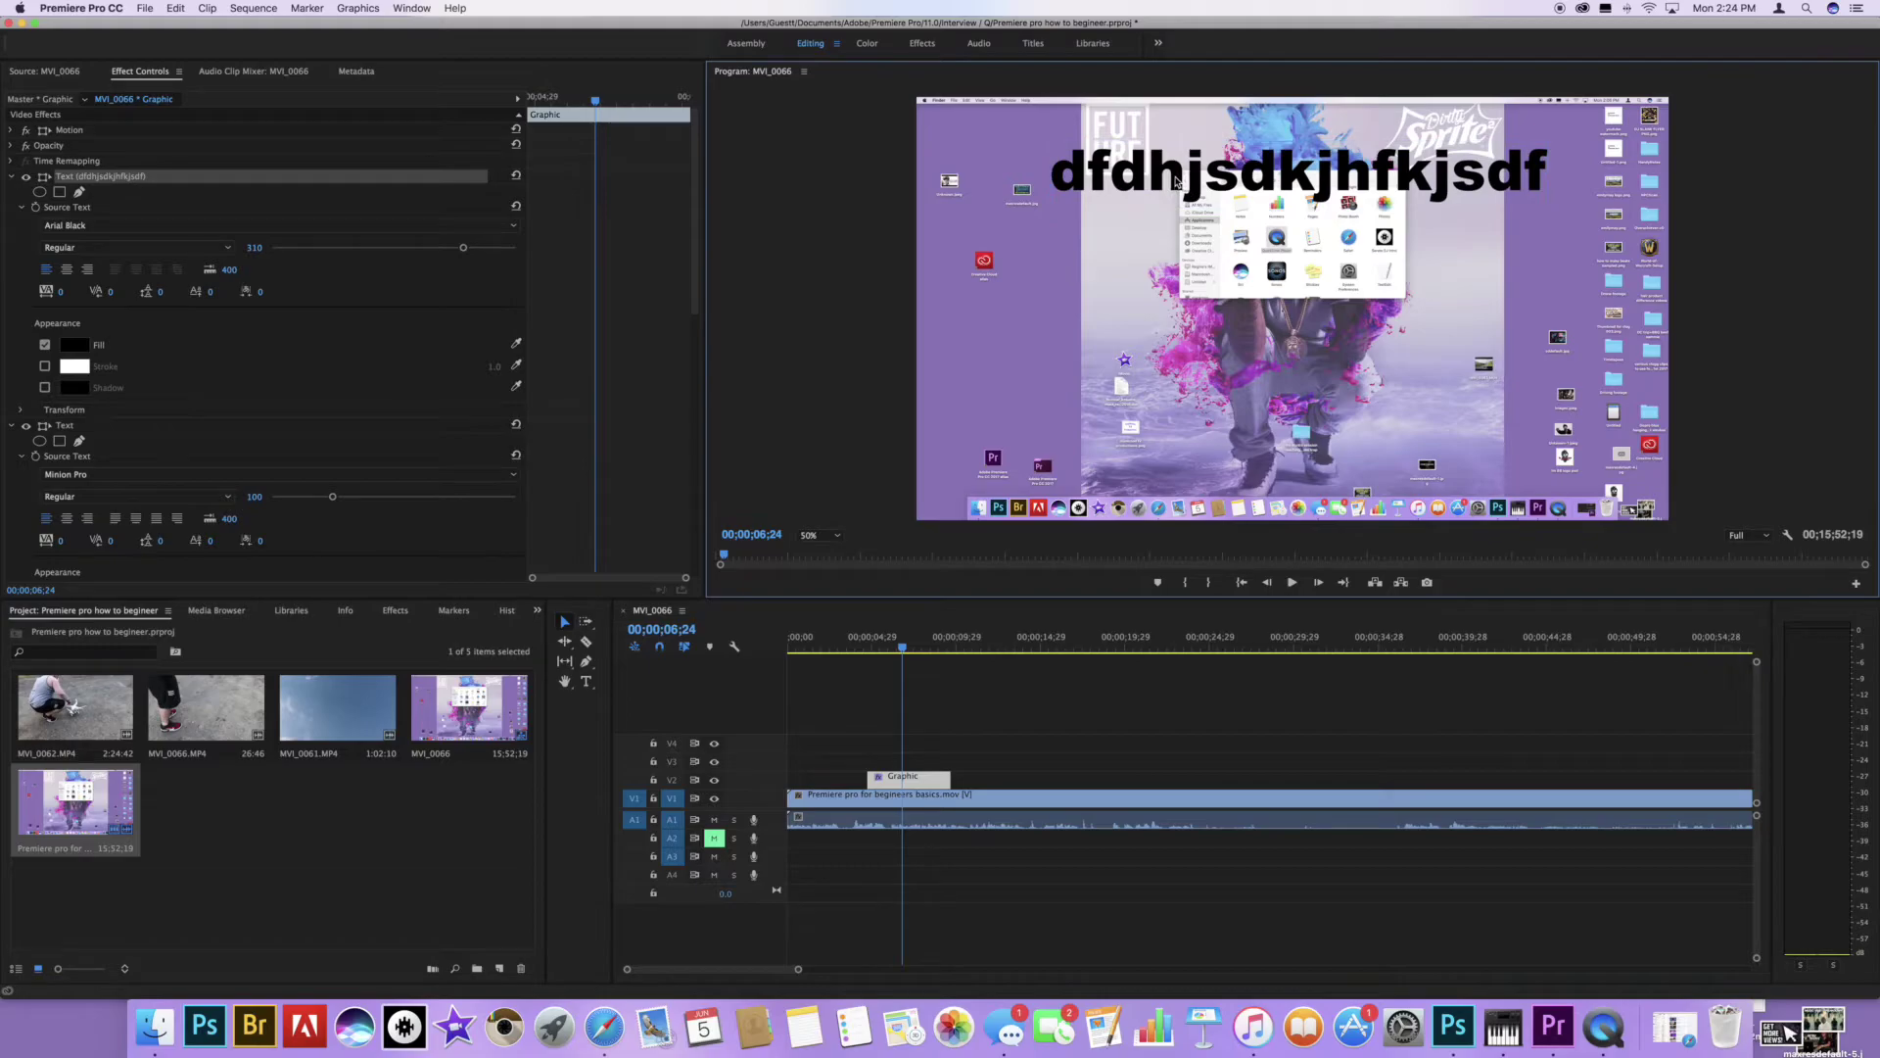
left_click_drag(922, 783, 835, 784)
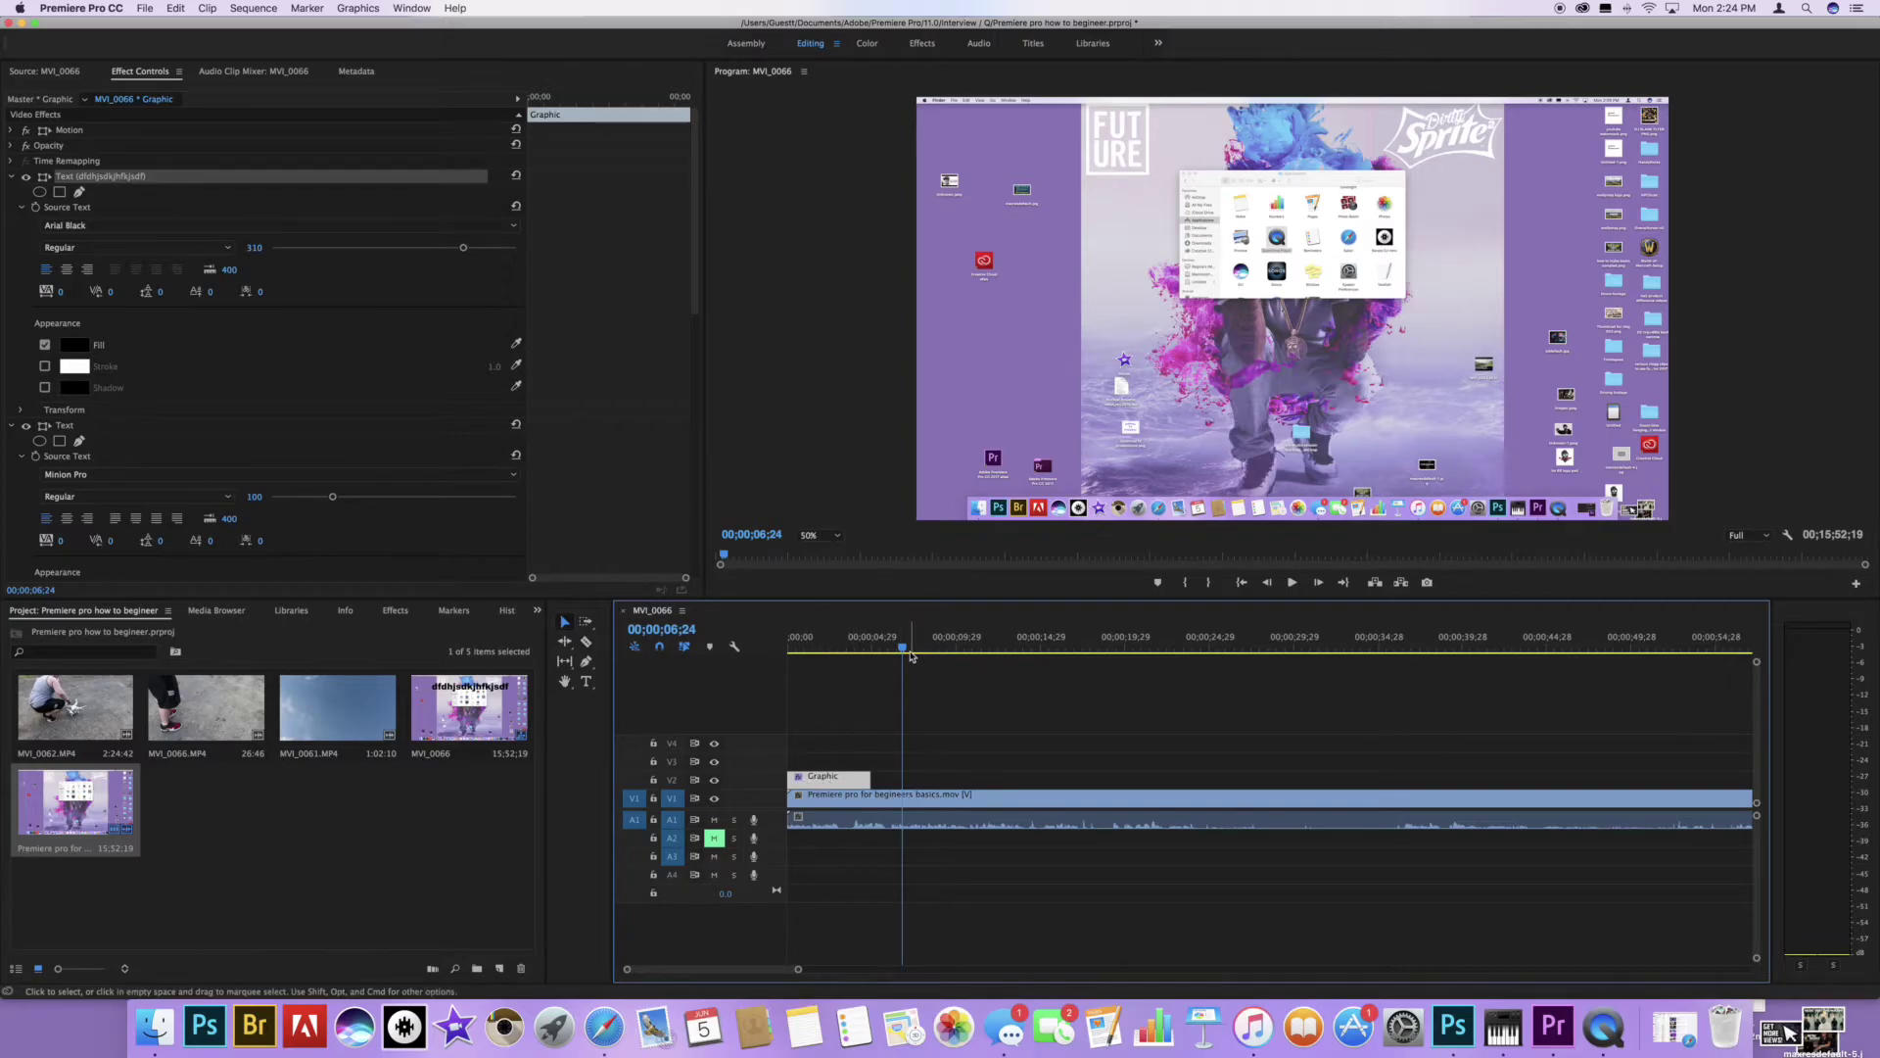
left_click_drag(902, 648, 940, 683)
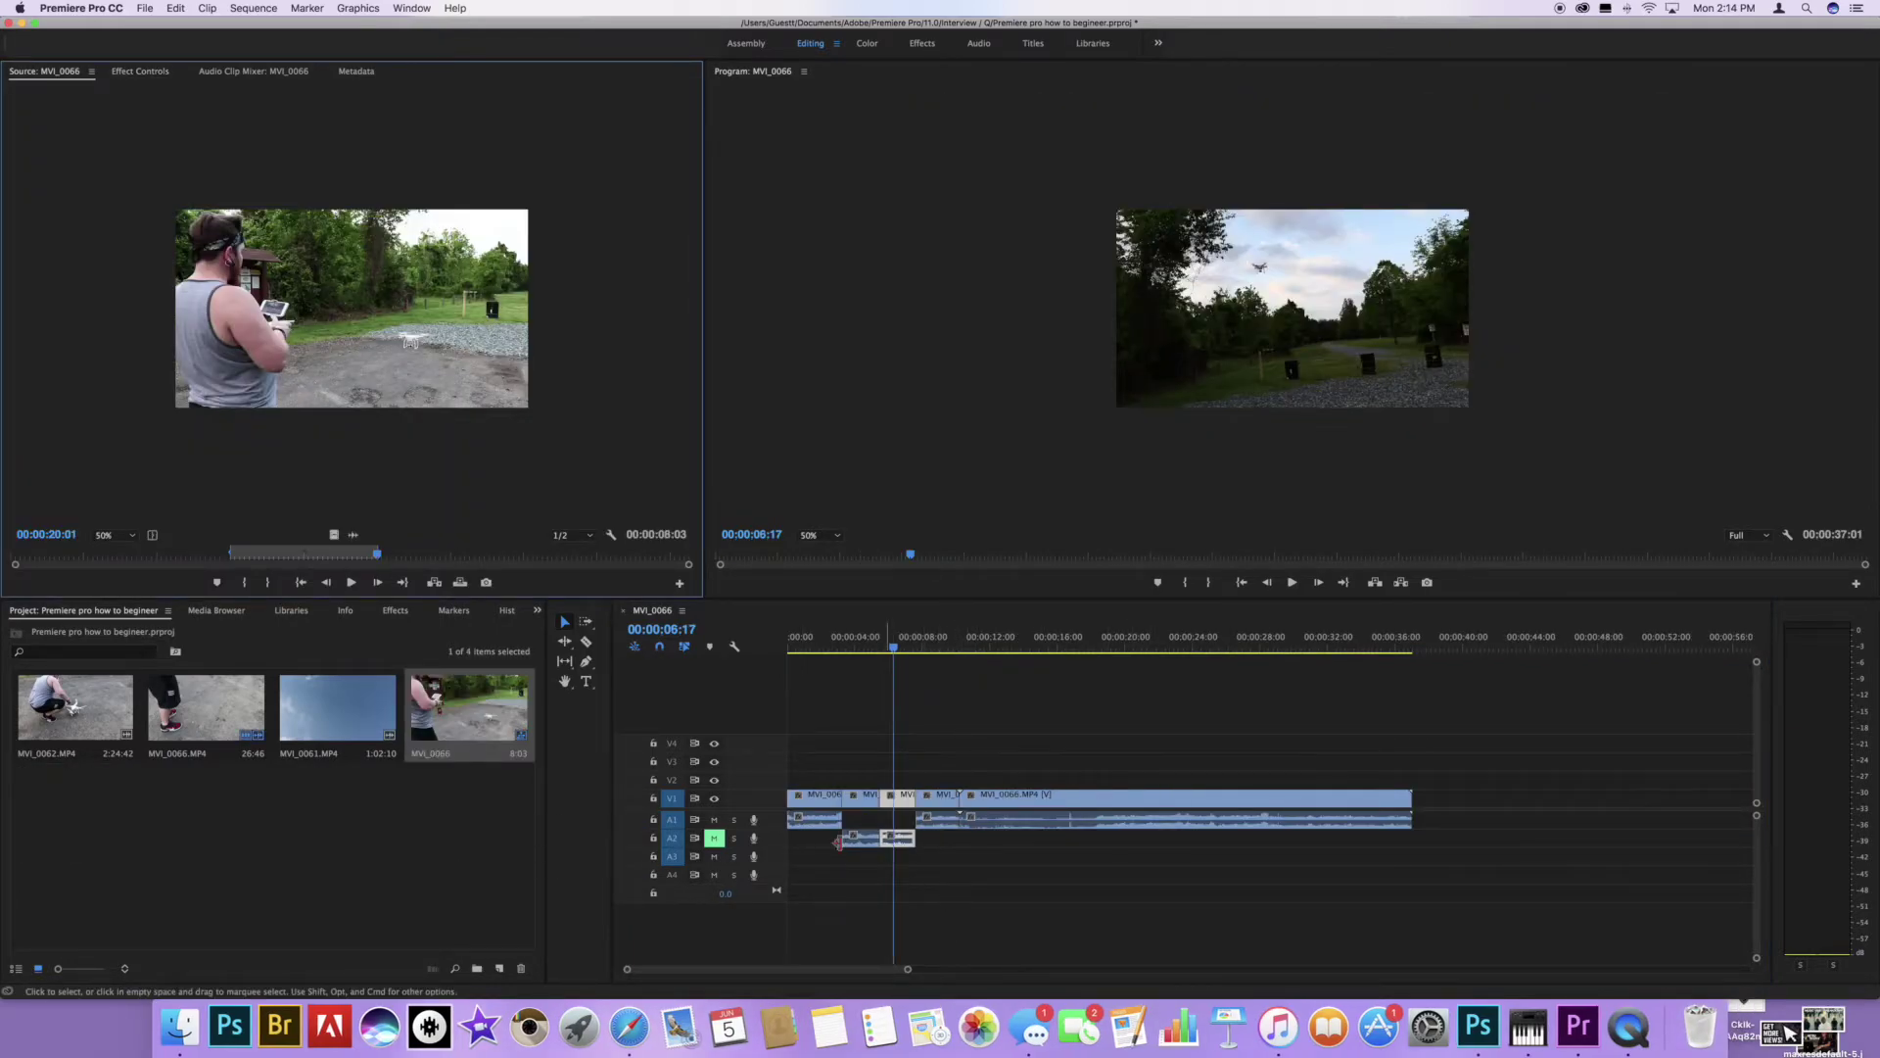
Add a transition at the start of the first V1 clip and play it from the beginning of the sequence.
left_click(830, 805)
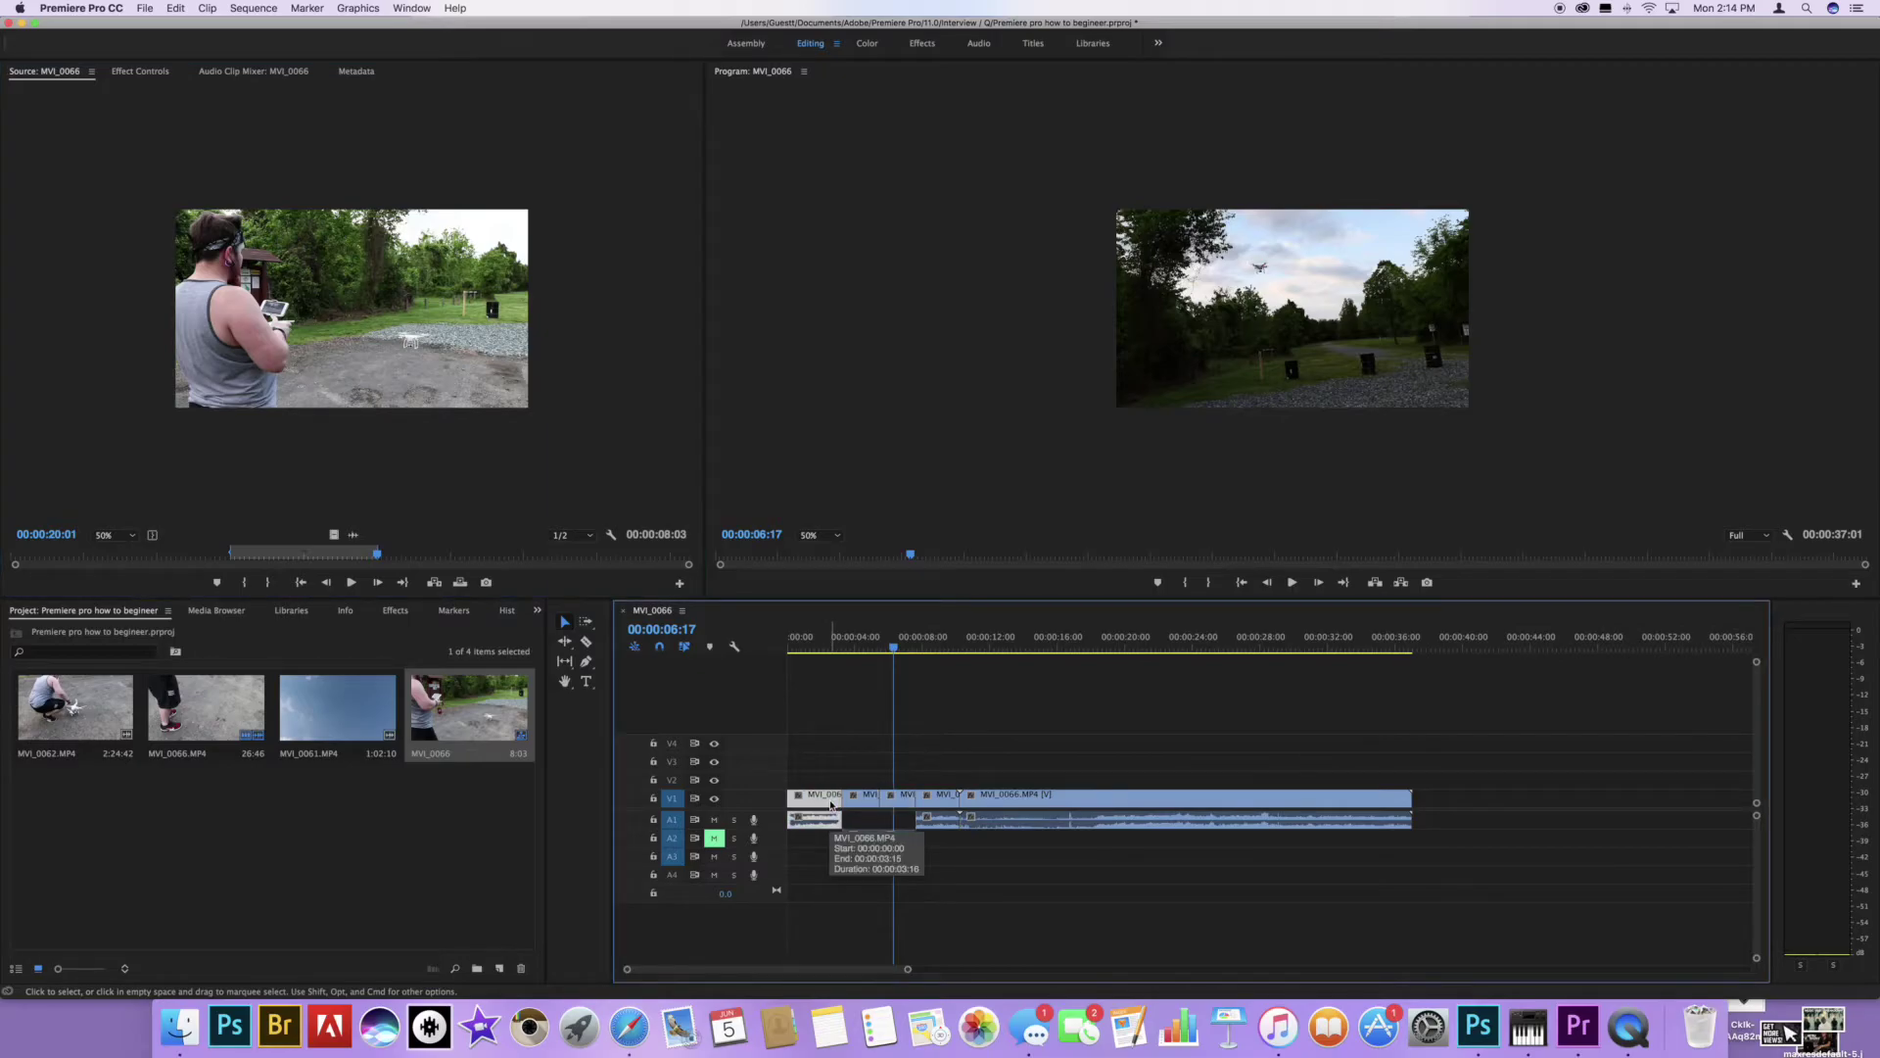
left_click_drag(830, 804, 831, 804)
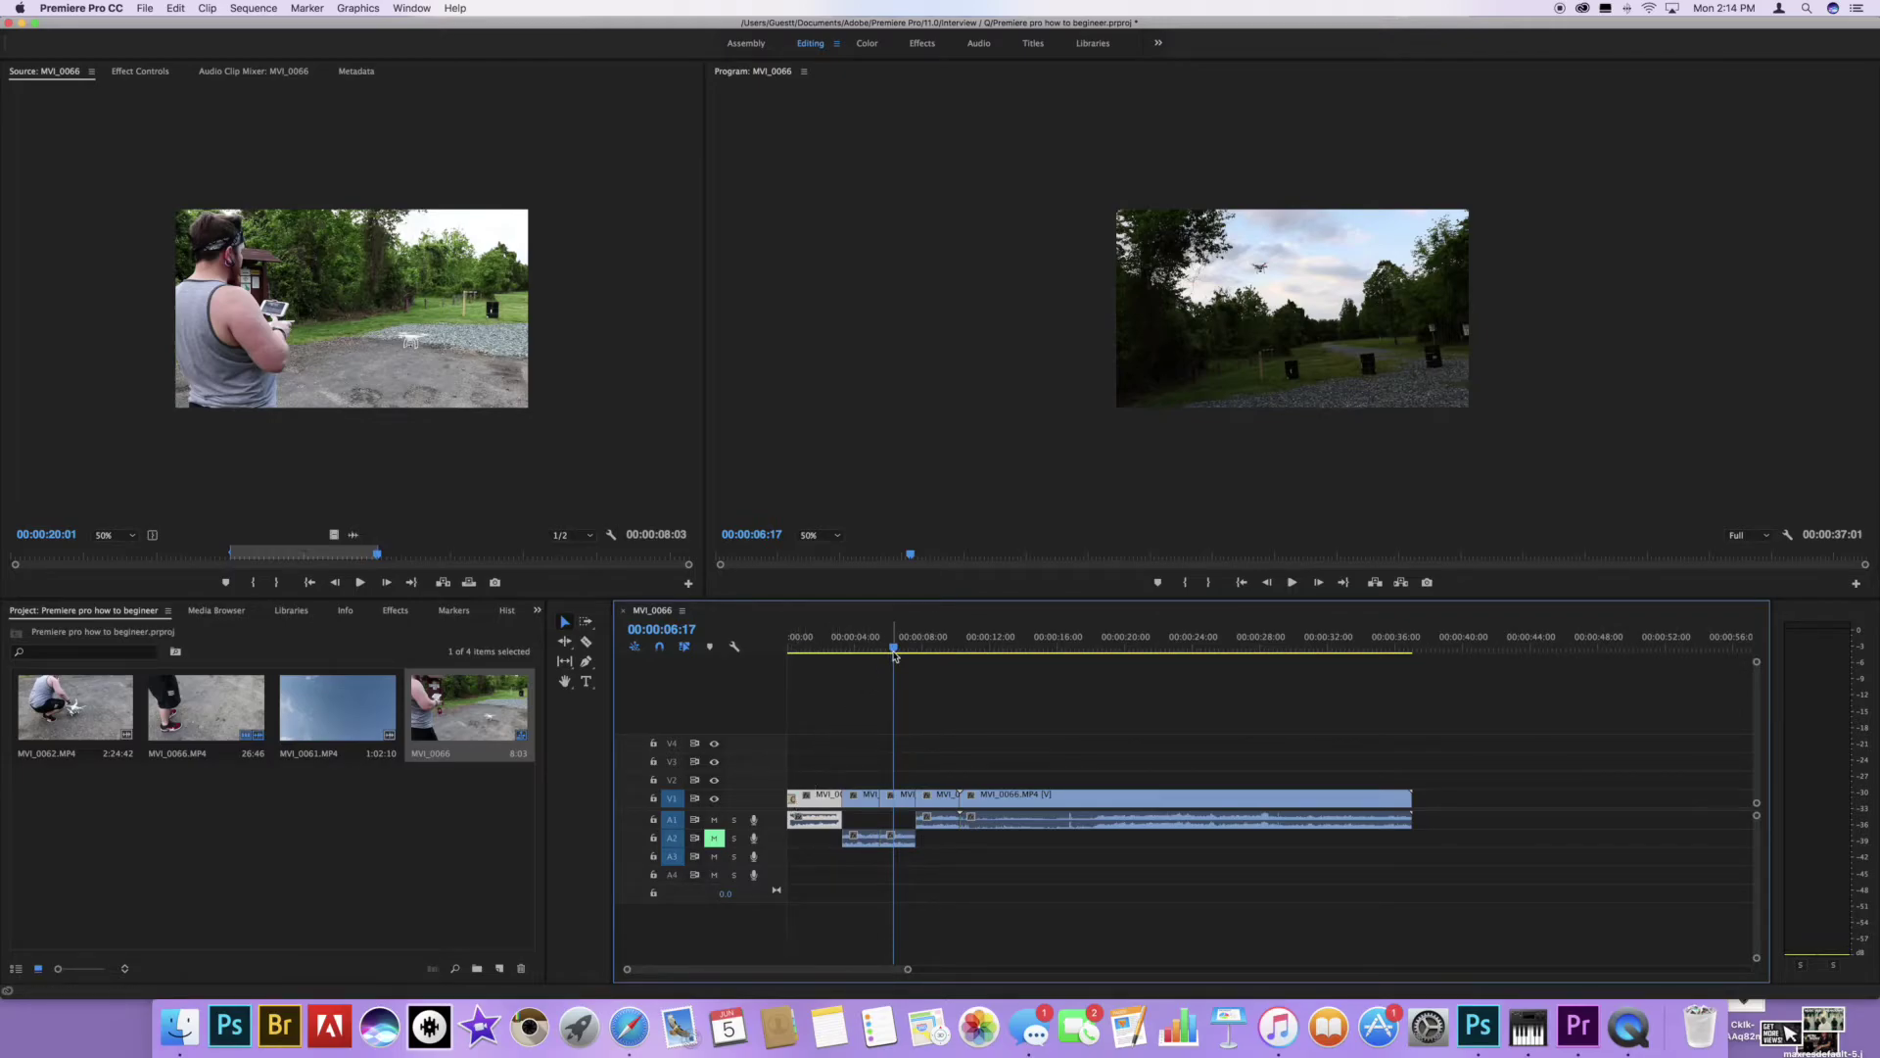
left_click_drag(894, 649, 773, 647)
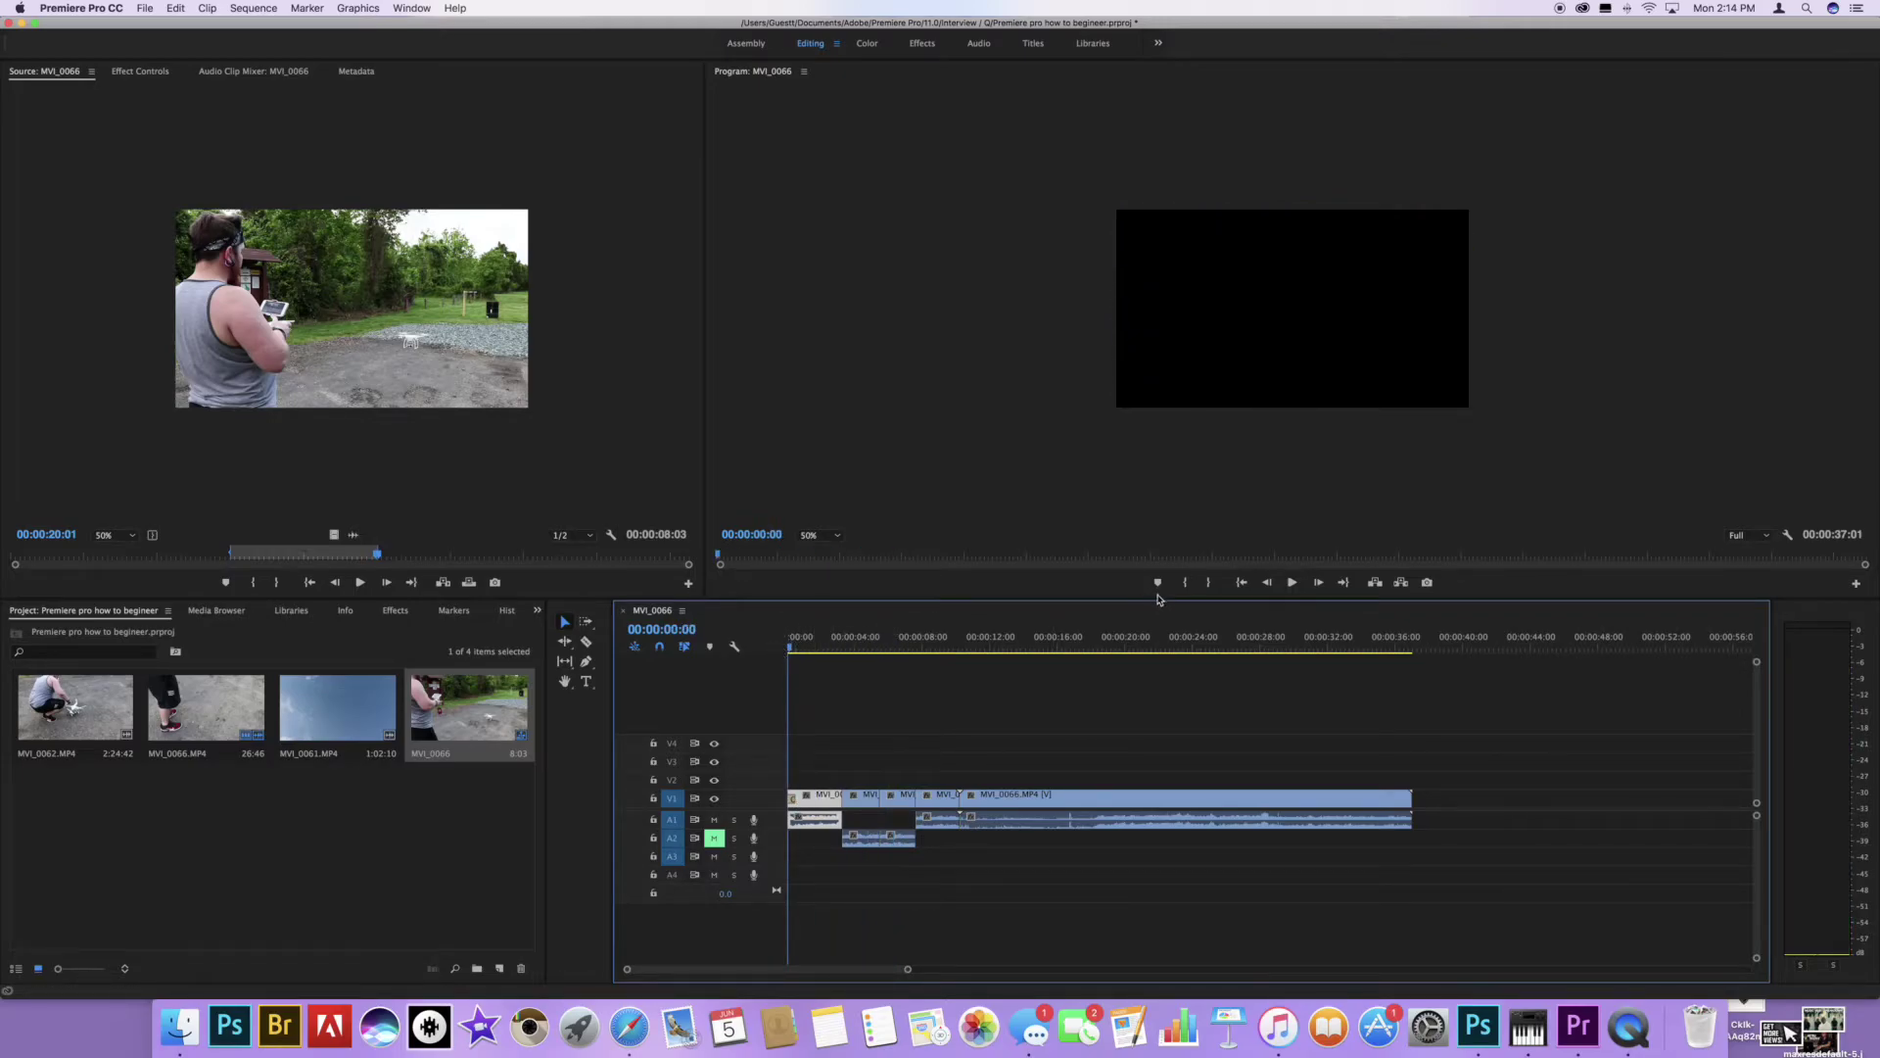
left_click(1293, 583)
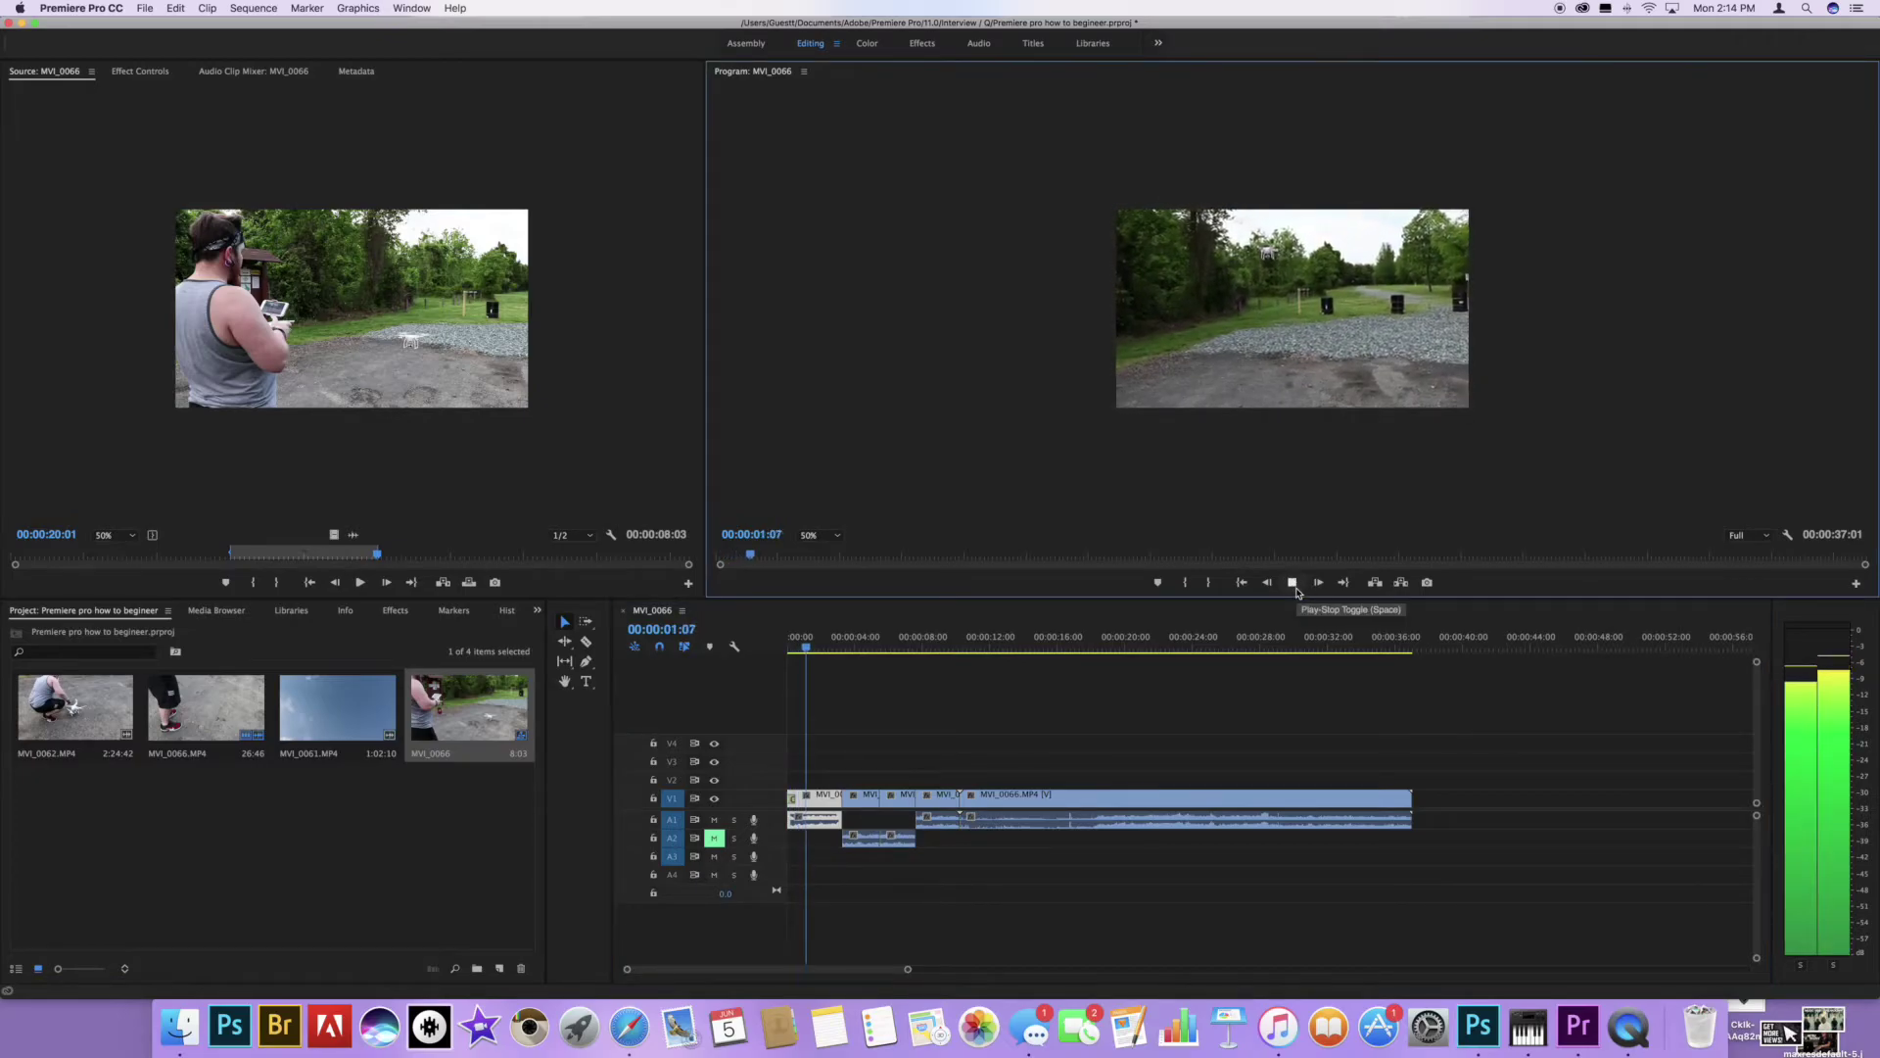
key("space")
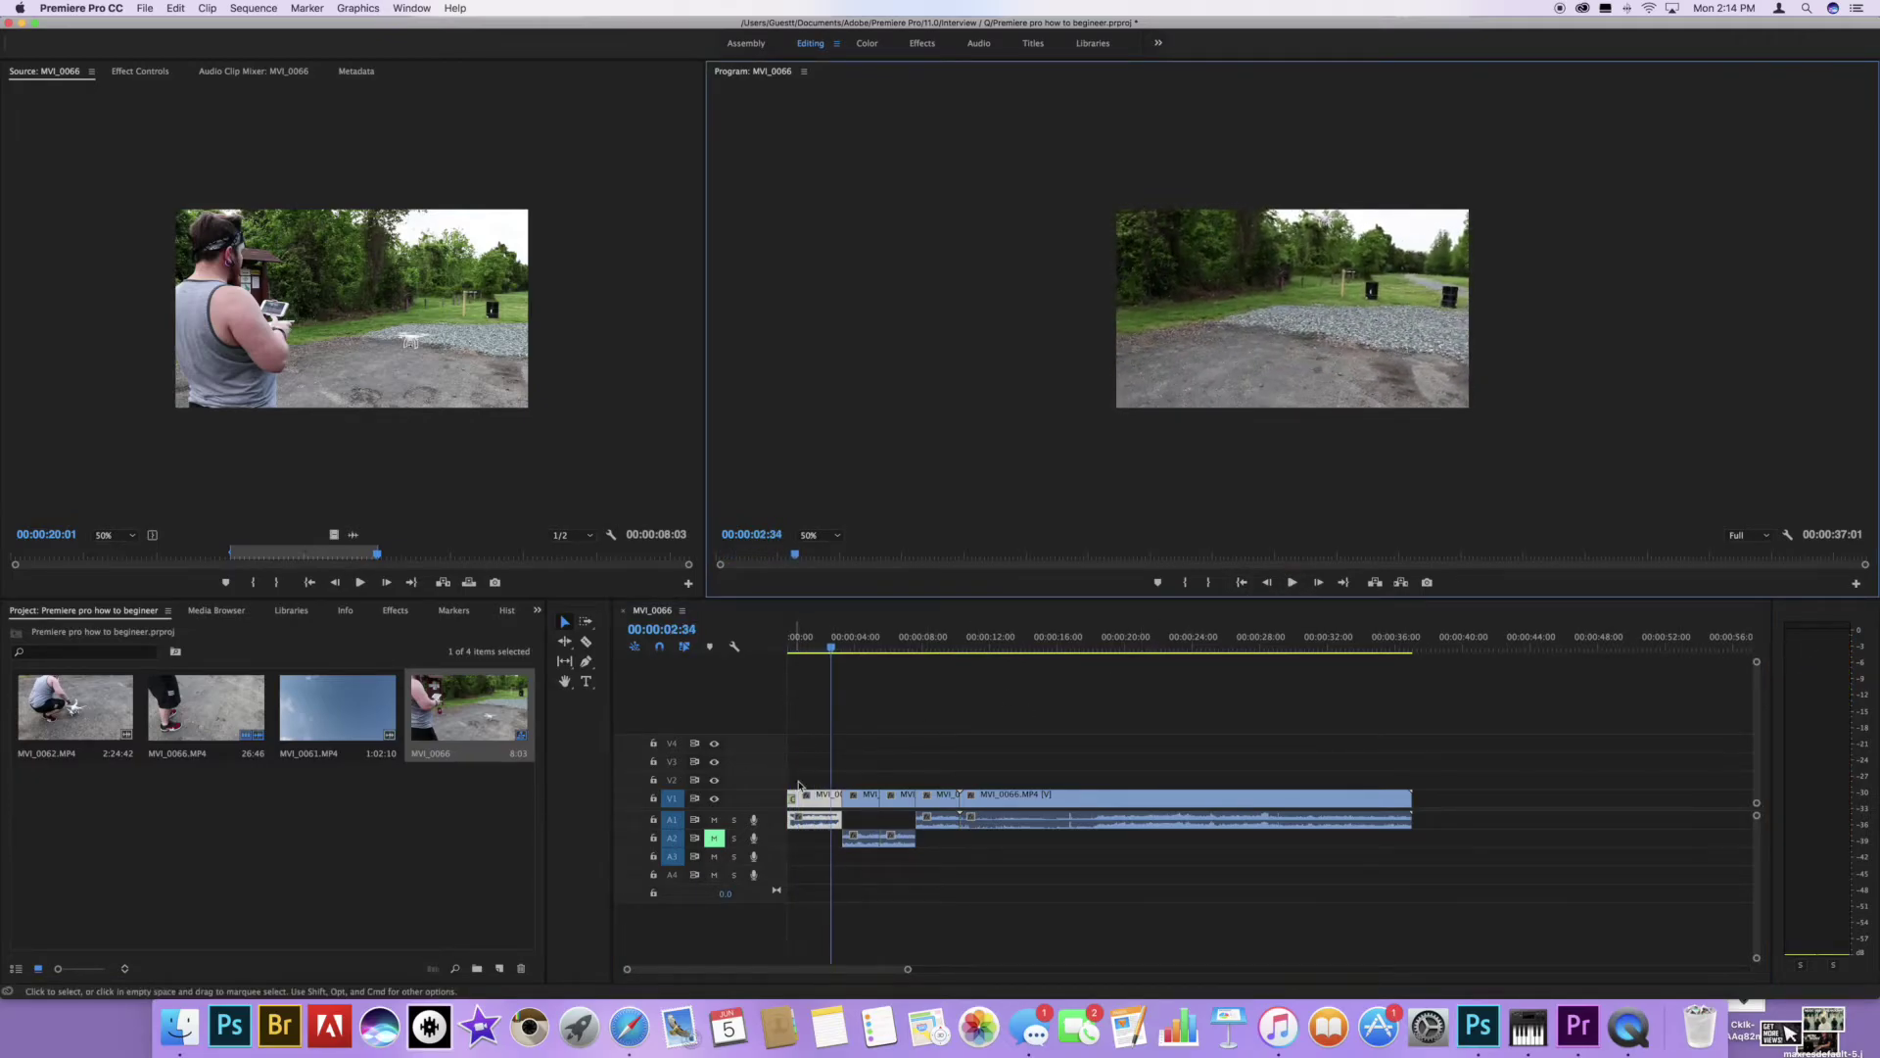
Add a transition at the start of the second V1 clip, at the cut from the first clip, and play across it.
left_click(859, 803)
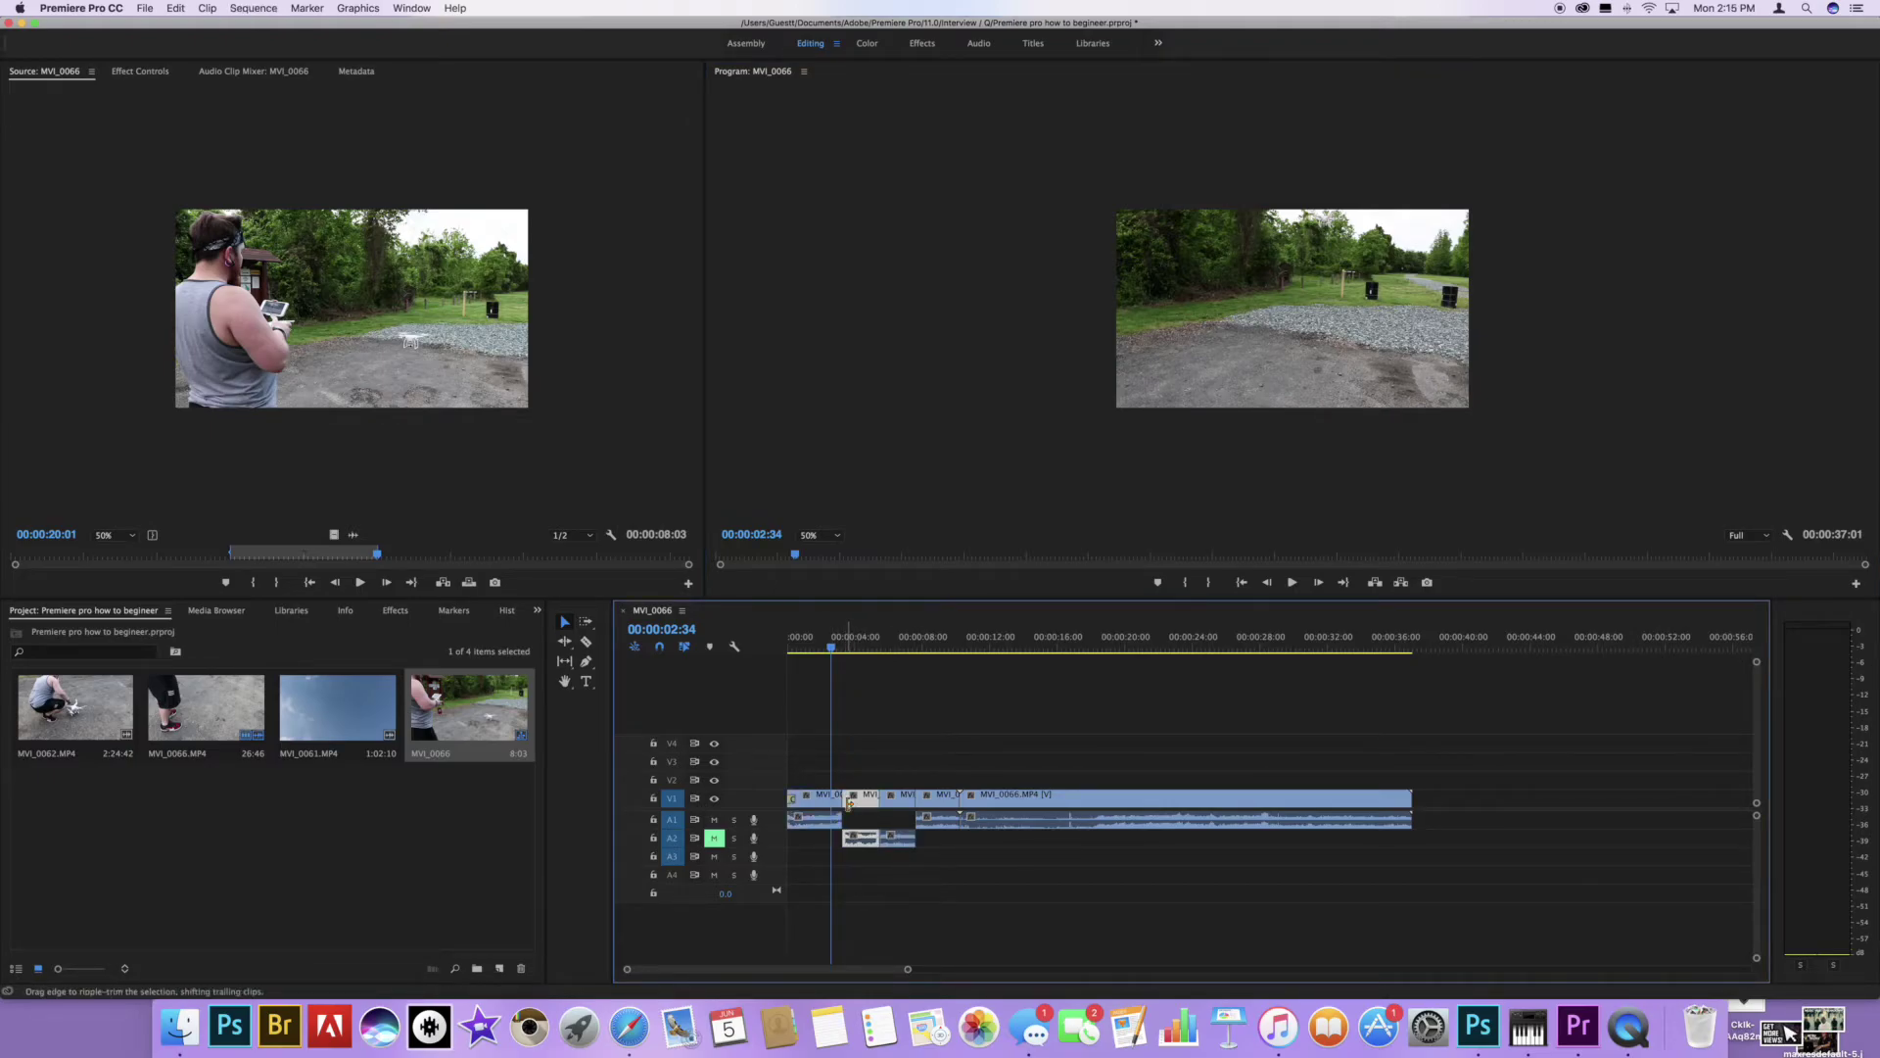
left_click(847, 805)
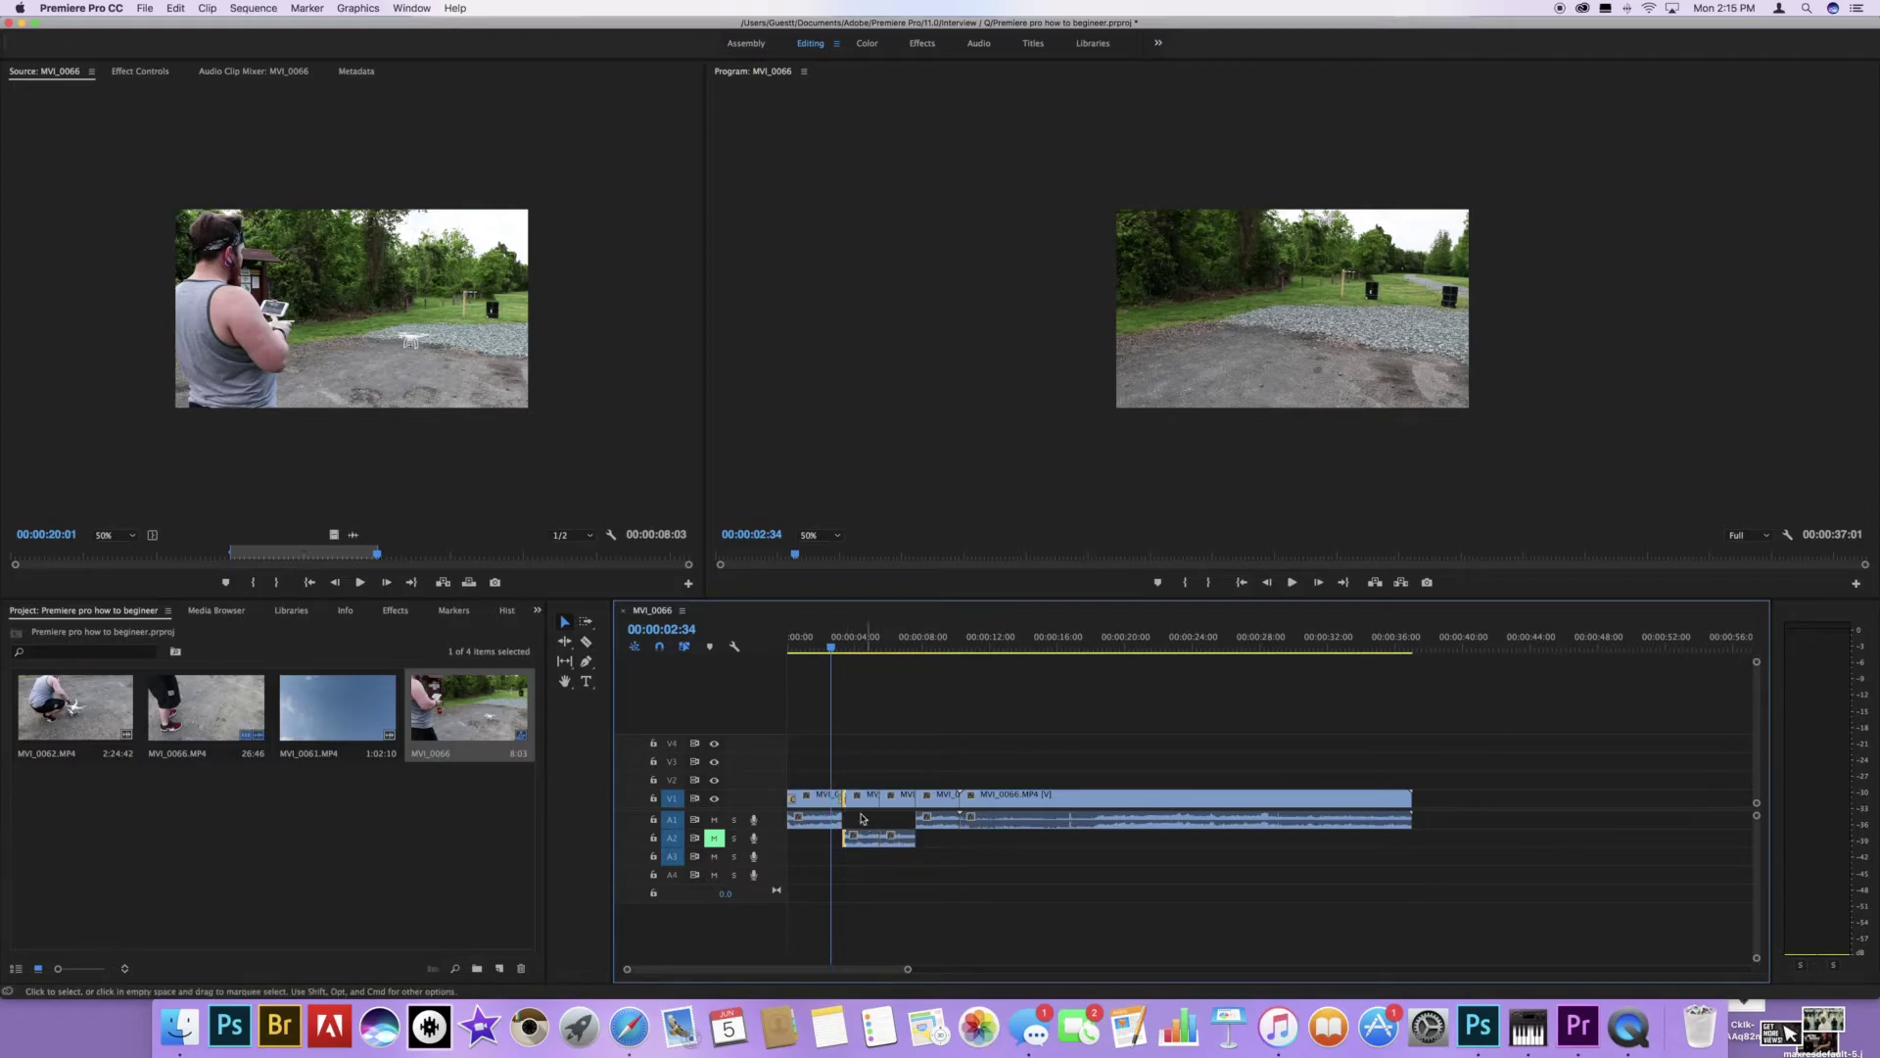
left_click(1292, 584)
left_click(1292, 584)
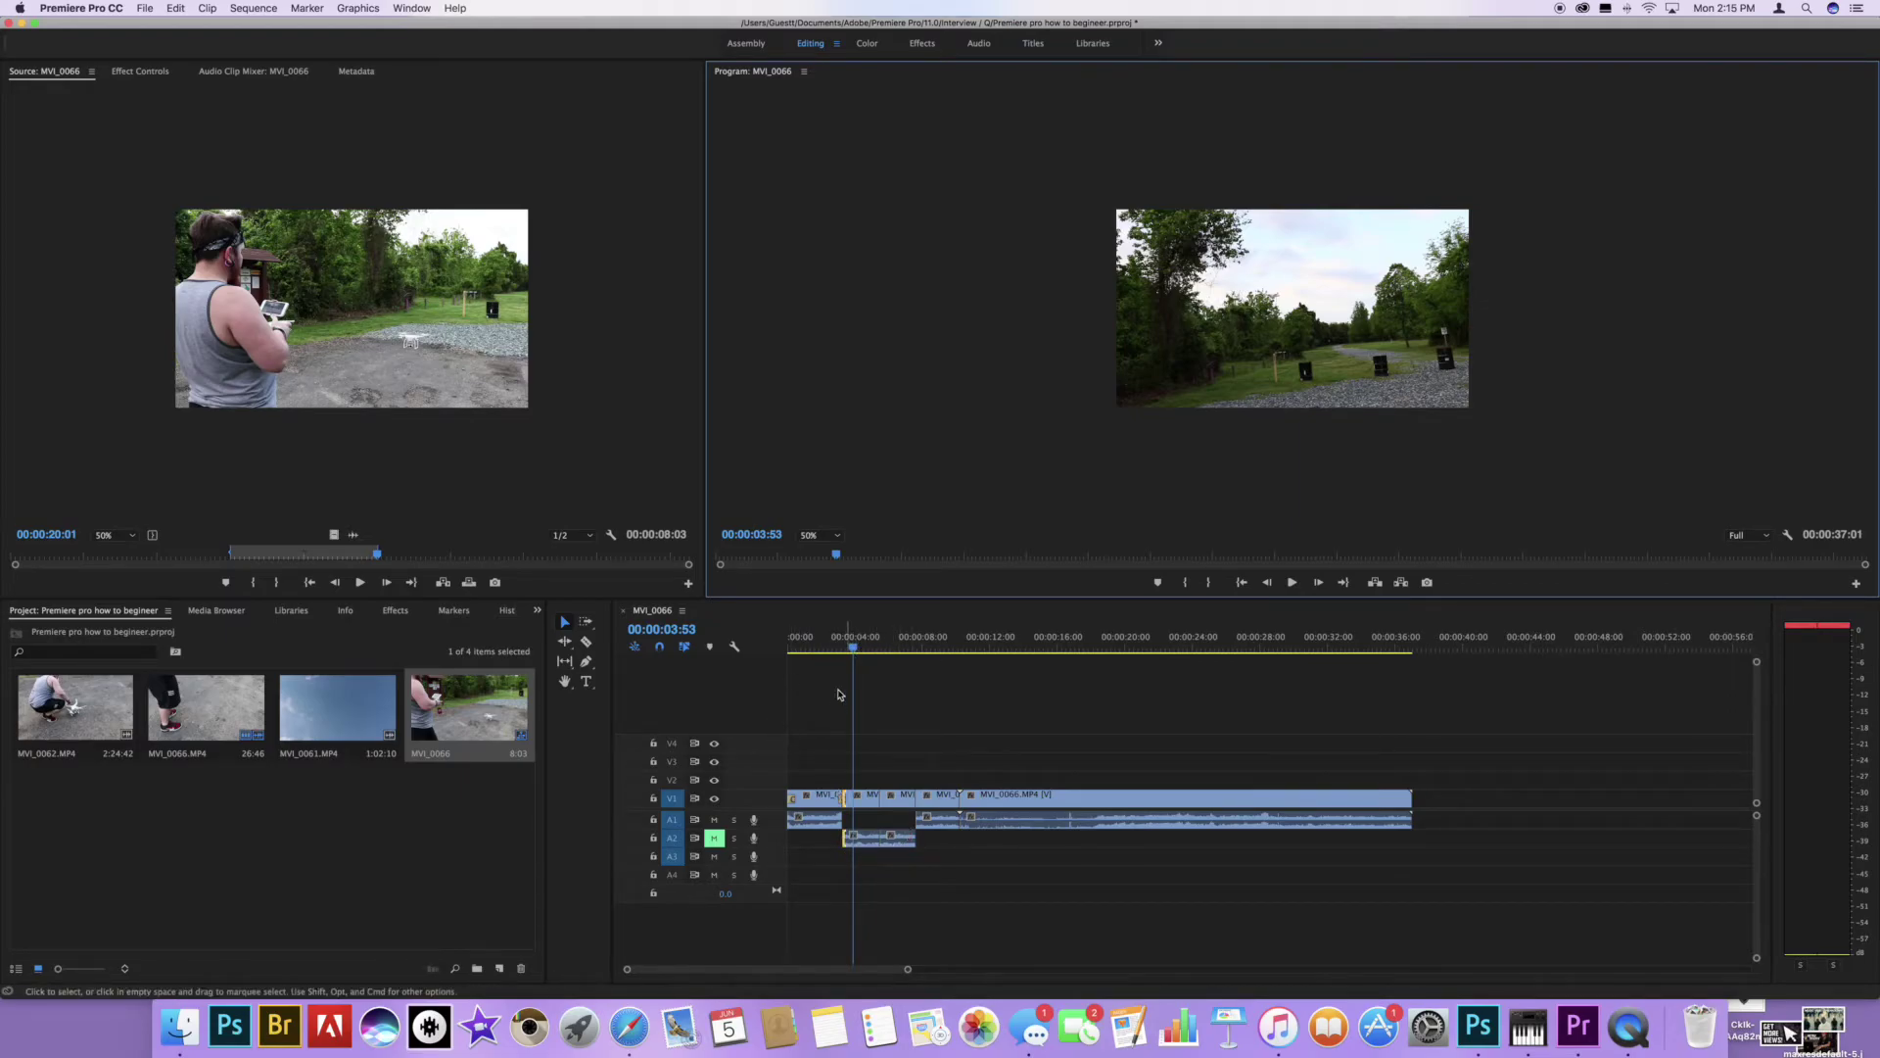
Apply the Cube Spin video transition to the cut between the third and fourth V1 clips and play across it.
left_click(395, 611)
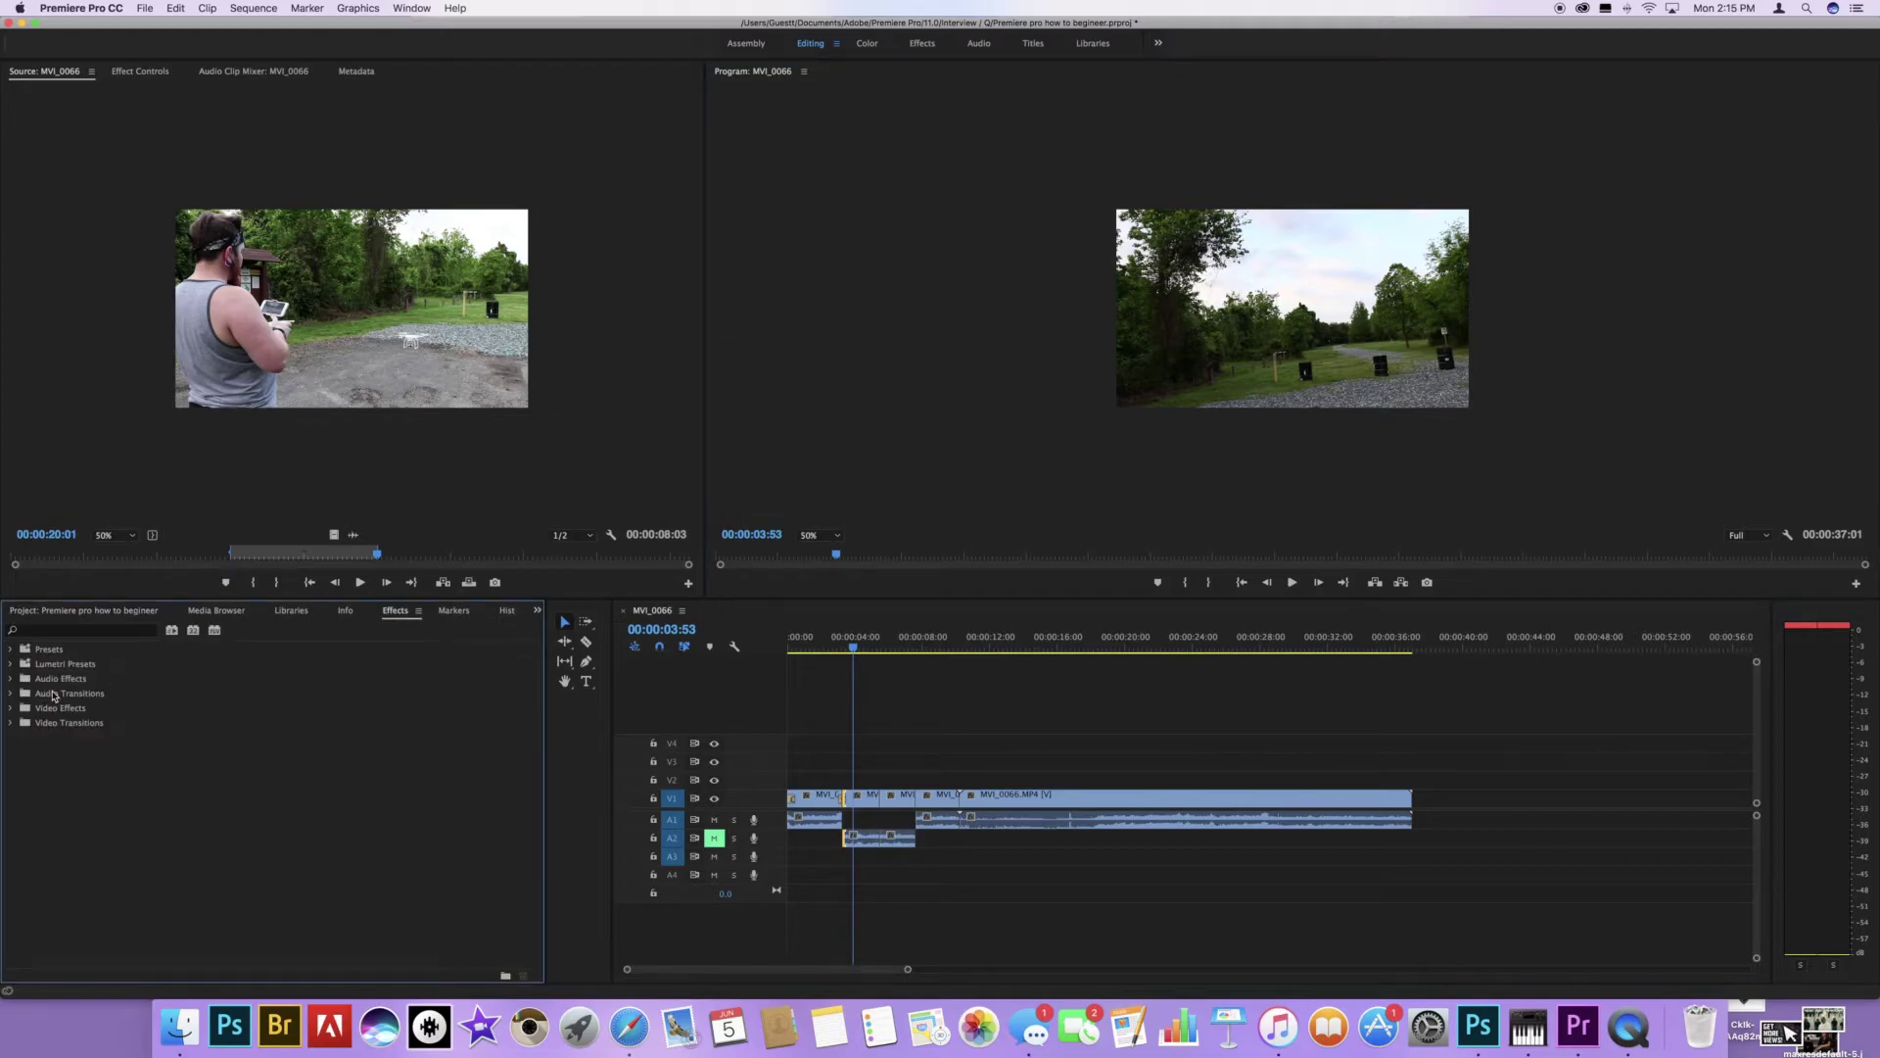
left_click(12, 724)
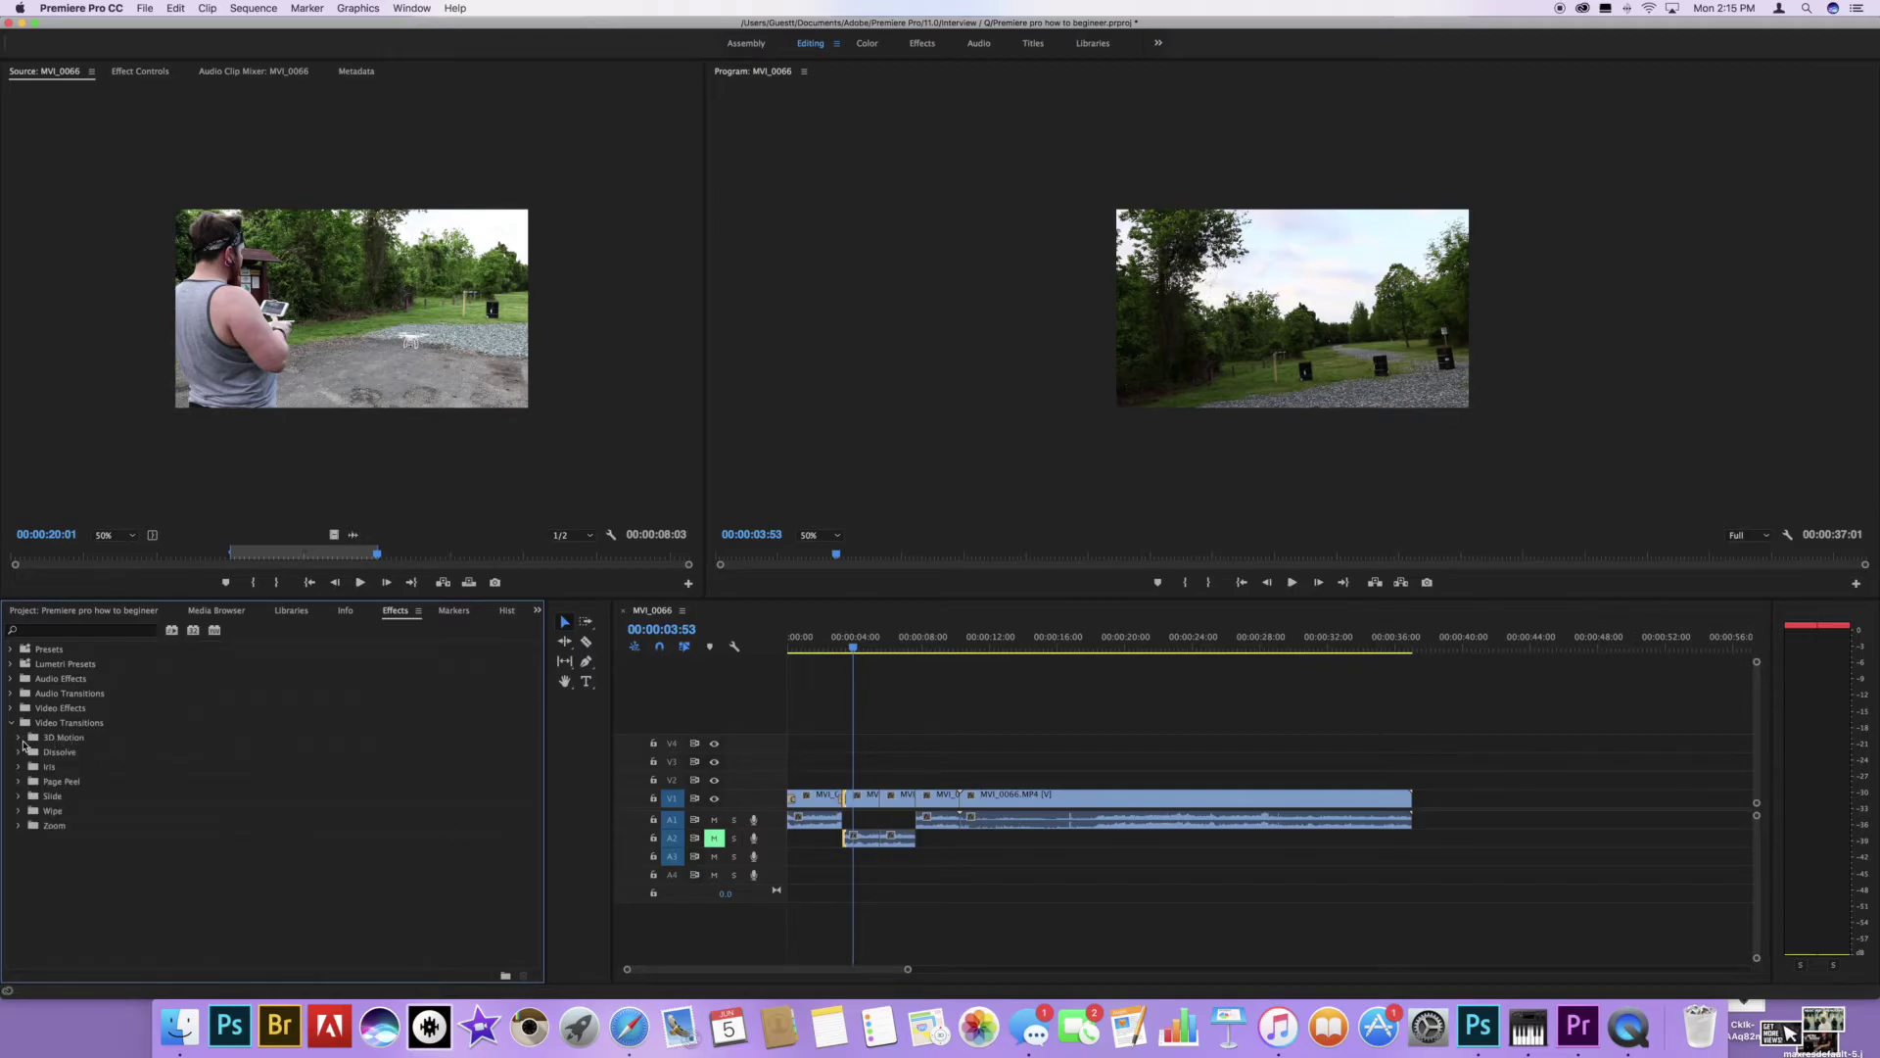
left_click(19, 740)
left_click_drag(56, 757, 920, 805)
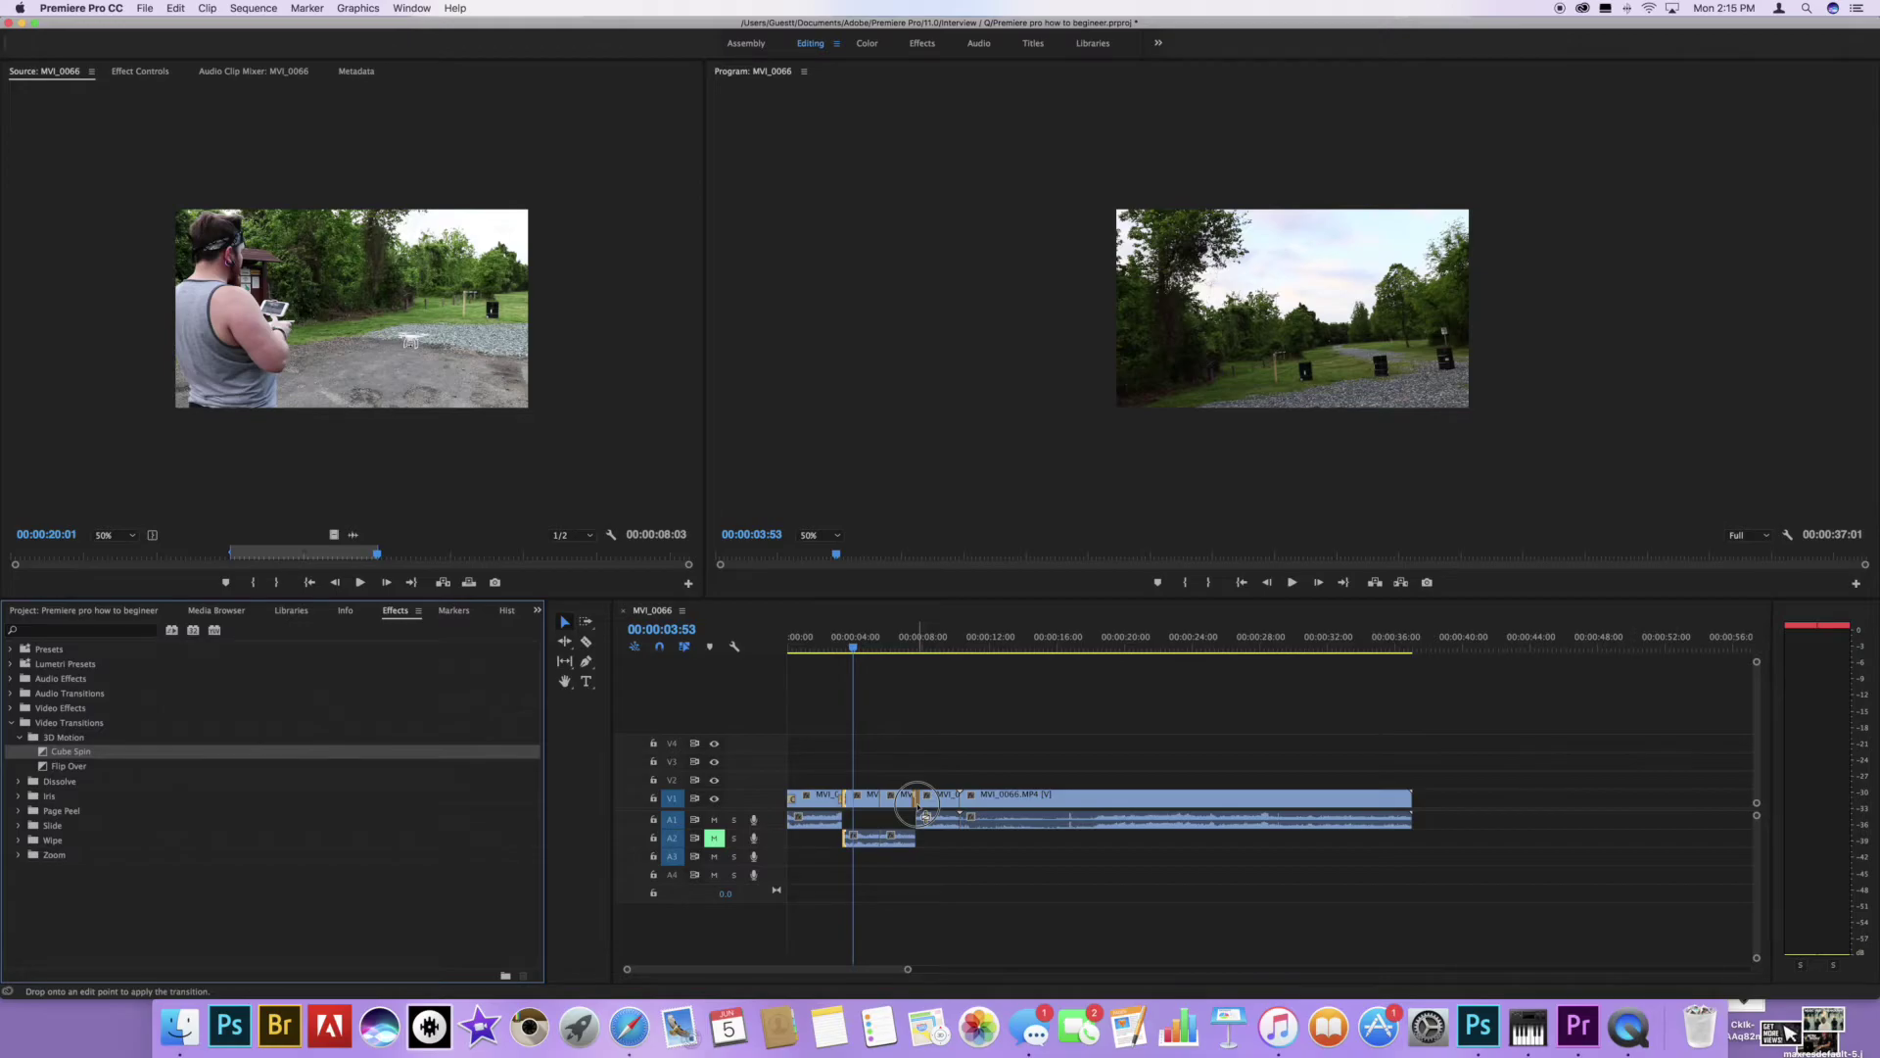
left_click_drag(925, 816, 921, 805)
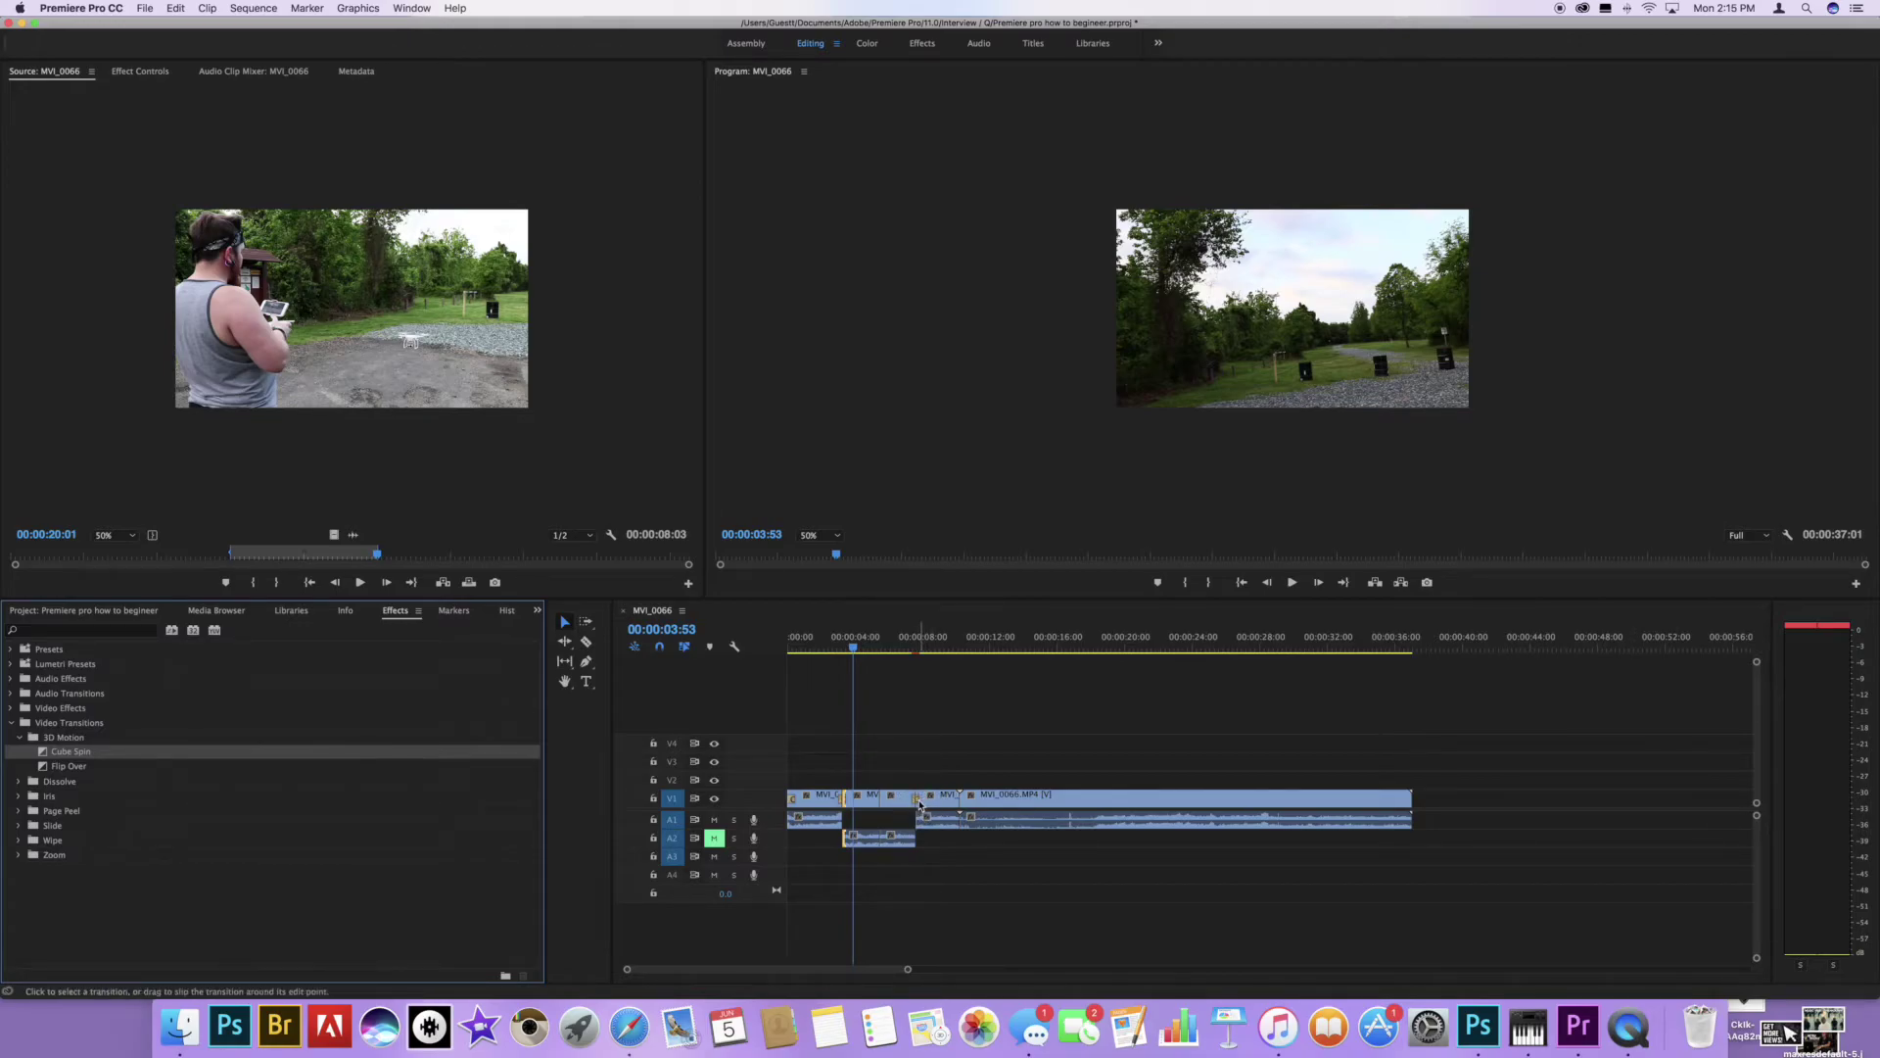
left_click(878, 656)
left_click_drag(879, 656, 912, 655)
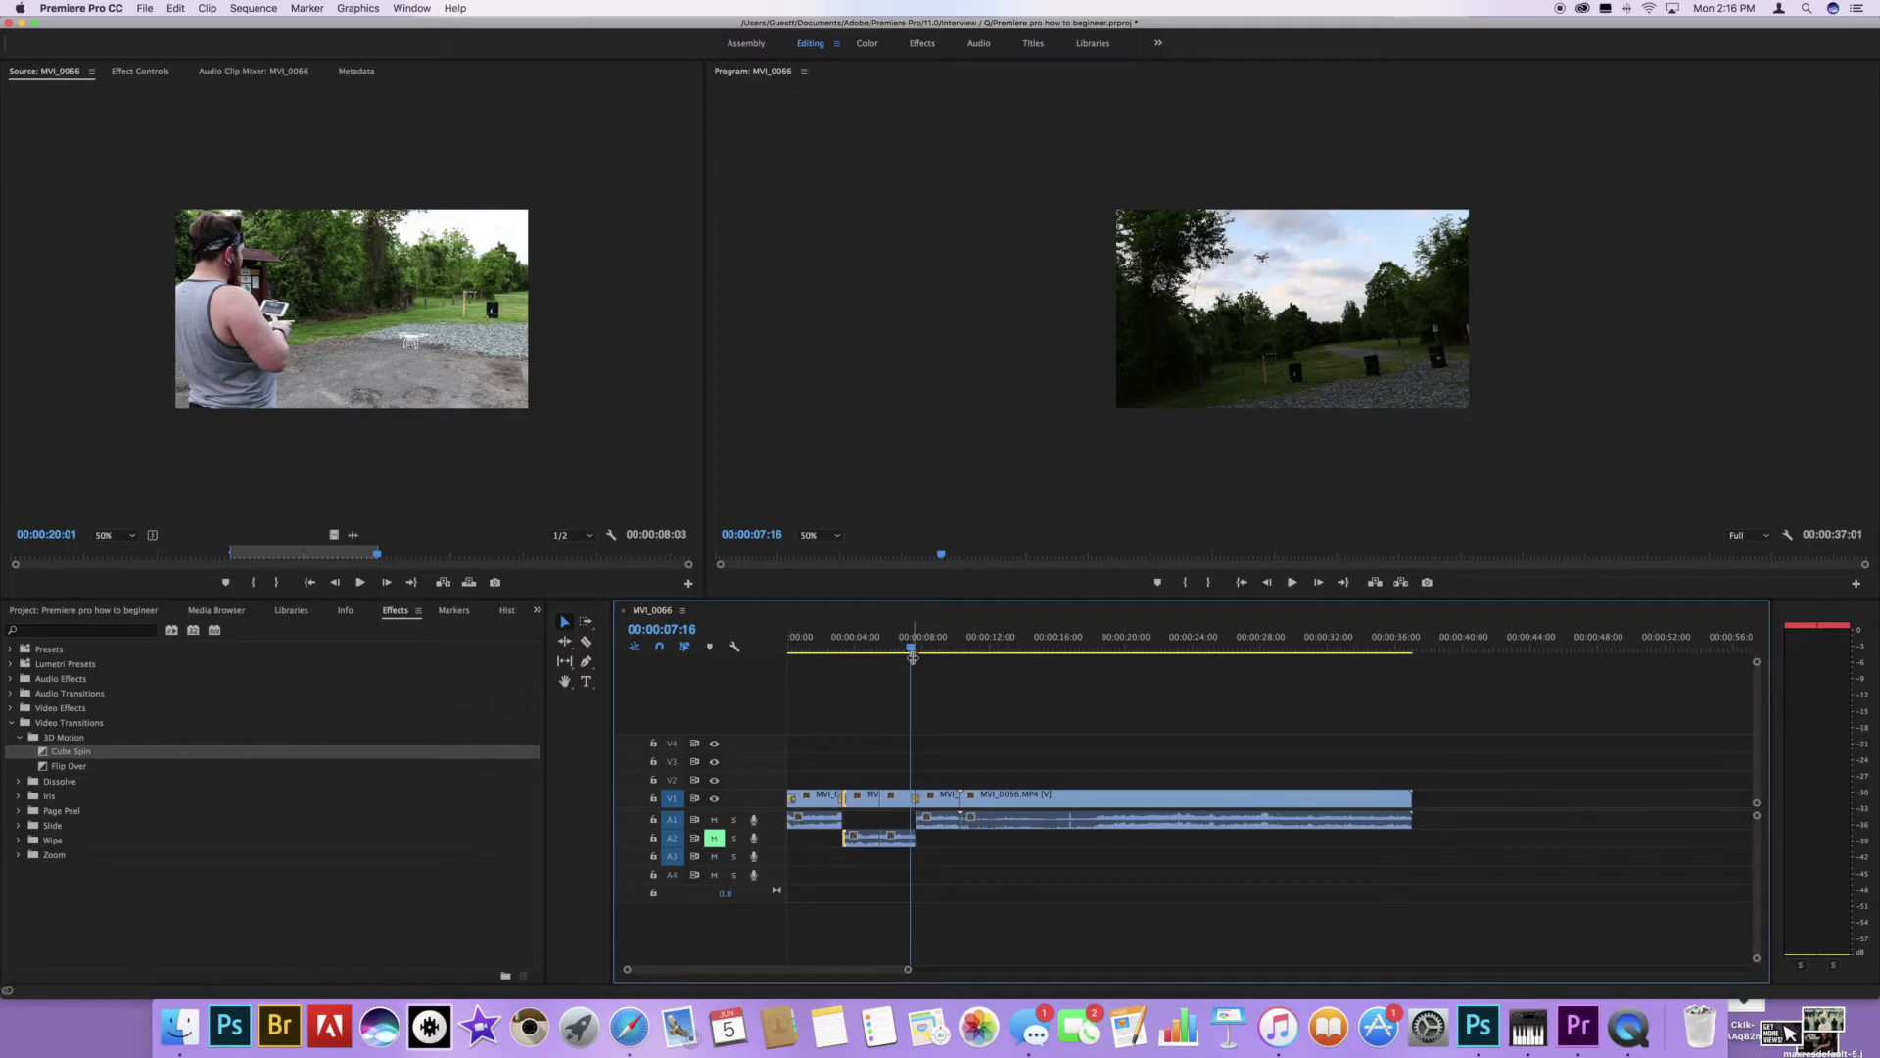
key("space")
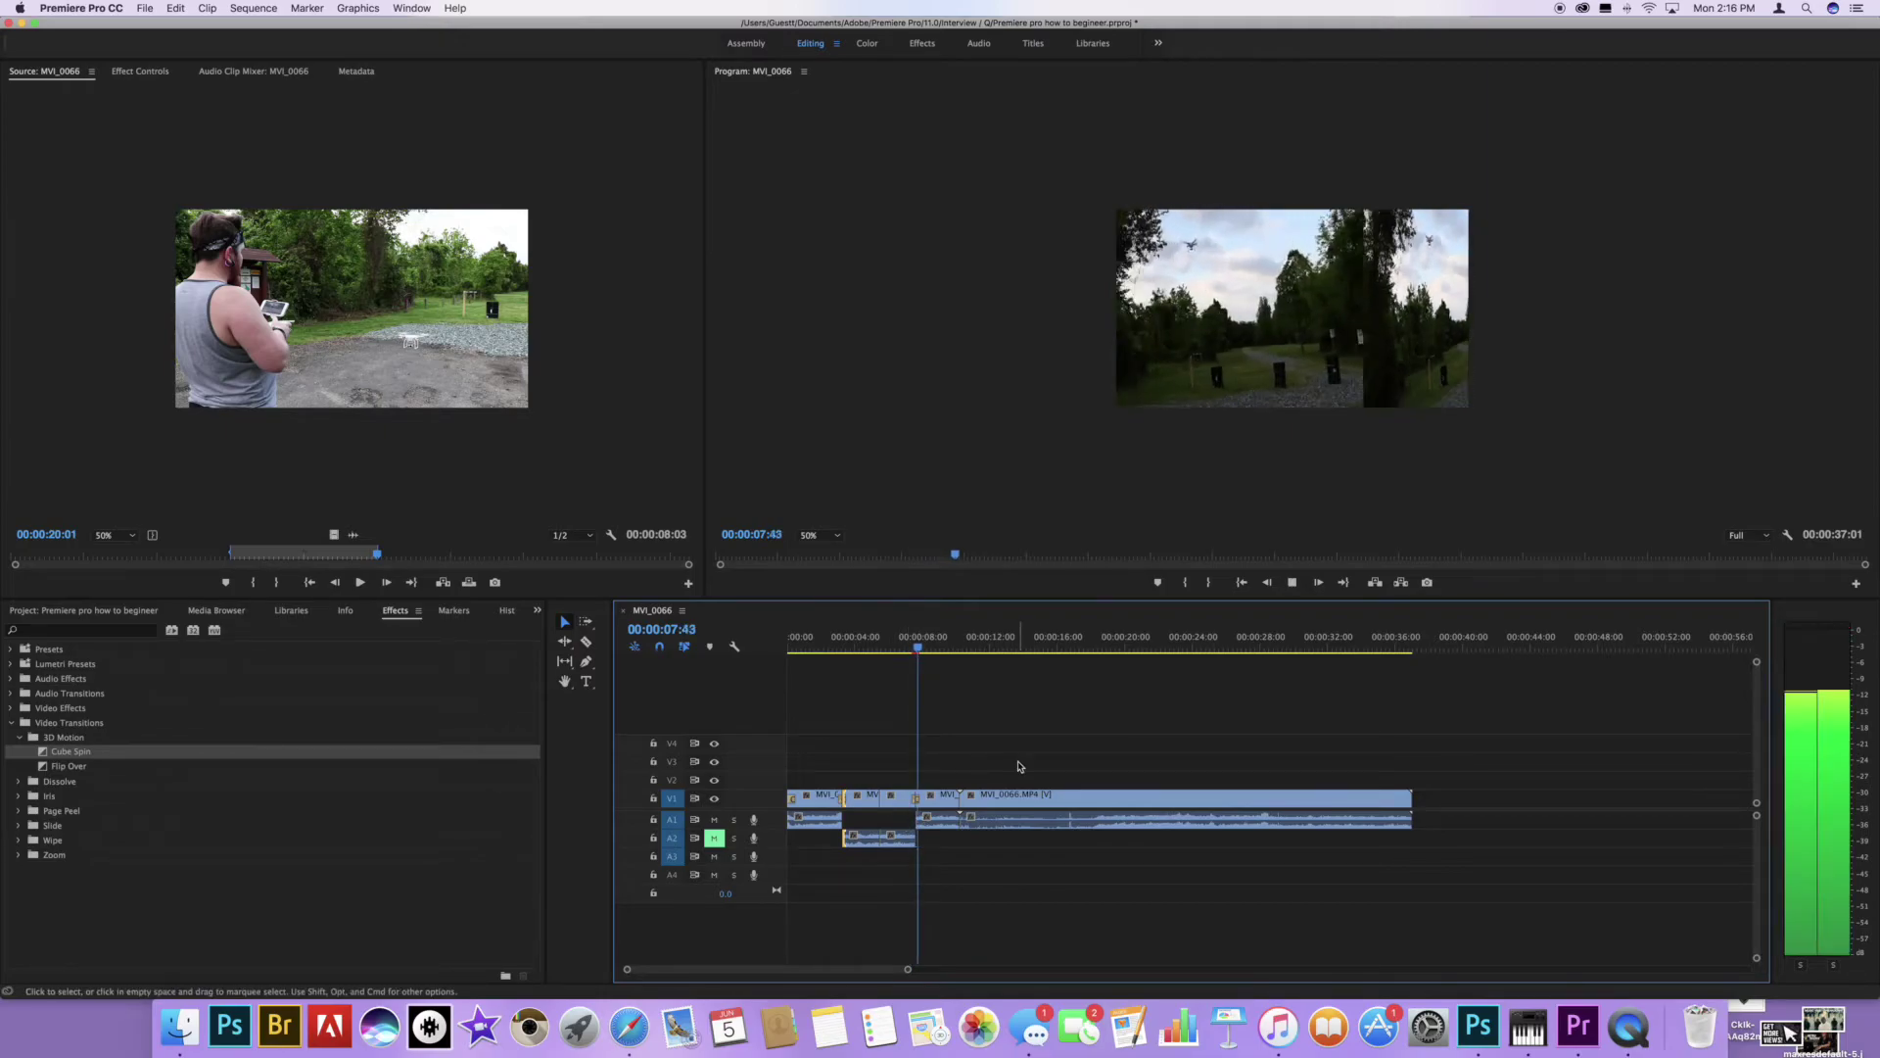
key("space")
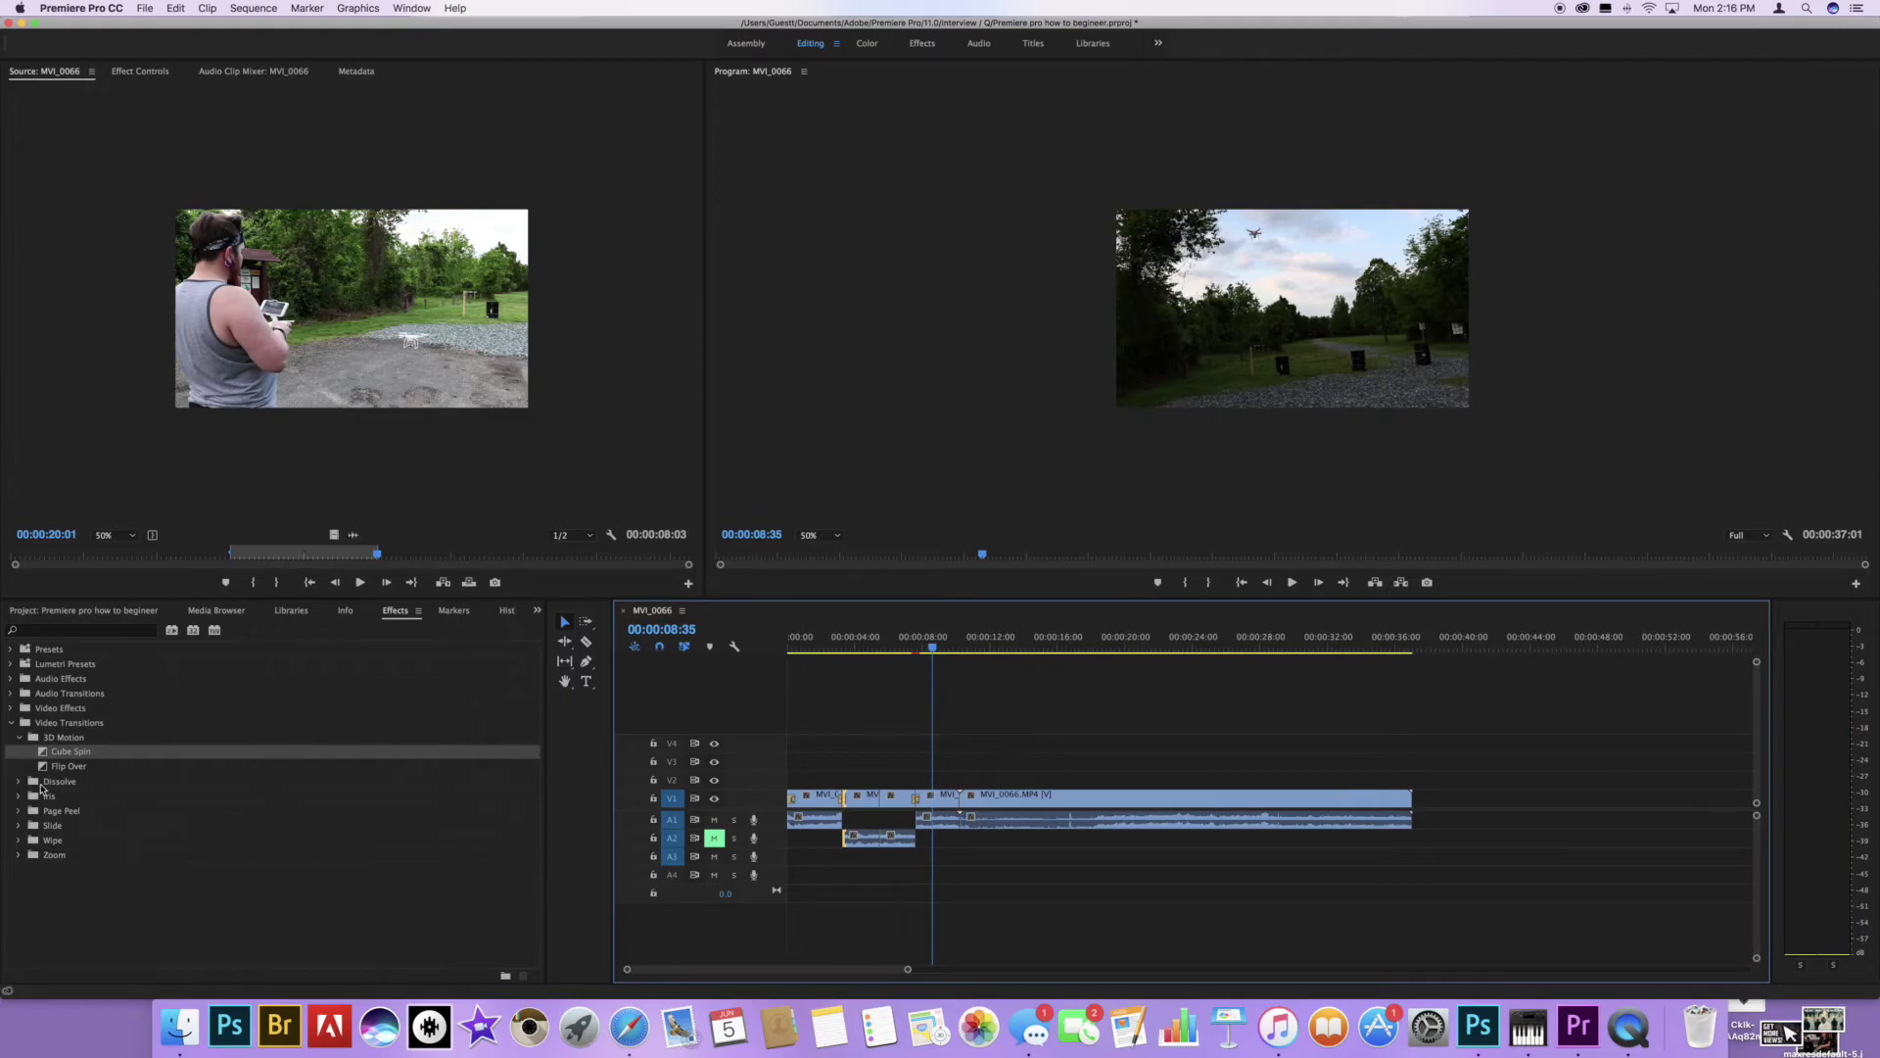
Apply the Flip Over video transition to the cut between the second and third V1 clips and play across it.
left_click_drag(69, 765, 966, 805)
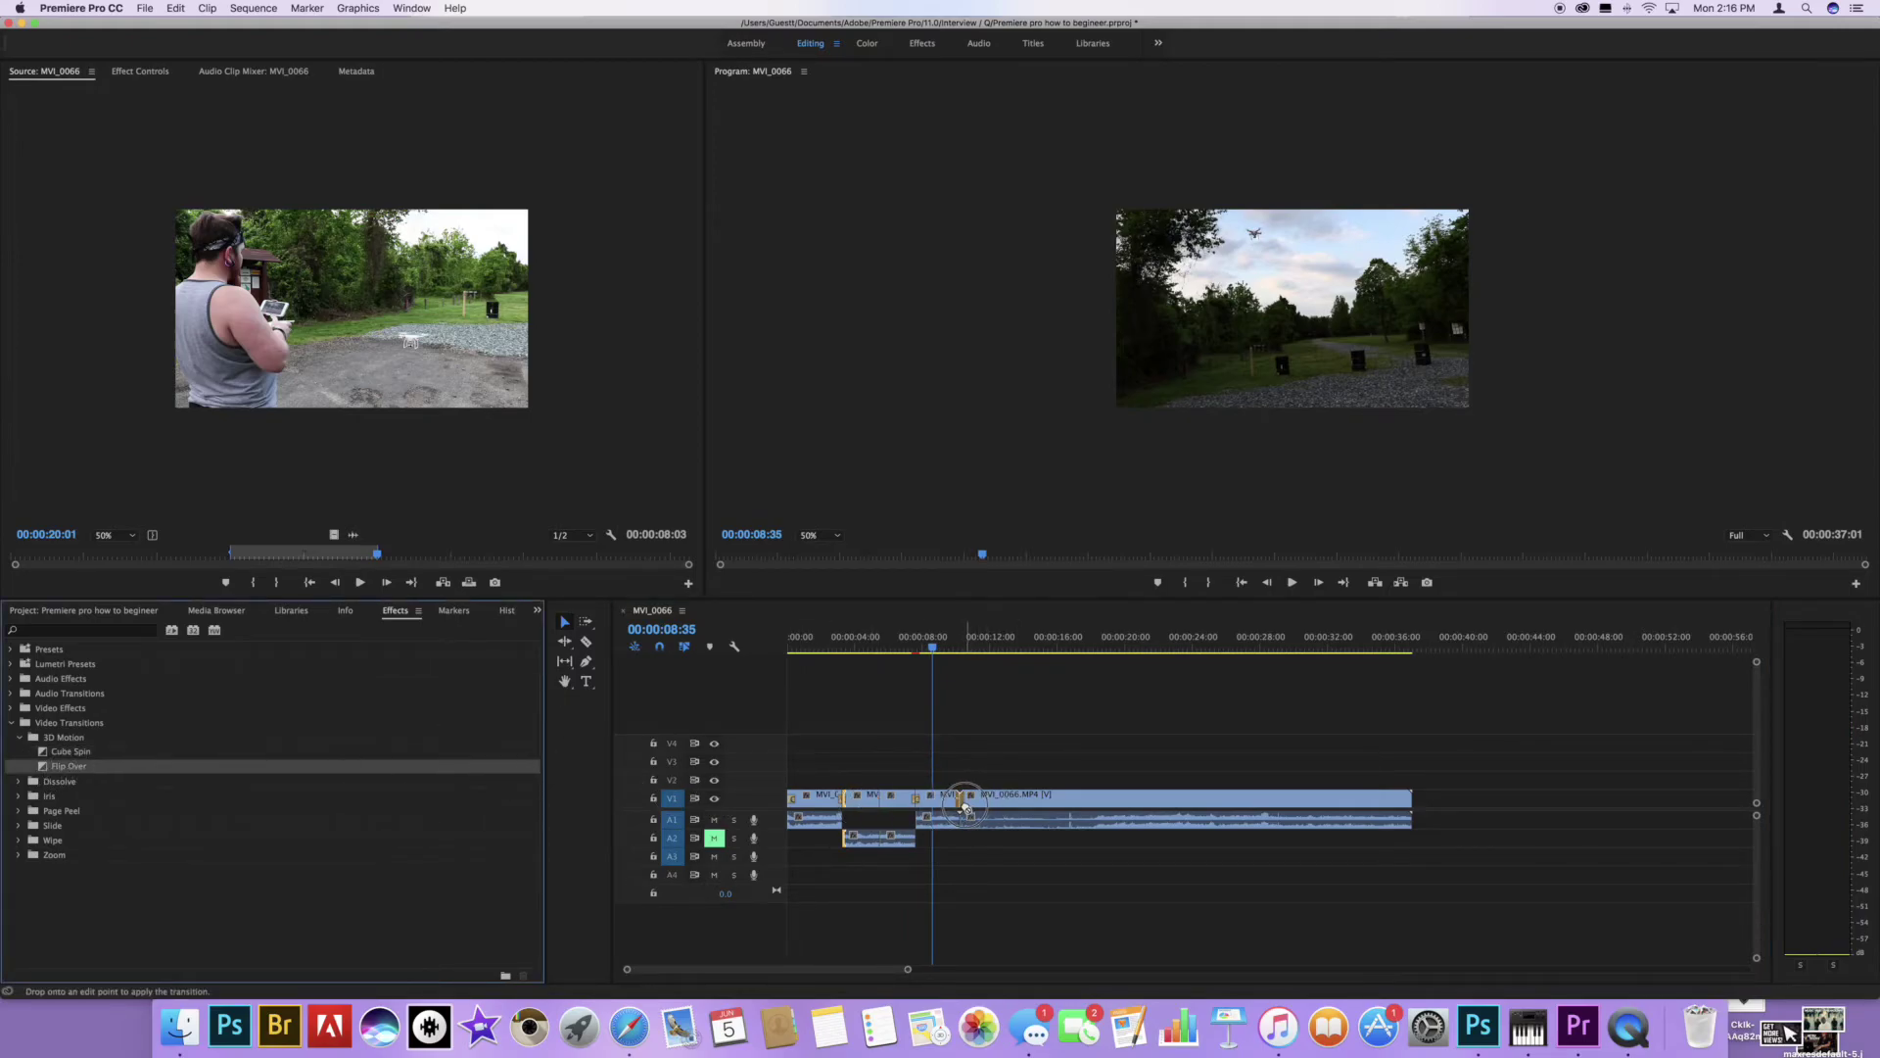
mouse_move(967, 805)
left_mouse_down()
mouse_move(967, 784)
mouse_move(887, 805)
left_mouse_up()
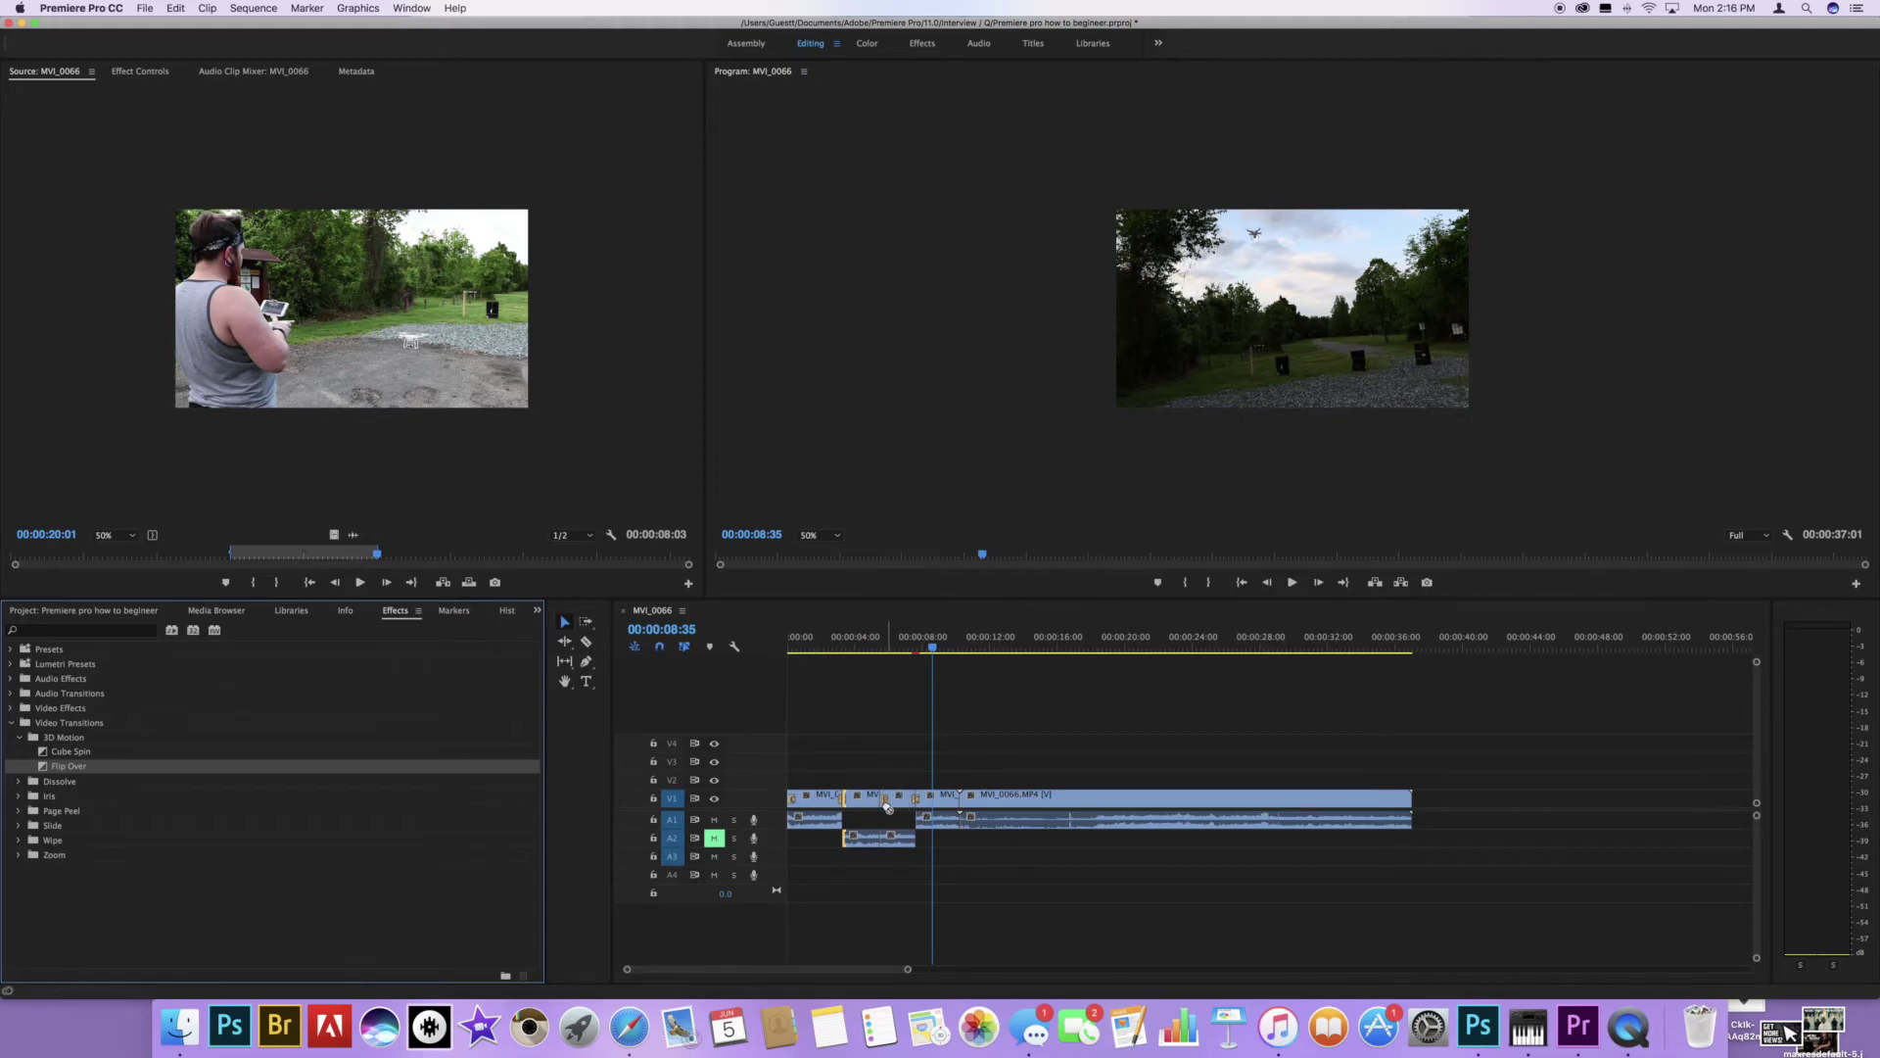
left_click(881, 647)
key("space")
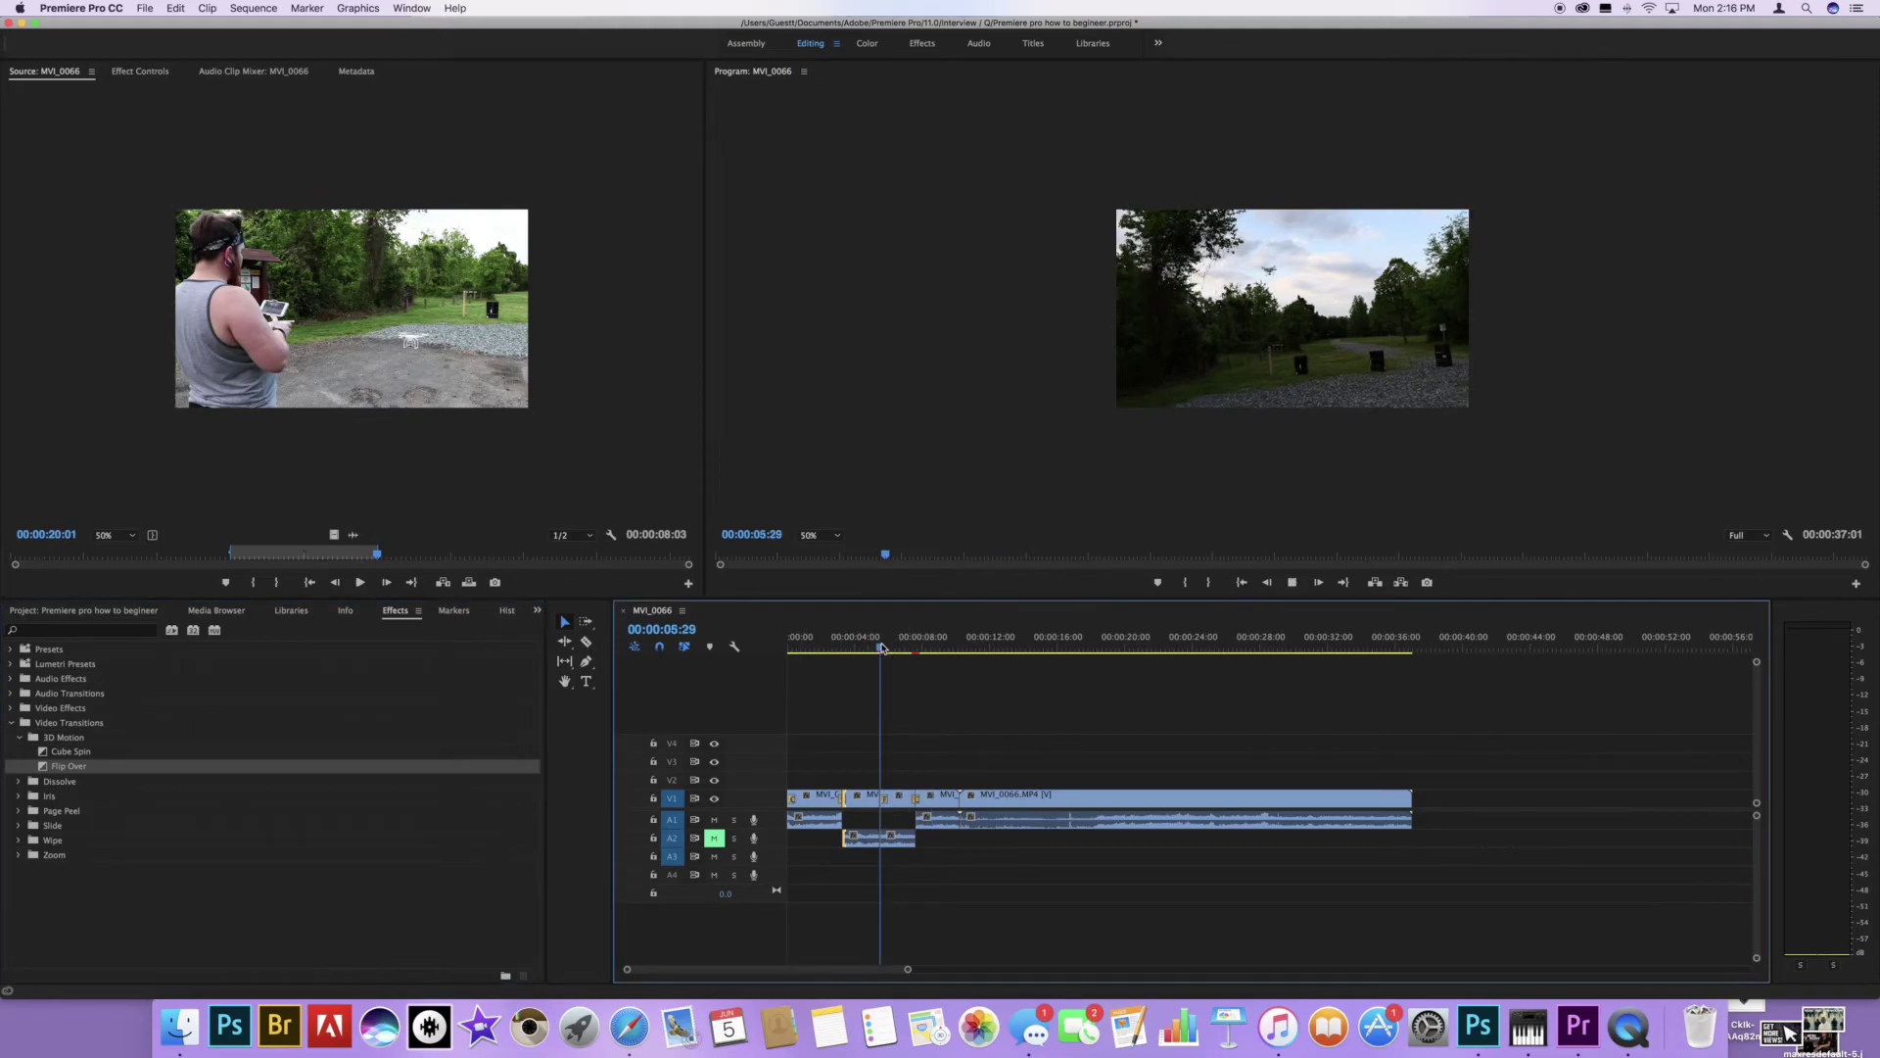
key("space")
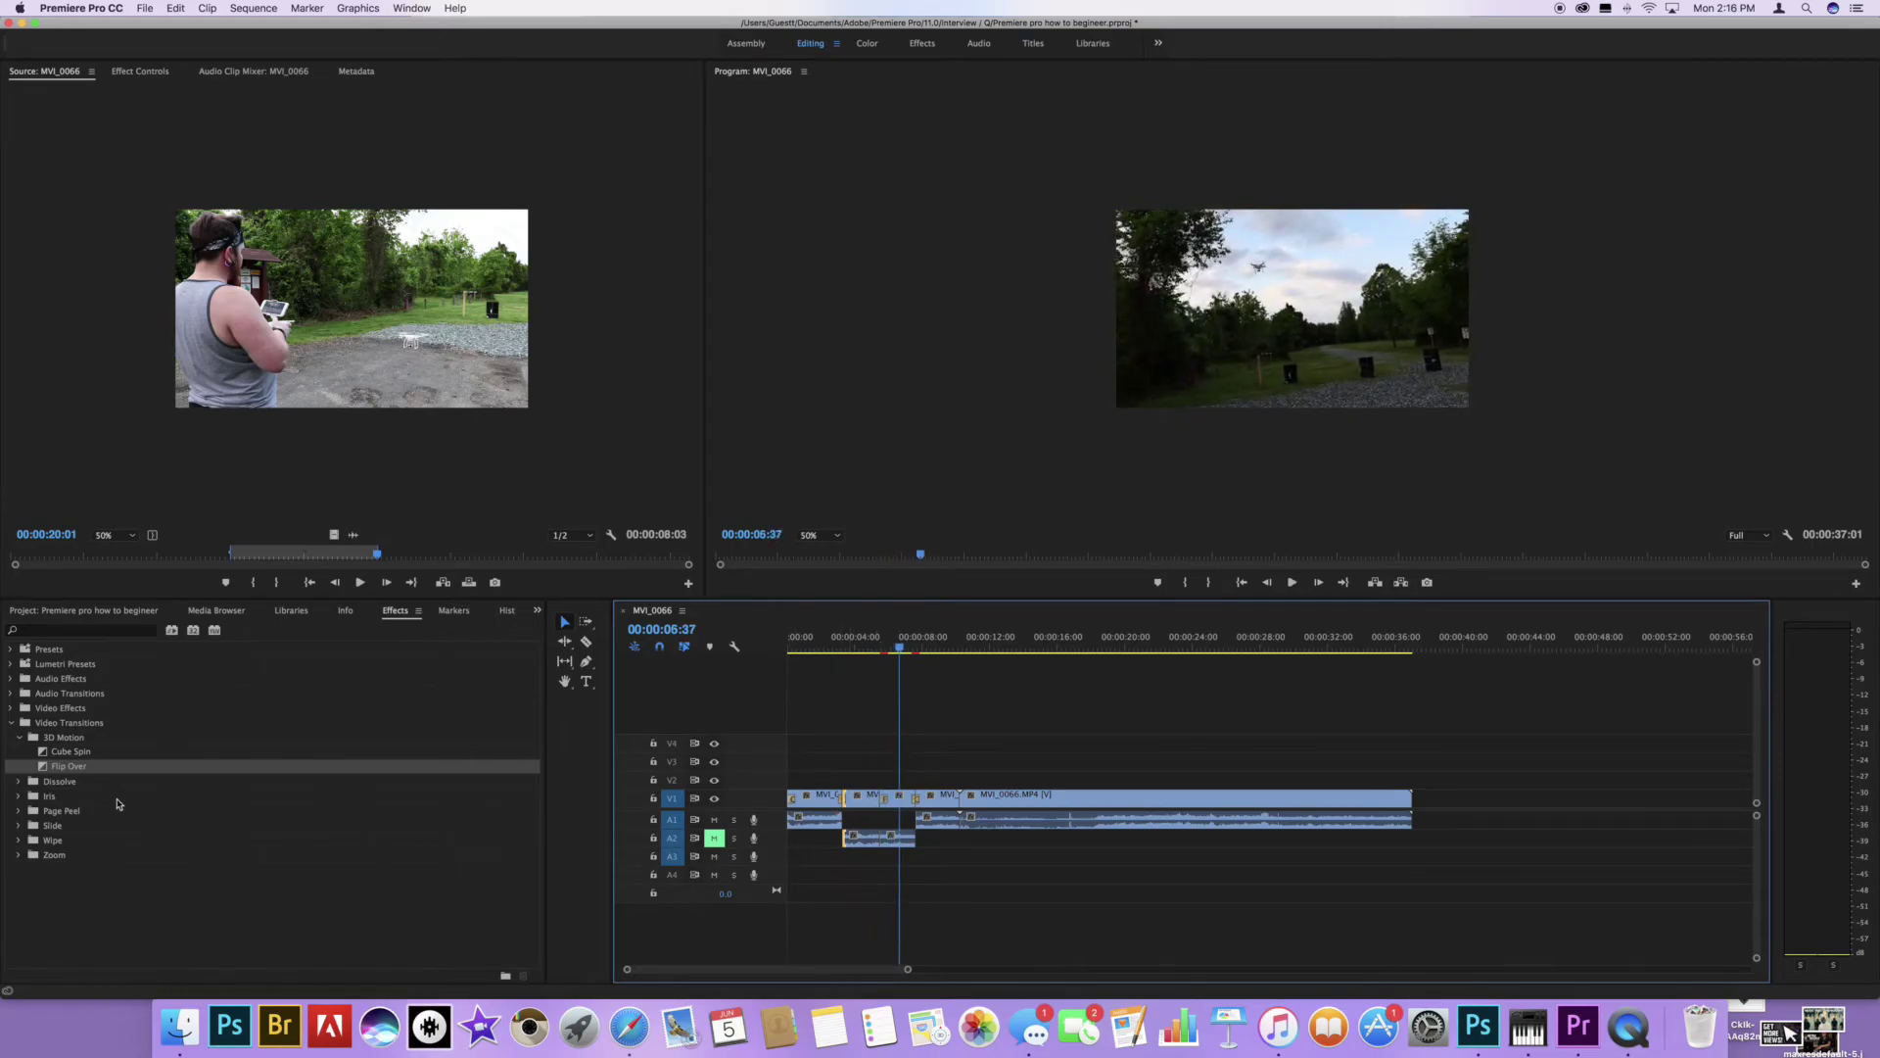
Apply the Channel Blur video effect to the second clip on V1.
left_click(11, 722)
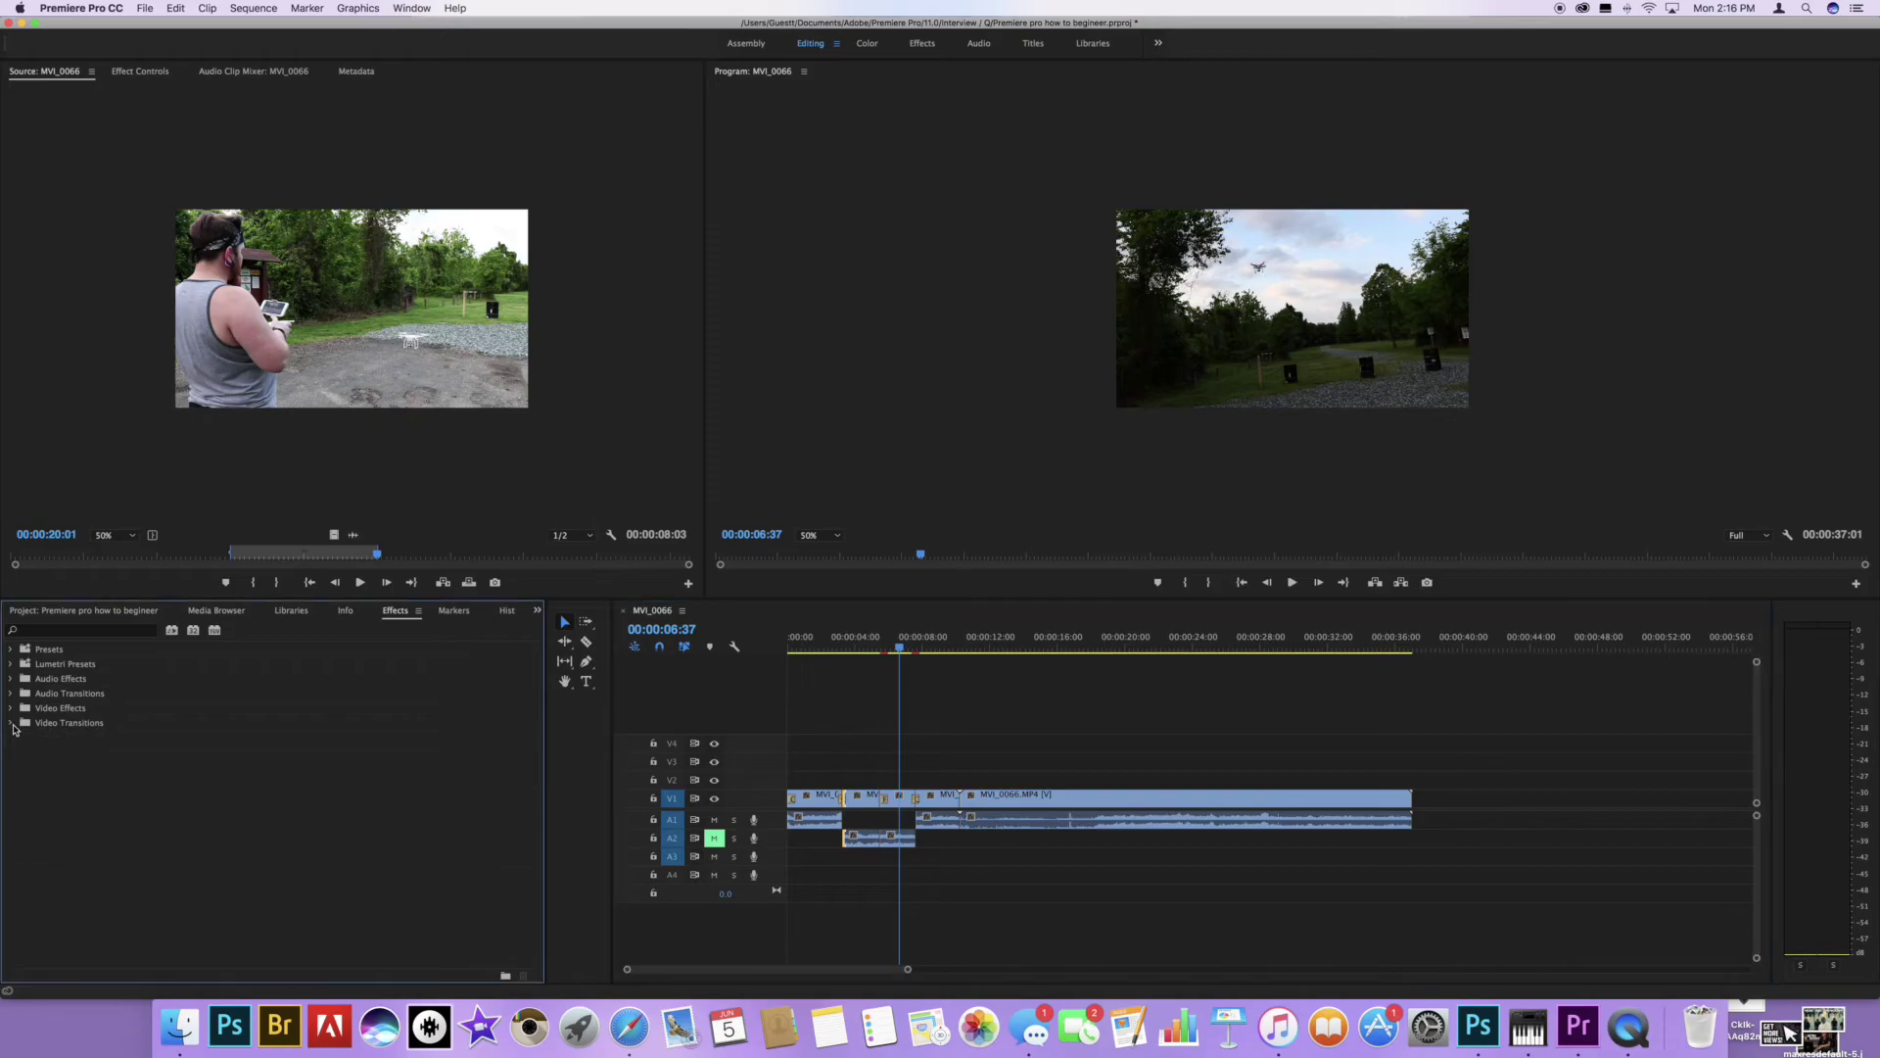
left_click(12, 708)
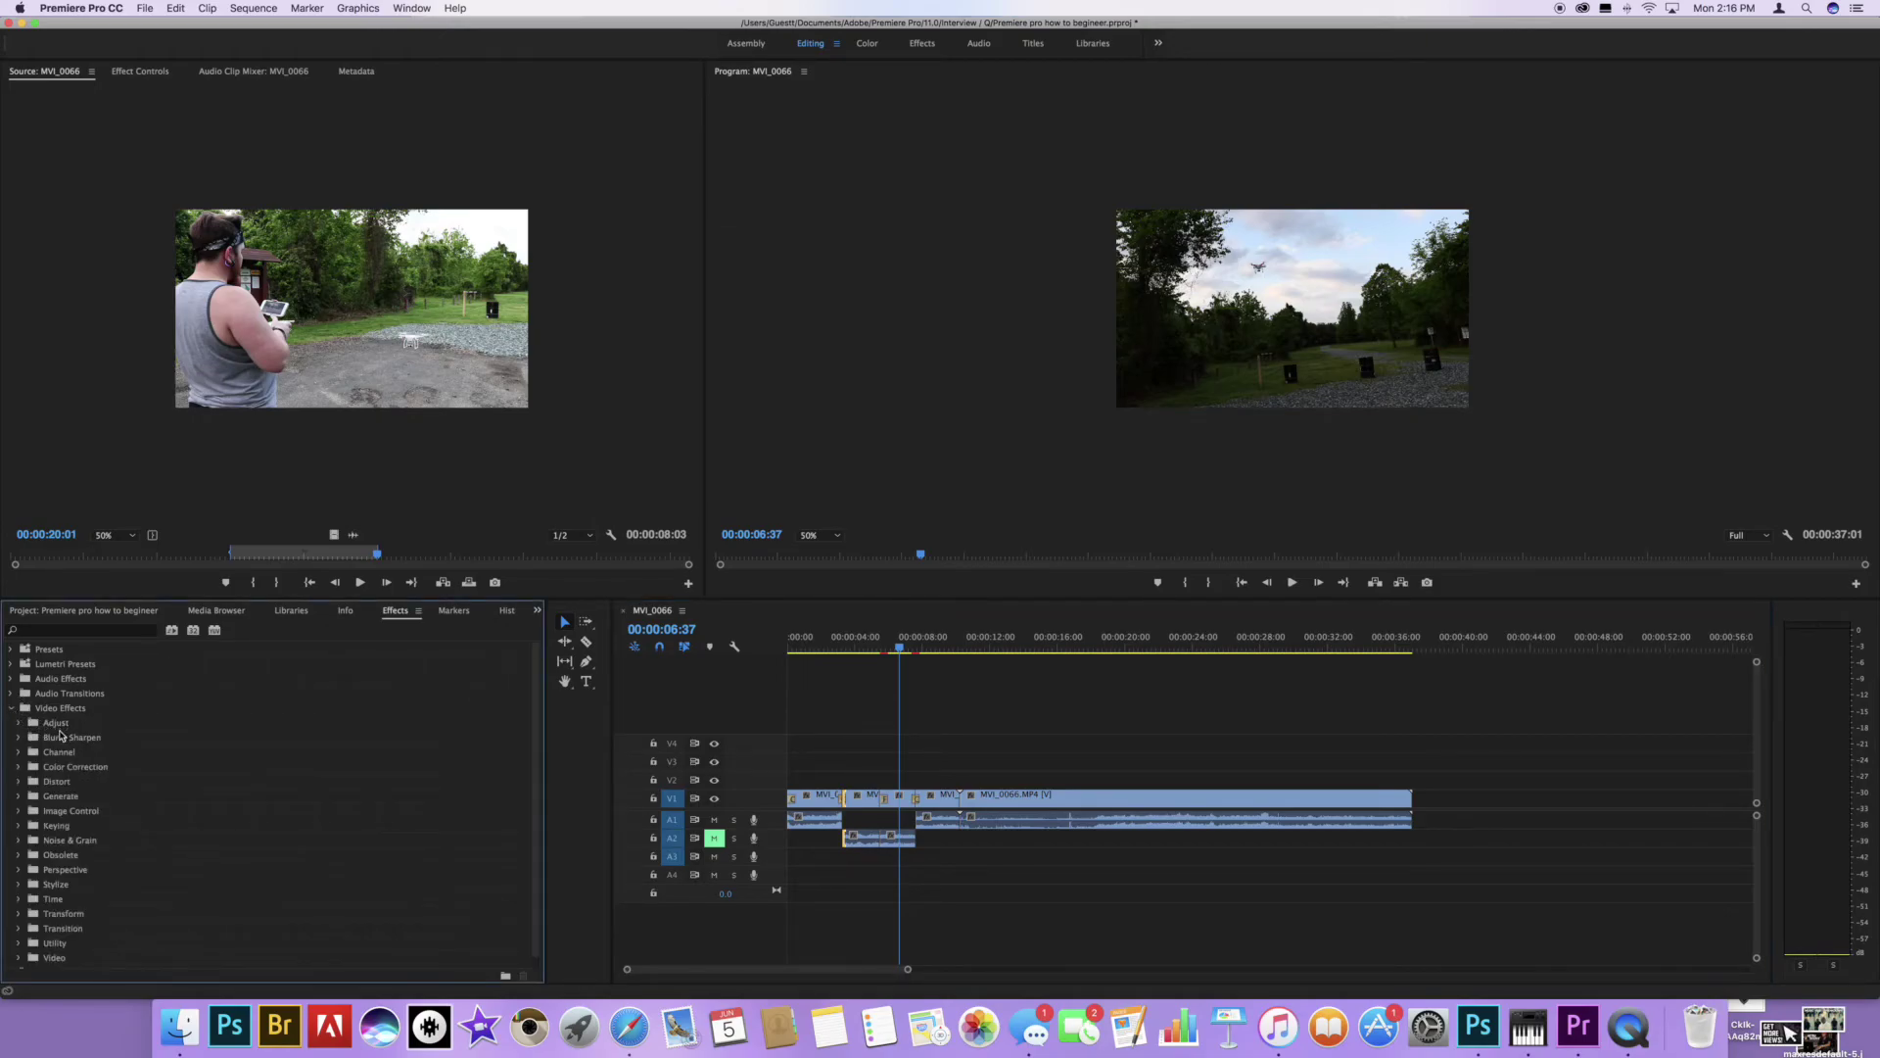
left_click(19, 737)
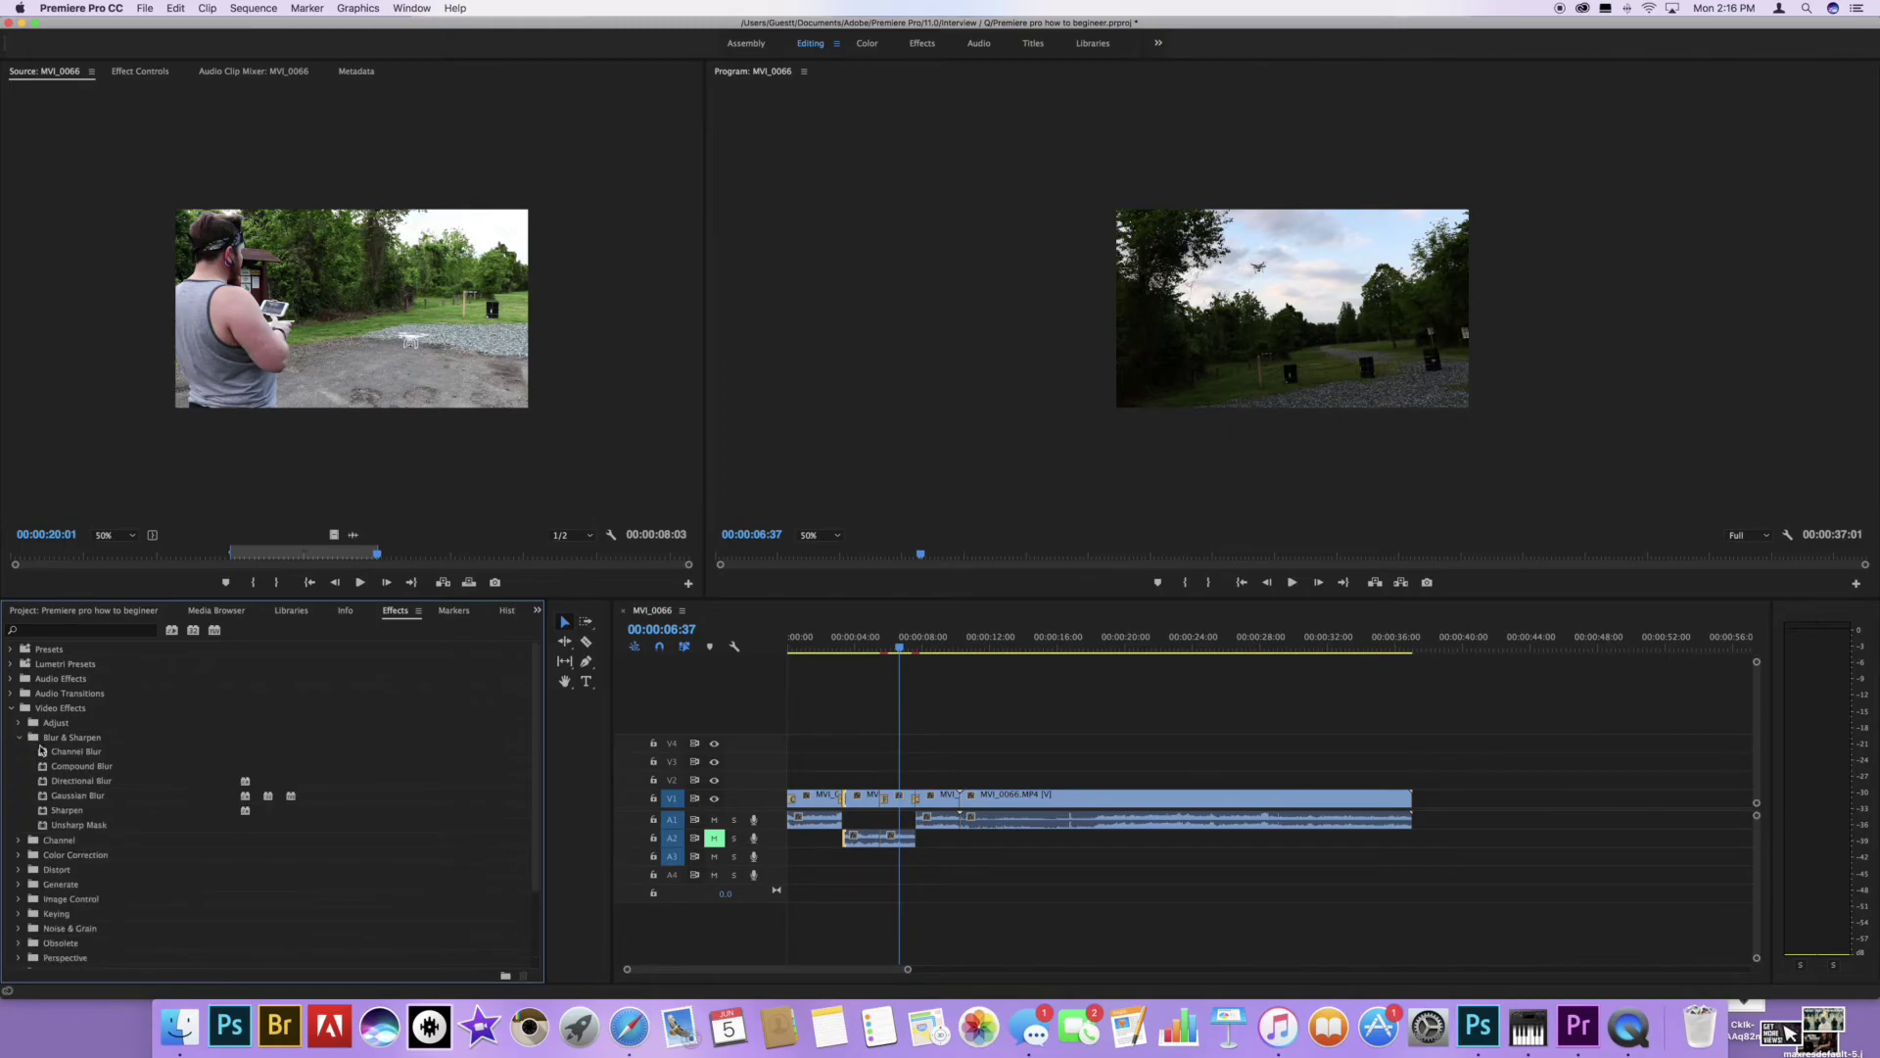
left_click_drag(84, 754, 873, 801)
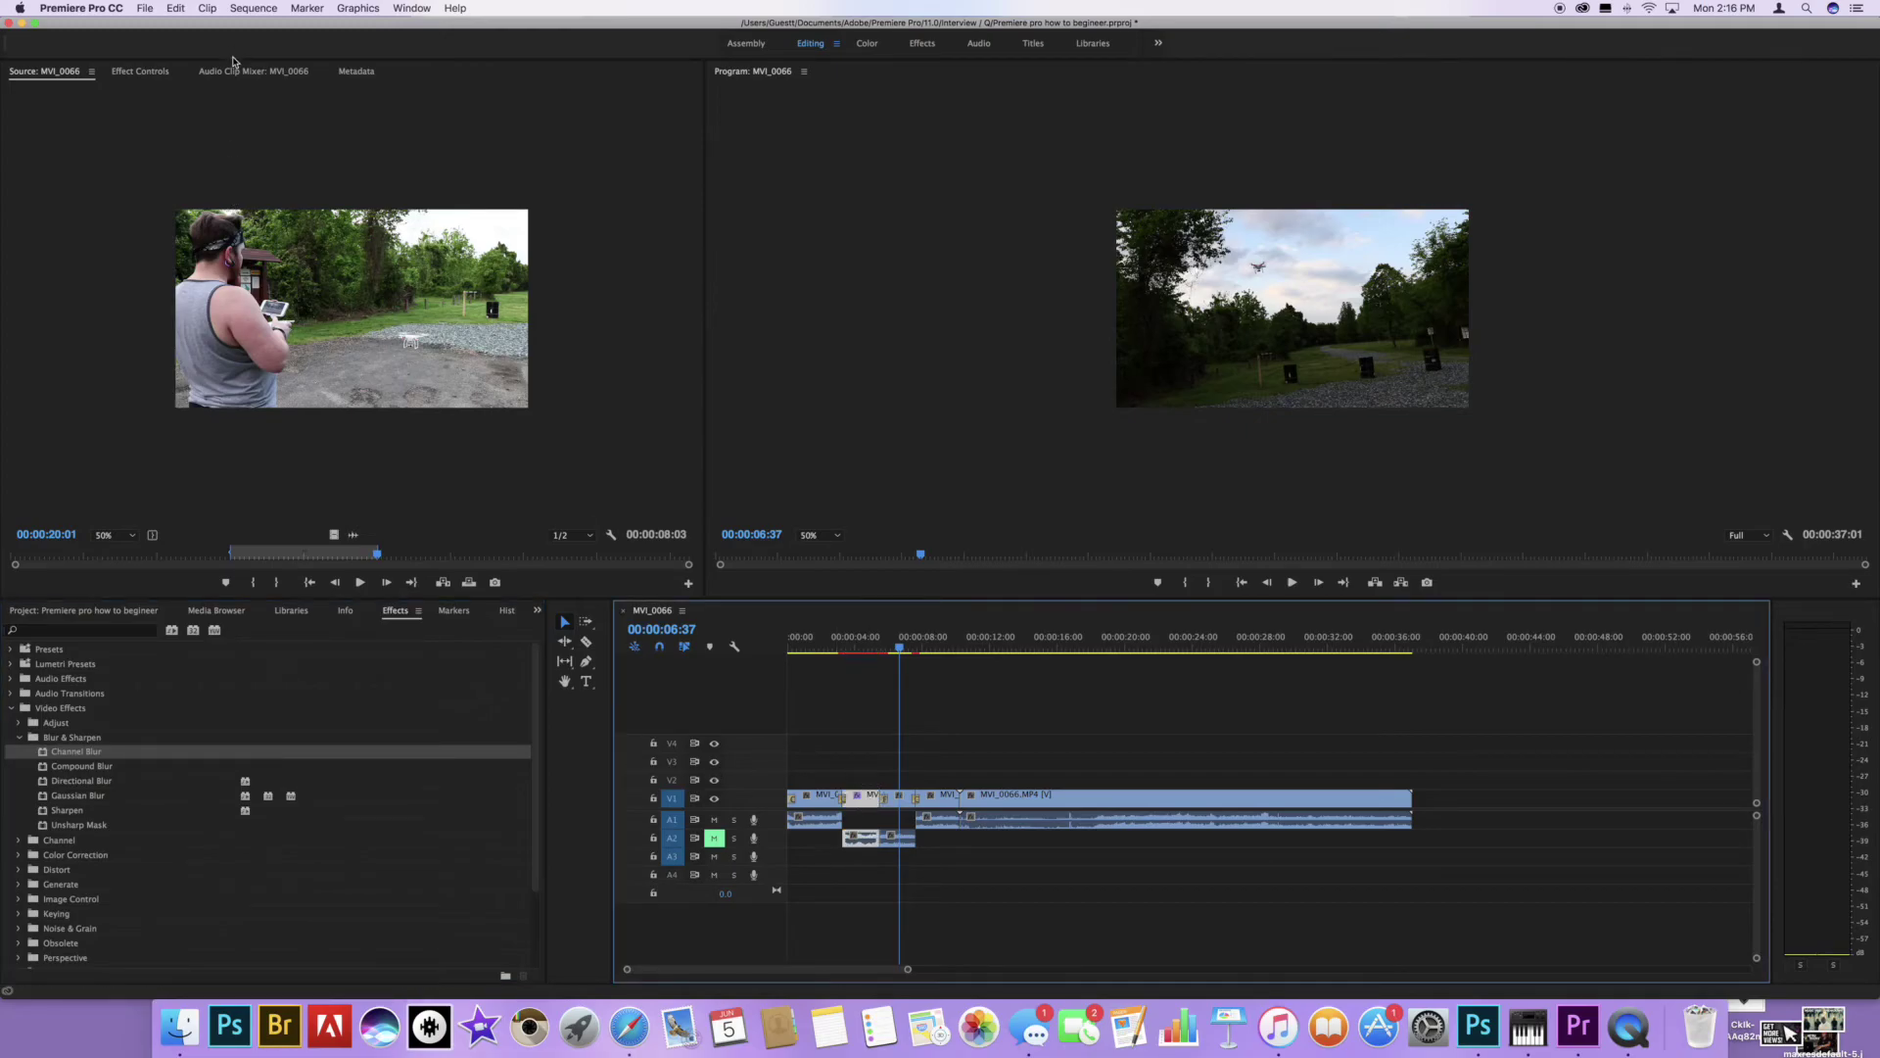
Set the clip's Channel Blur to a Red Blurriness of 111 and a Green Blurriness of 99.
left_click(137, 73)
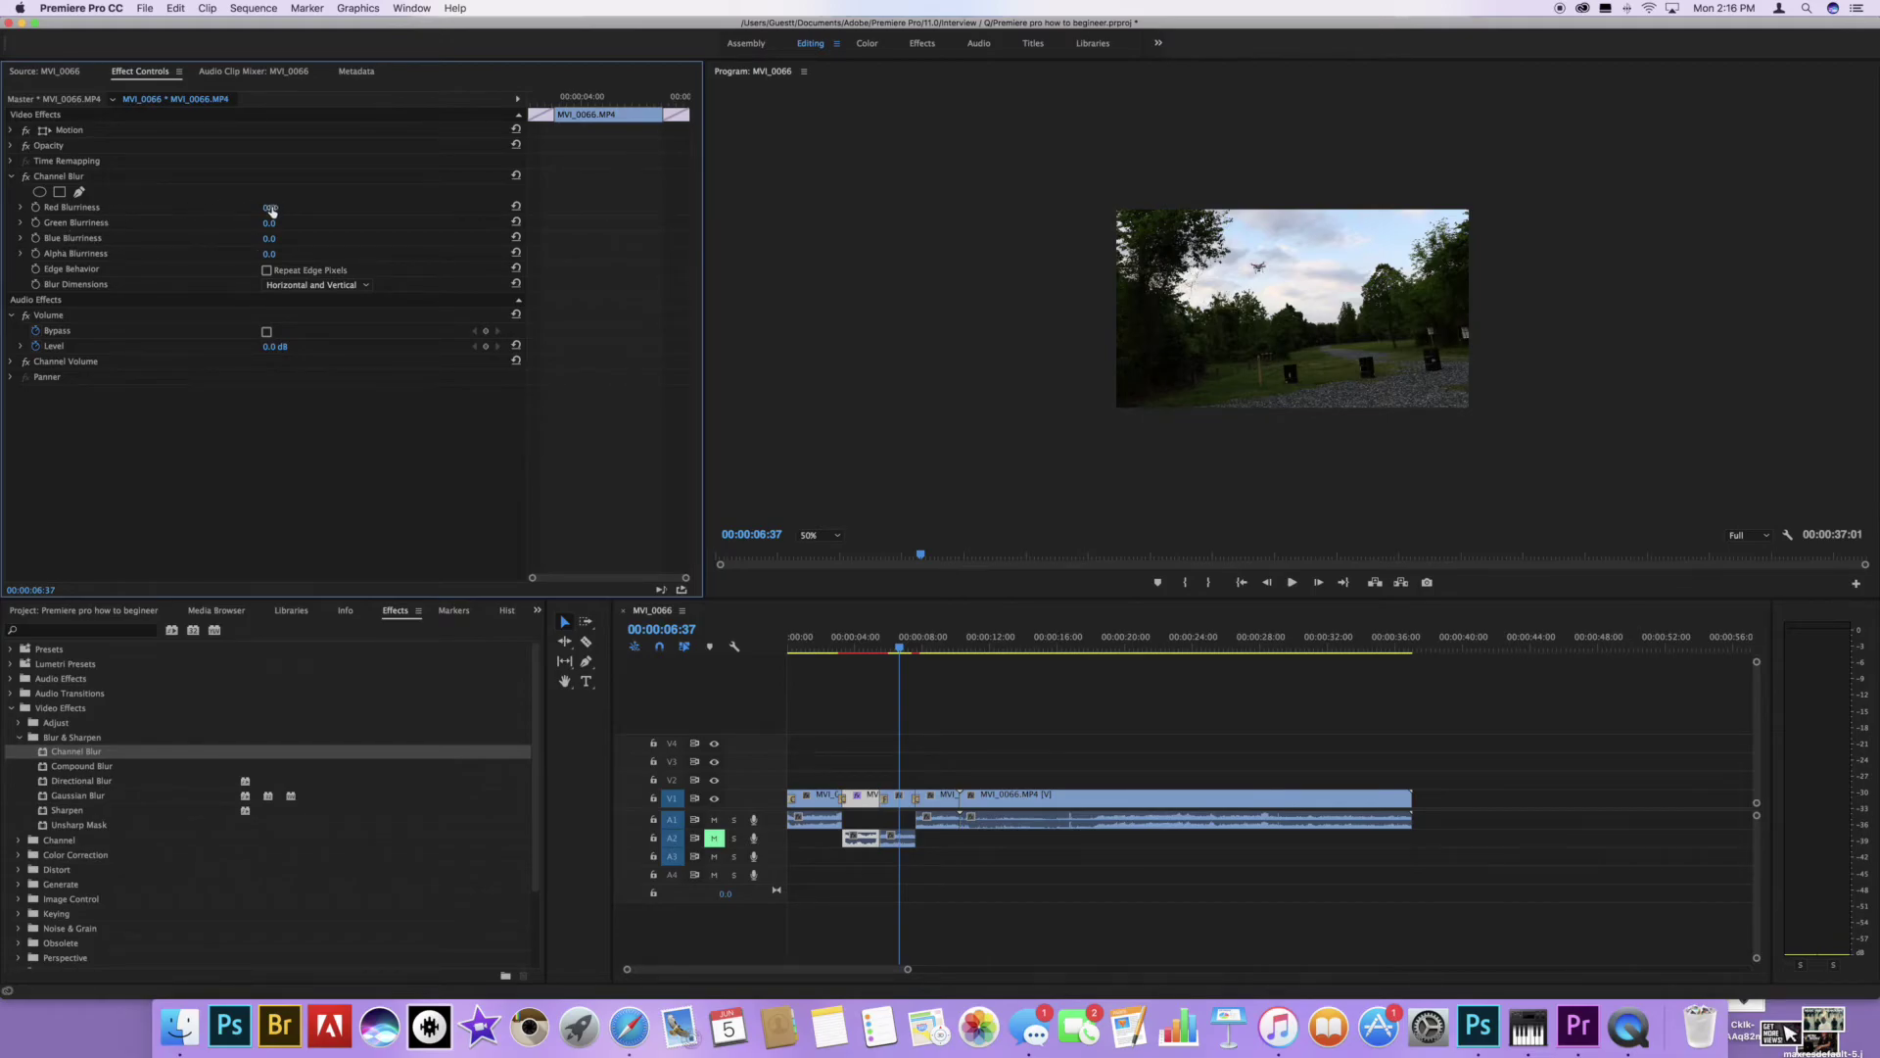
left_click_drag(271, 211, 430, 210)
left_click(270, 223)
type("100")
key("Return")
left_click_drag(277, 224, 282, 223)
Look through the Audio Transitions, Audio Effects and Presets categories of the effects library.
left_click(10, 710)
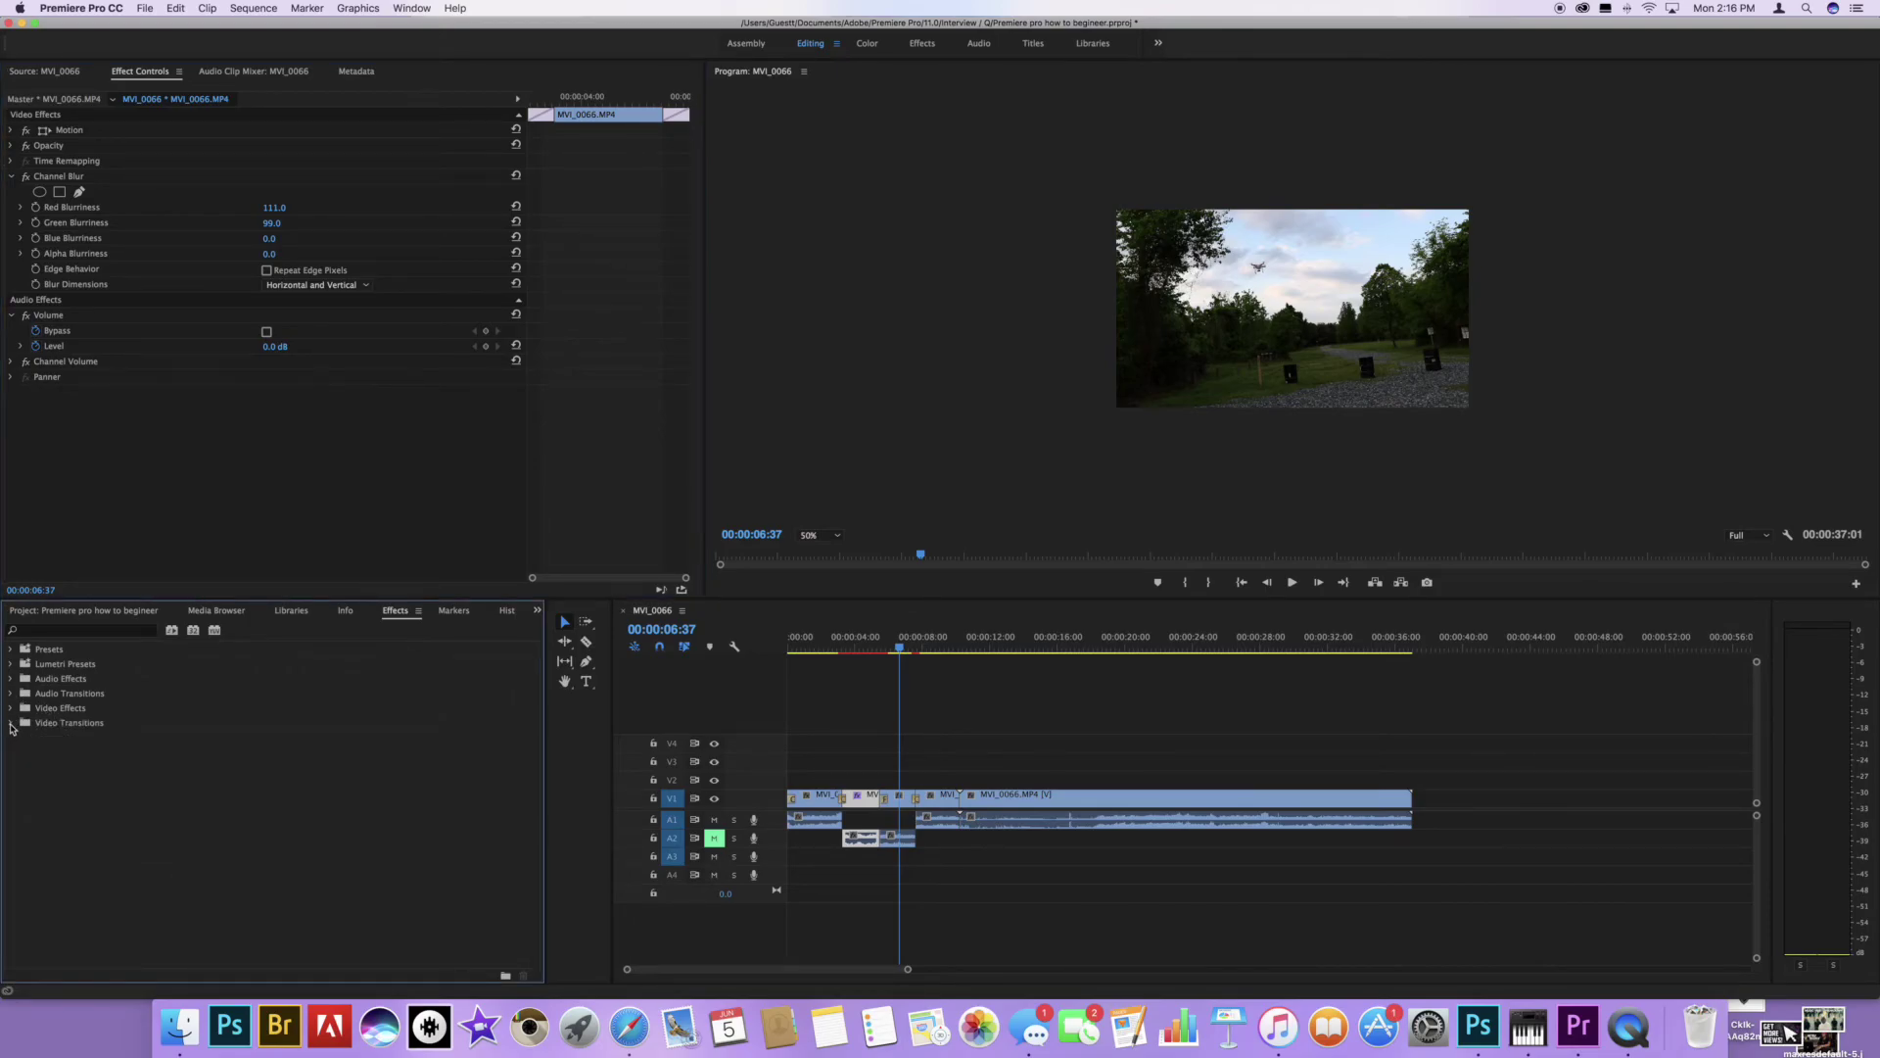
left_click(10, 694)
left_click(10, 679)
left_click(11, 678)
left_click(11, 649)
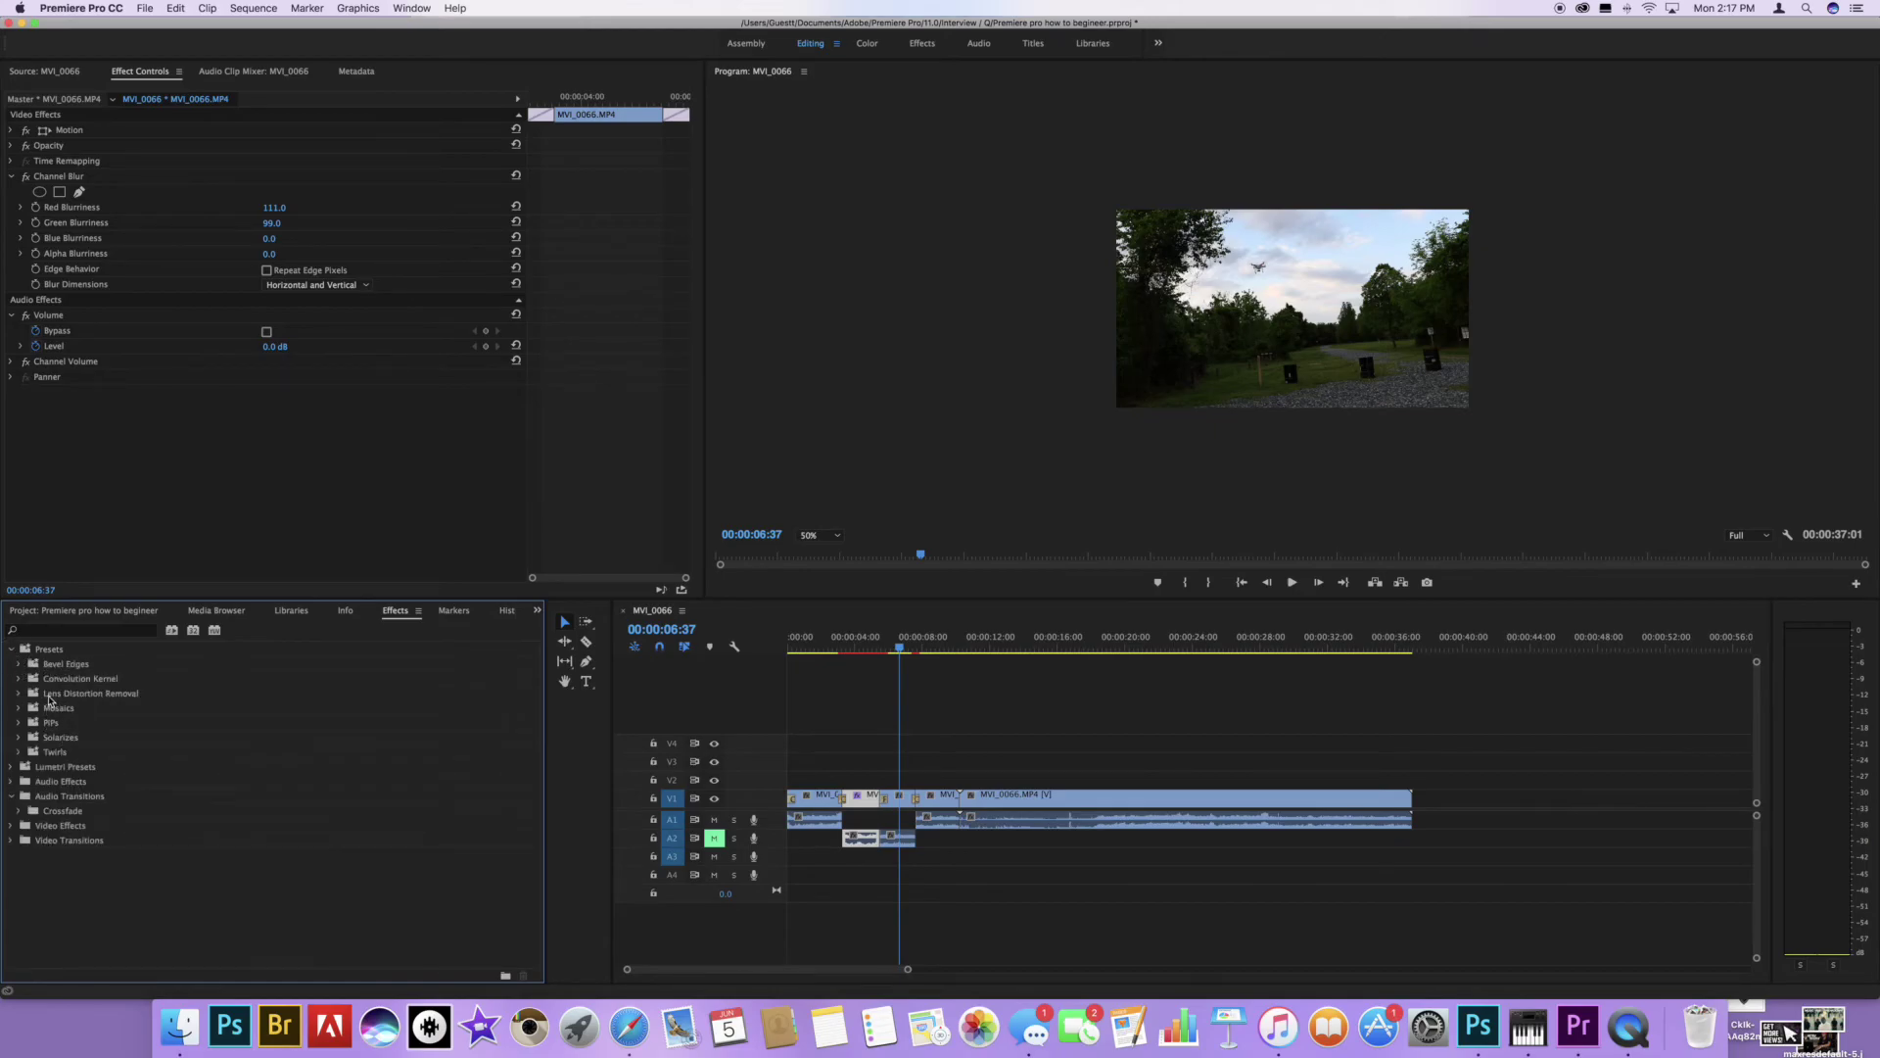
left_click(12, 650)
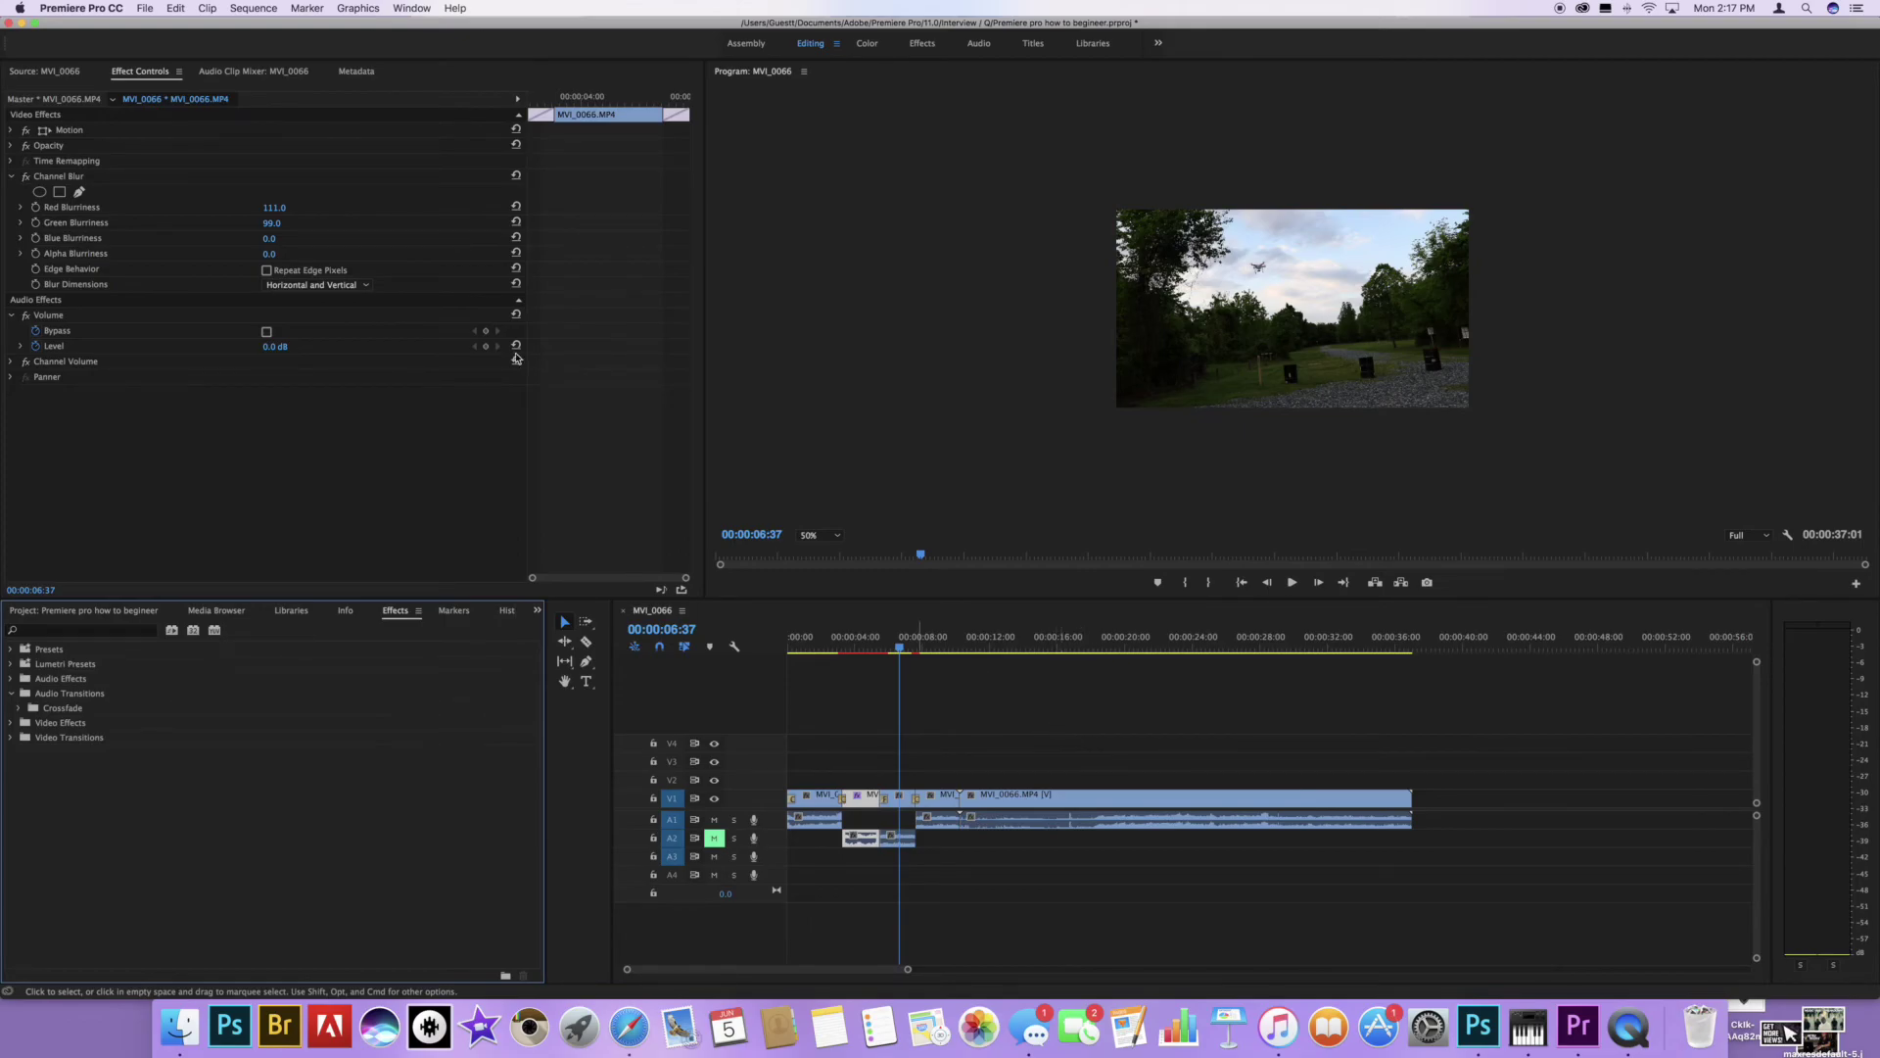
left_click(145, 12)
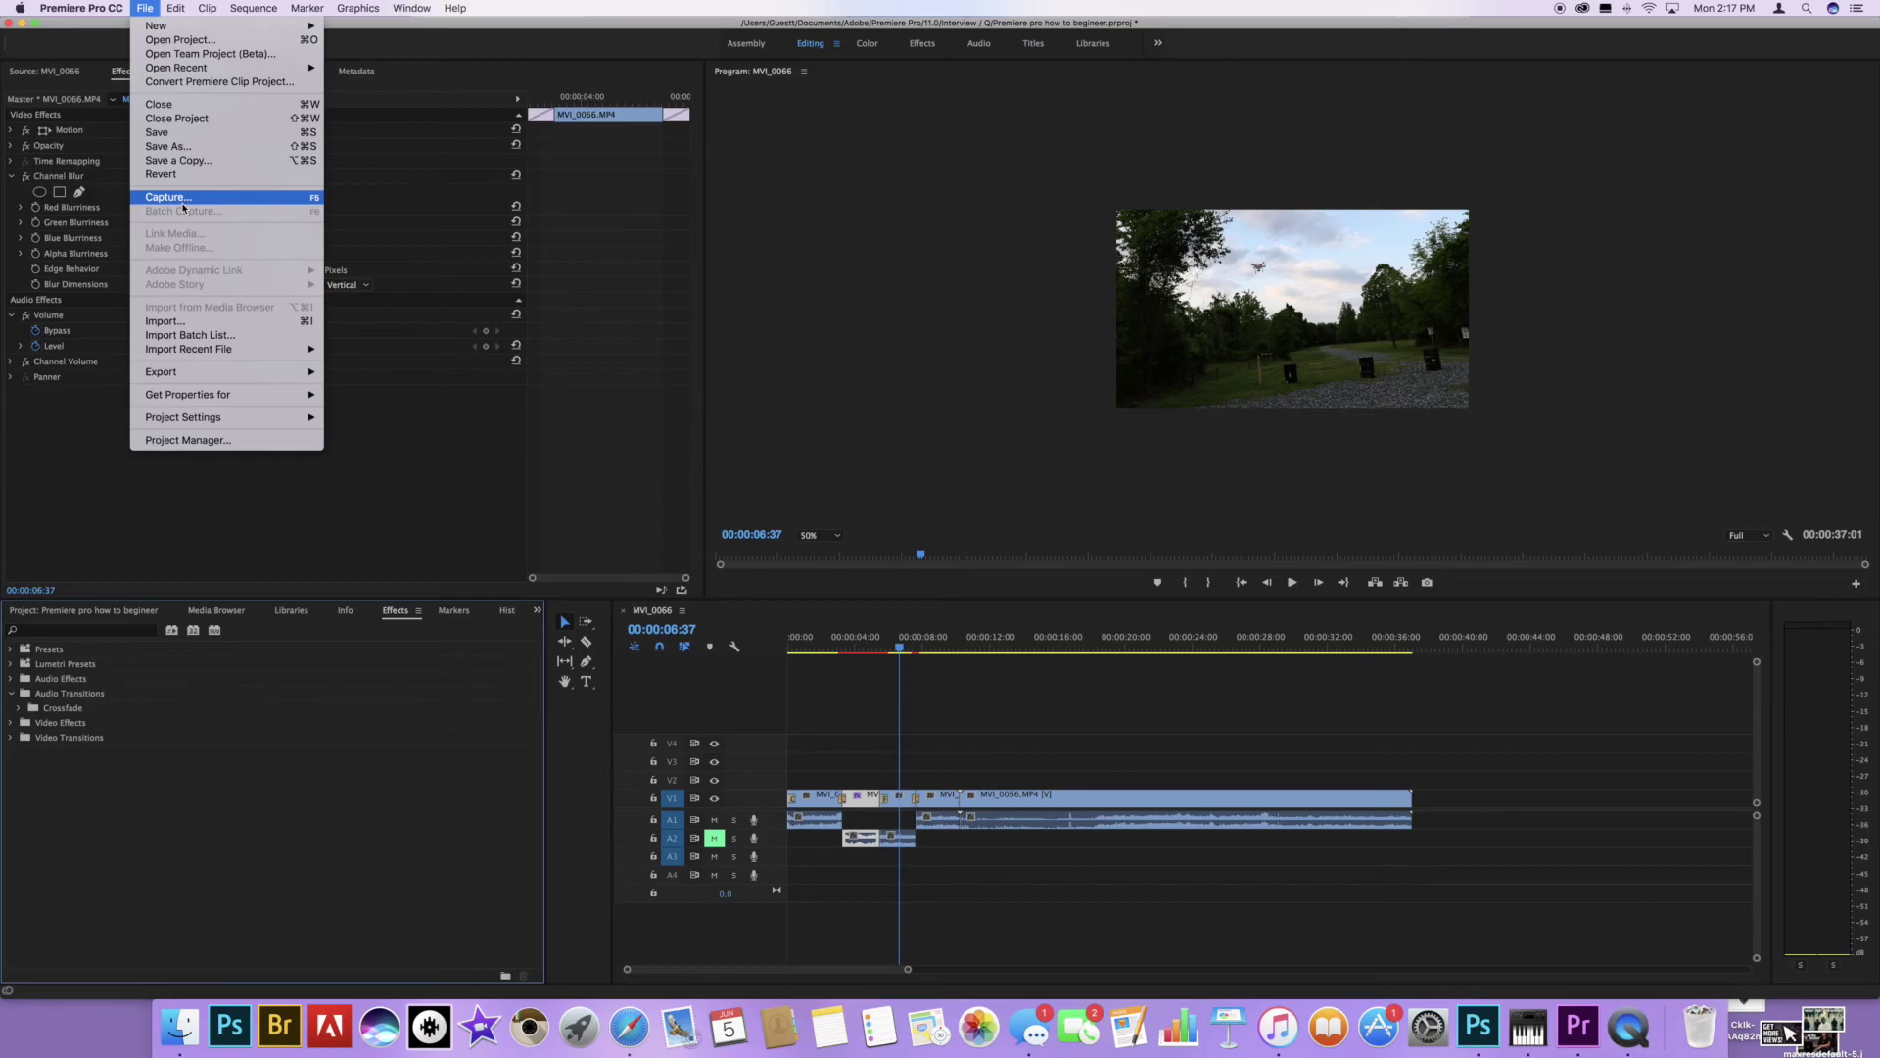
mouse_move(228, 377)
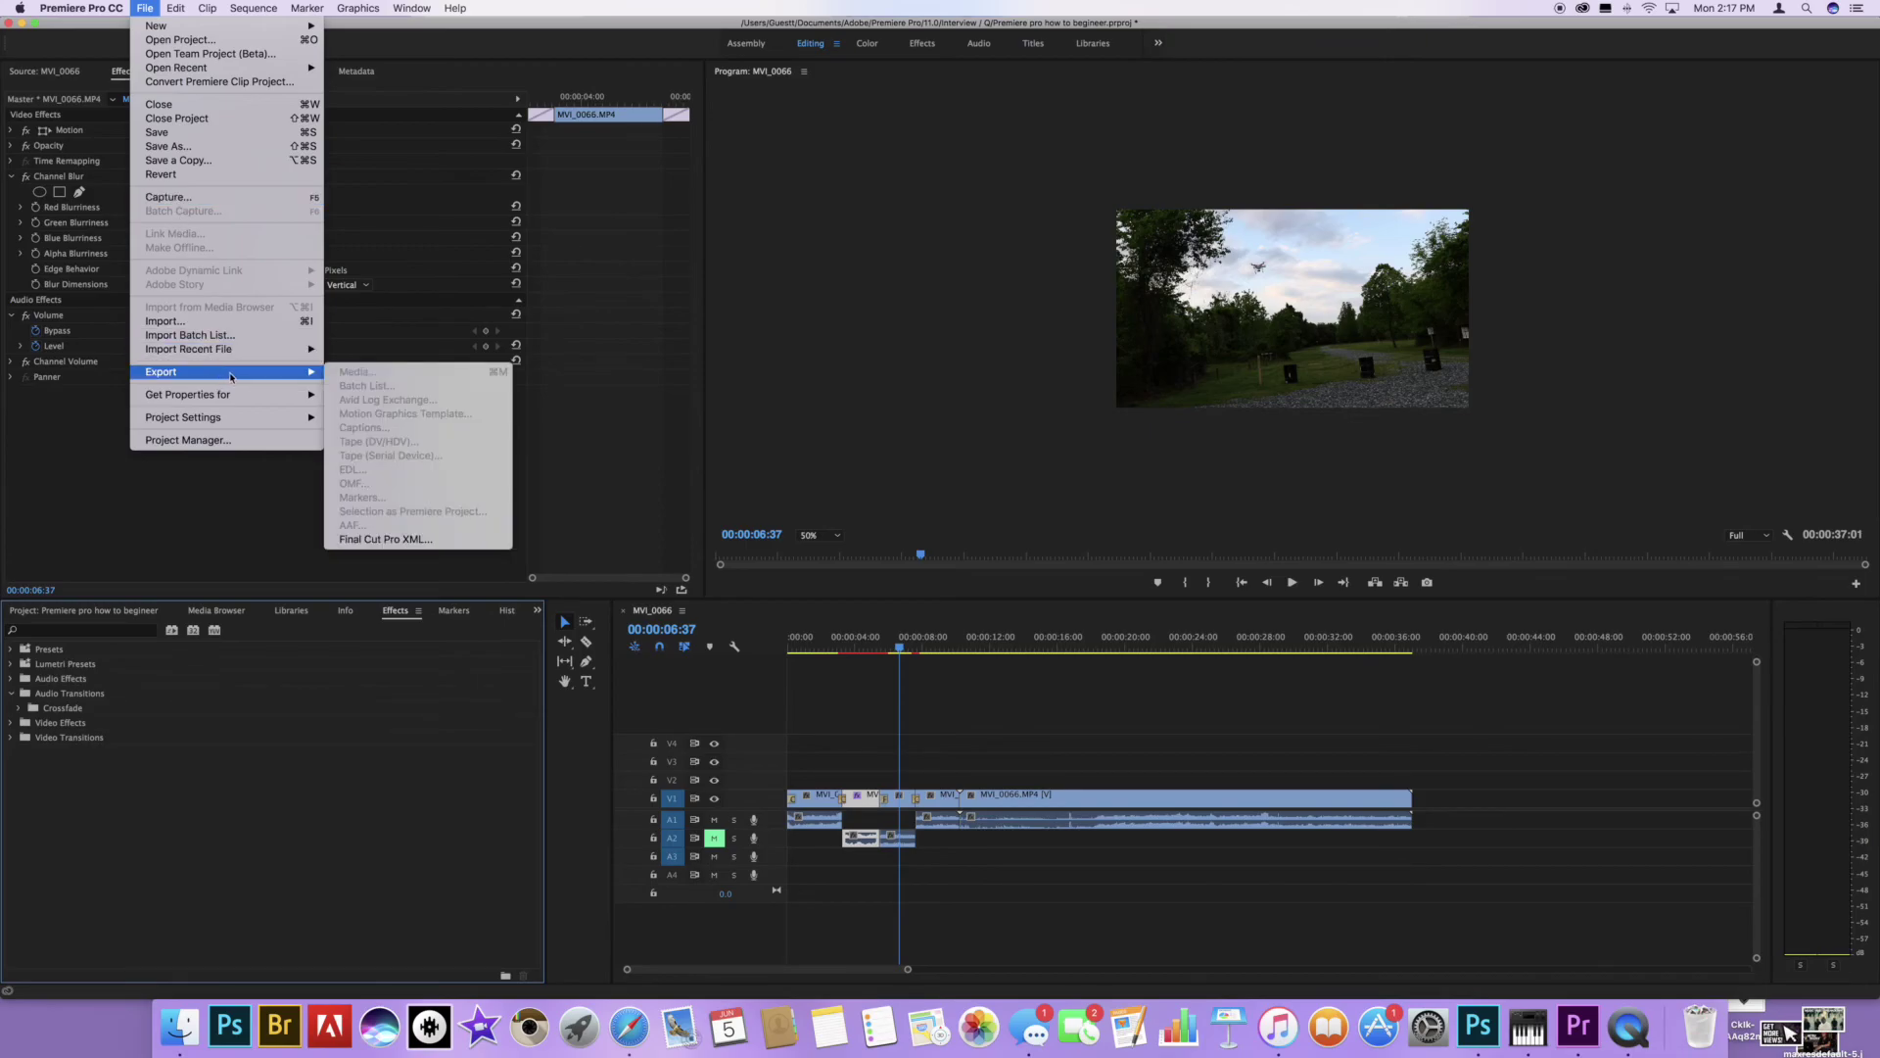
key("Escape")
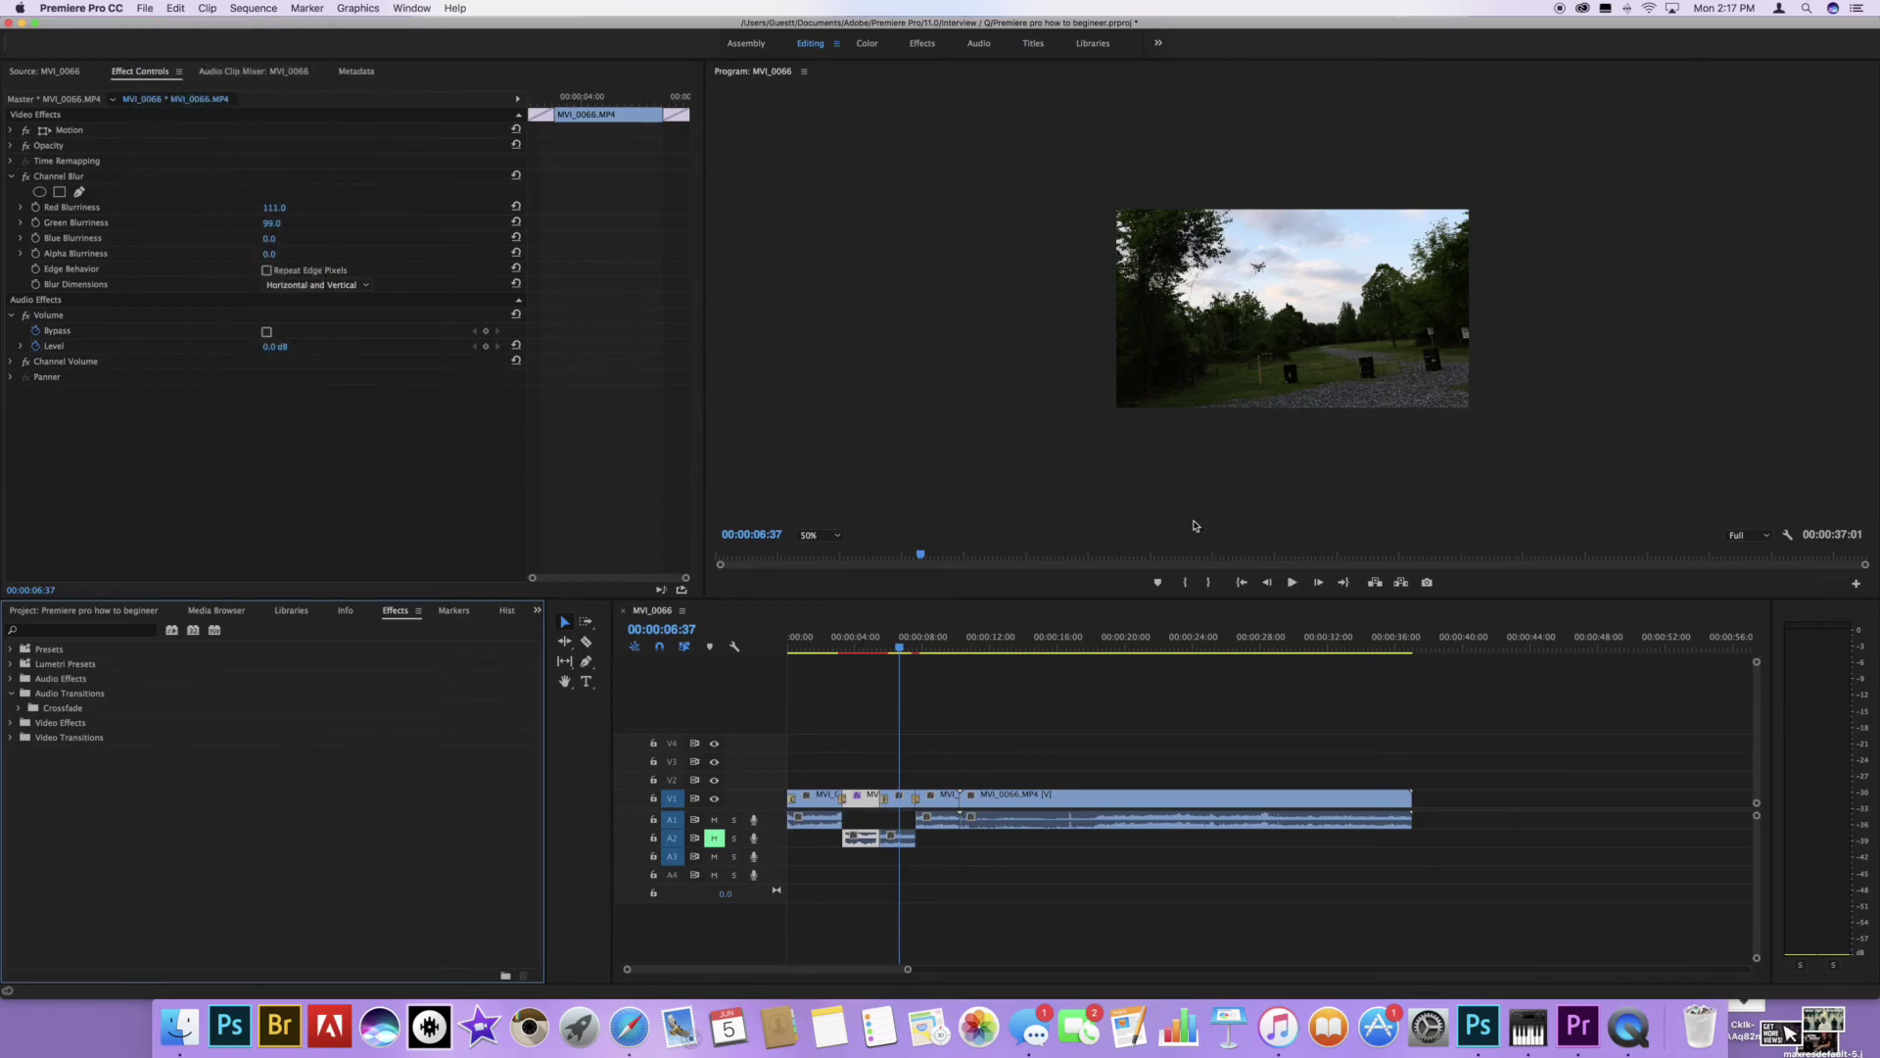
left_click(157, 14)
mouse_move(272, 375)
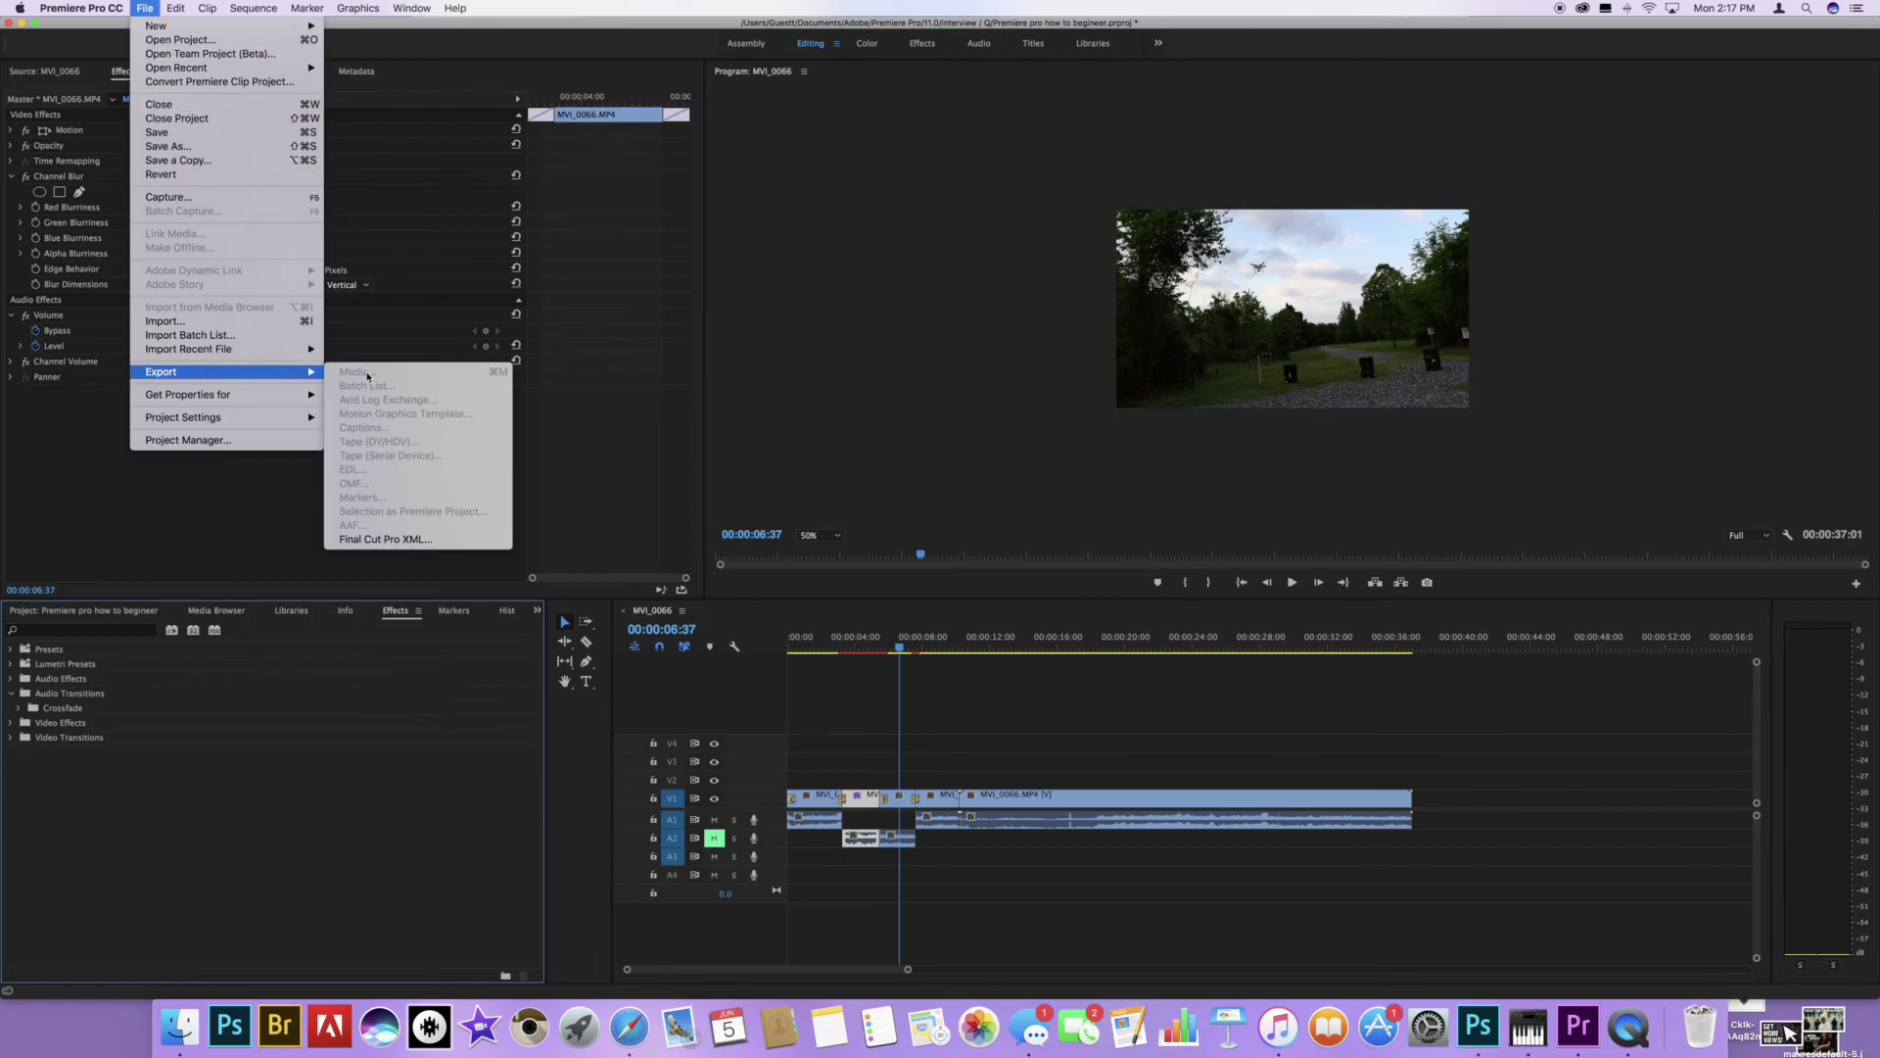
left_click(1598, 818)
Clear the clip selection, open the media export settings for the MVI_0066 sequence, and choose H.264 as the format.
left_click_drag(1559, 774, 1420, 857)
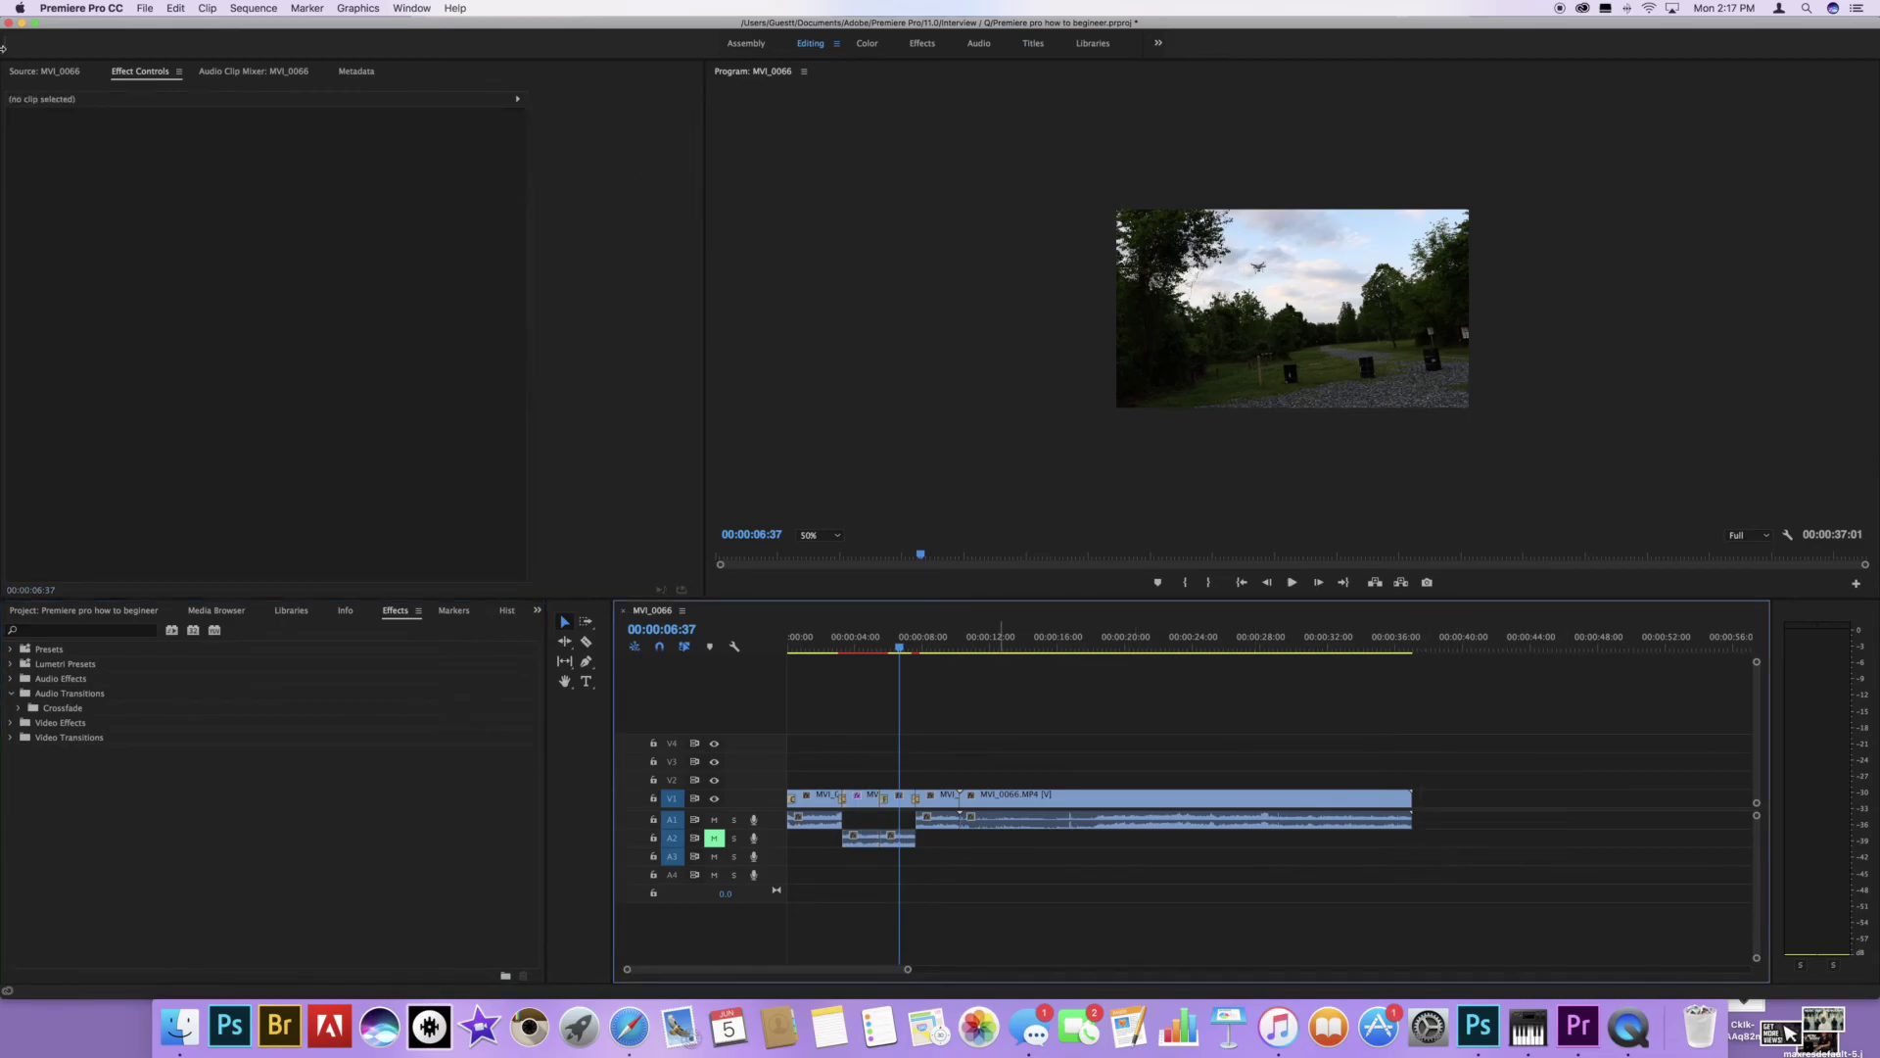
left_click(145, 8)
mouse_move(265, 374)
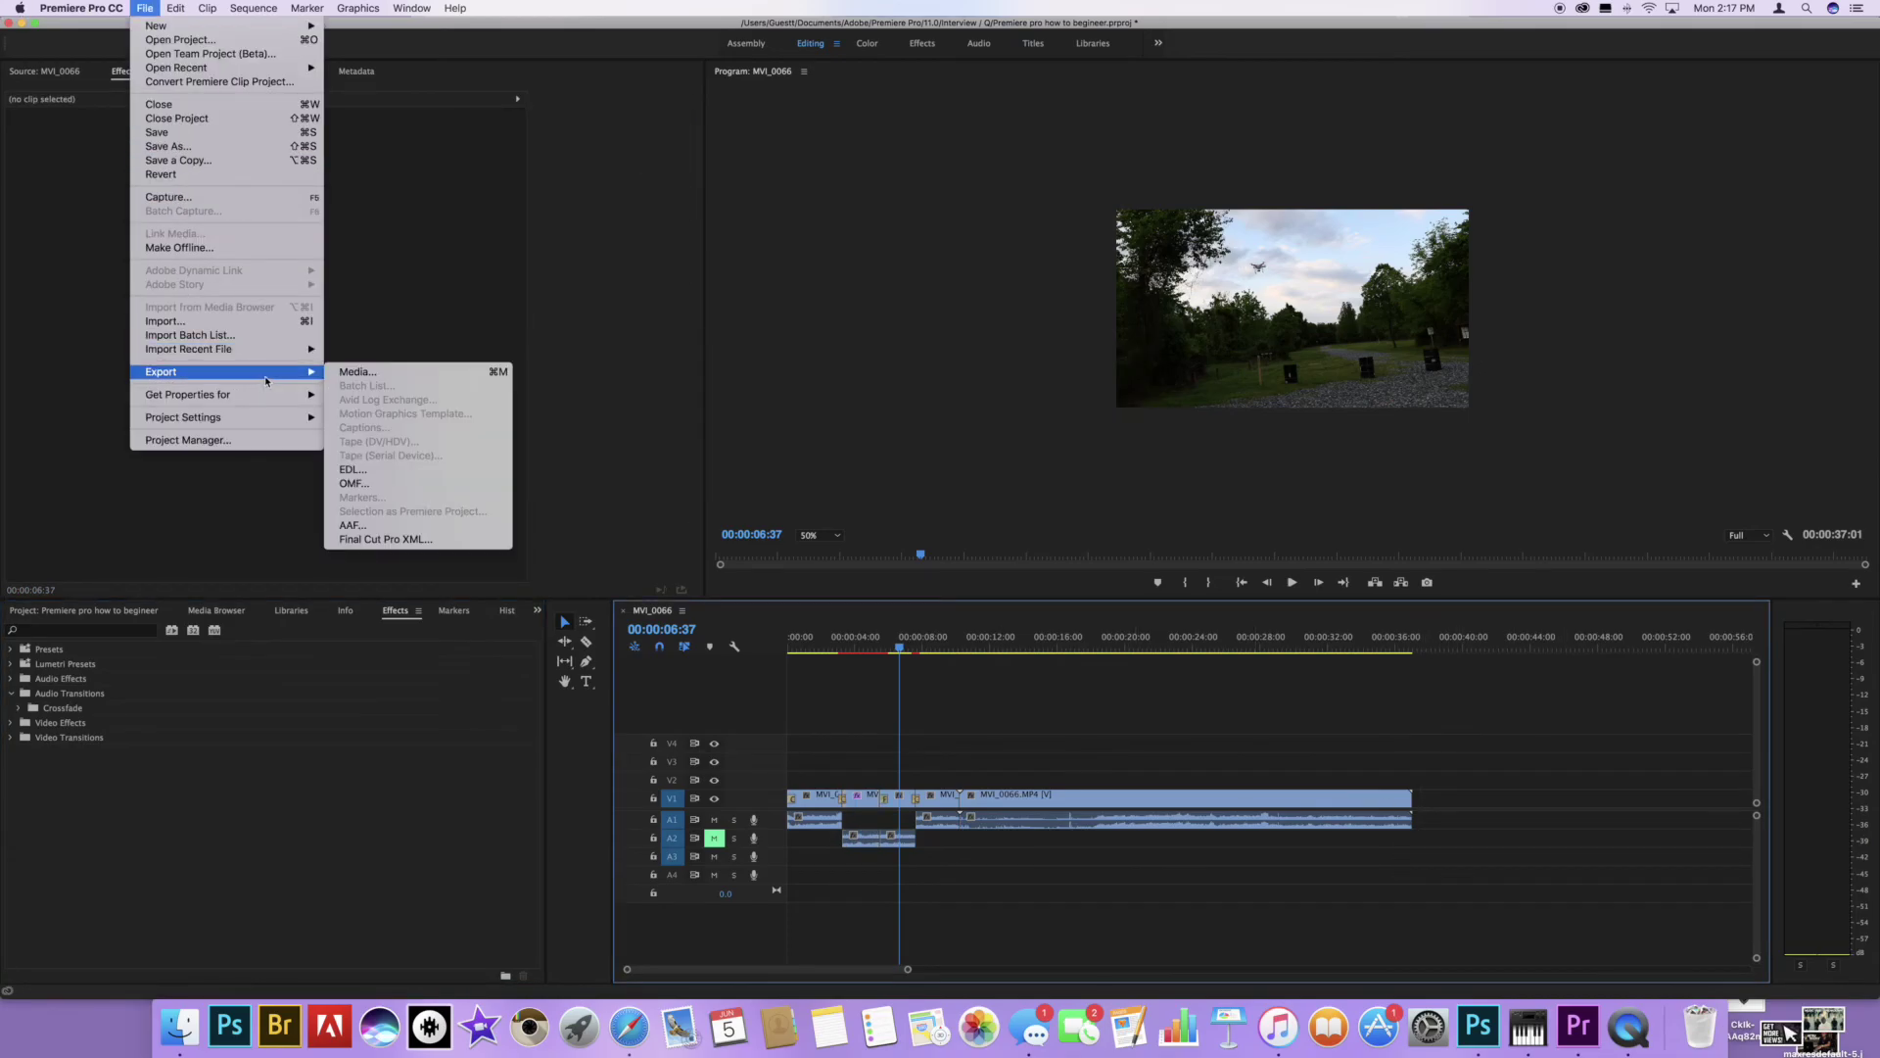
left_click(391, 374)
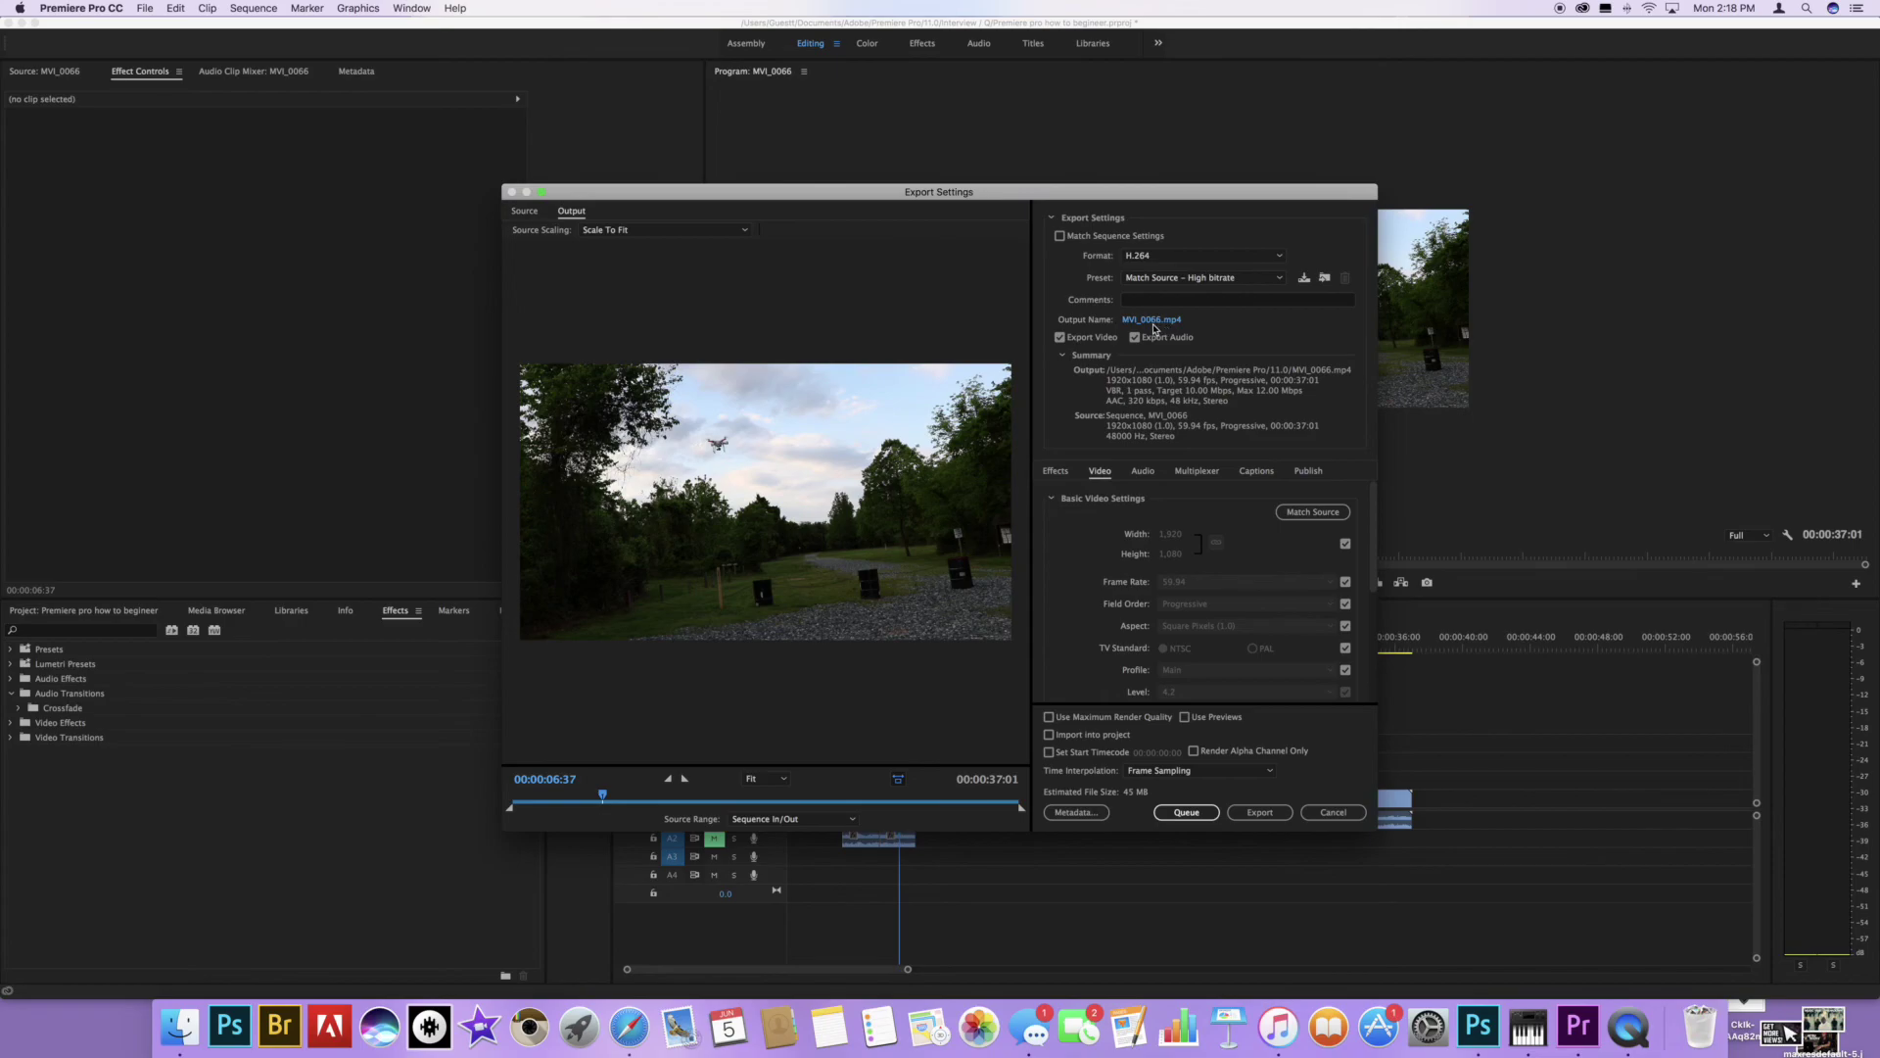
left_click(1174, 259)
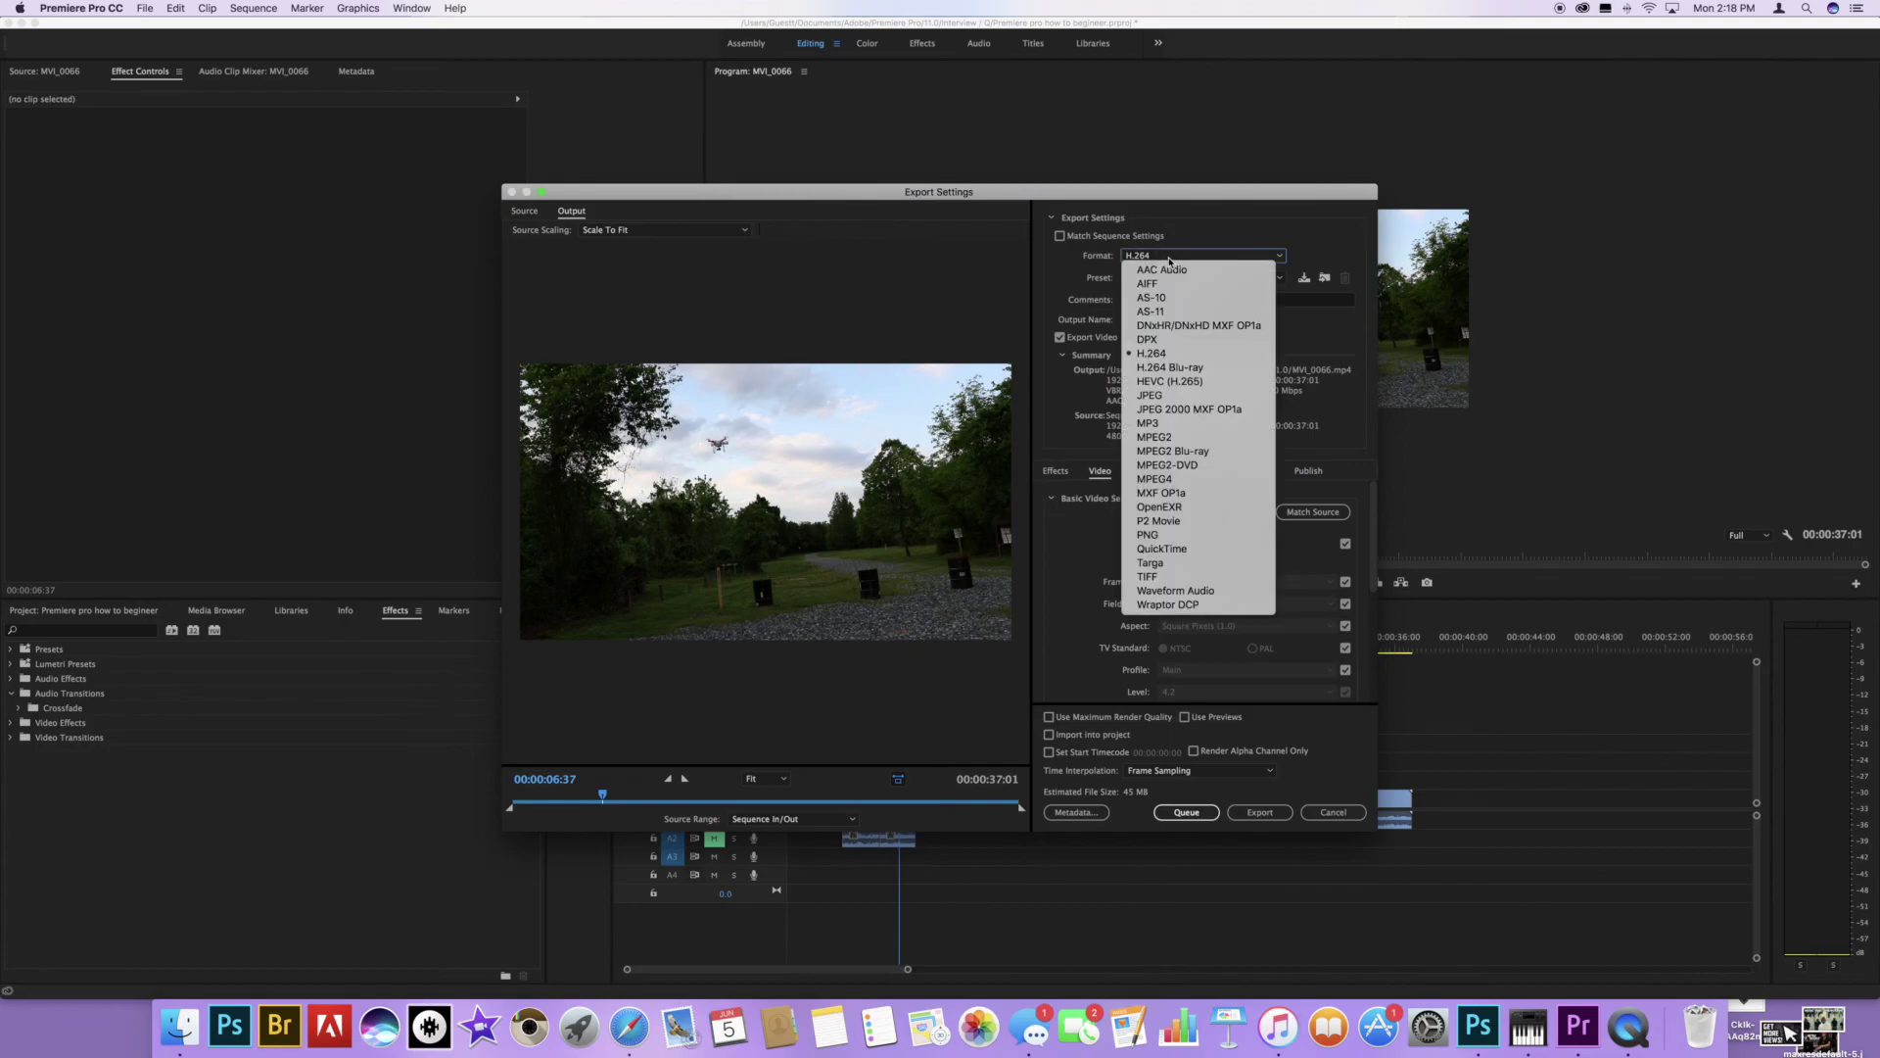
left_click(1166, 361)
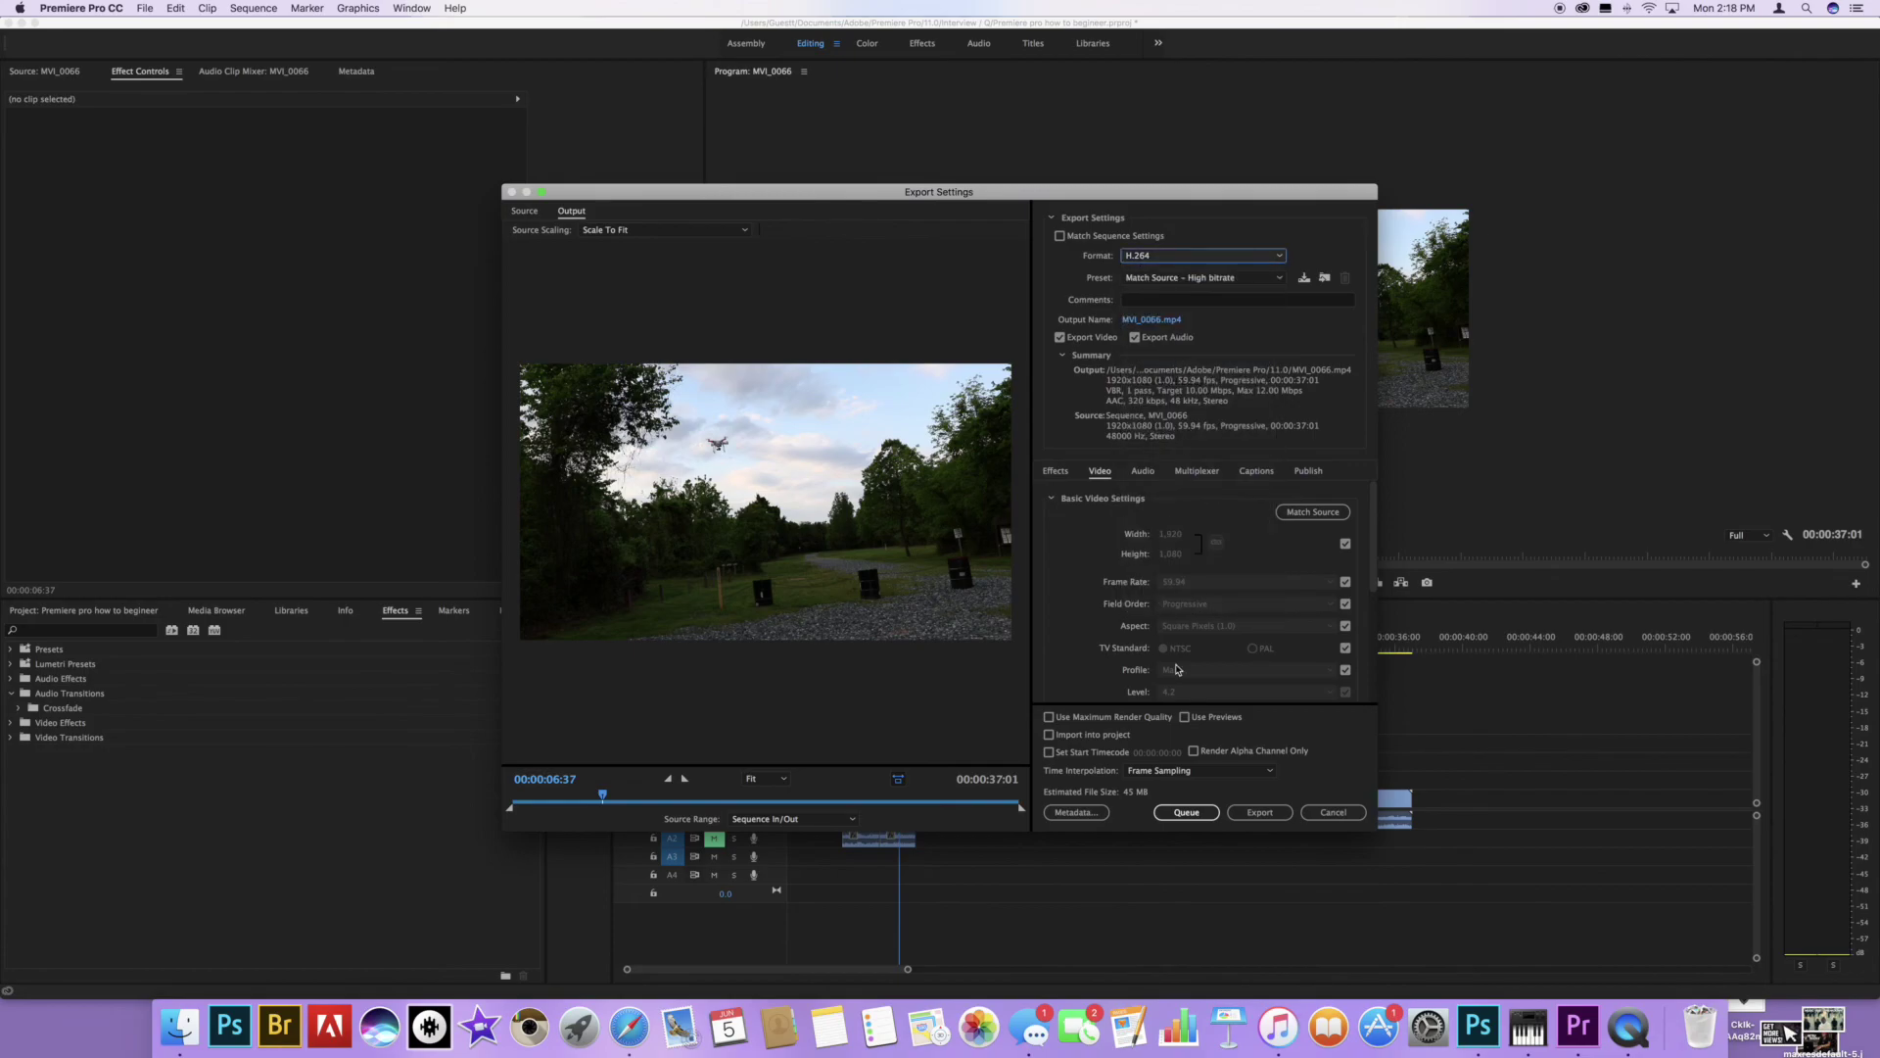